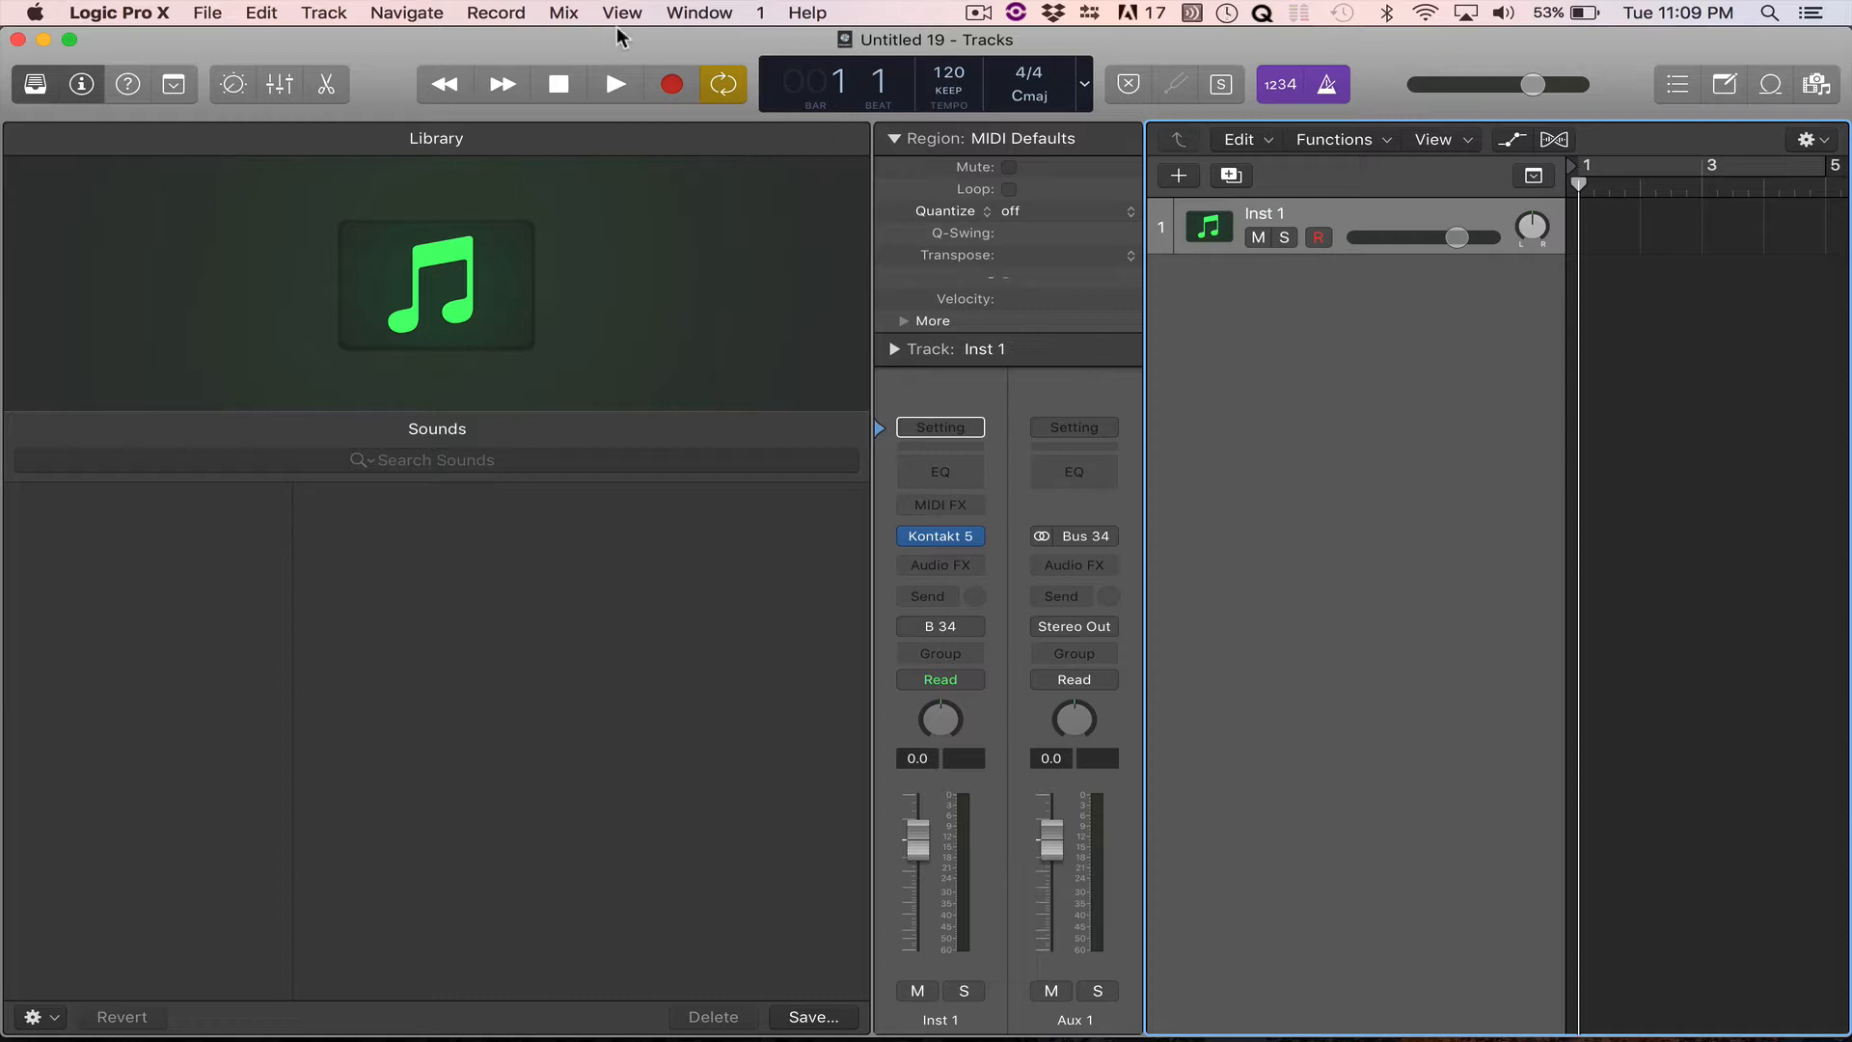
Create a new project from the Scoring Template in My Templates without closing the current project.
{"action": "left_click", "coordinate": [208, 13]}
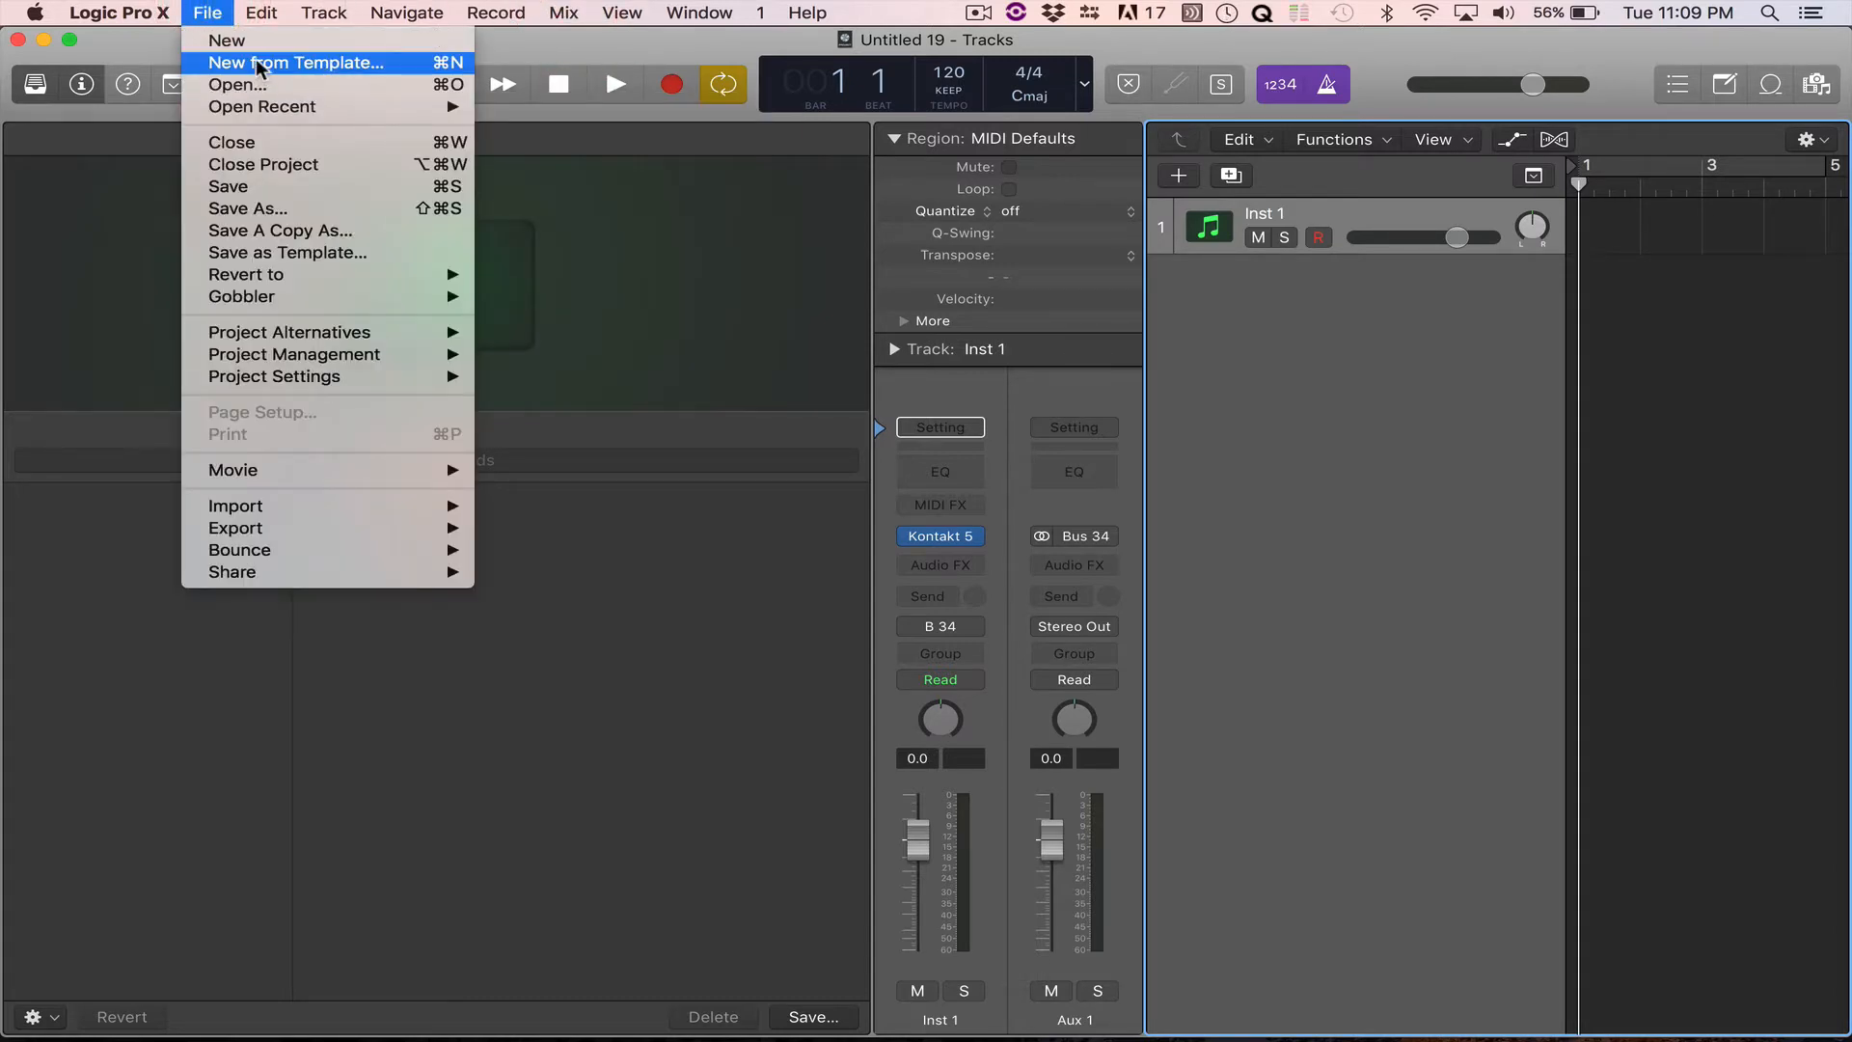
{"action": "left_click", "coordinate": [257, 61]}
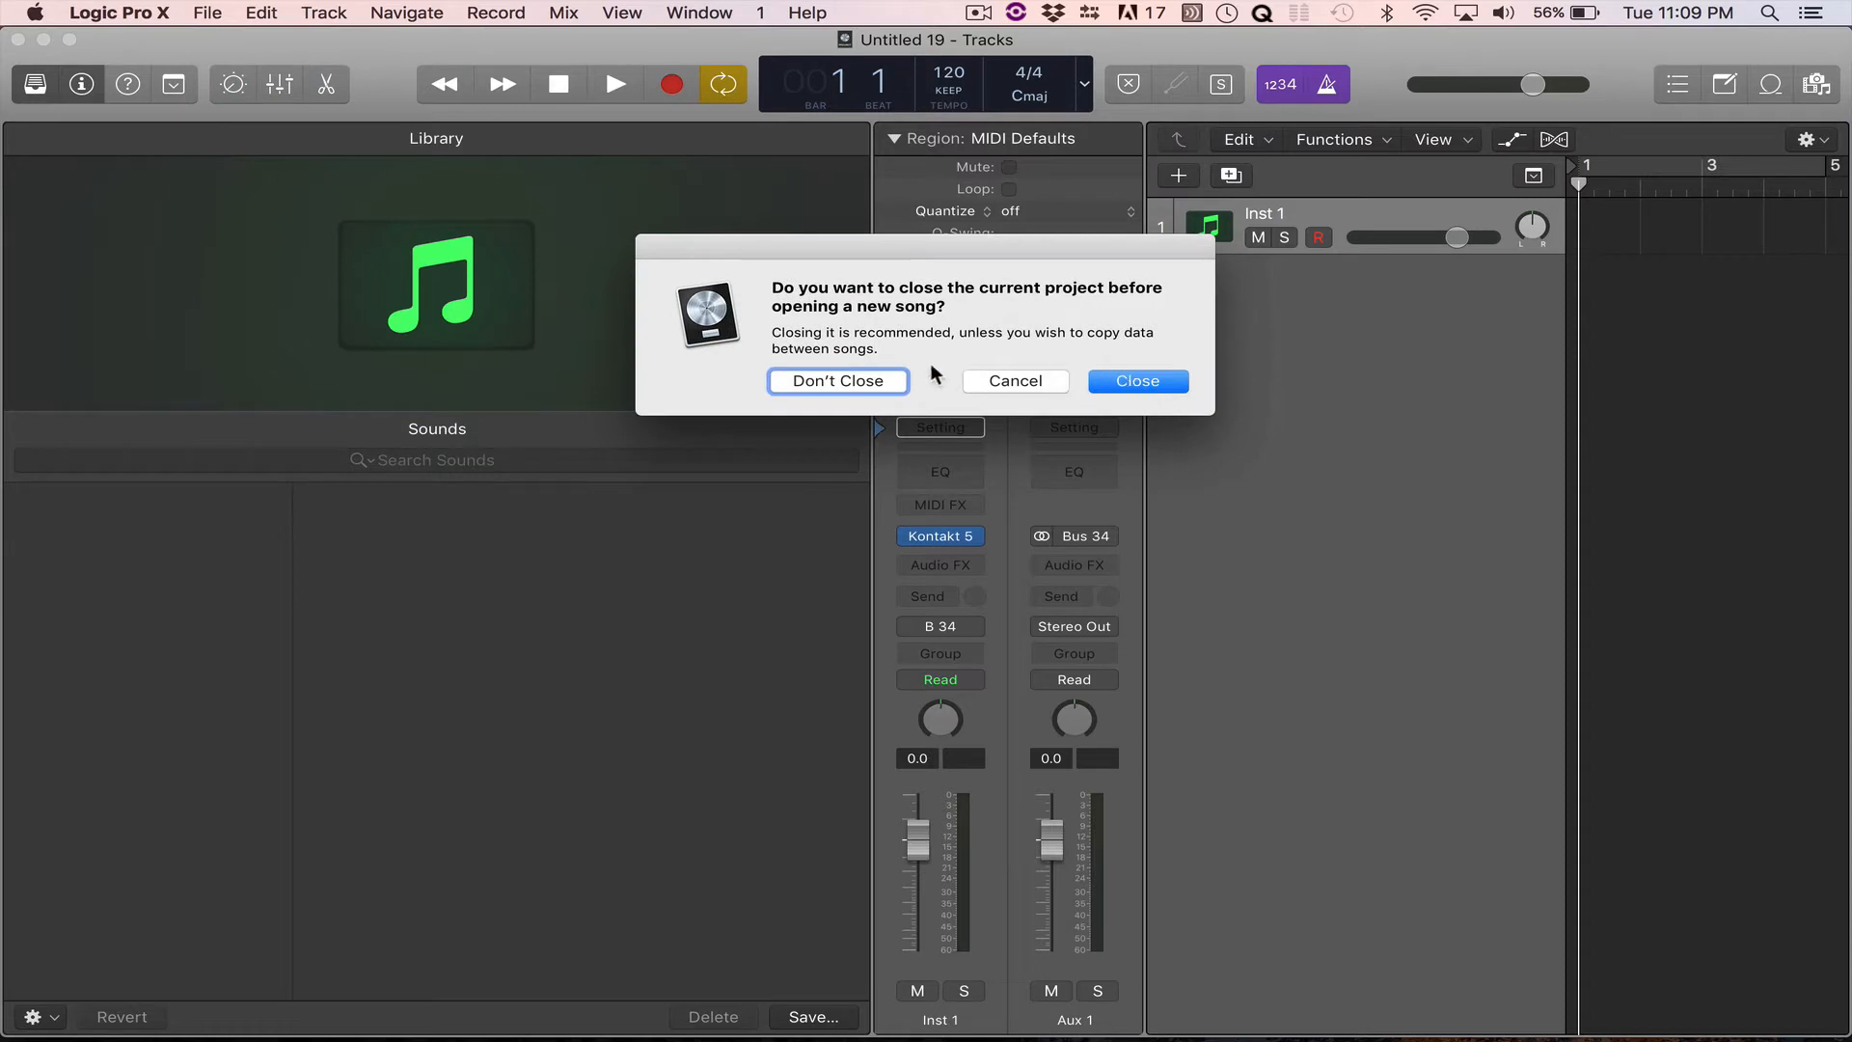
{"action": "left_click", "coordinate": [873, 380]}
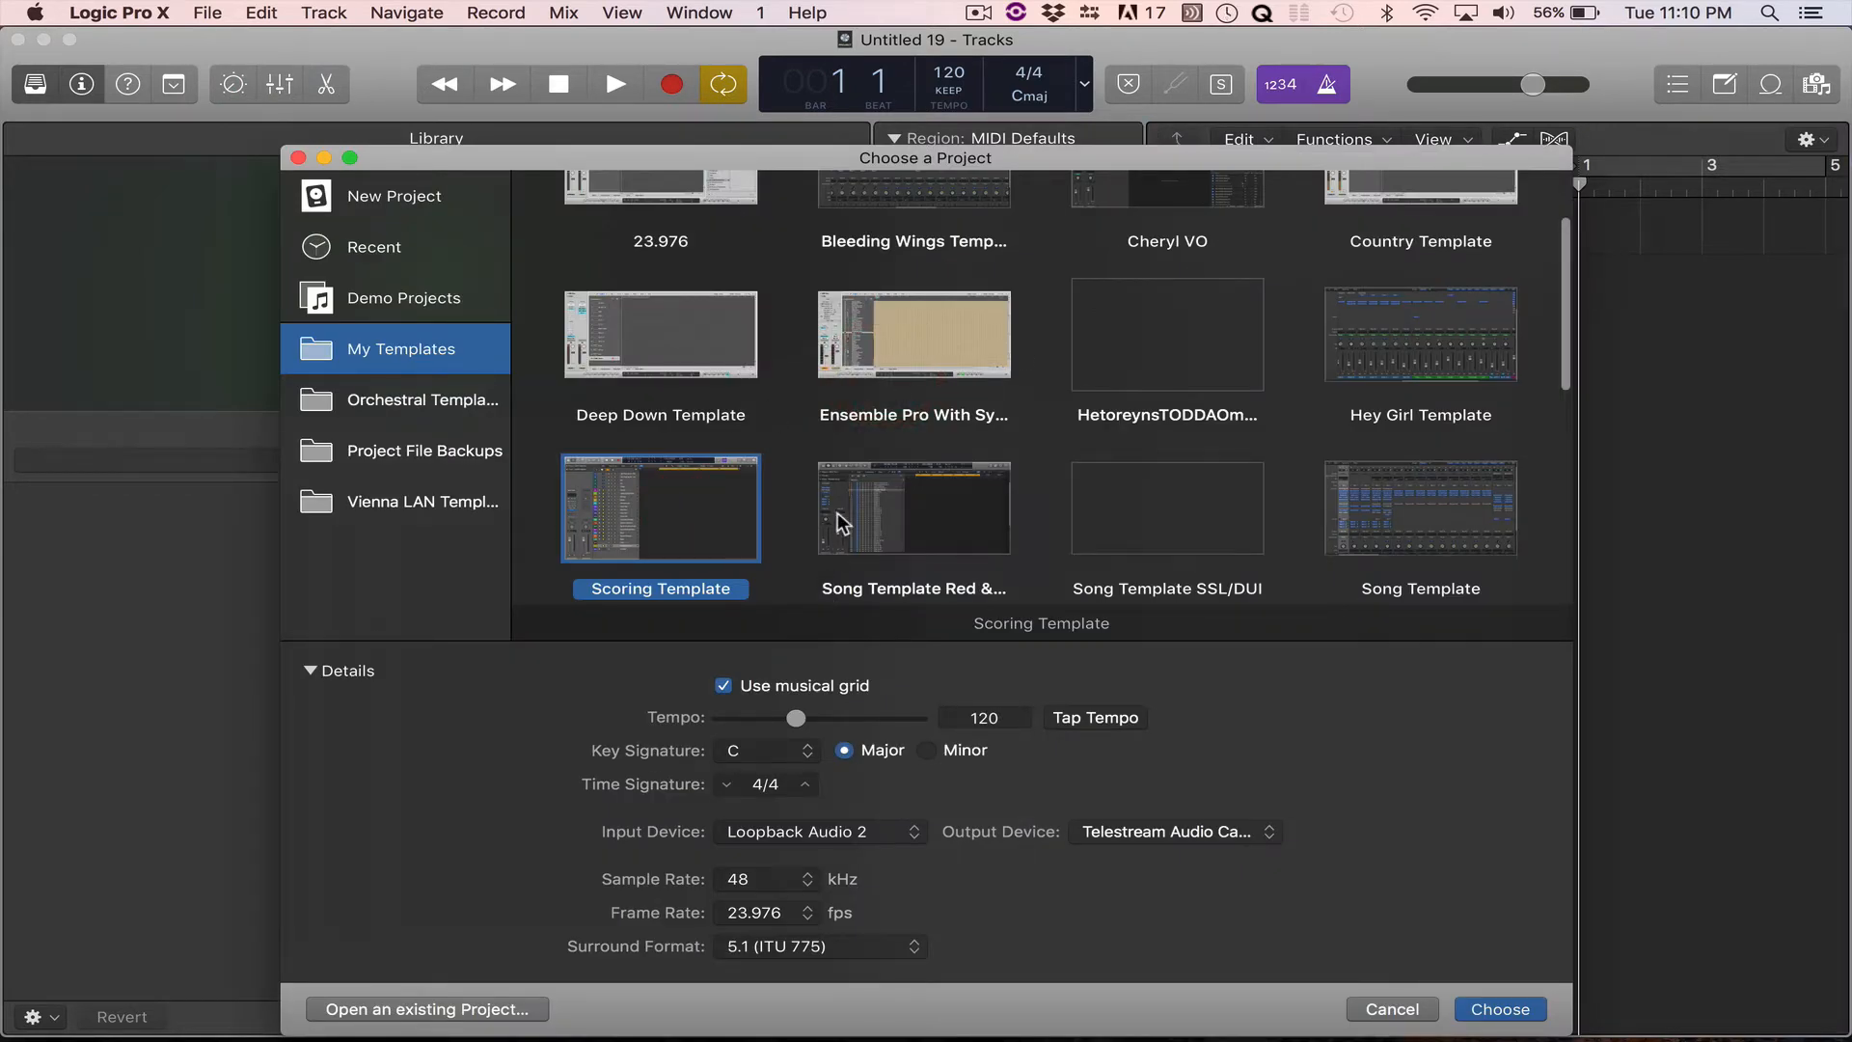
{"action": "key", "text": "Return"}
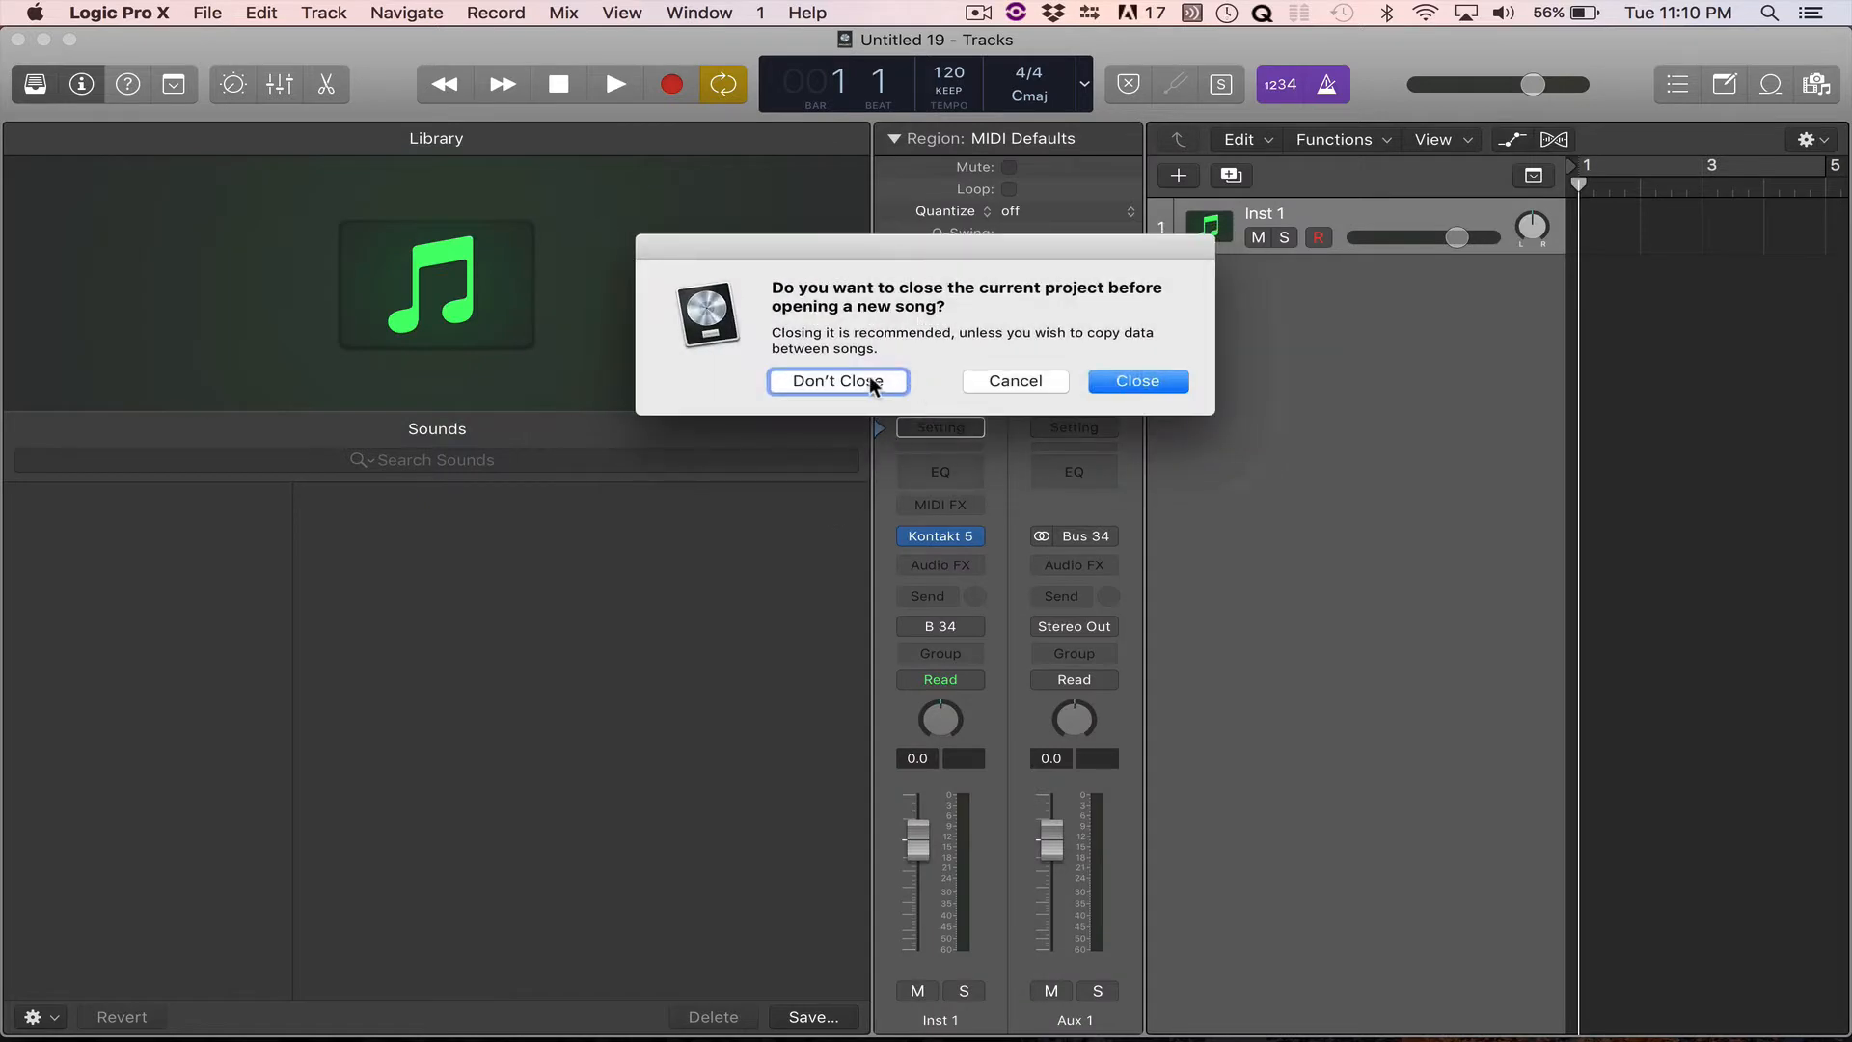
{"action": "left_click", "coordinate": [871, 381]}
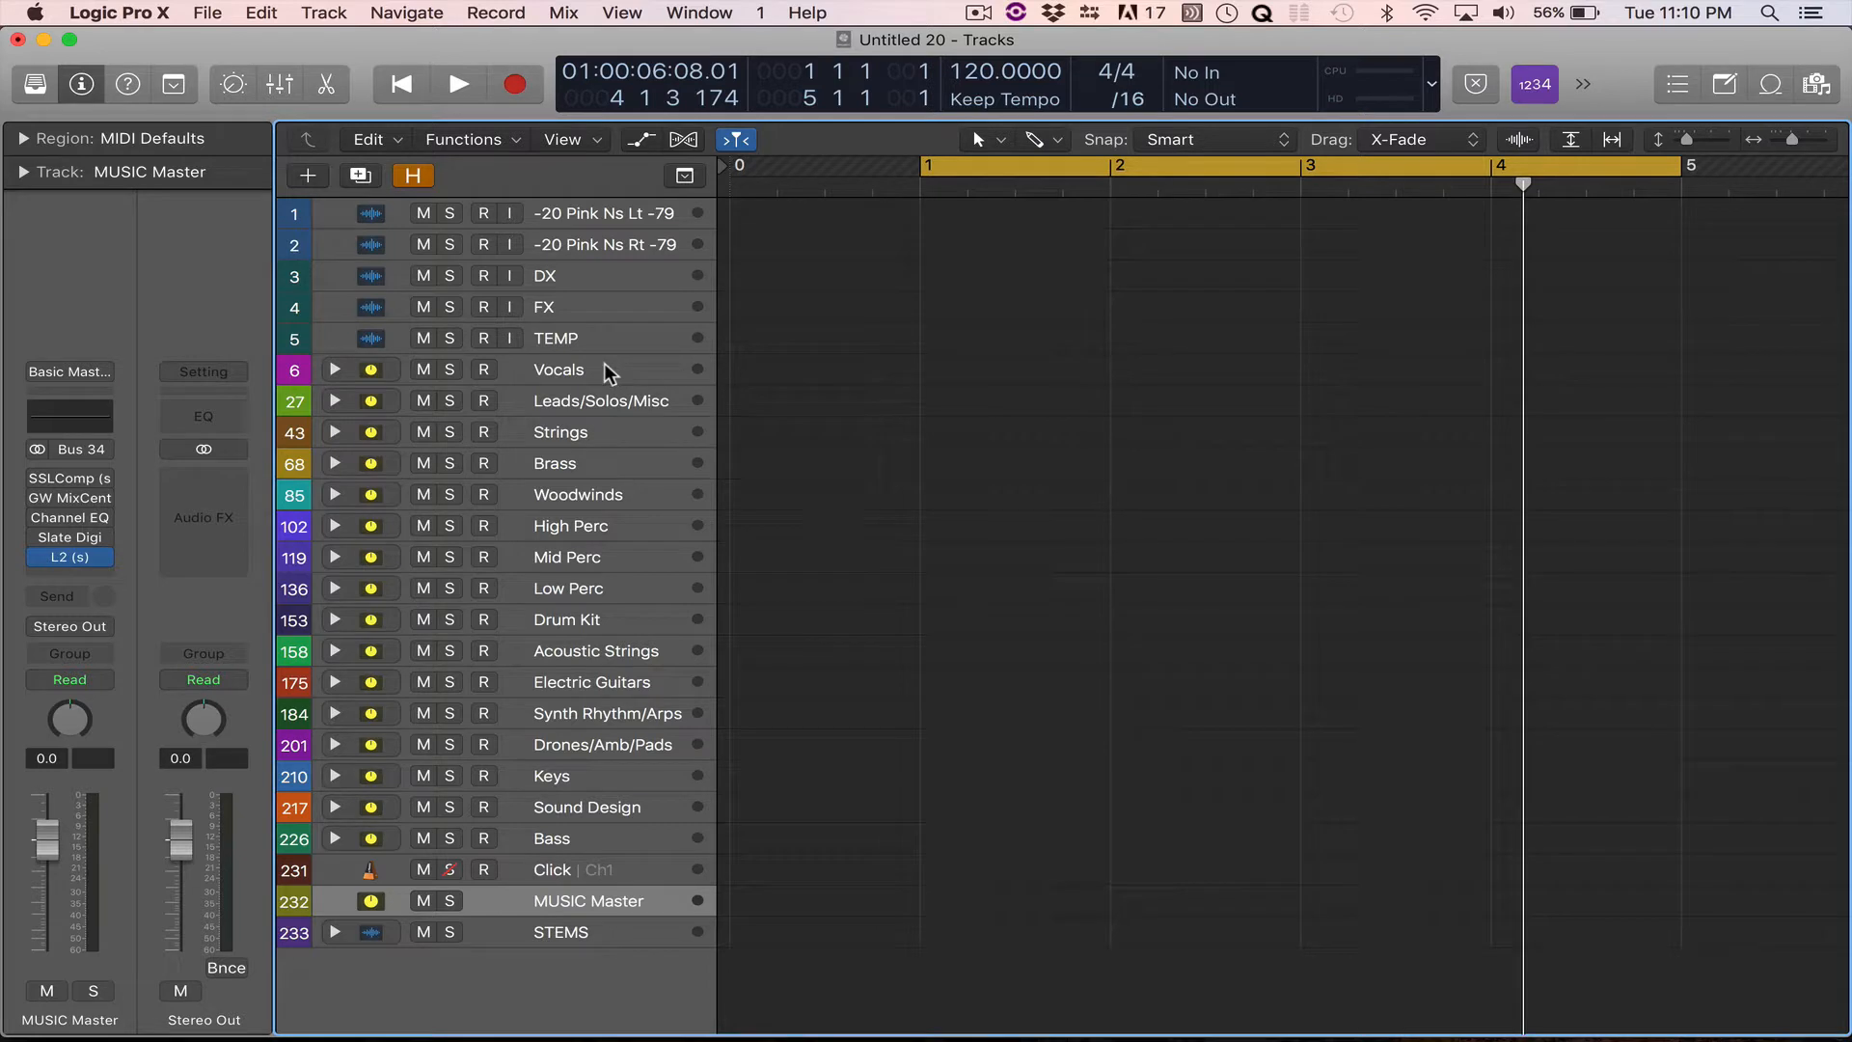
Inspect the channel strips of the two -20 Pink Ns tracks, briefly toggling the TestOsc generator on the Lt track.
{"action": "left_click", "coordinate": [593, 217]}
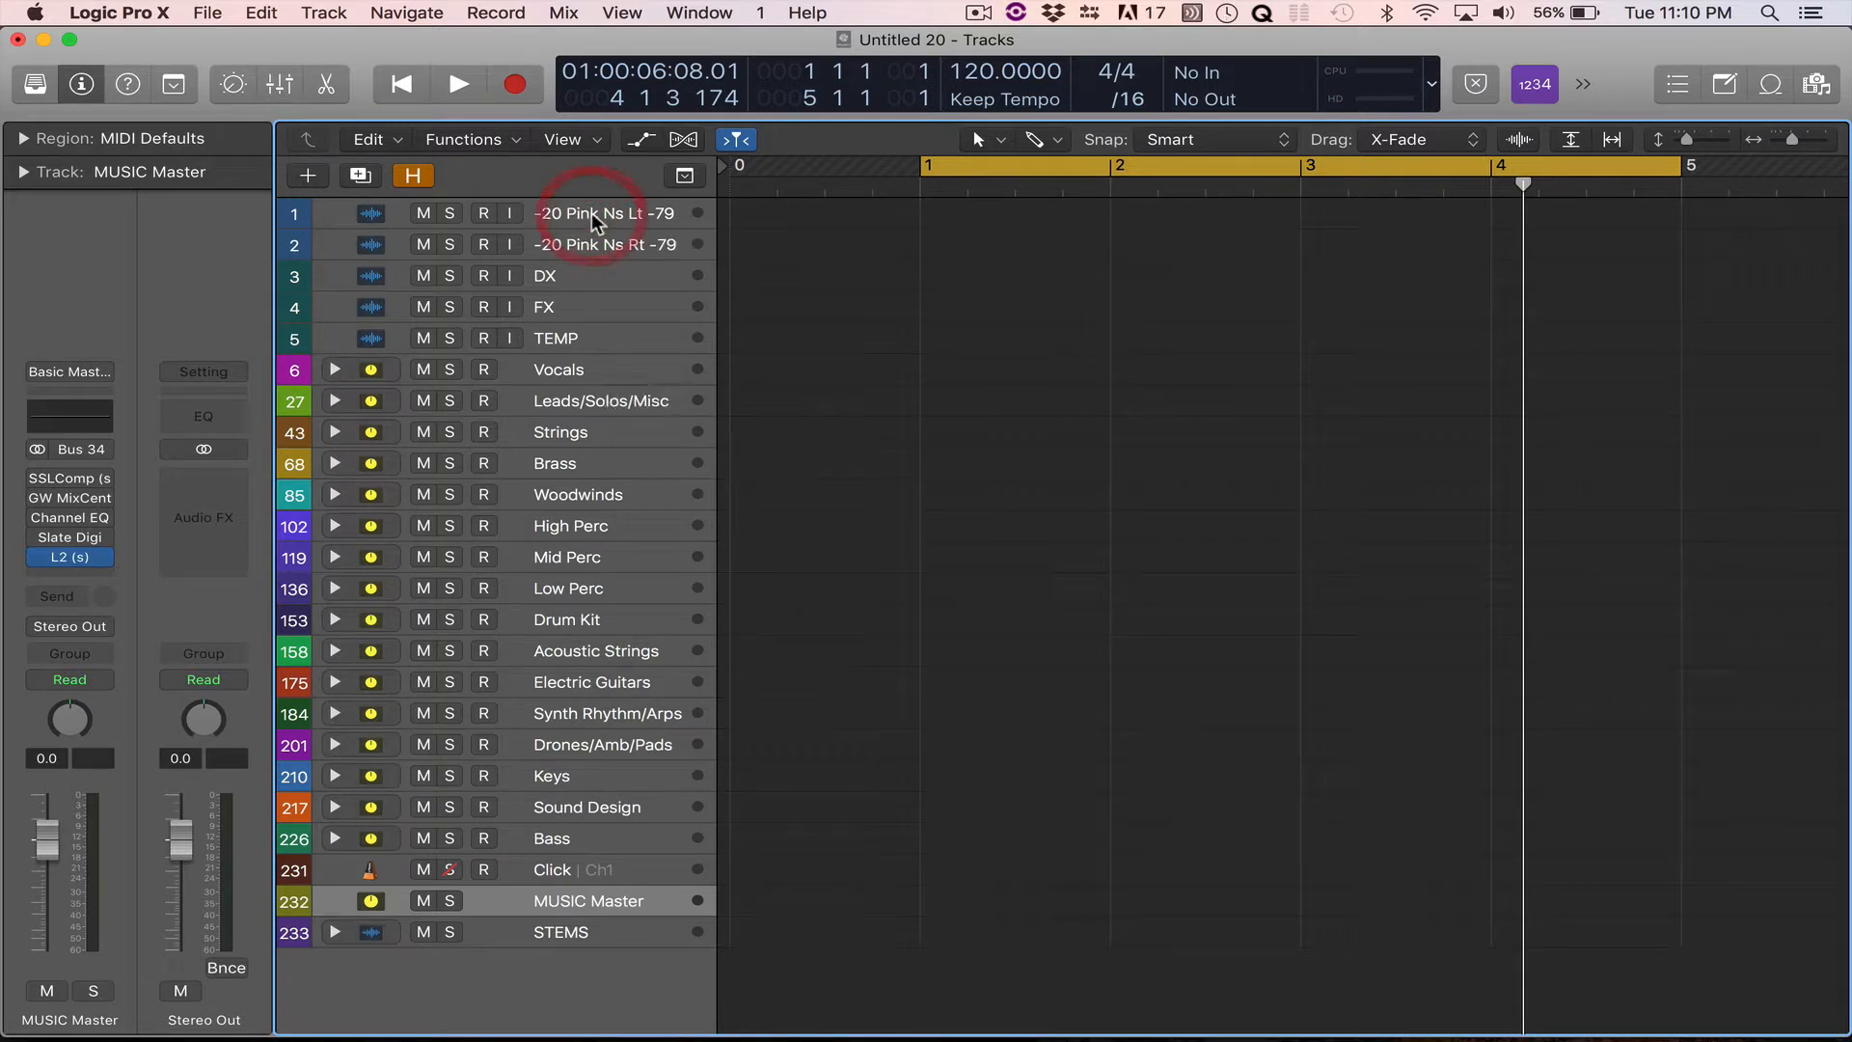
{"action": "left_click", "coordinate": [584, 247]}
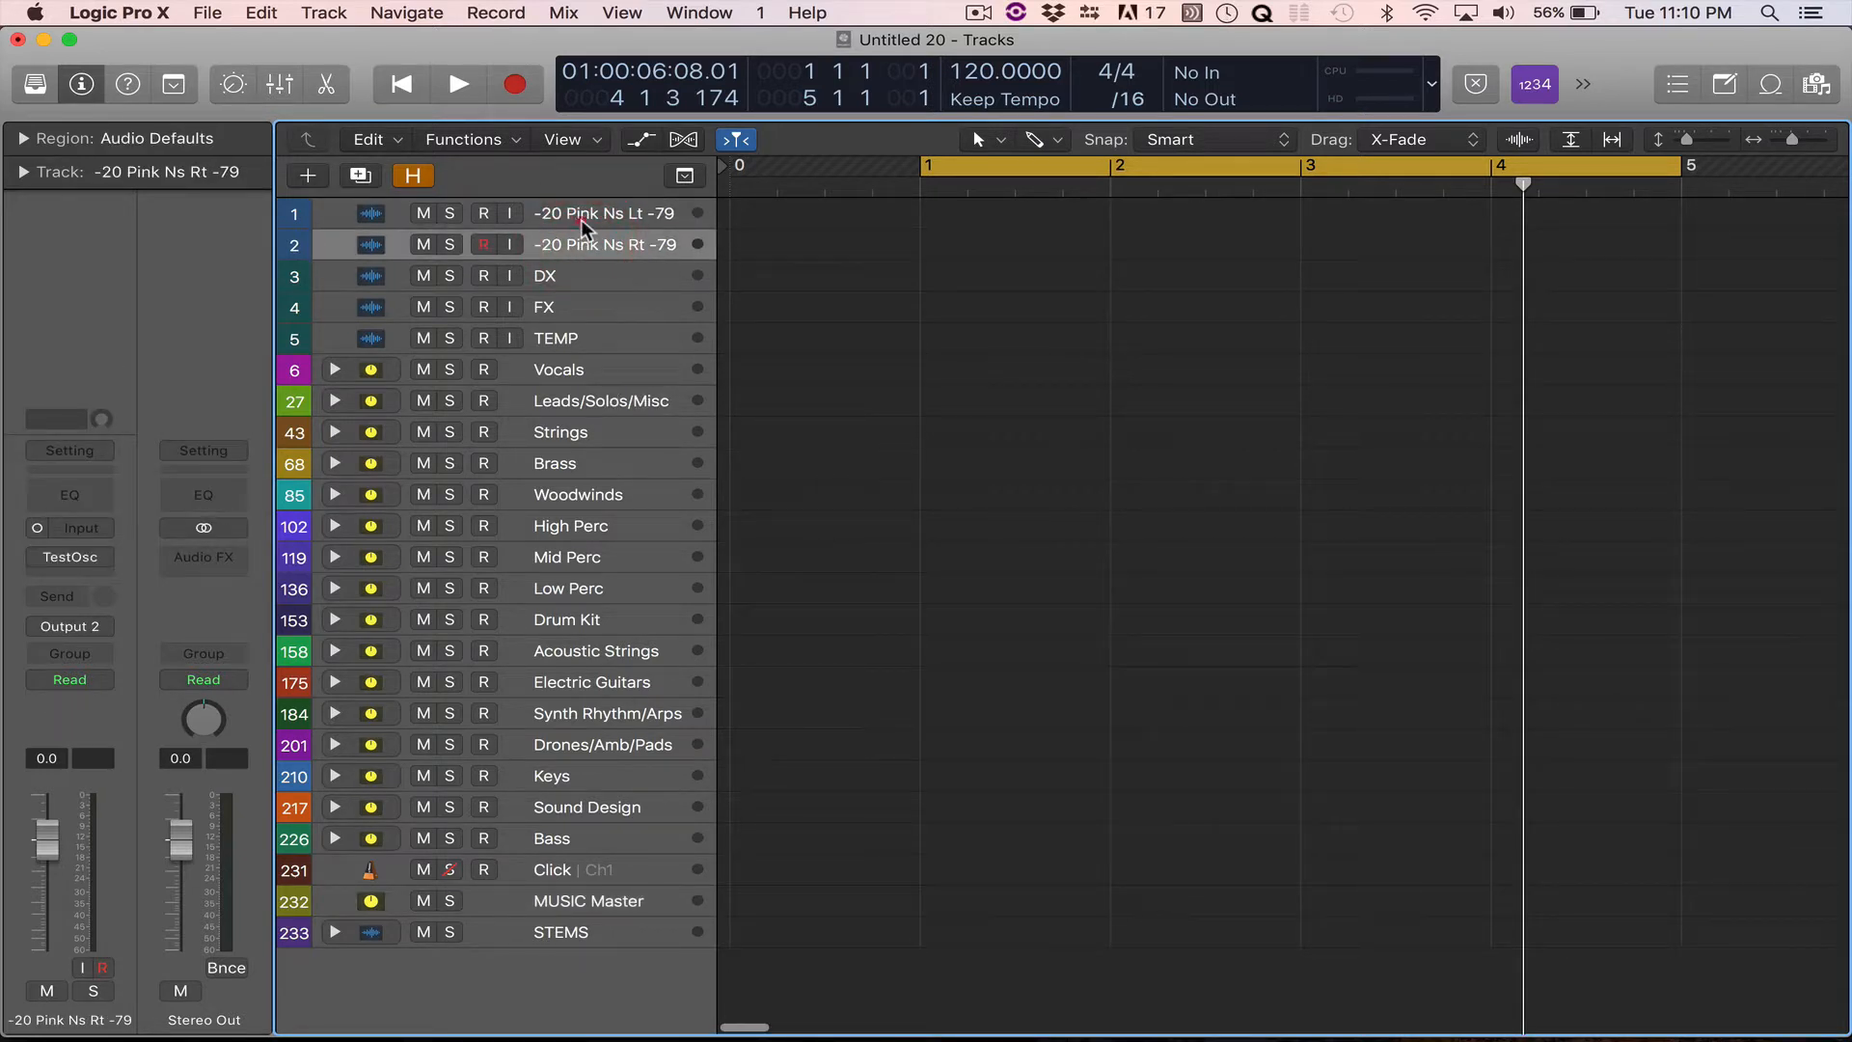
{"action": "left_click", "coordinate": [581, 221]}
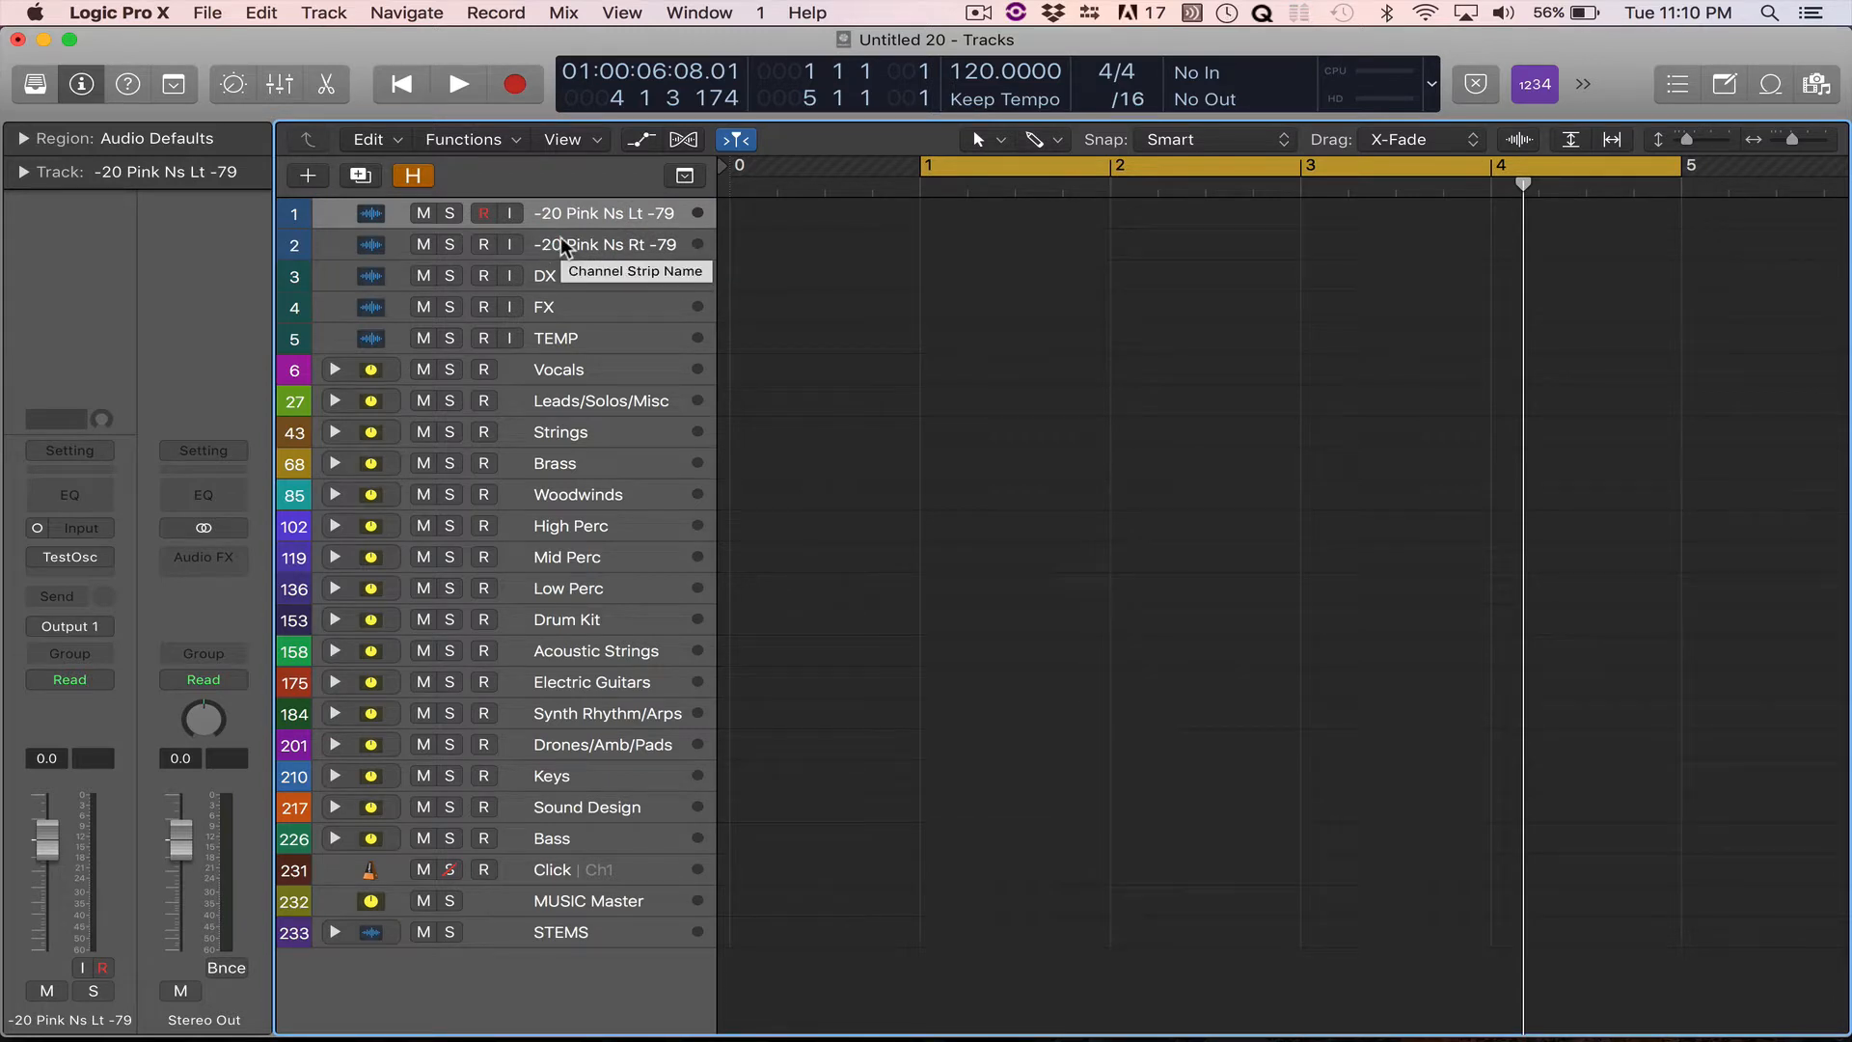
{"action": "left_click", "coordinate": [572, 243]}
{"action": "left_click", "coordinate": [575, 215]}
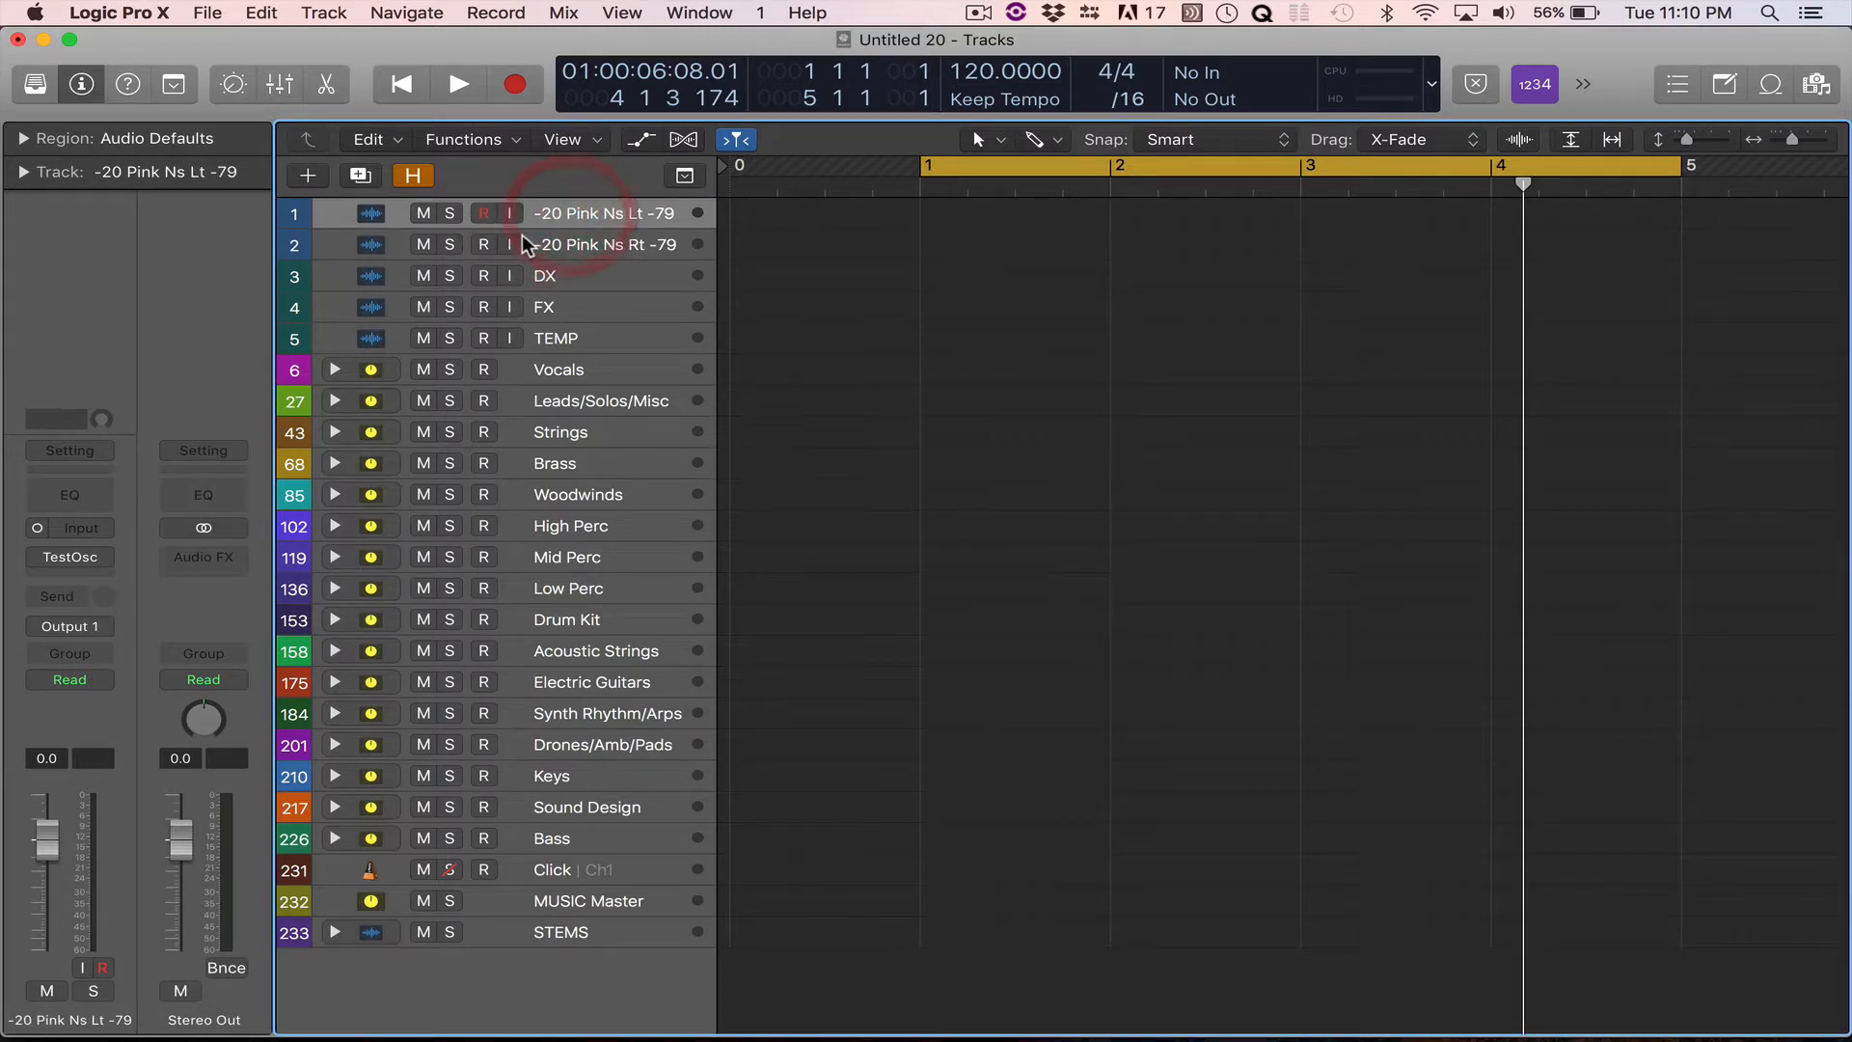
{"action": "left_click", "coordinate": [38, 558]}
{"action": "left_click", "coordinate": [38, 559]}
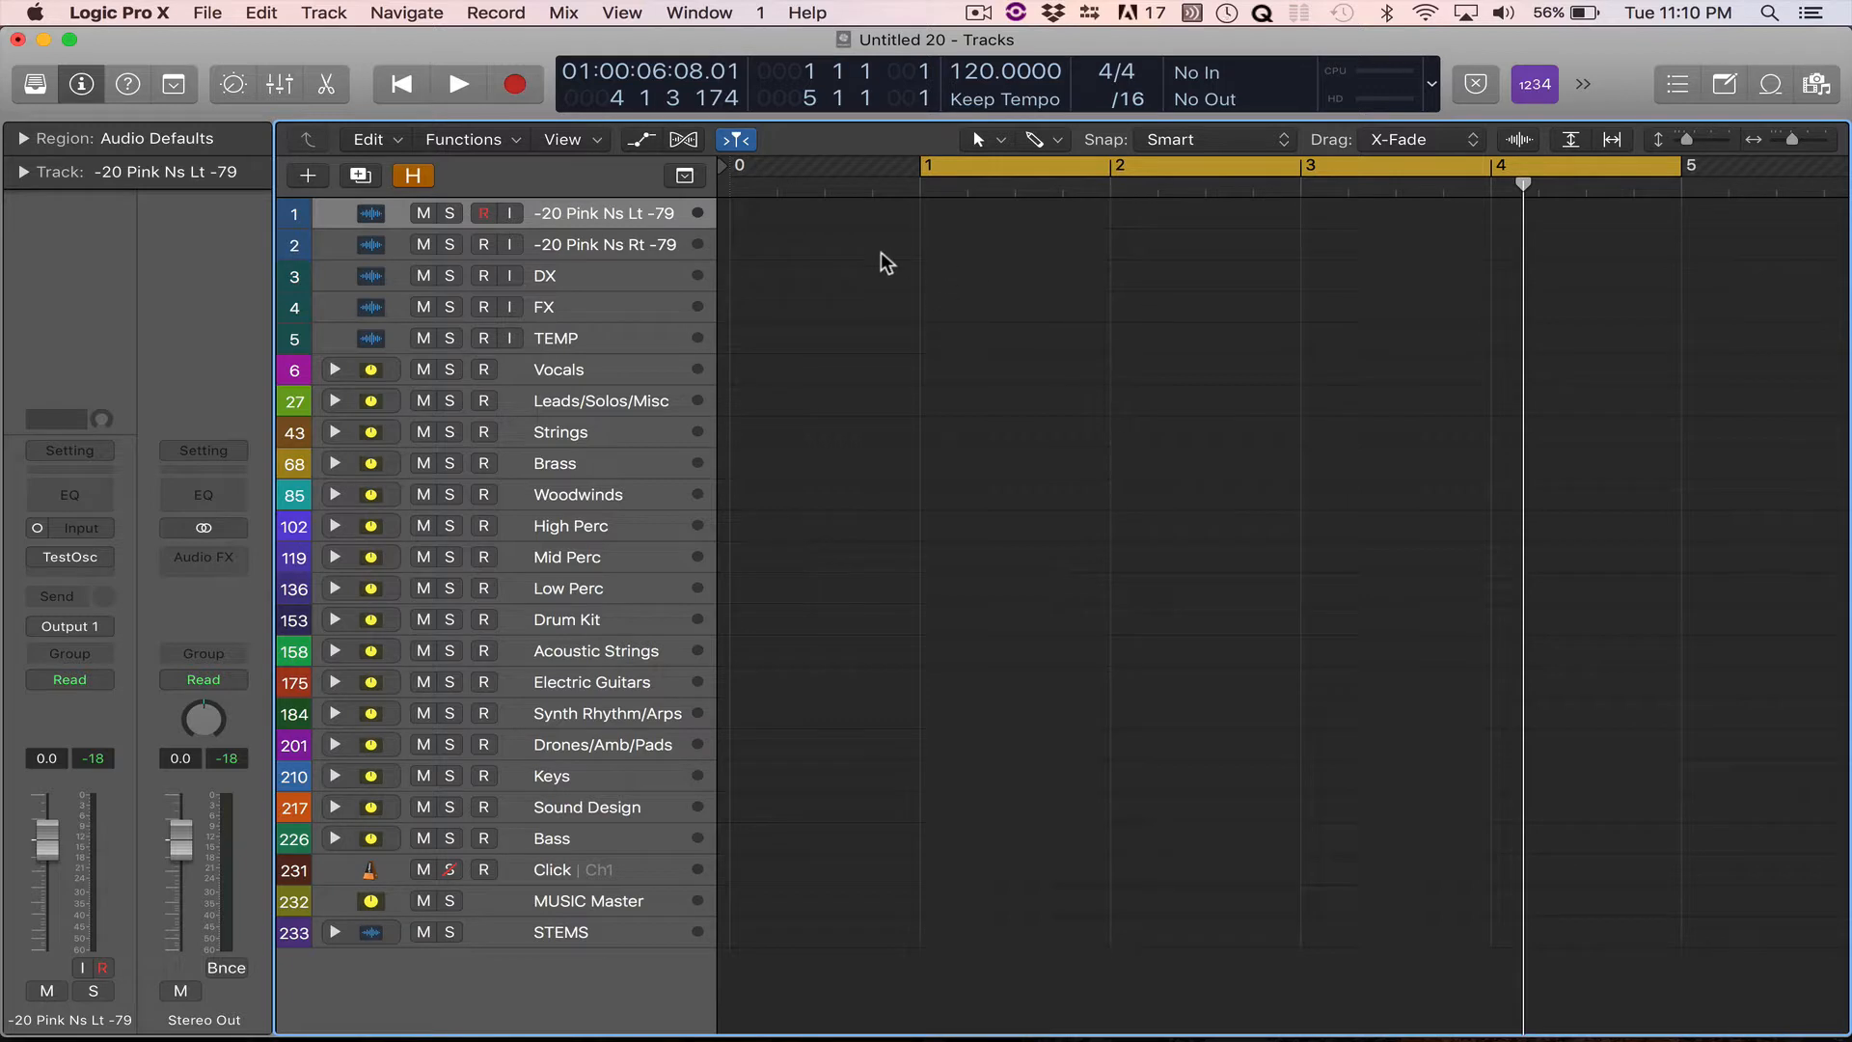
Inspect the output routing of the DX, FX and TEMP audio tracks one after another.
{"action": "left_click", "coordinate": [583, 281]}
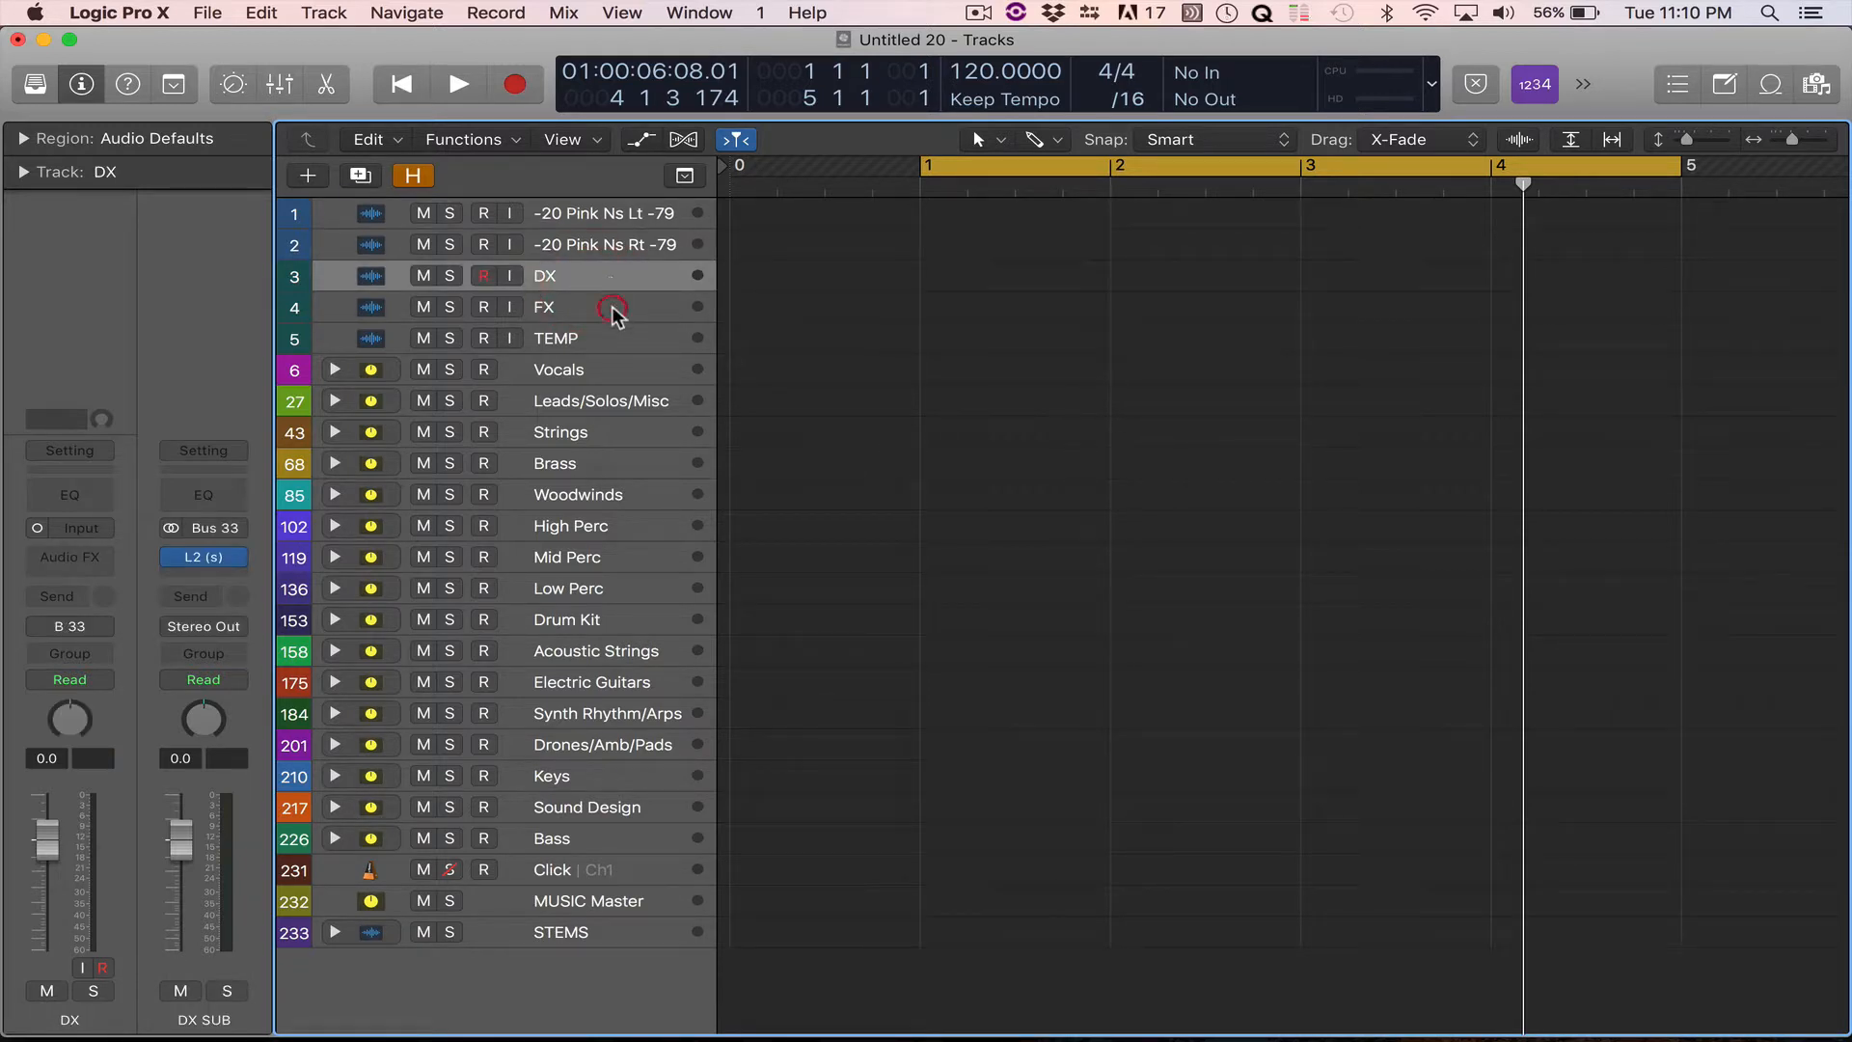
{"action": "left_click", "coordinate": [612, 305]}
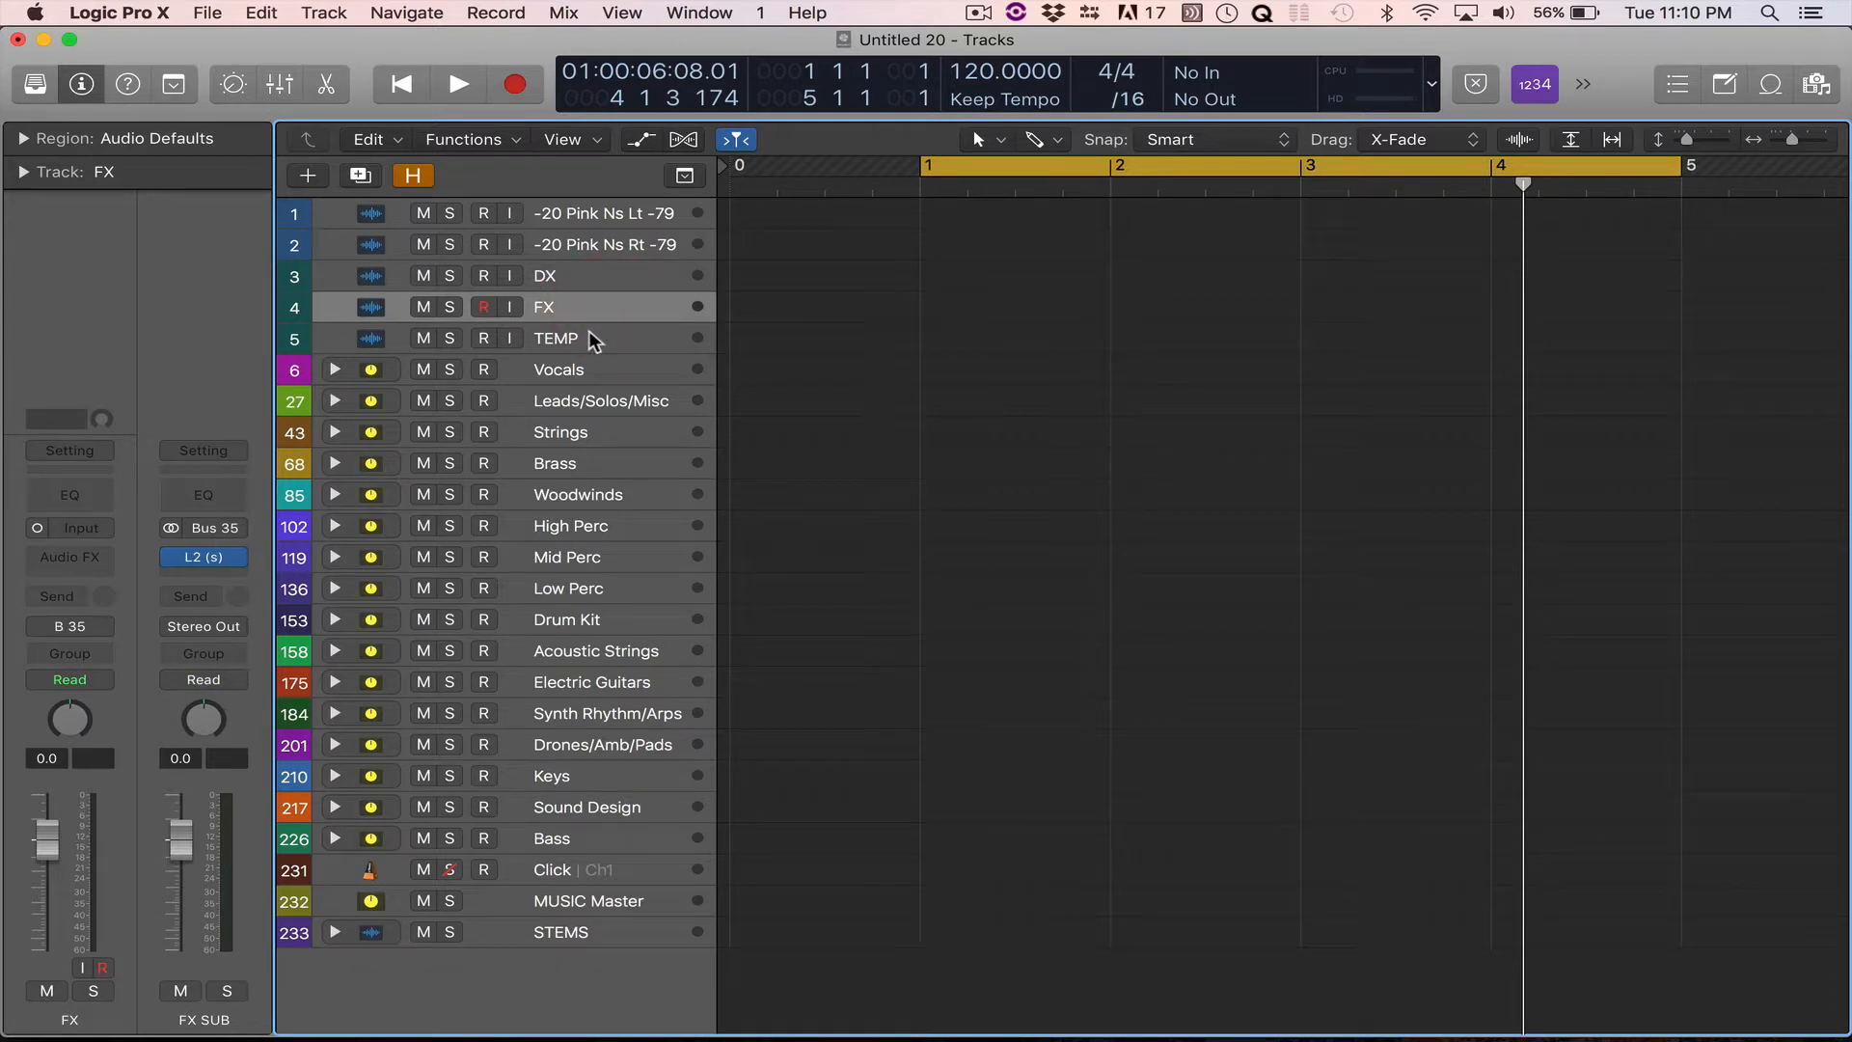
{"action": "left_click", "coordinate": [583, 337]}
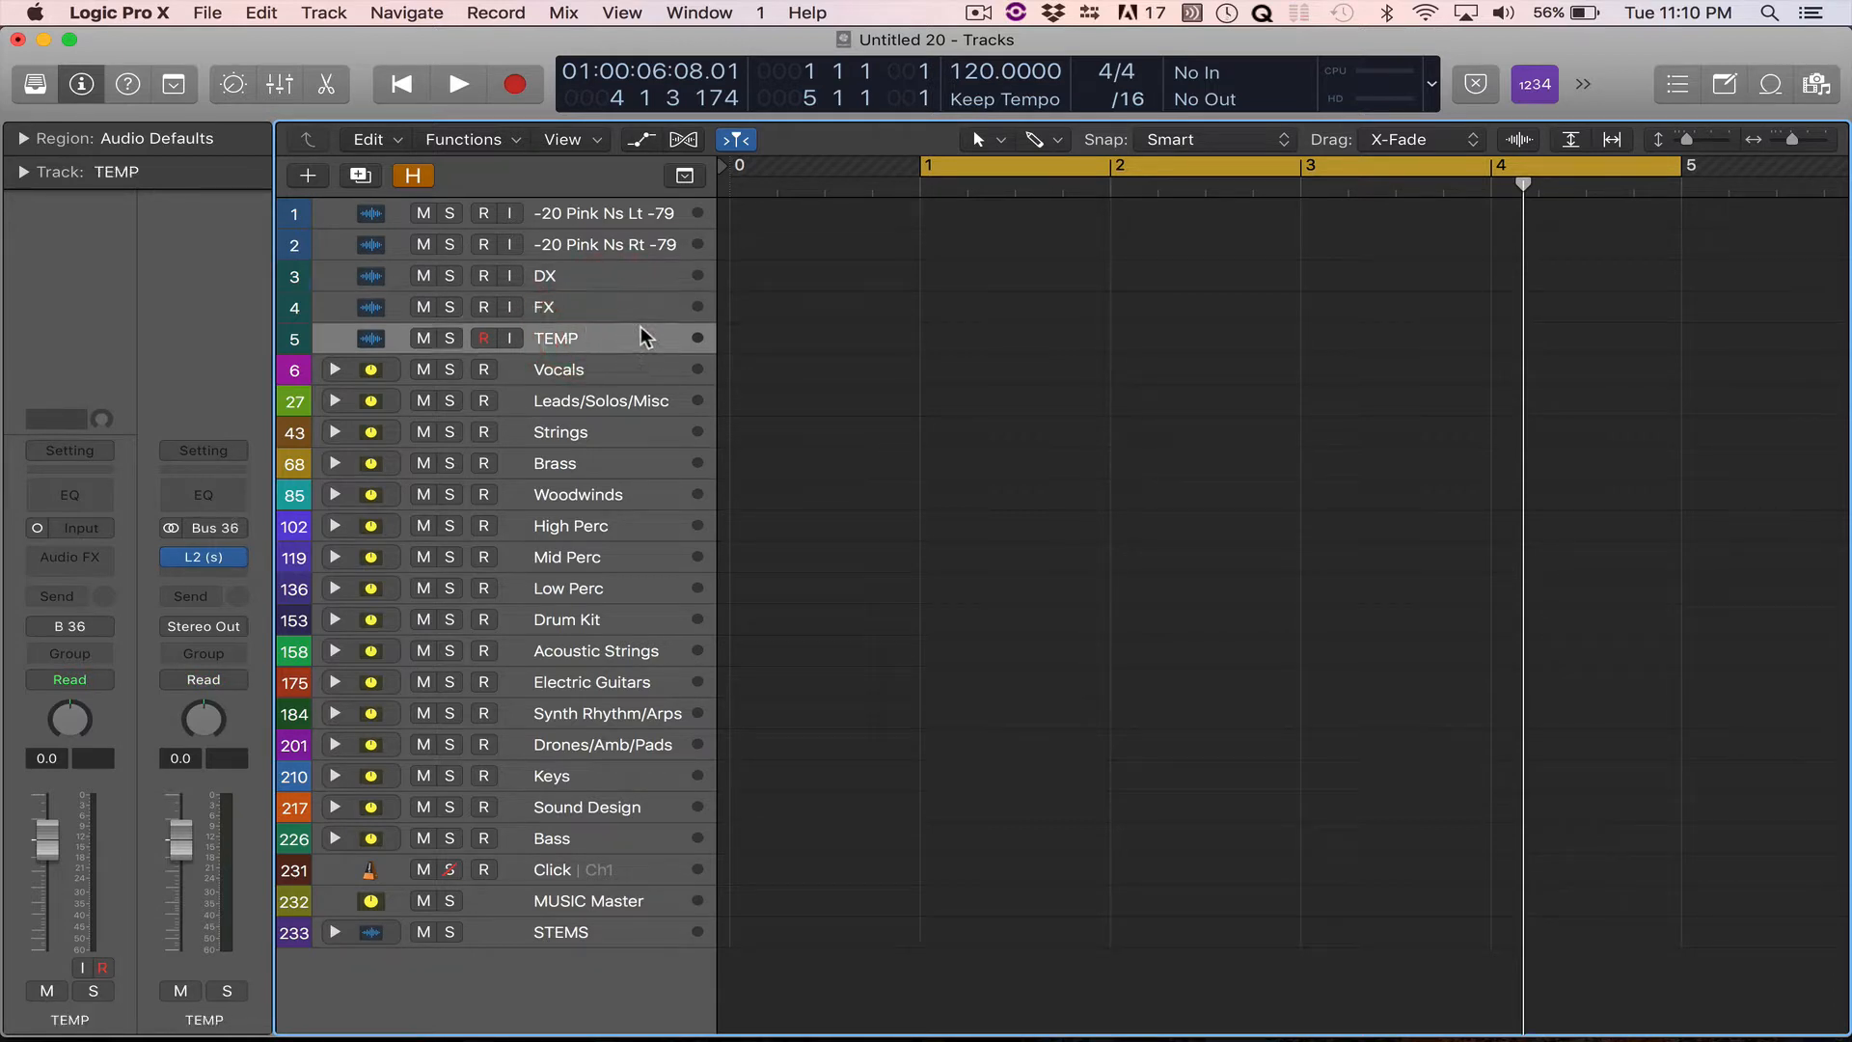
Inspect the Vocals and Strings track stacks, opening the Strings stack to see its instrument track and collapsing it again.
{"action": "left_click", "coordinate": [597, 365]}
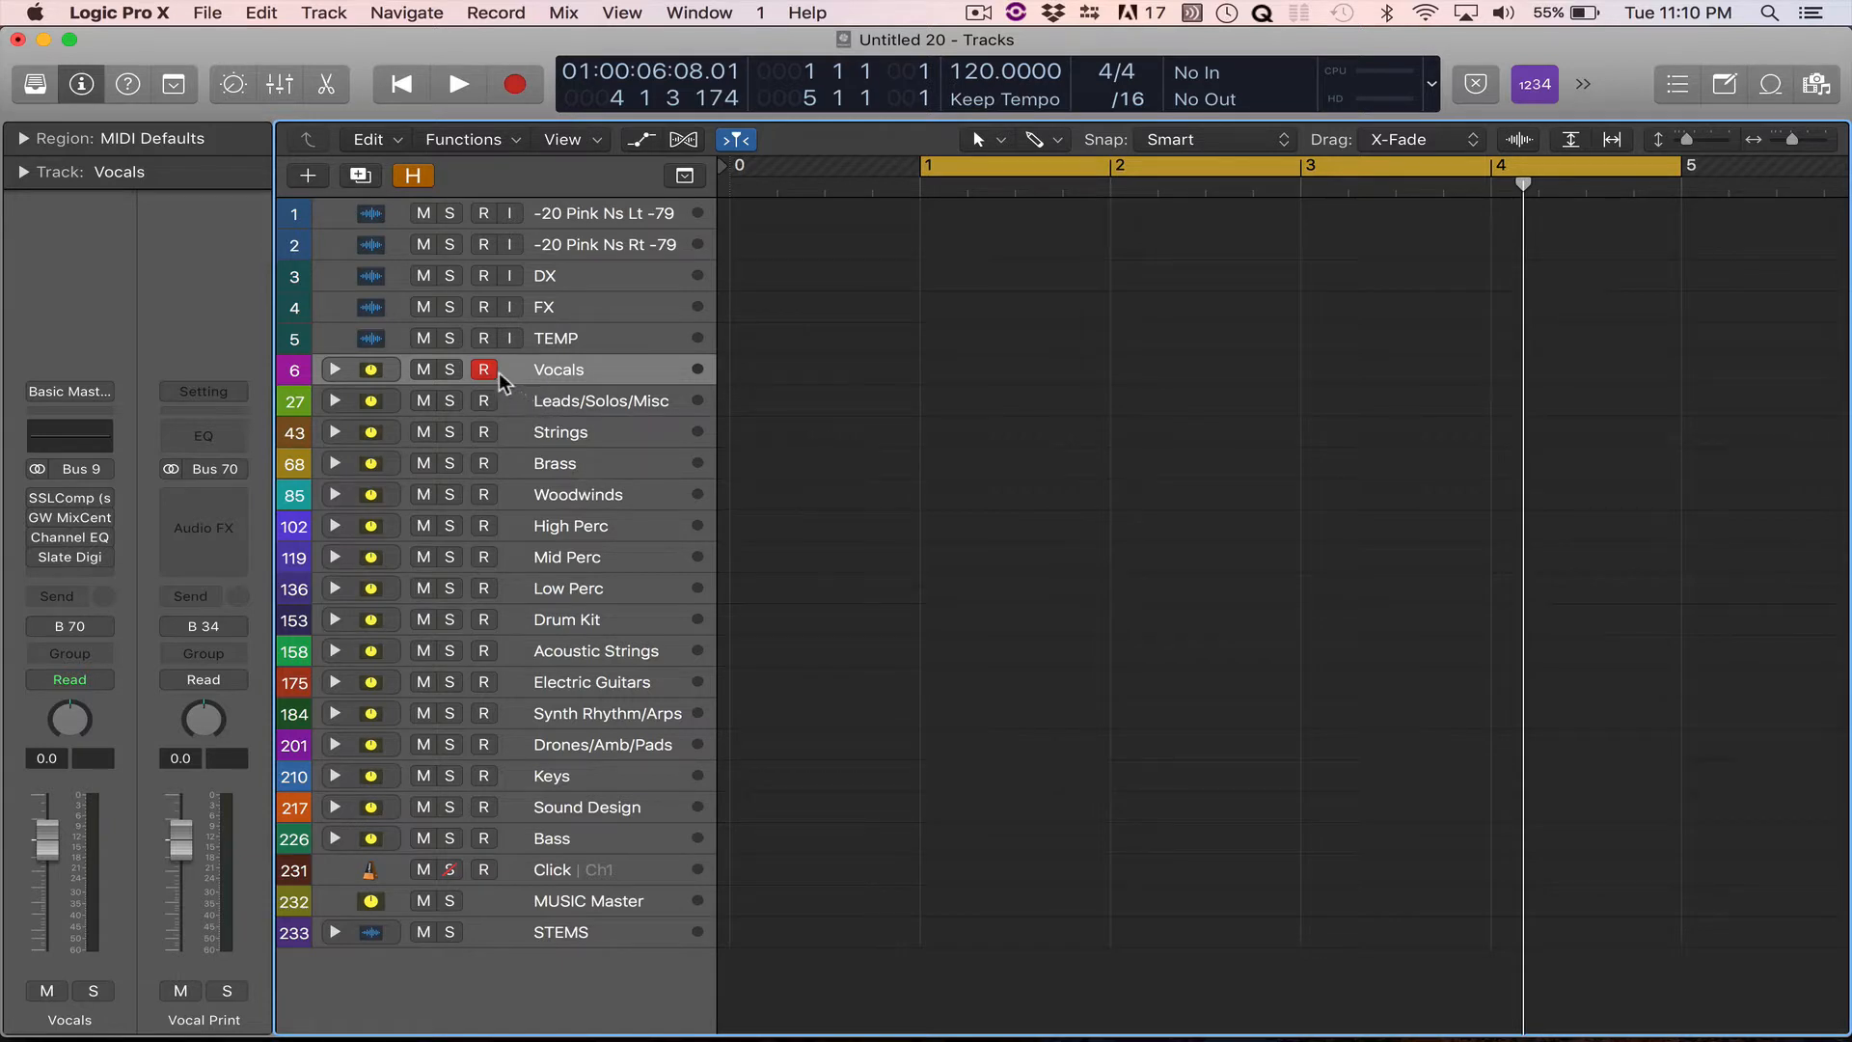
{"action": "left_click", "coordinate": [573, 436]}
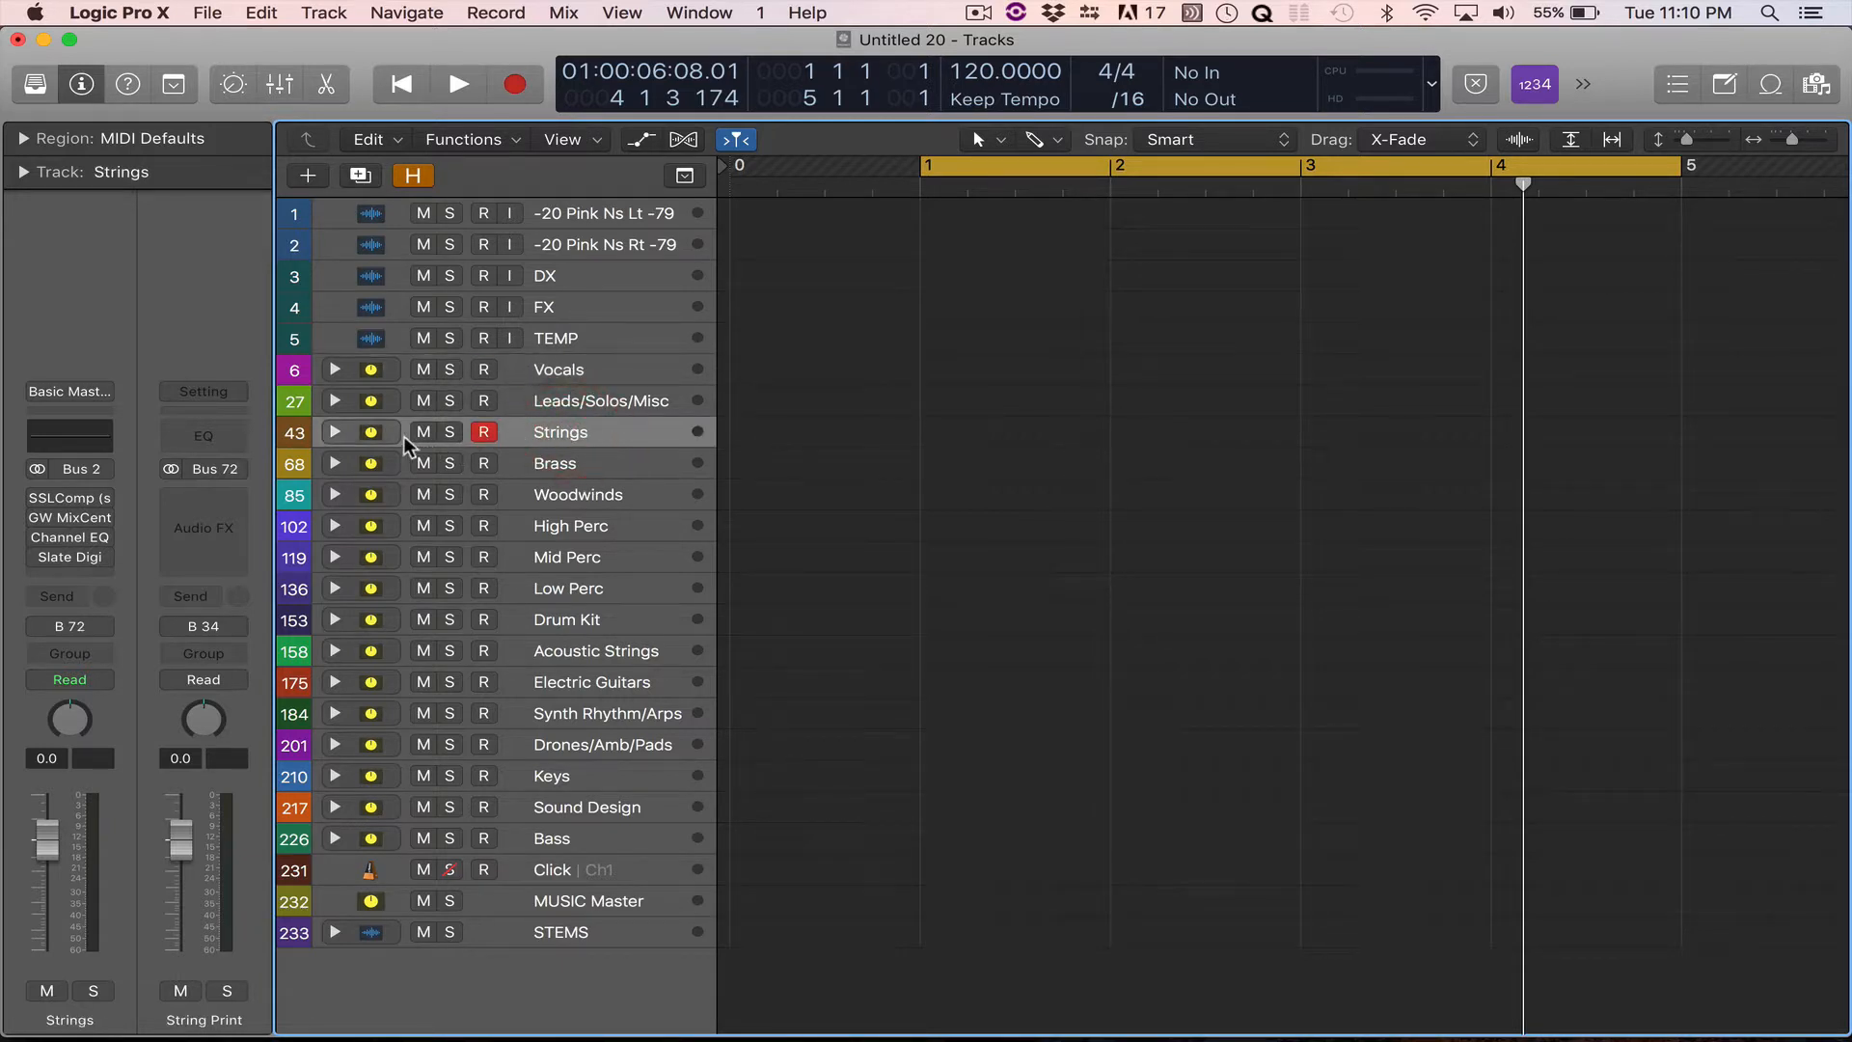
{"action": "left_click", "coordinate": [334, 433]}
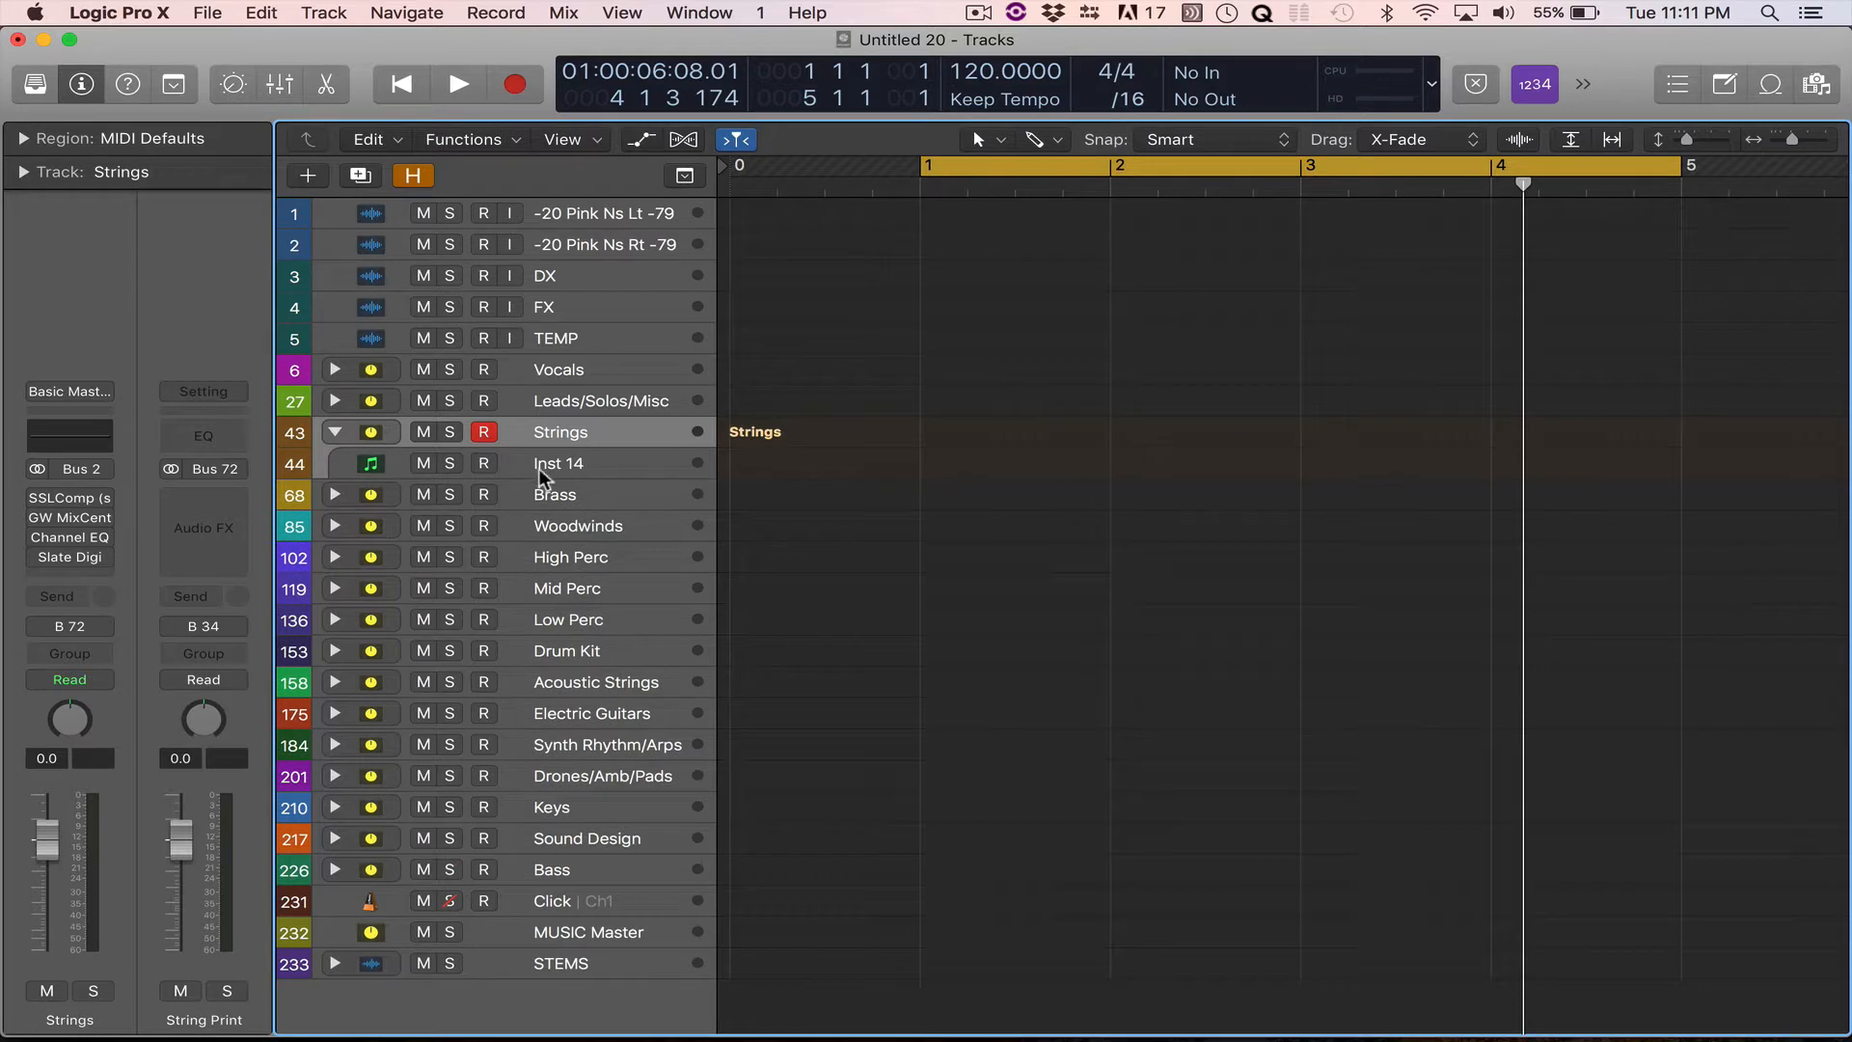
{"action": "left_click", "coordinate": [334, 432]}
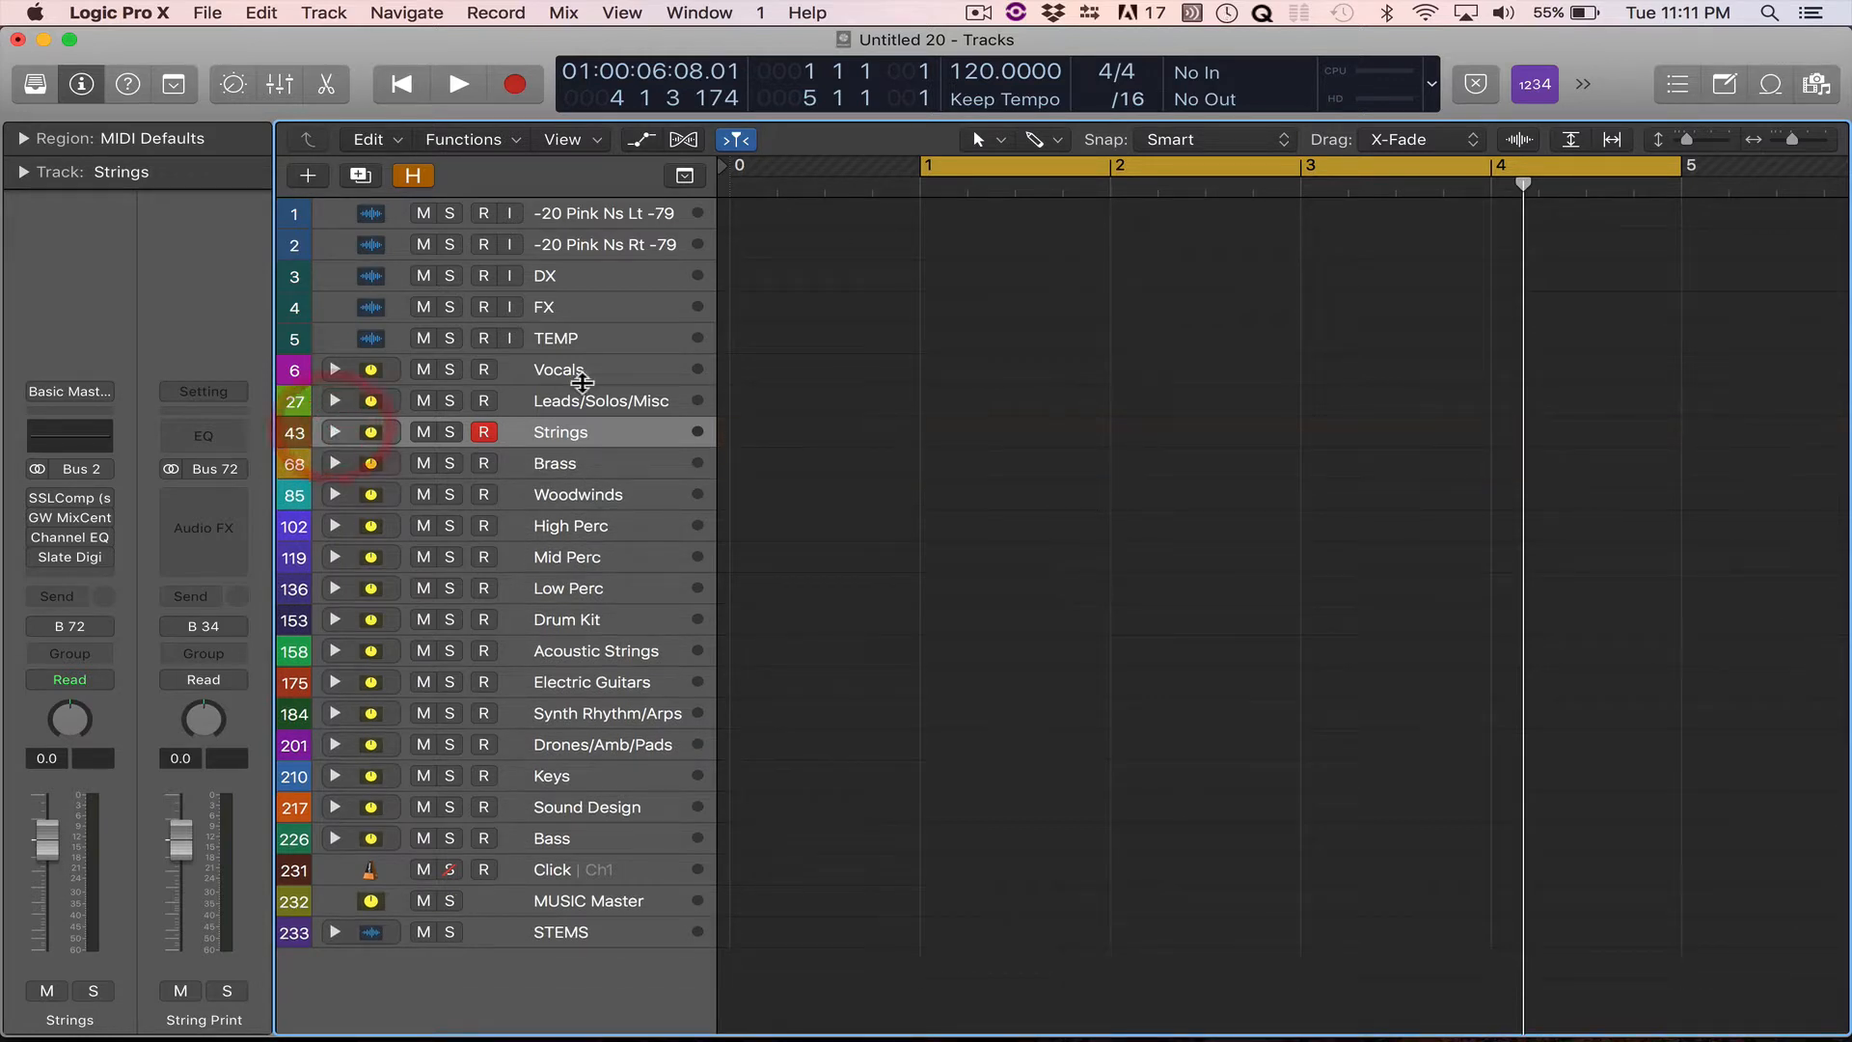
{"action": "left_click", "coordinate": [590, 370]}
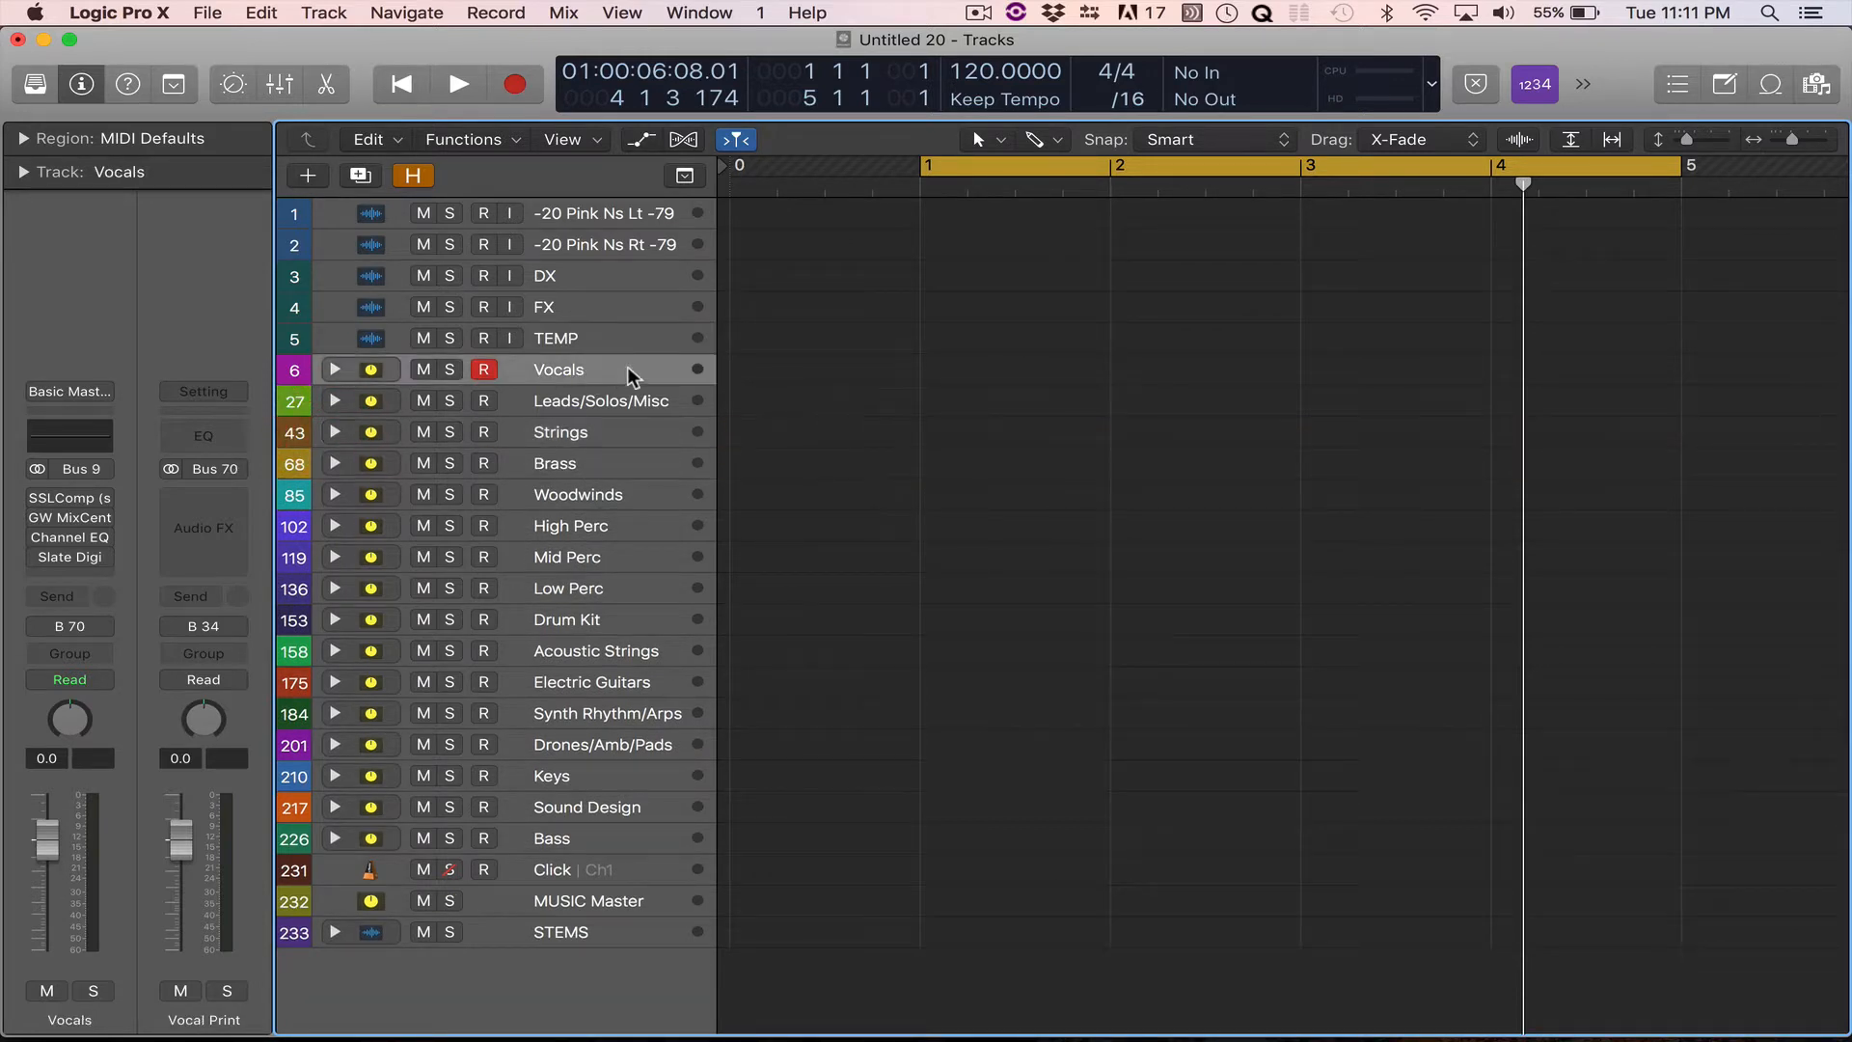
Disarm the Vocals stack and toggle solo on and off for Vocals, Leads/Solos/Misc and Drum Kit.
{"action": "left_click", "coordinate": [485, 370]}
{"action": "left_click", "coordinate": [449, 374]}
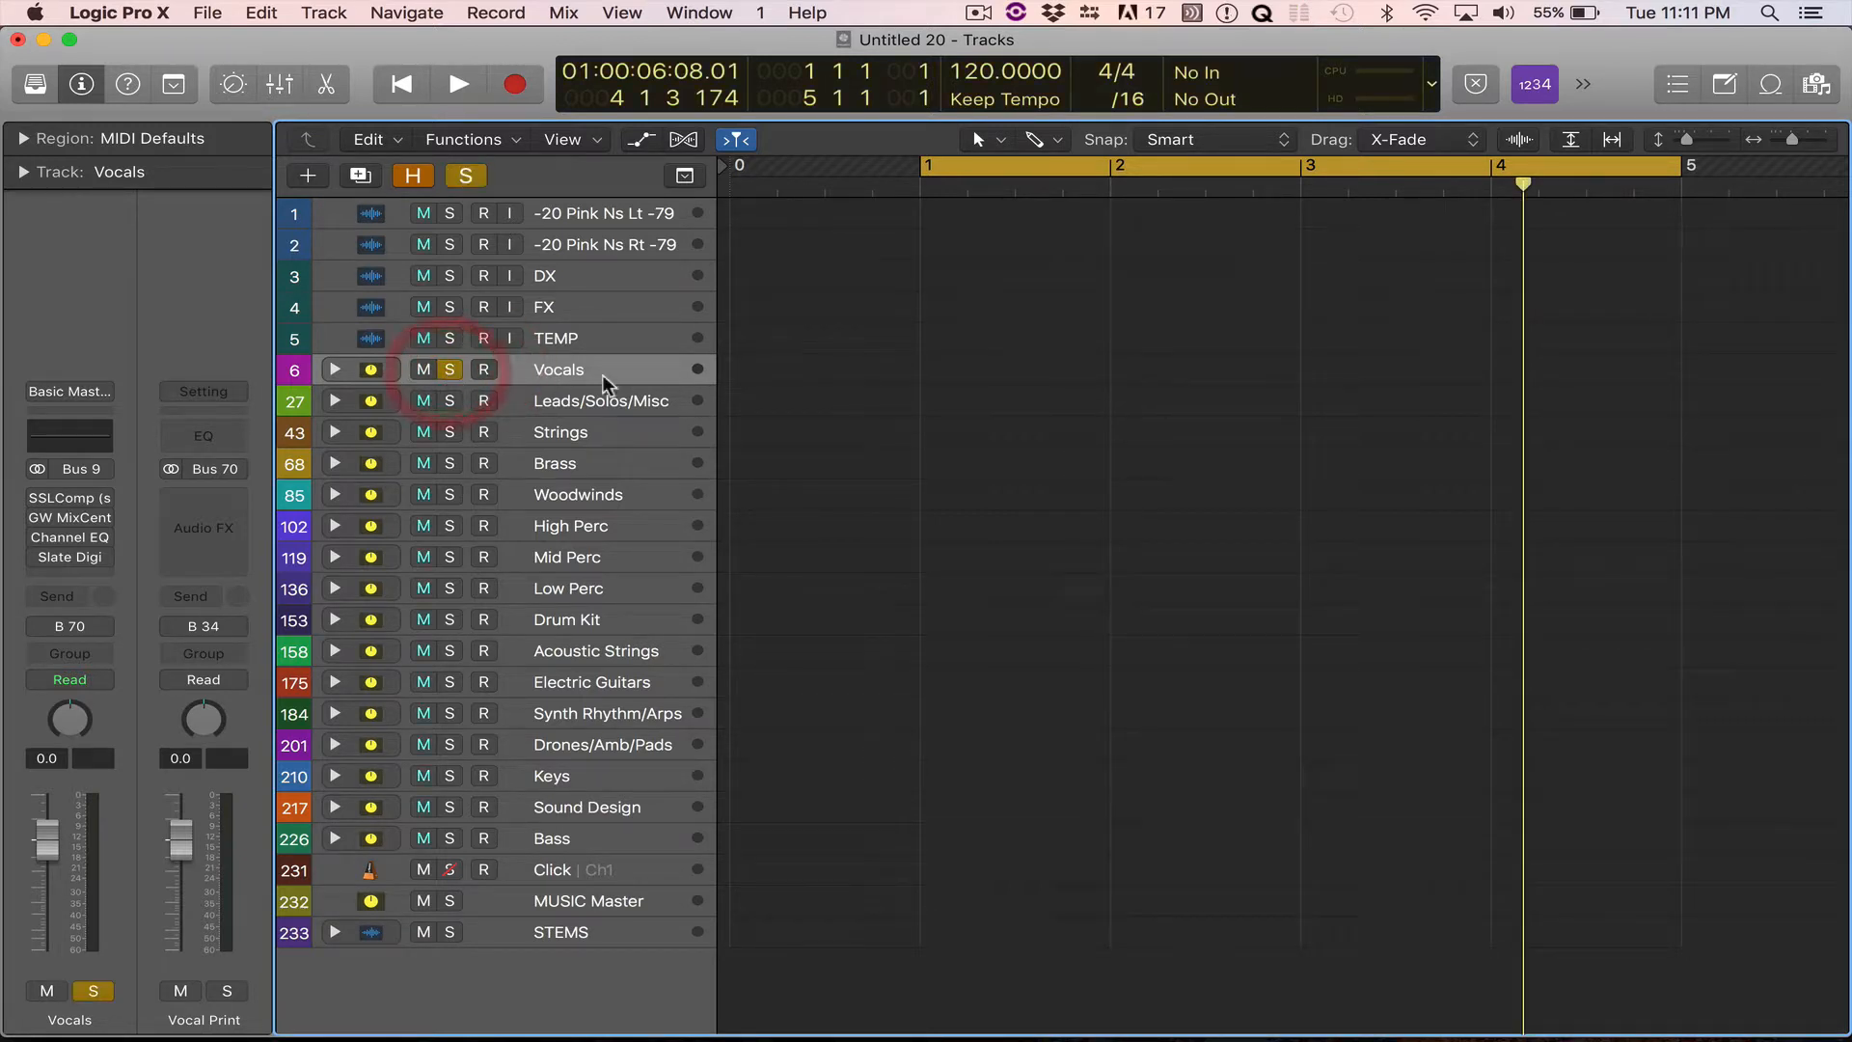
{"action": "left_click", "coordinate": [450, 370]}
{"action": "left_click", "coordinate": [446, 400]}
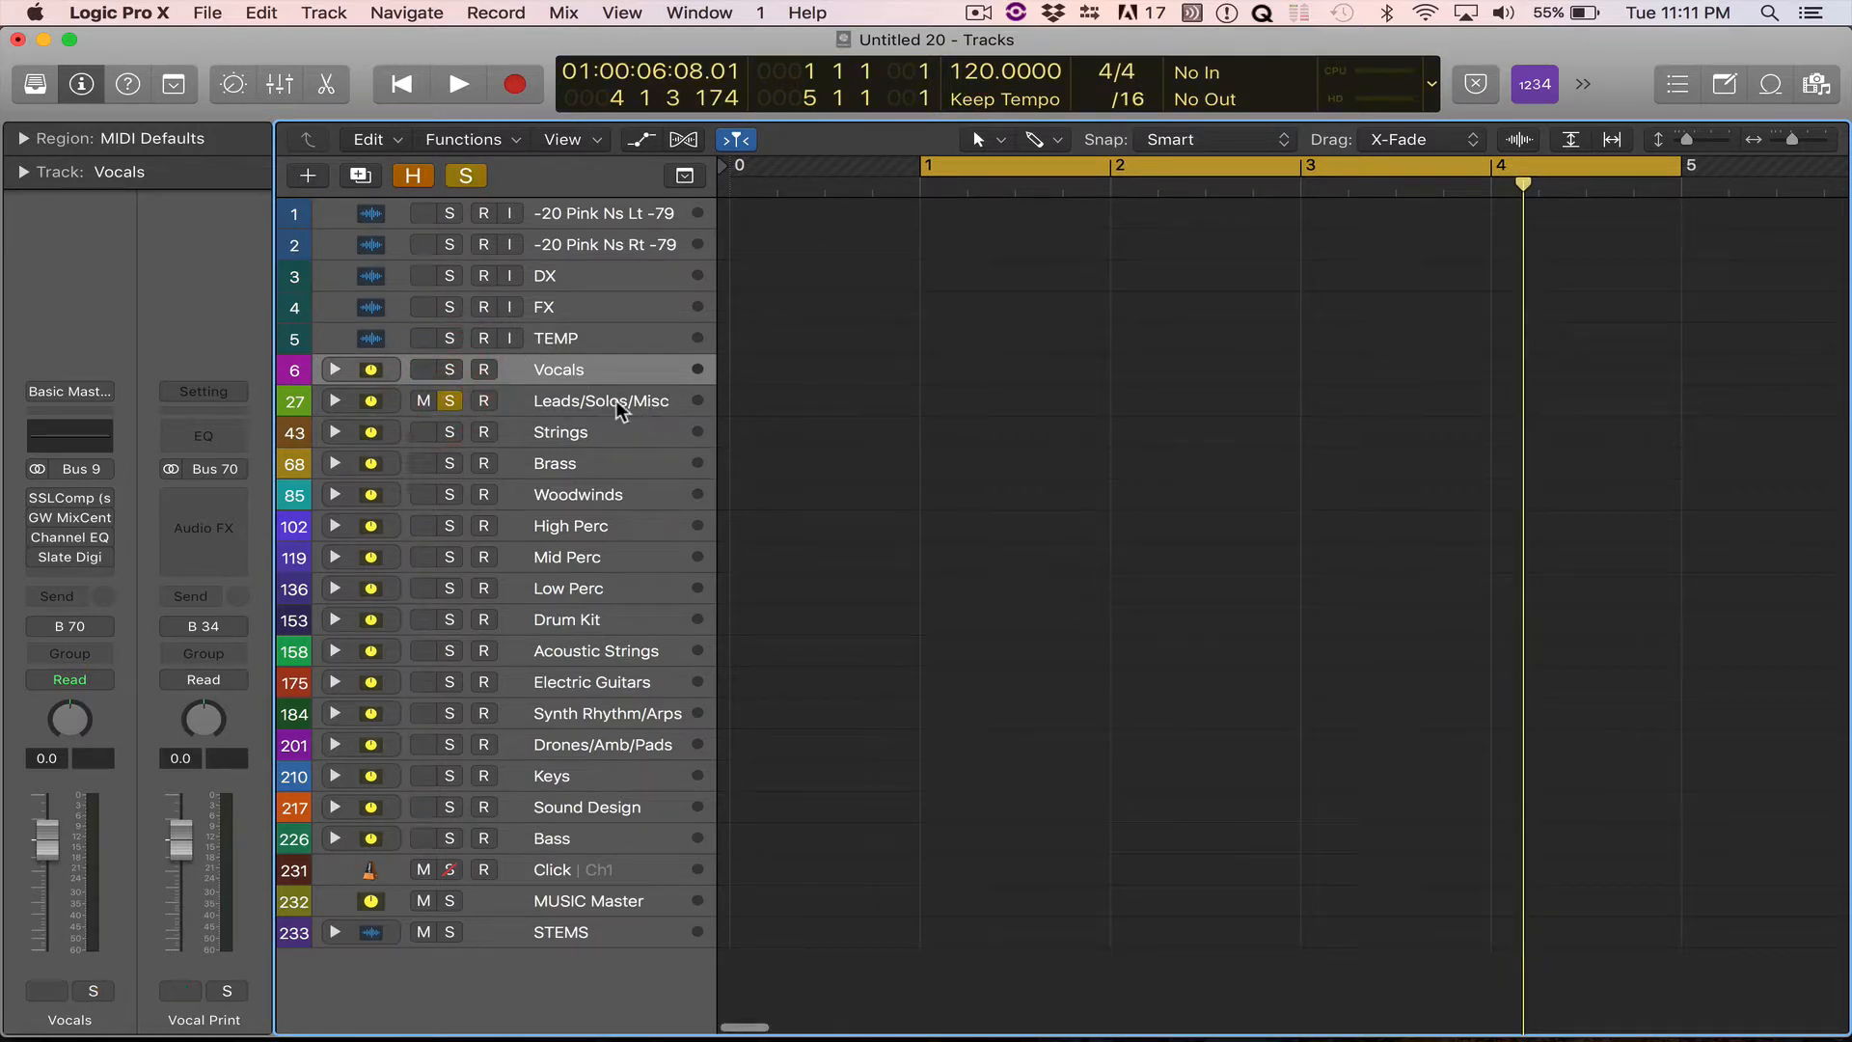
{"action": "left_click", "coordinate": [449, 400]}
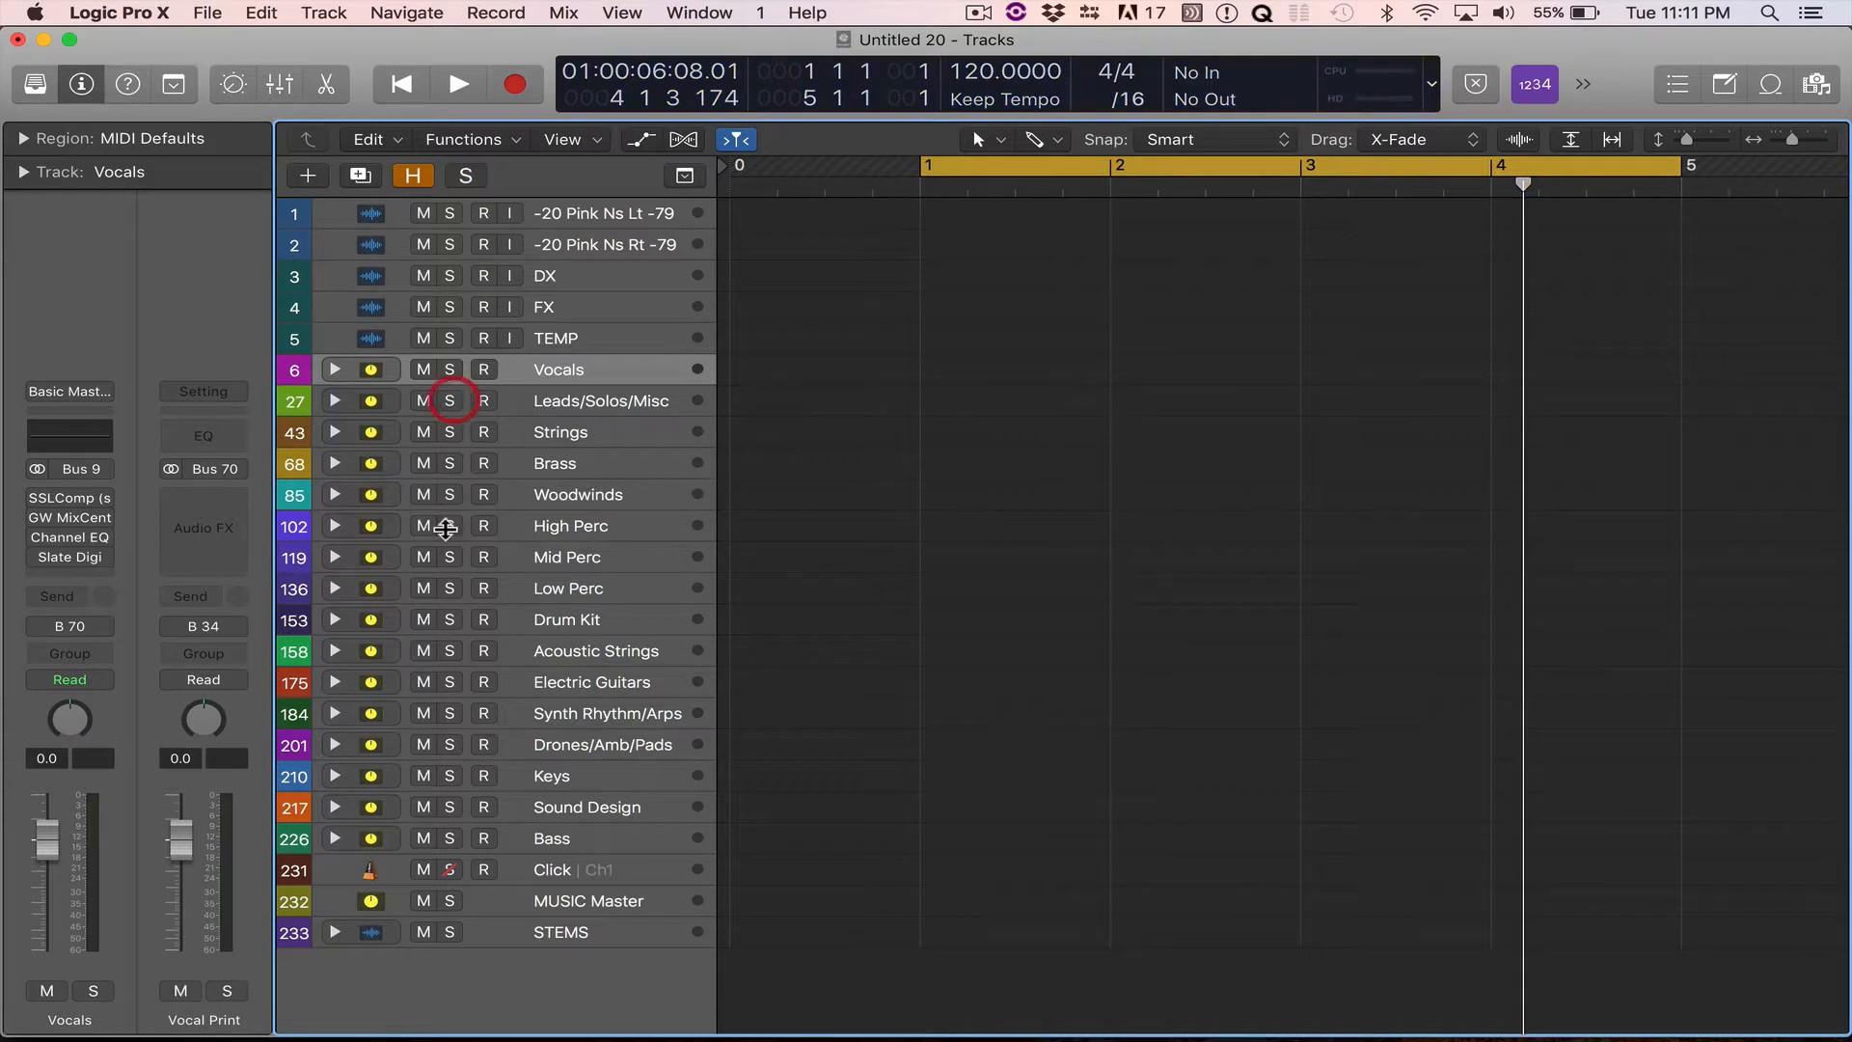
{"action": "left_click", "coordinate": [450, 619]}
{"action": "left_click", "coordinate": [450, 620]}
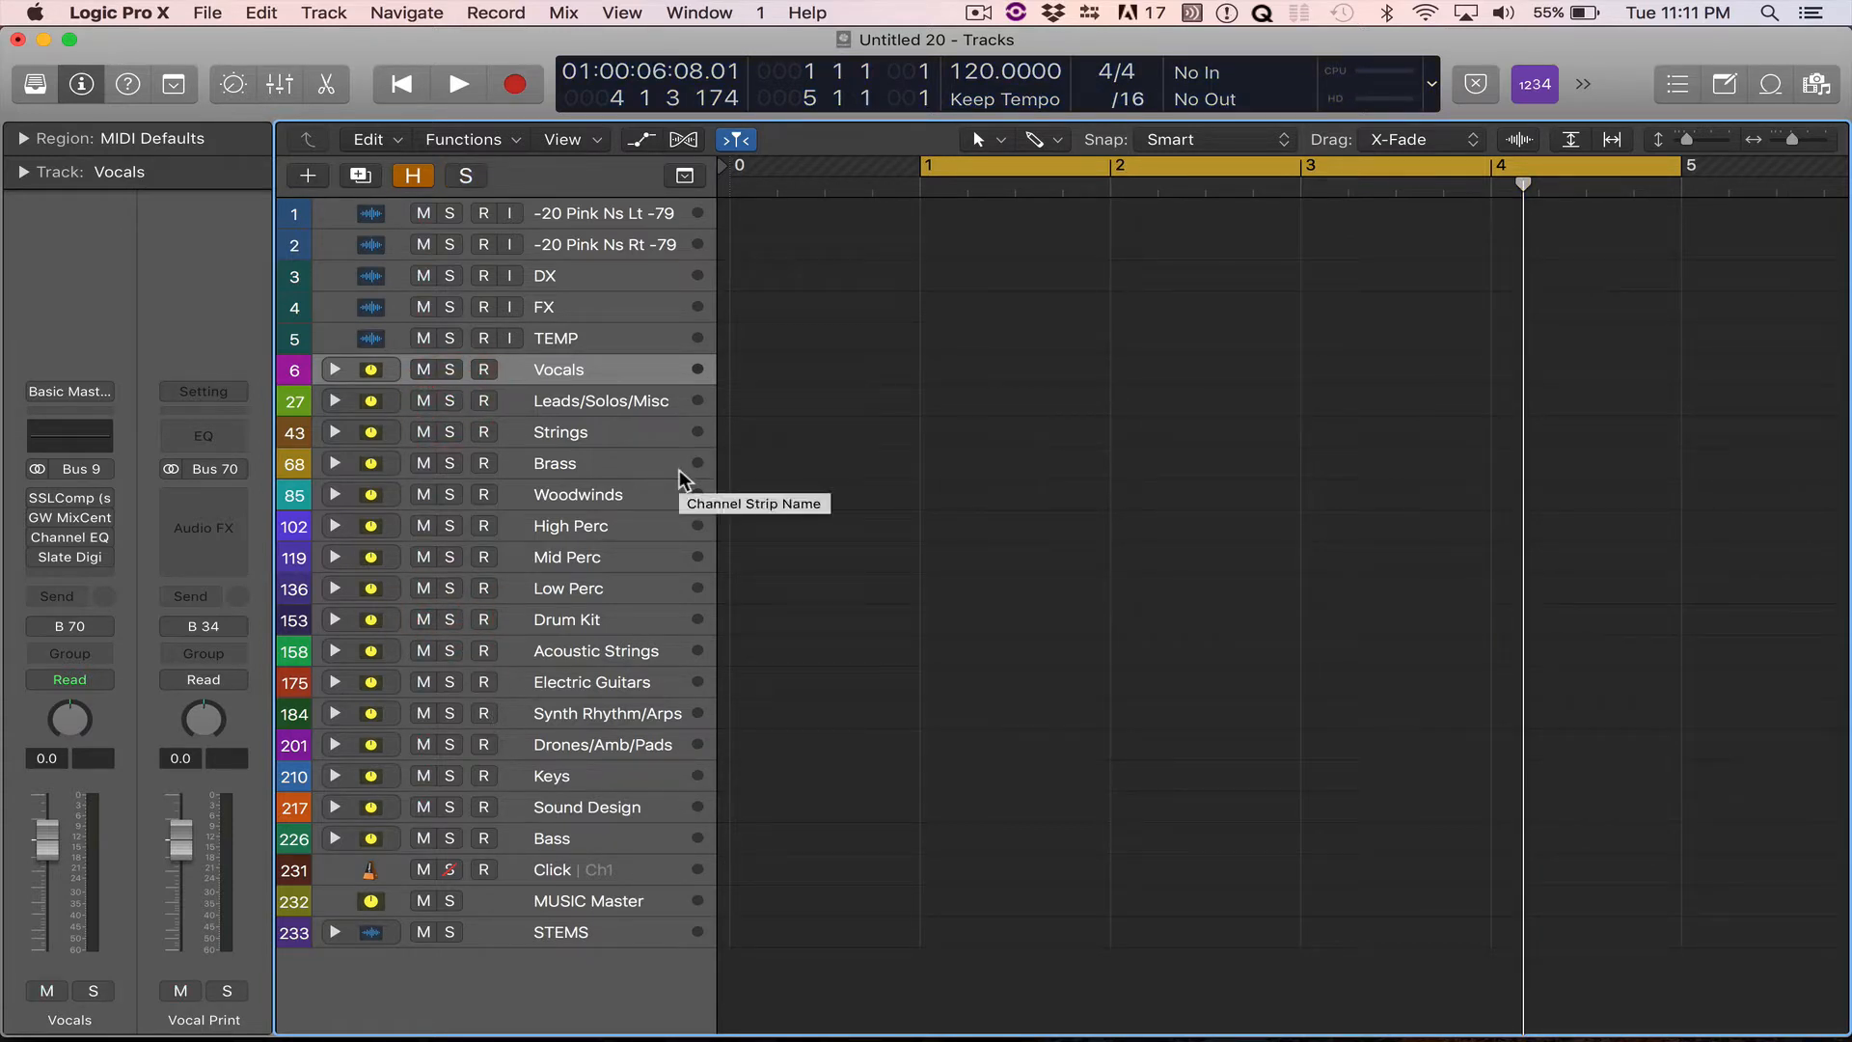
Inspect the MUSIC Master channel strip, look through the tracks inside the STEMS stack and collapse the stack.
{"action": "left_click", "coordinate": [585, 898]}
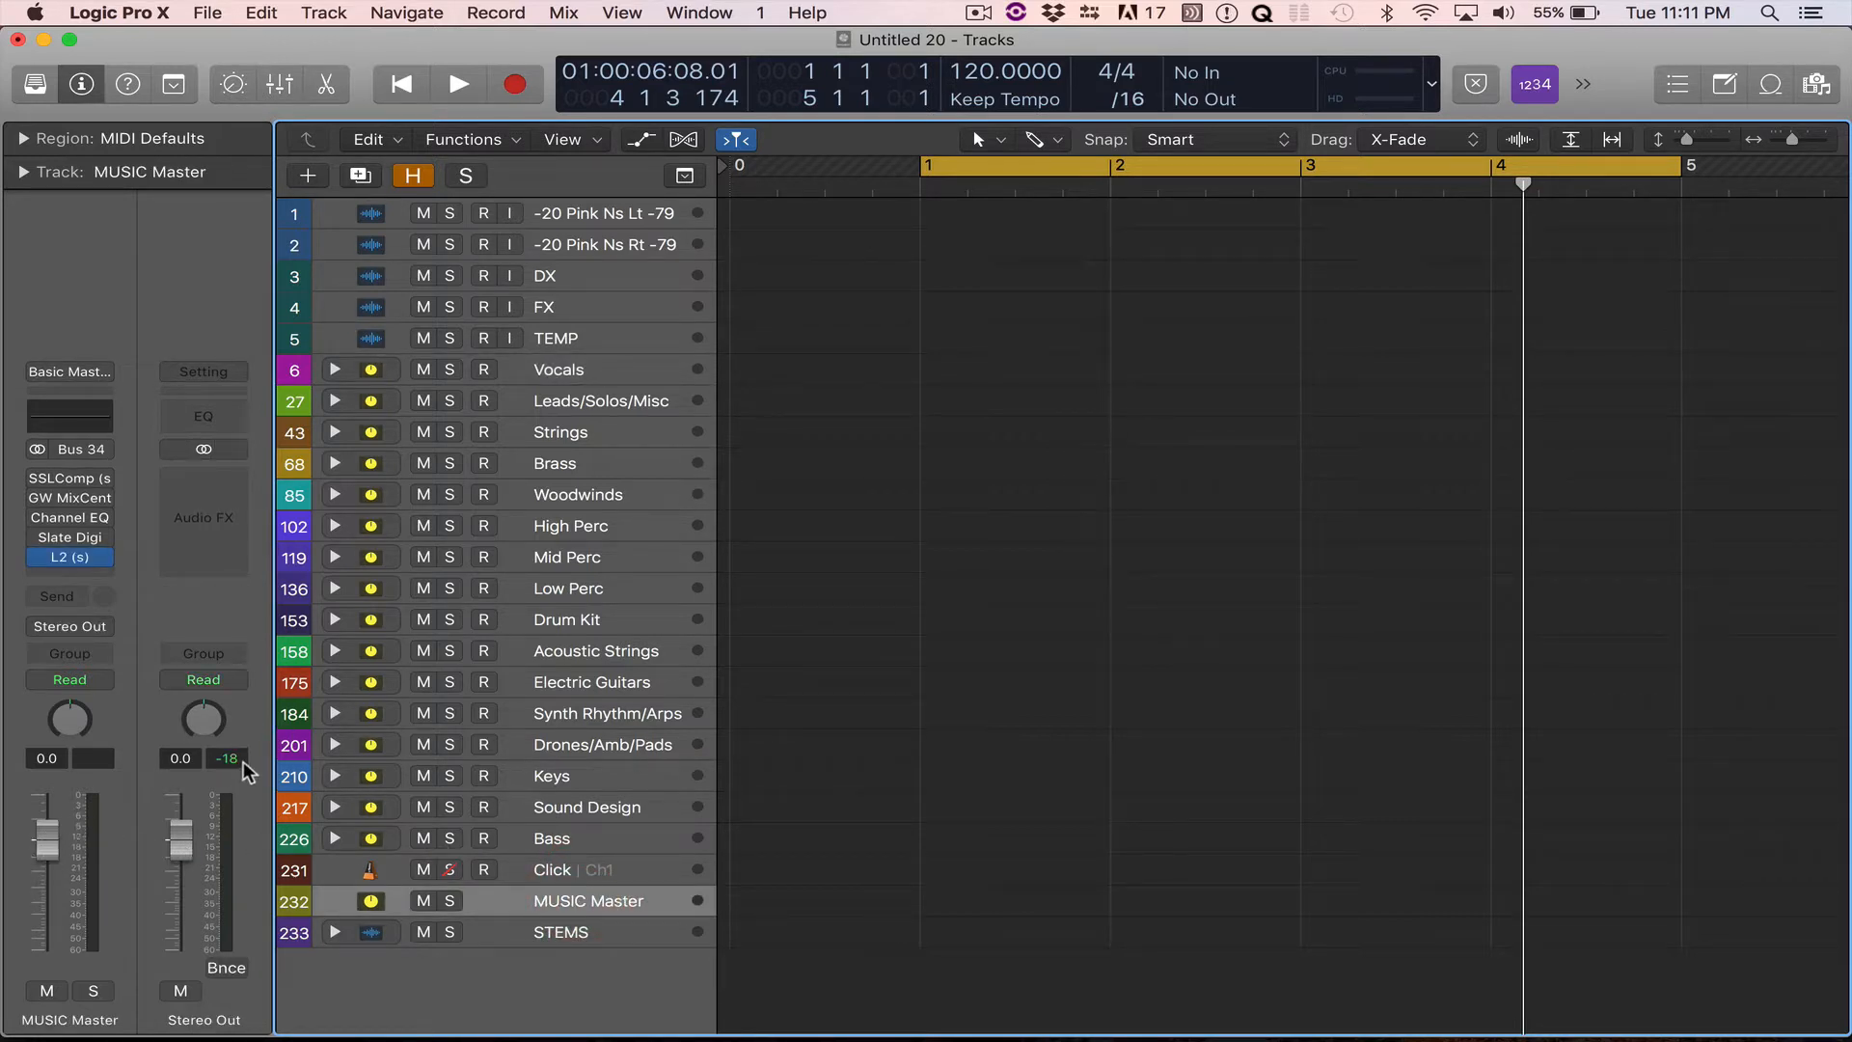
{"action": "left_click", "coordinate": [516, 934]}
{"action": "left_click", "coordinate": [335, 932]}
{"action": "scroll", "coordinate": [526, 779], "scroll_direction": "down", "scroll_amount": 2}
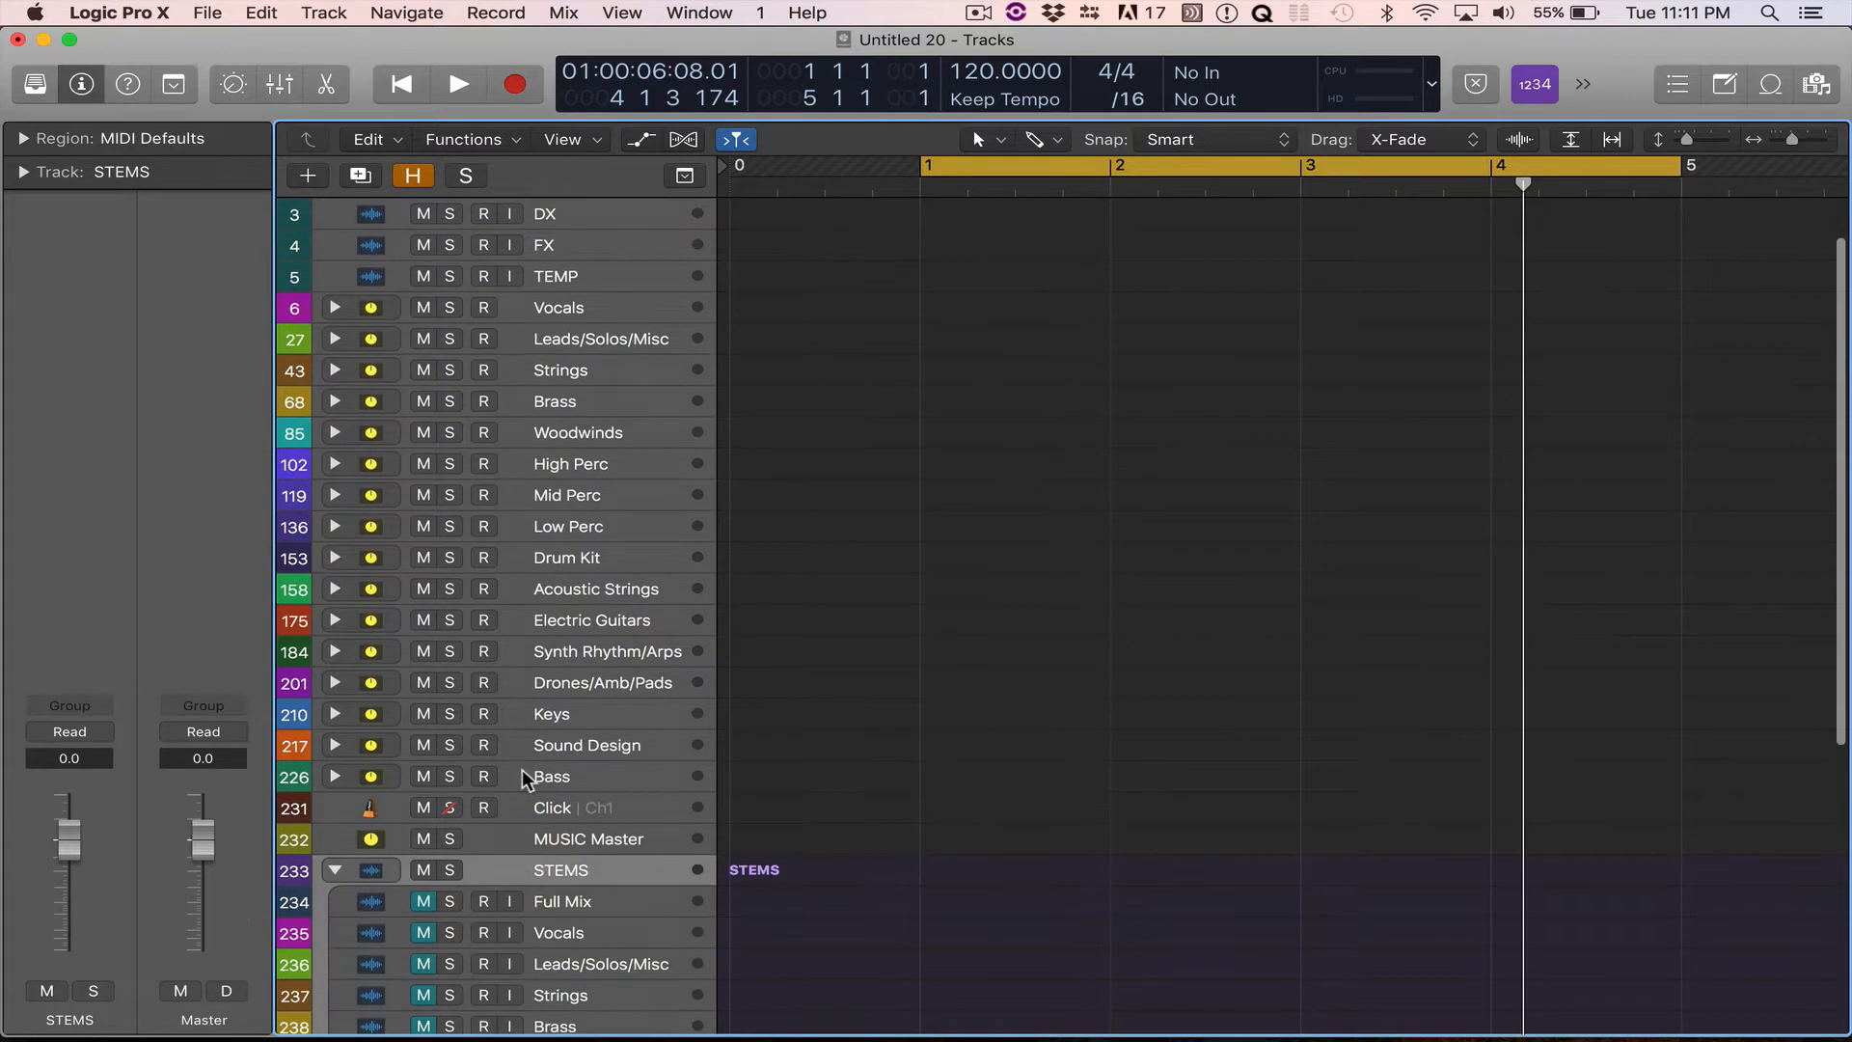
{"action": "scroll", "coordinate": [528, 771], "scroll_direction": "down", "scroll_amount": 10}
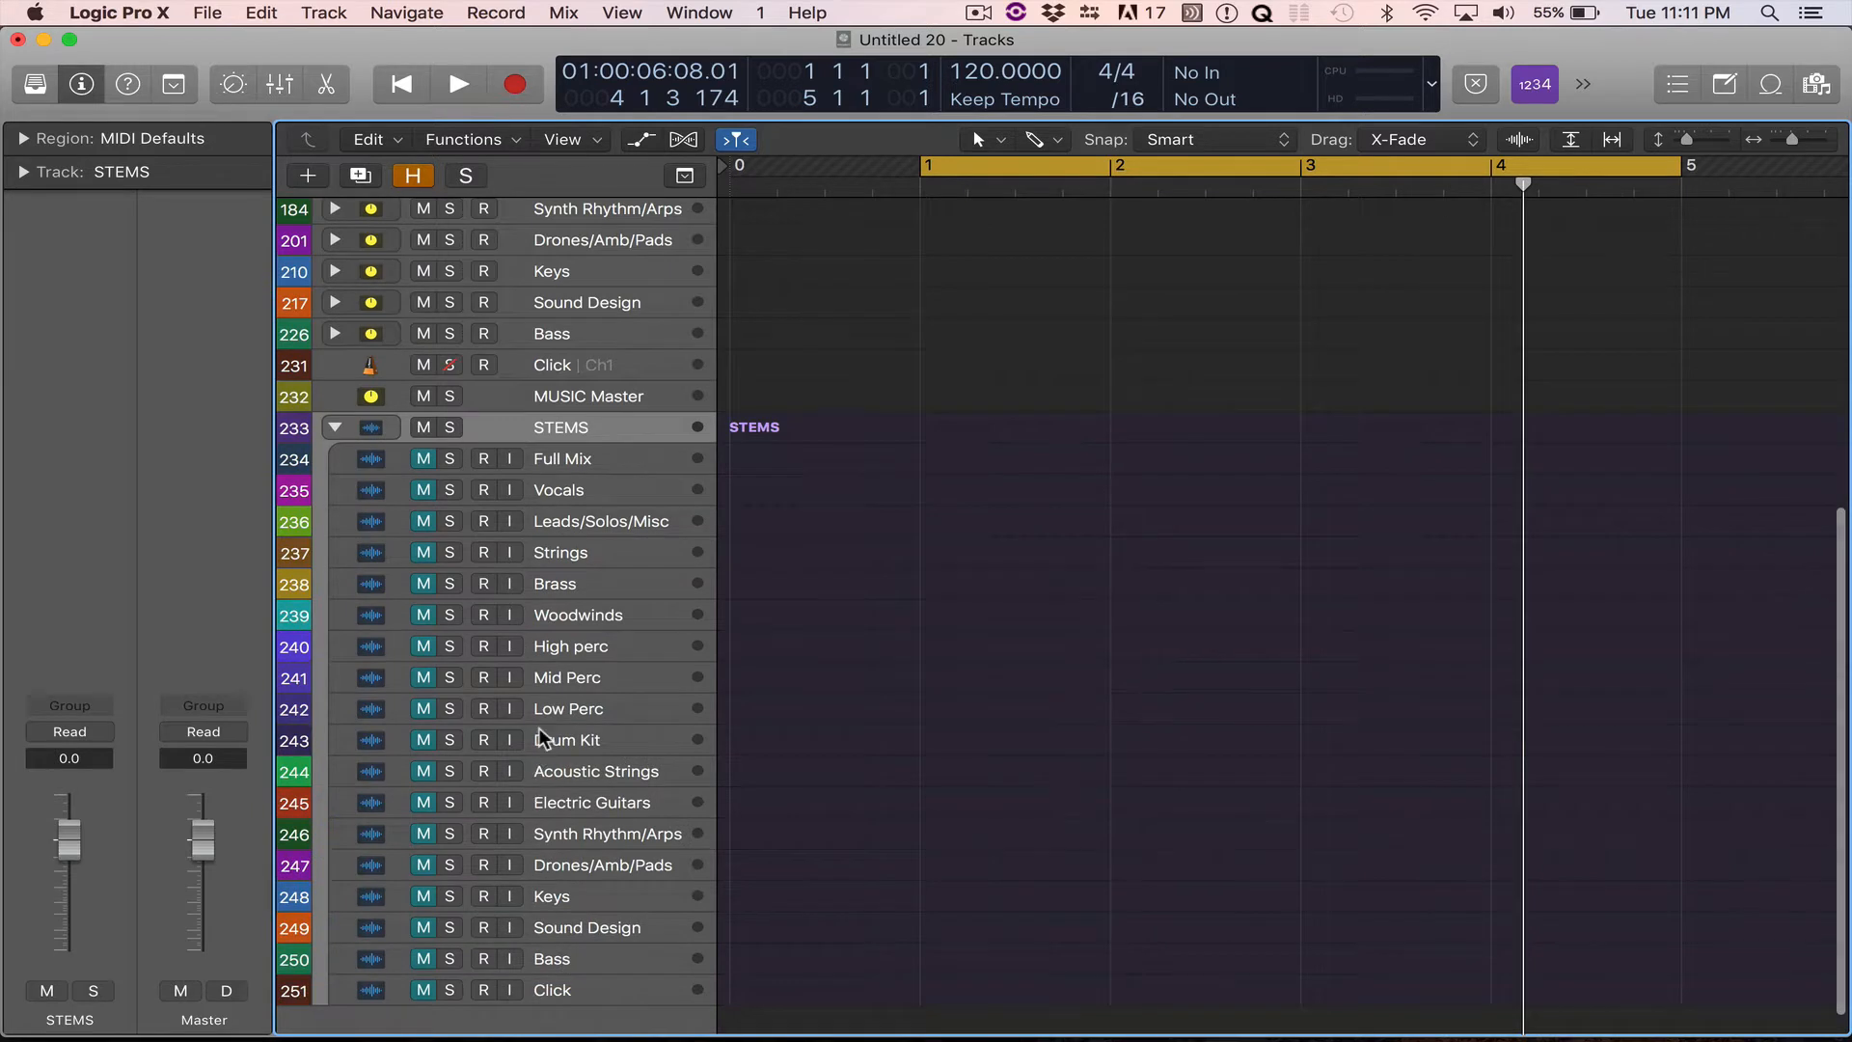
{"action": "scroll", "coordinate": [540, 739], "scroll_direction": "down", "scroll_amount": 1}
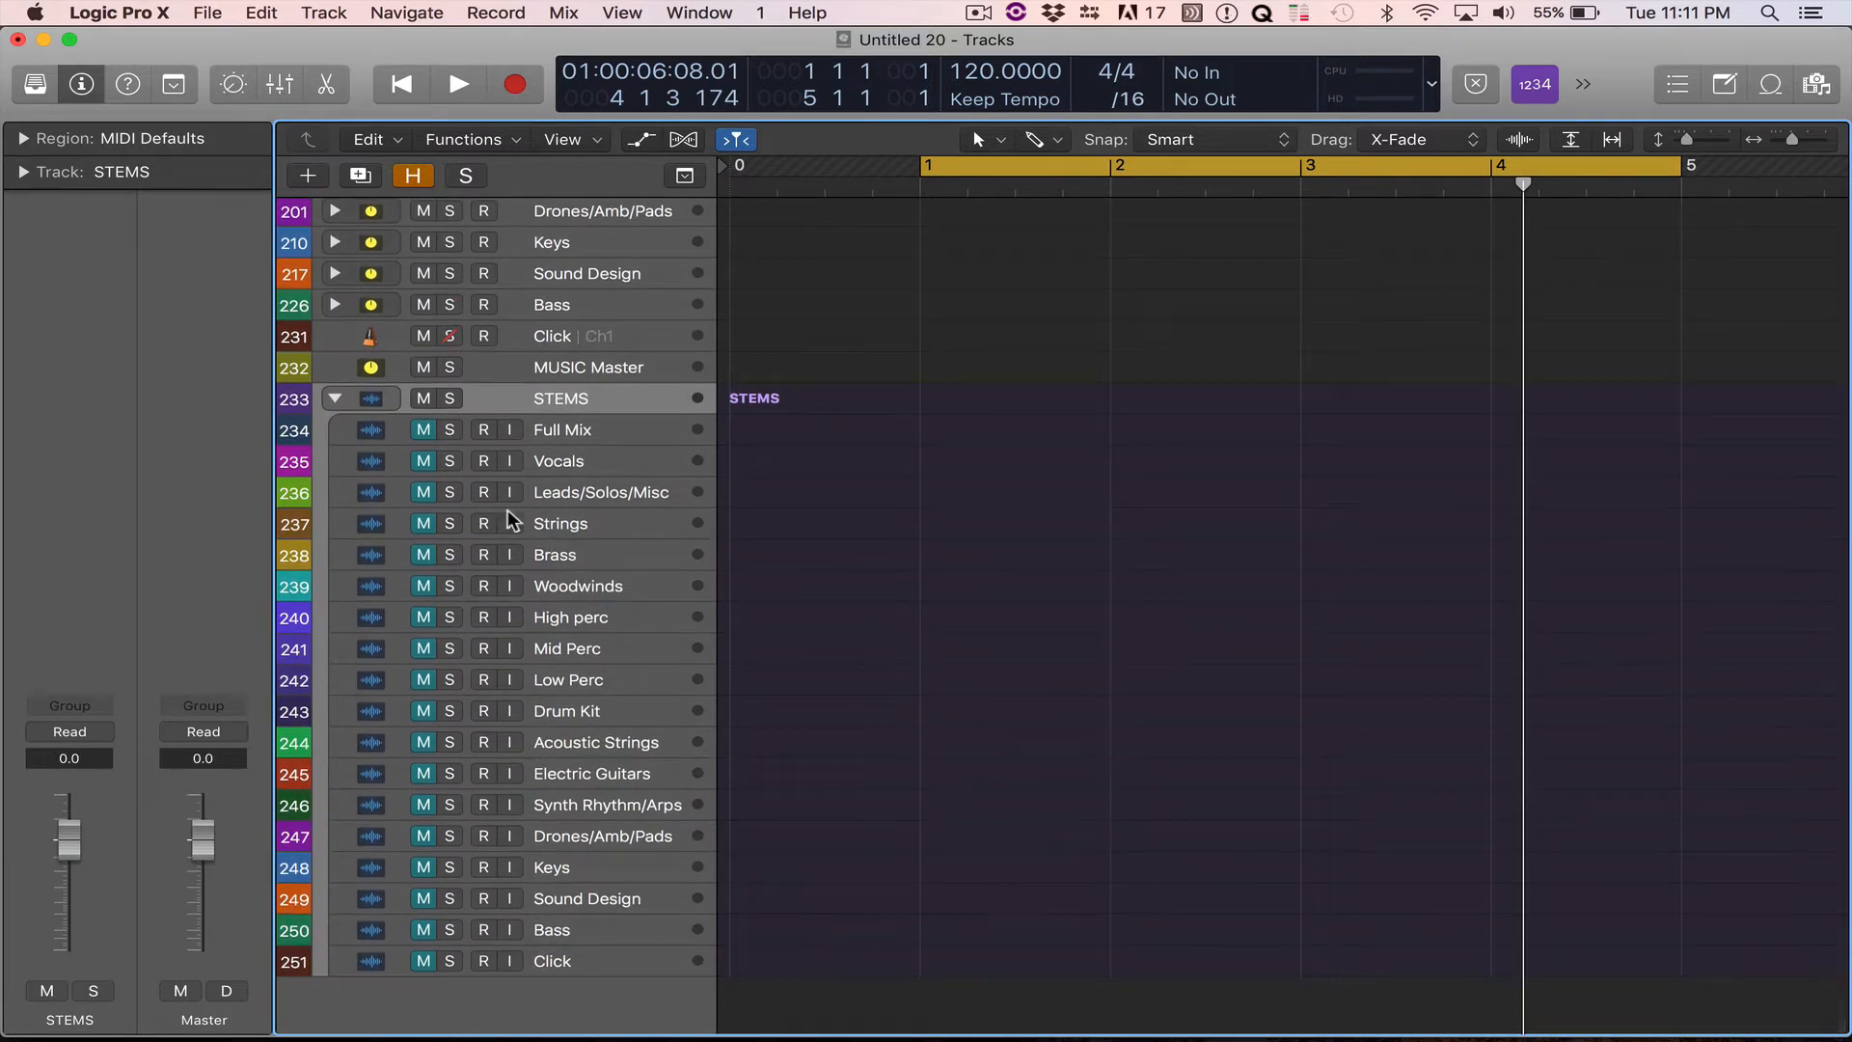
{"action": "left_click", "coordinate": [334, 400]}
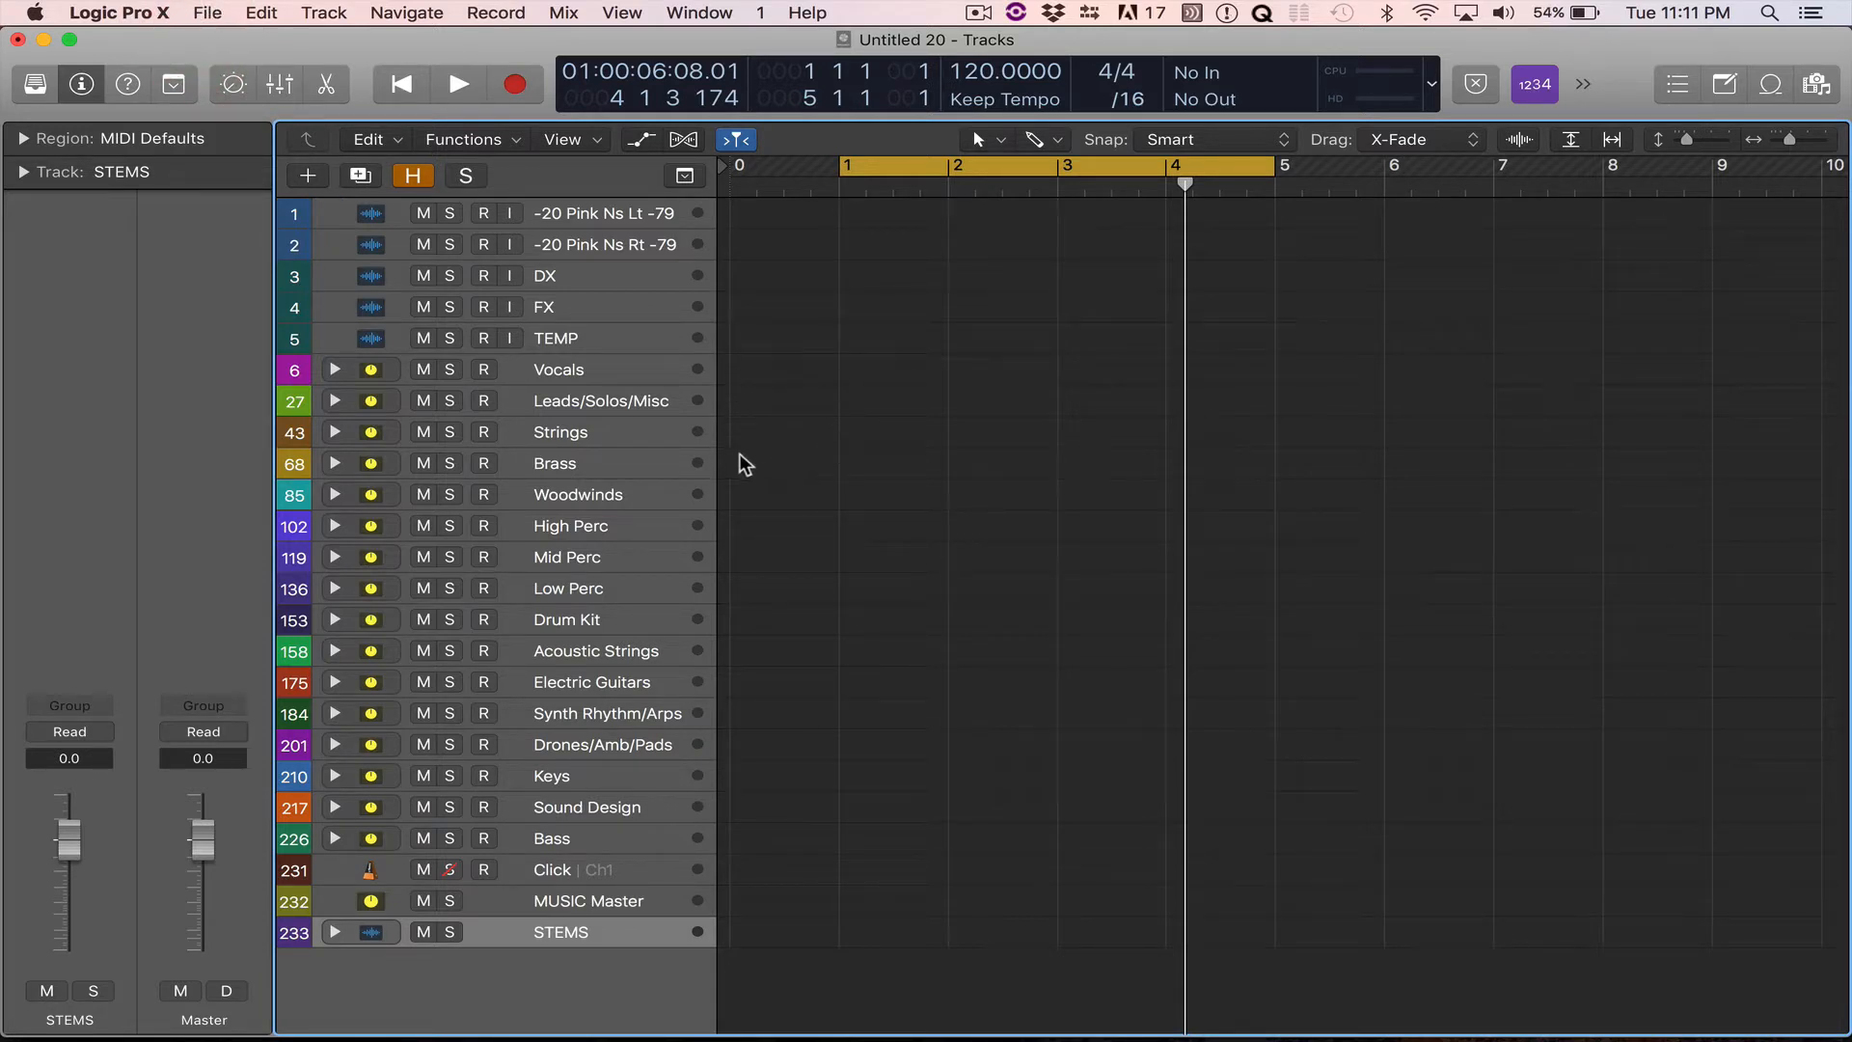
Compare the plug-ins and bus routing on the Vocals, Leads/Solos/Misc and Strings stack channel strips.
{"action": "left_click", "coordinate": [581, 374]}
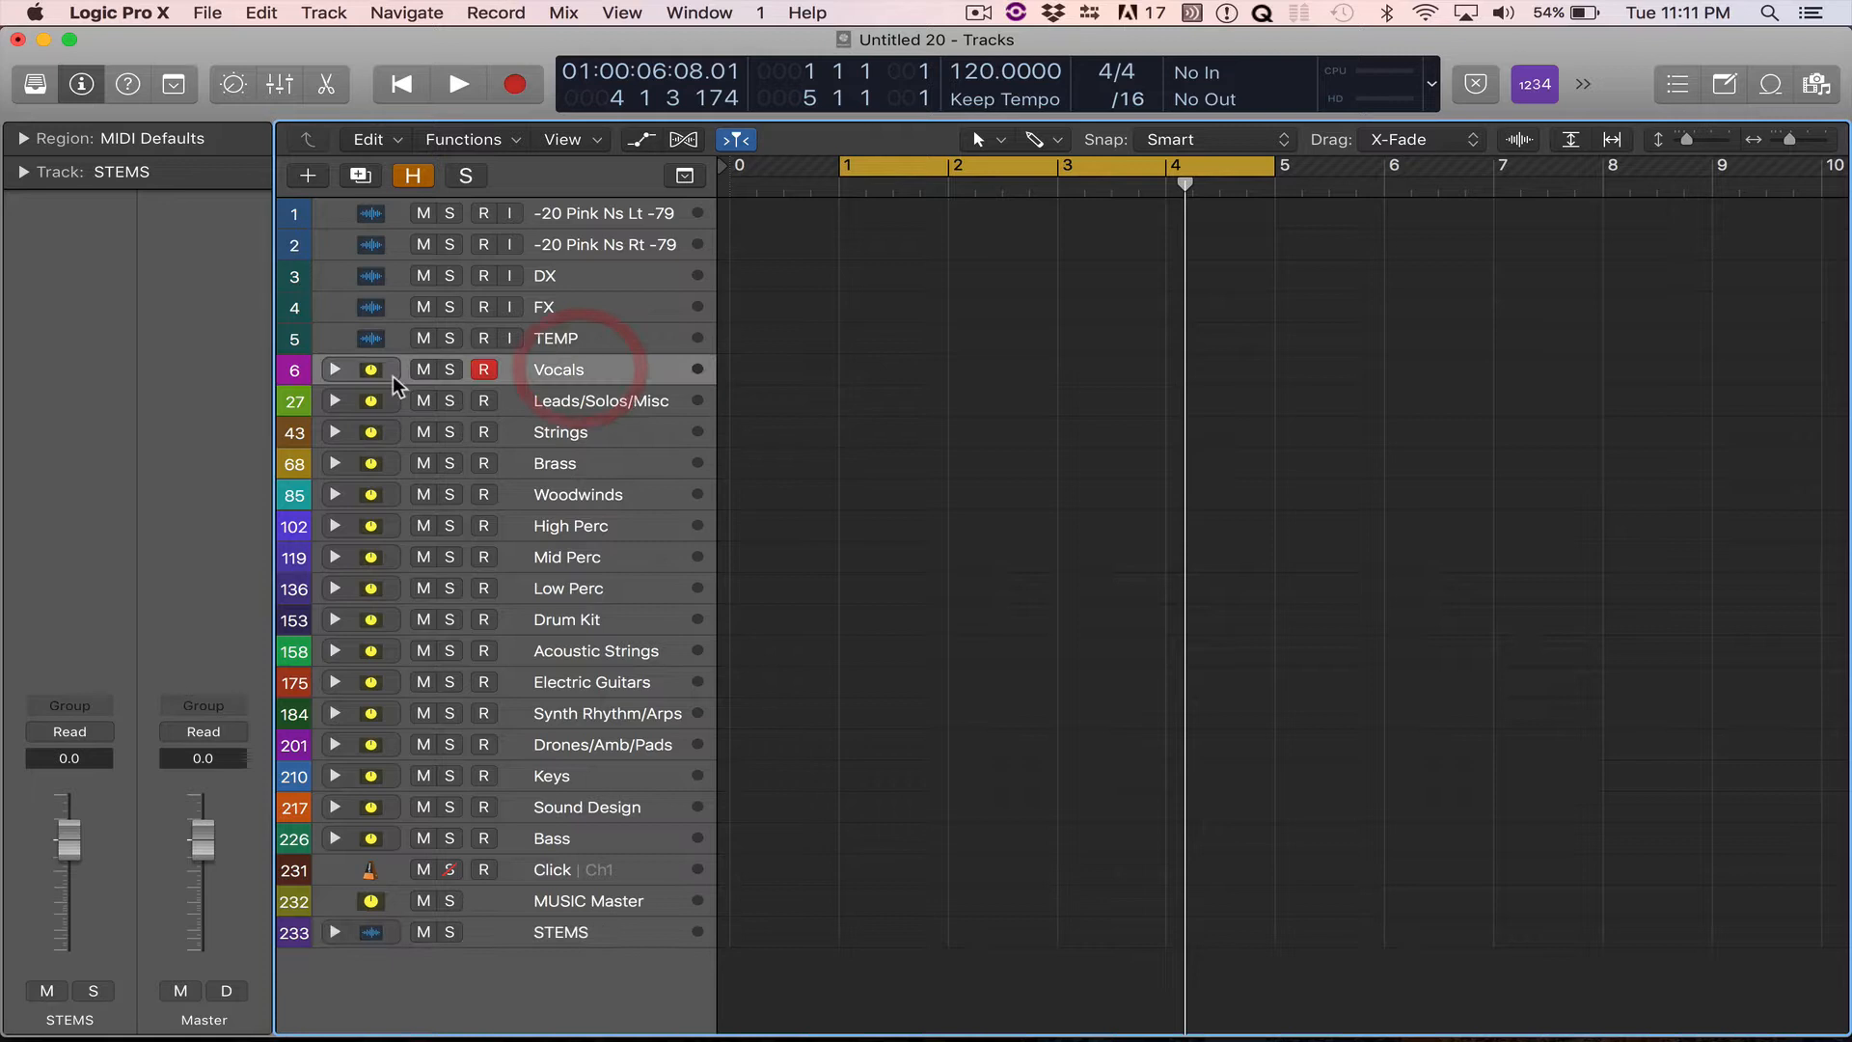
{"action": "left_click", "coordinate": [335, 369]}
{"action": "left_click", "coordinate": [335, 370]}
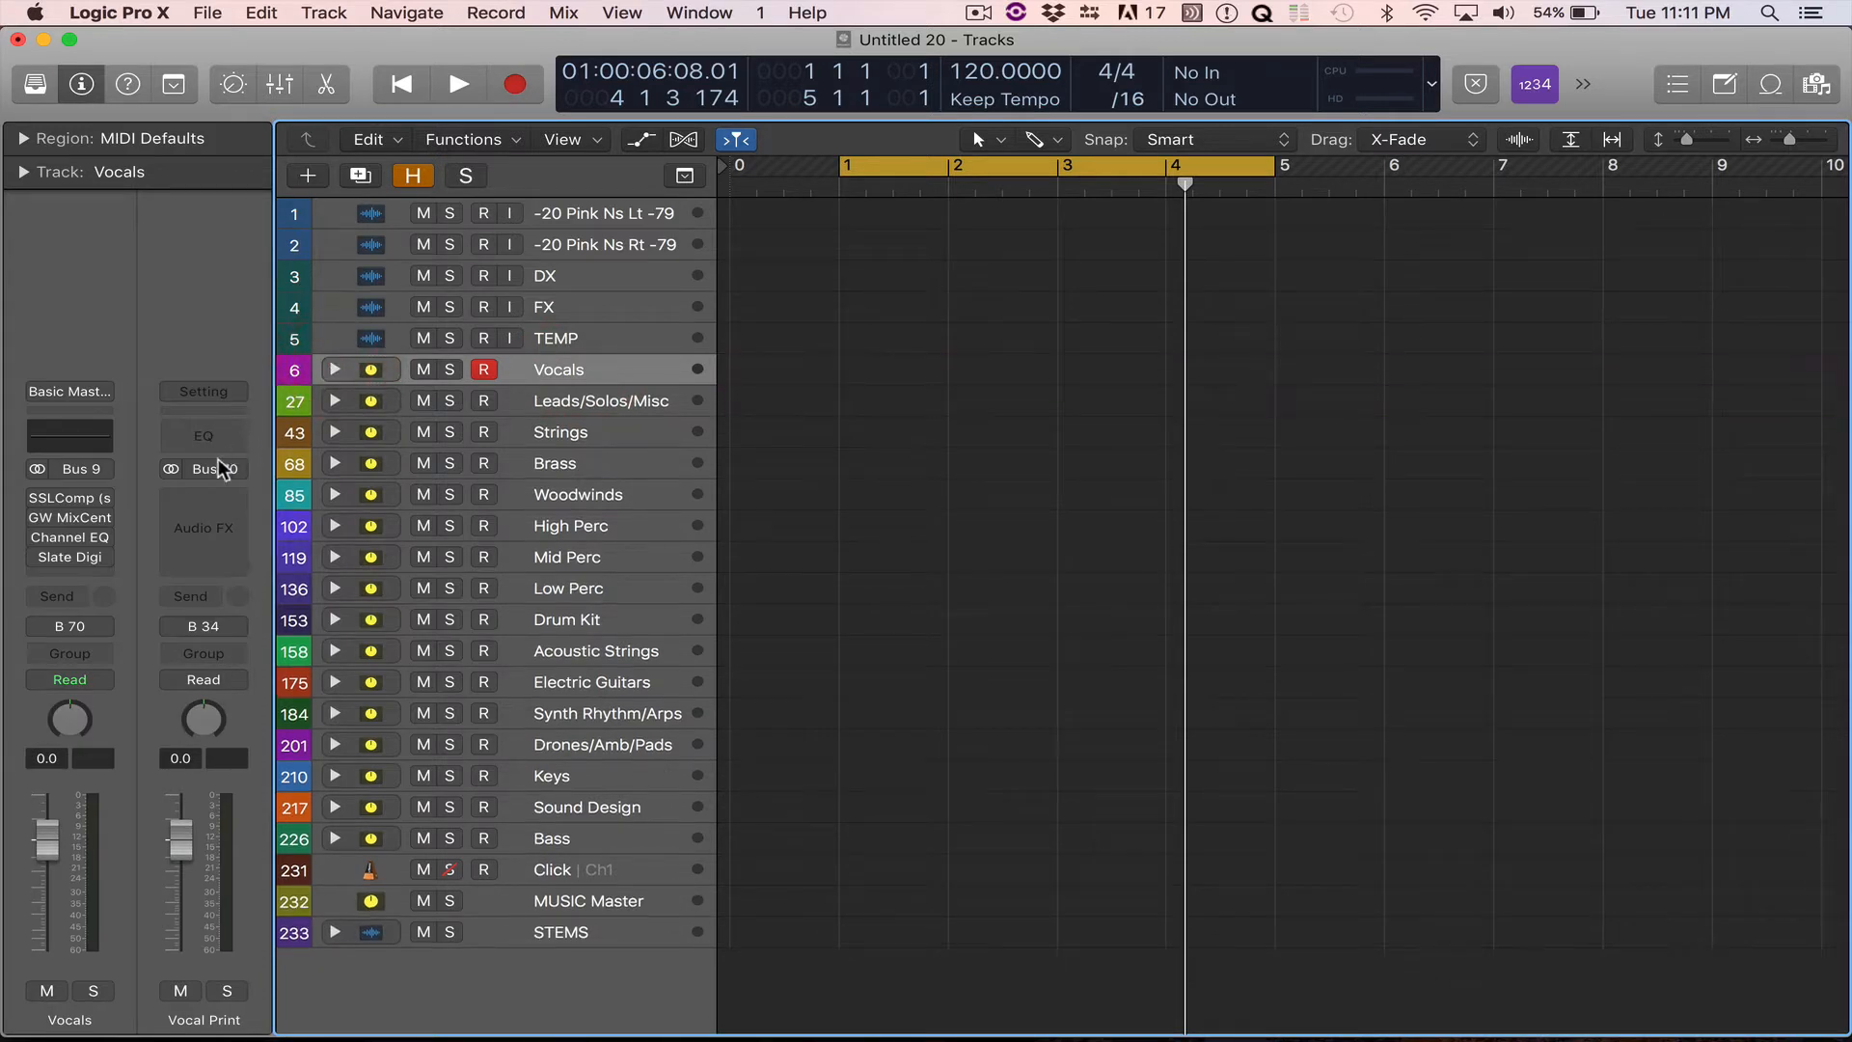
{"action": "mouse_move", "coordinate": [40, 501]}
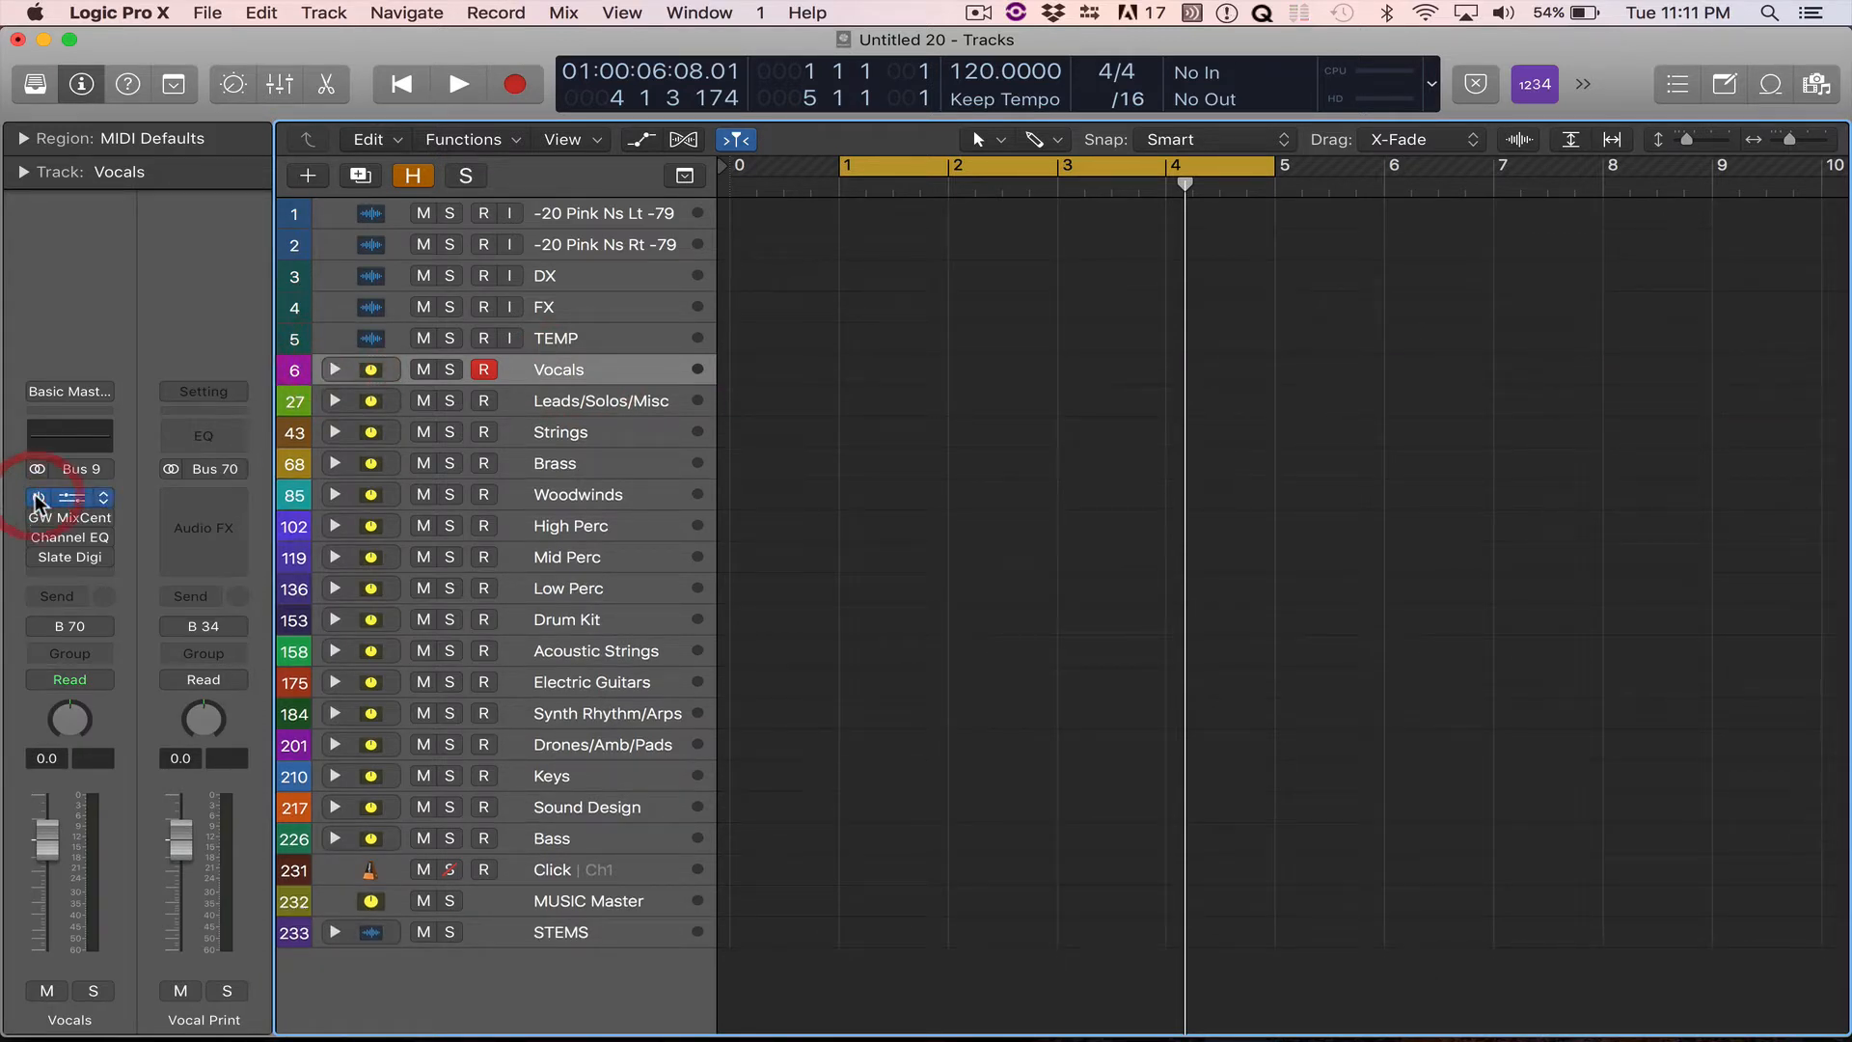
{"action": "left_click", "coordinate": [641, 401]}
{"action": "left_click", "coordinate": [611, 434]}
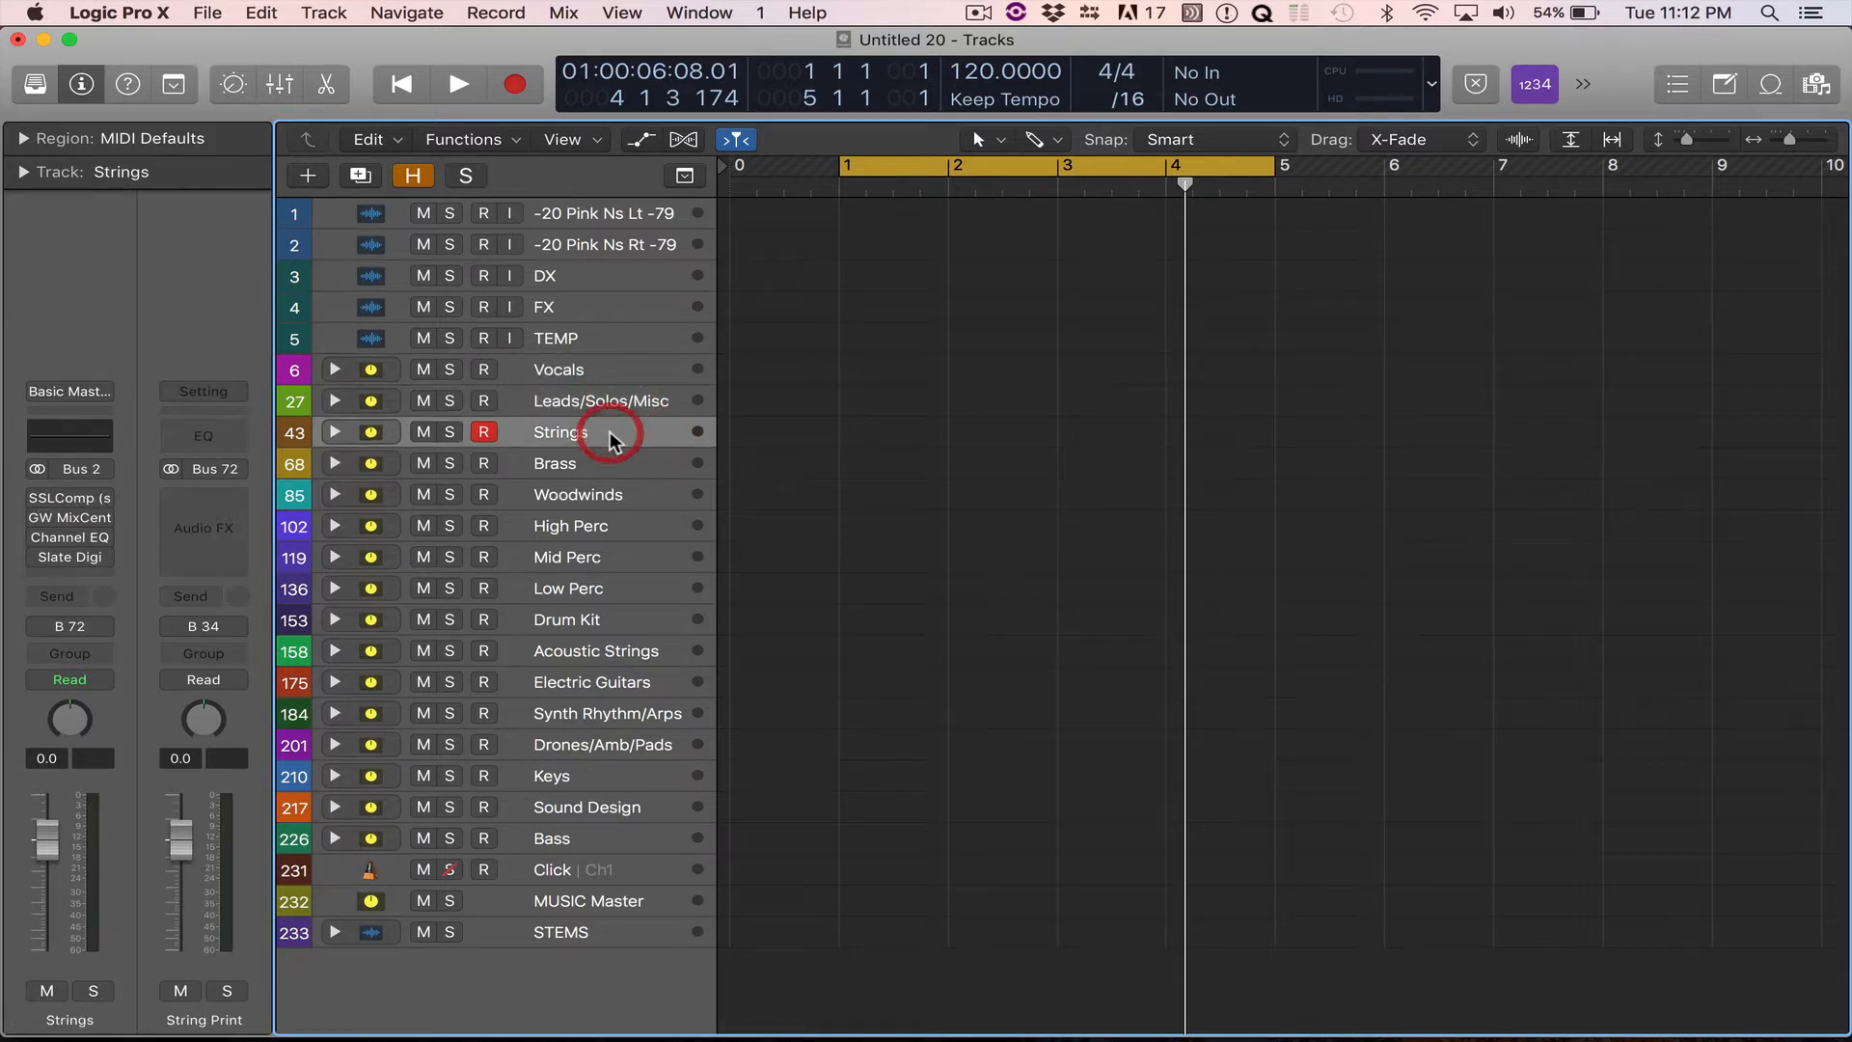
{"action": "left_click", "coordinate": [604, 403]}
{"action": "left_click", "coordinate": [600, 391]}
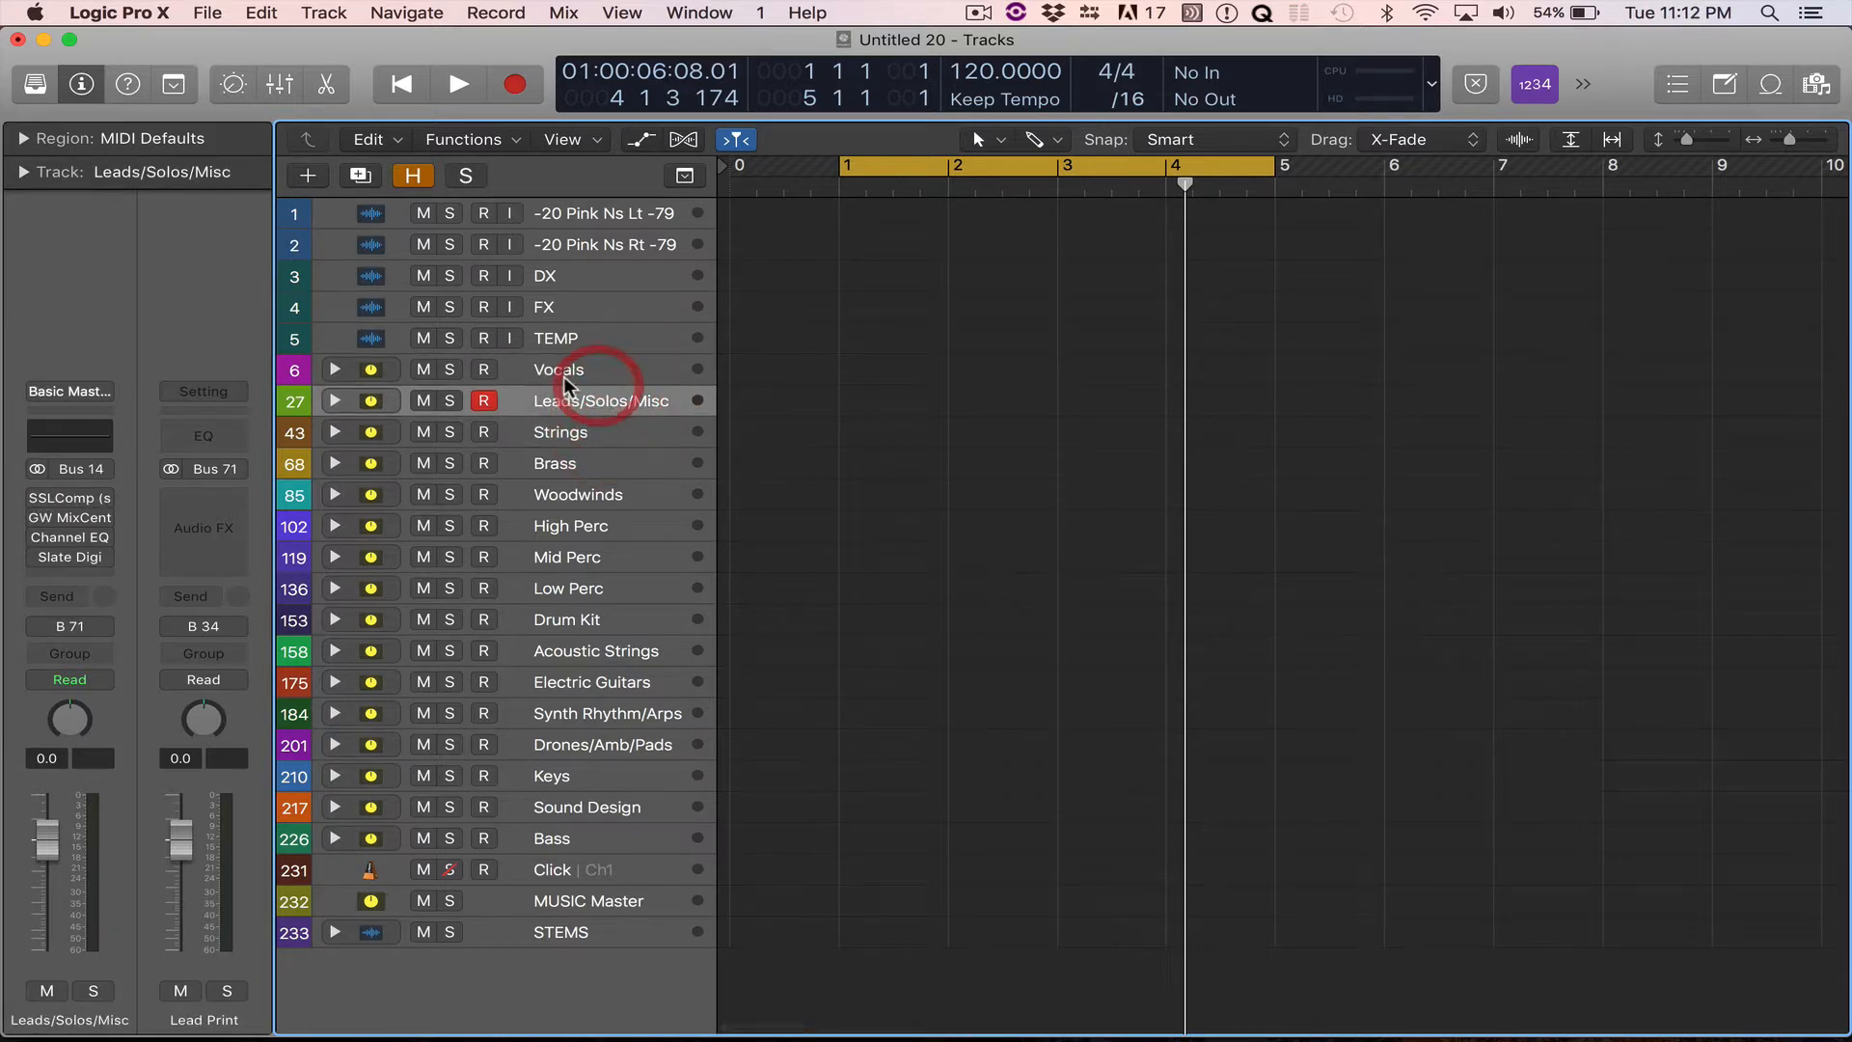
Expand the Vocals stack, select the Inst 9 track and show the aux channel fed by its Bus 18 send.
{"action": "left_click", "coordinate": [540, 371]}
{"action": "left_click", "coordinate": [332, 371]}
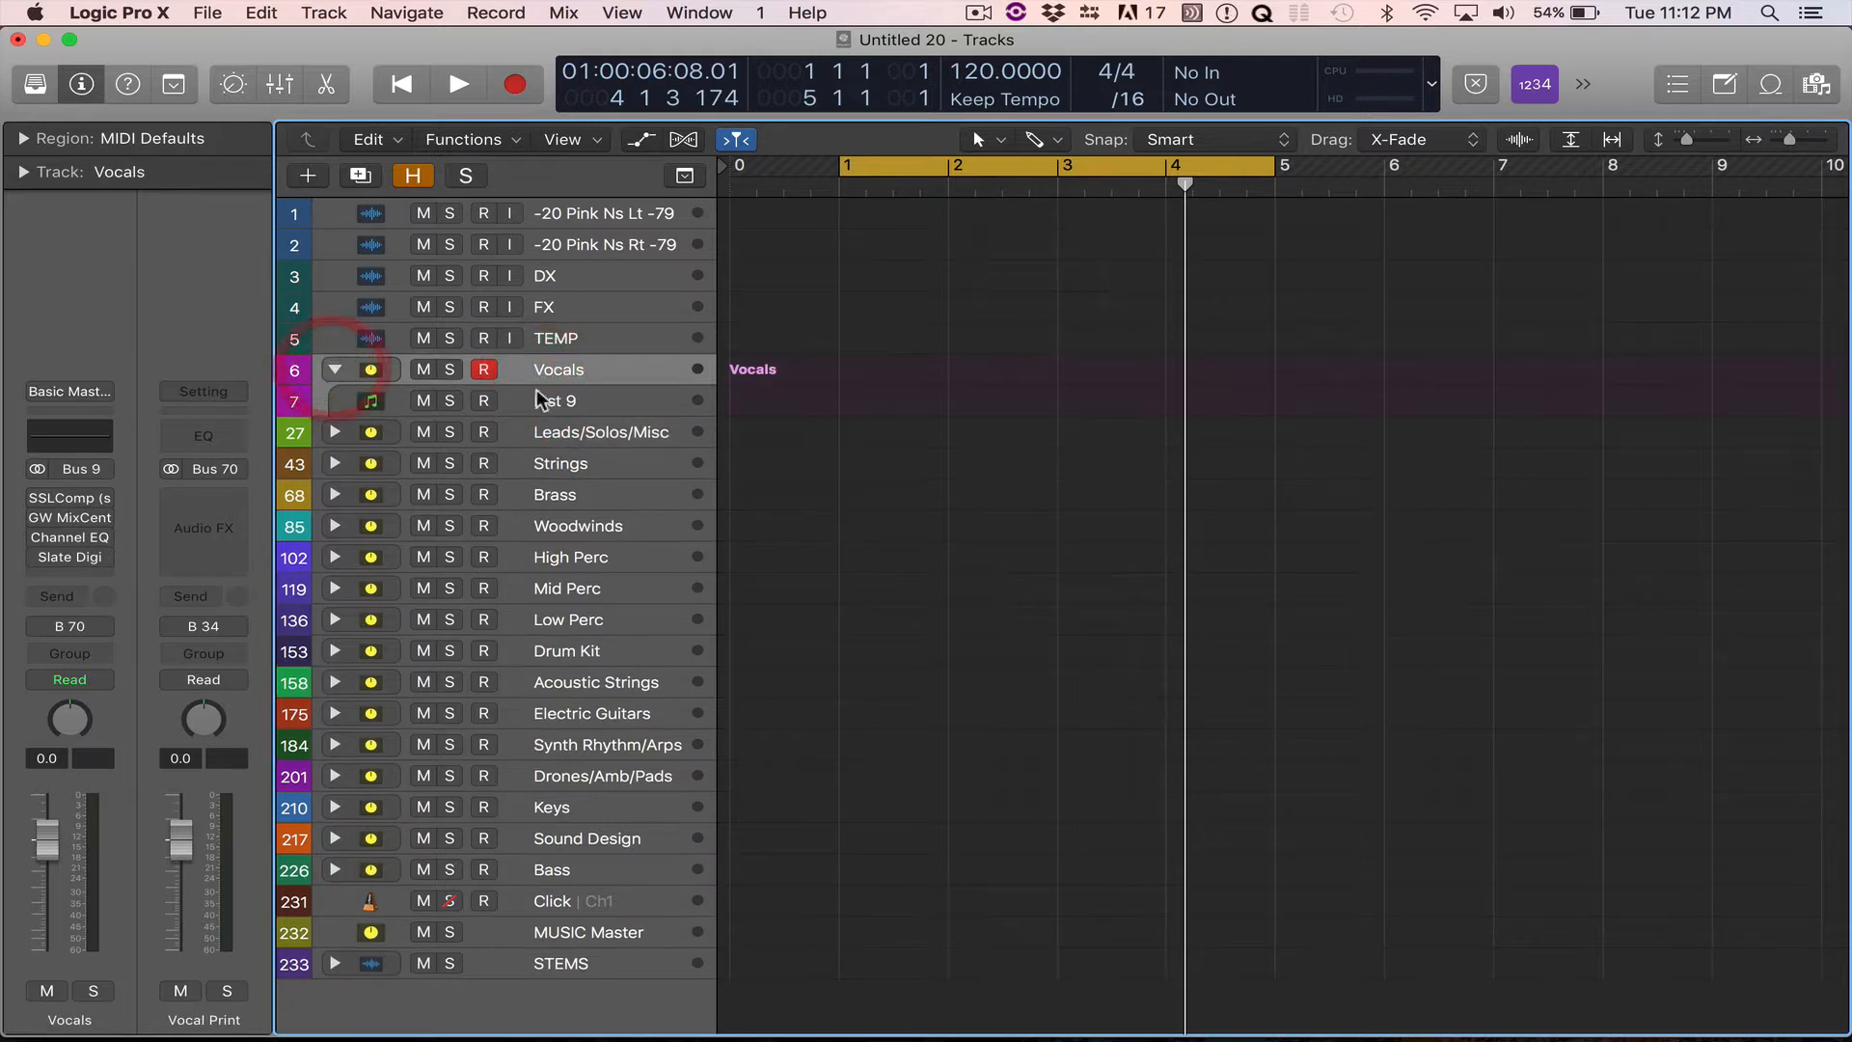
{"action": "left_click", "coordinate": [568, 405]}
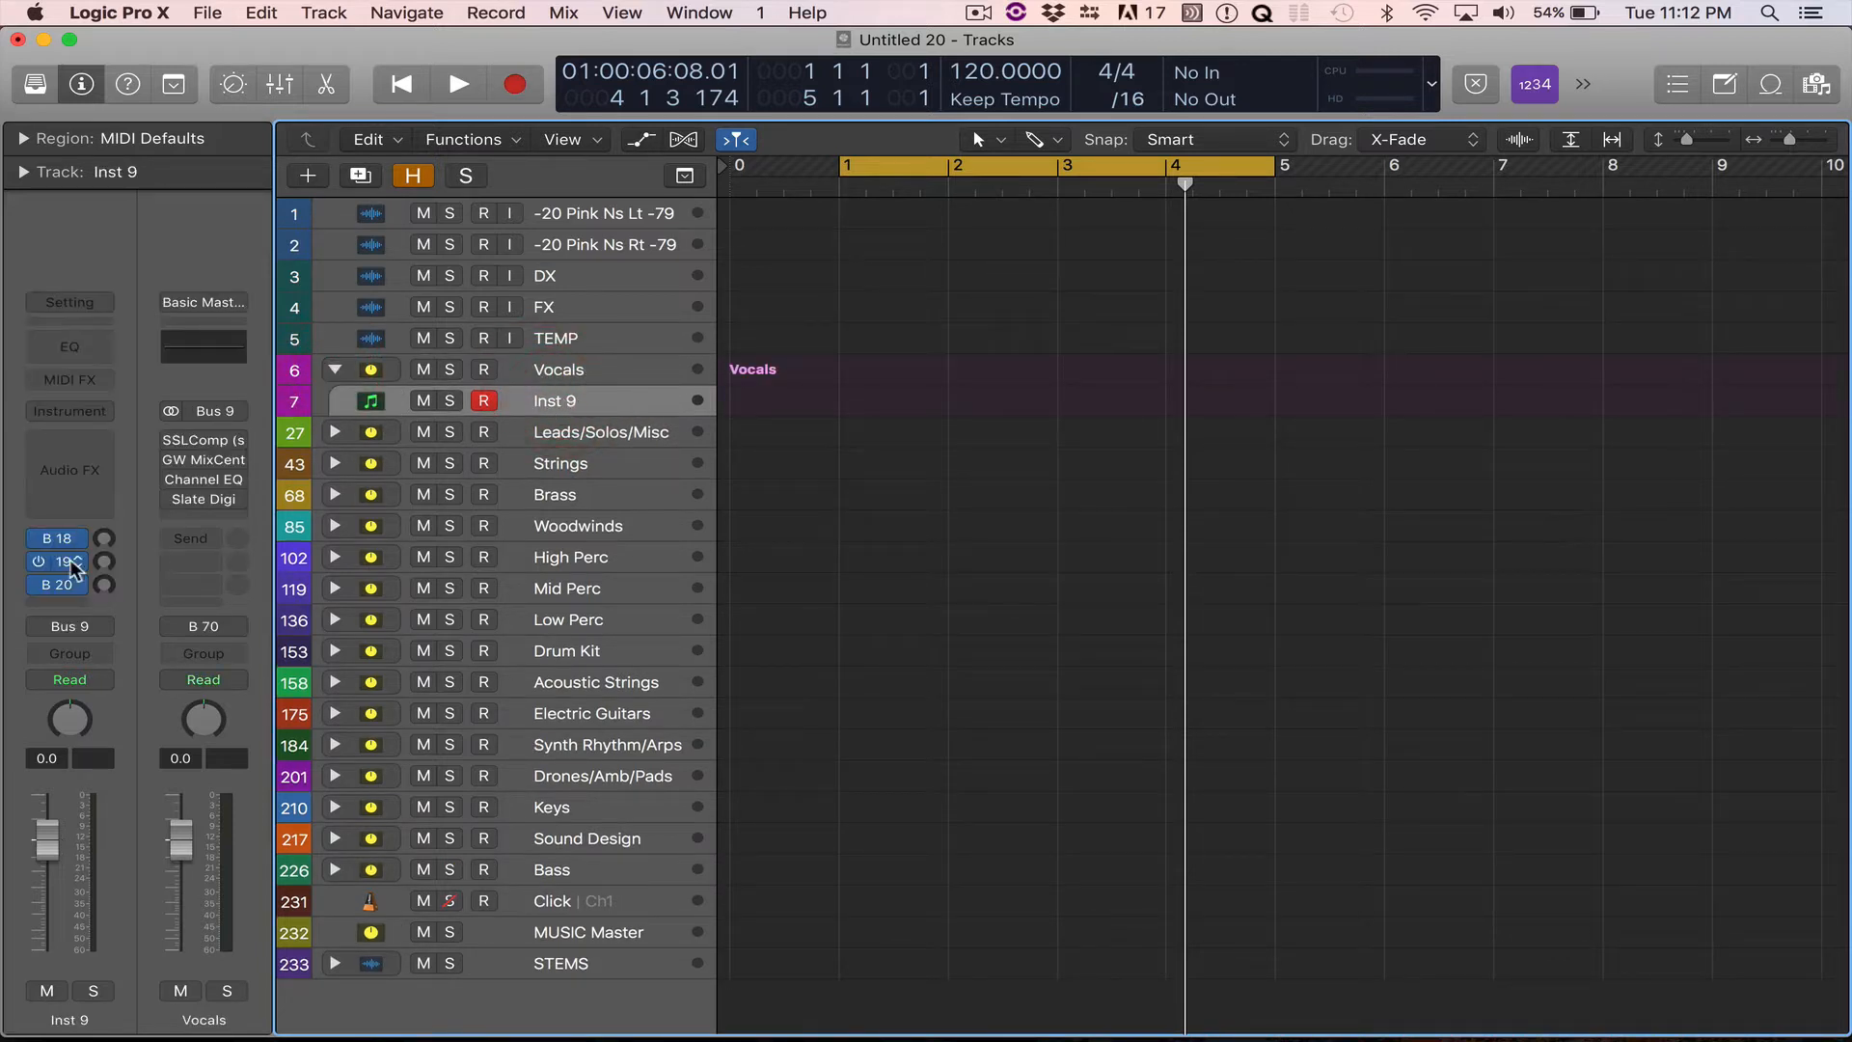
{"action": "left_click", "coordinate": [104, 538]}
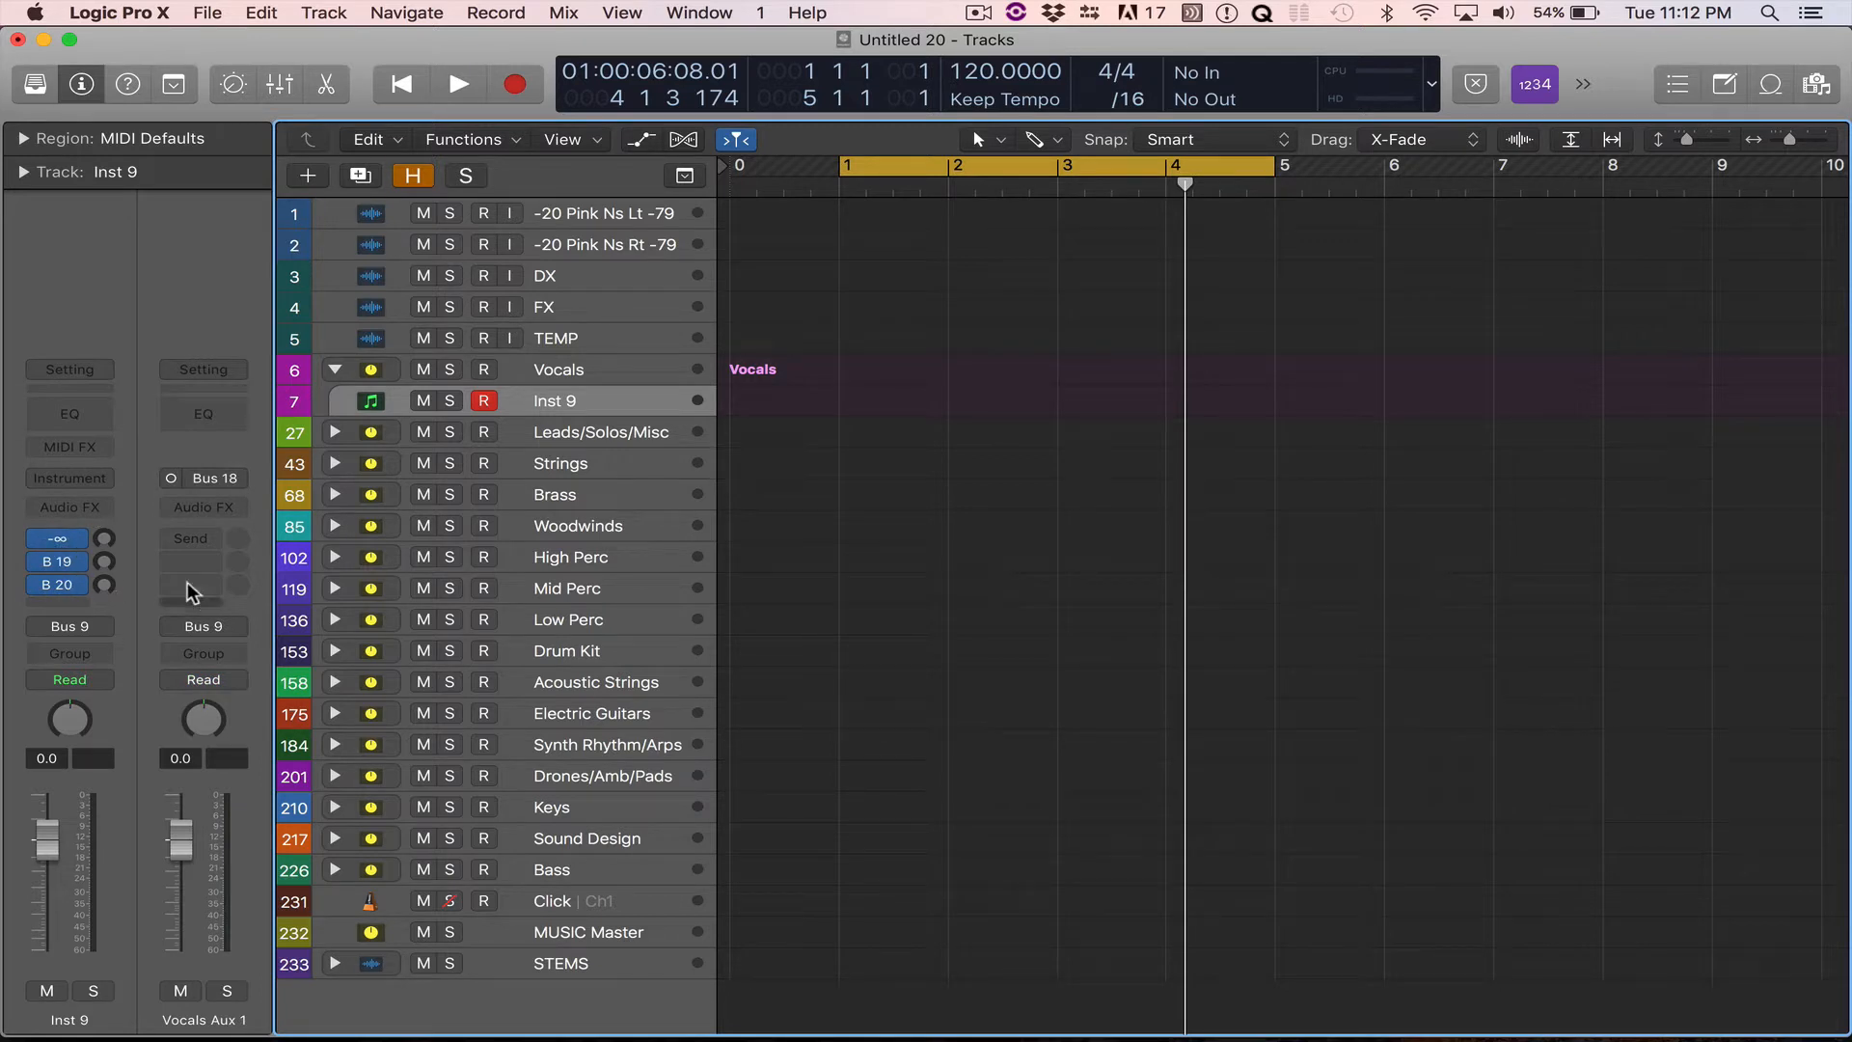
Collapse the Vocals stack and start a new project from a template while leaving the current project open.
{"action": "left_click", "coordinate": [335, 370]}
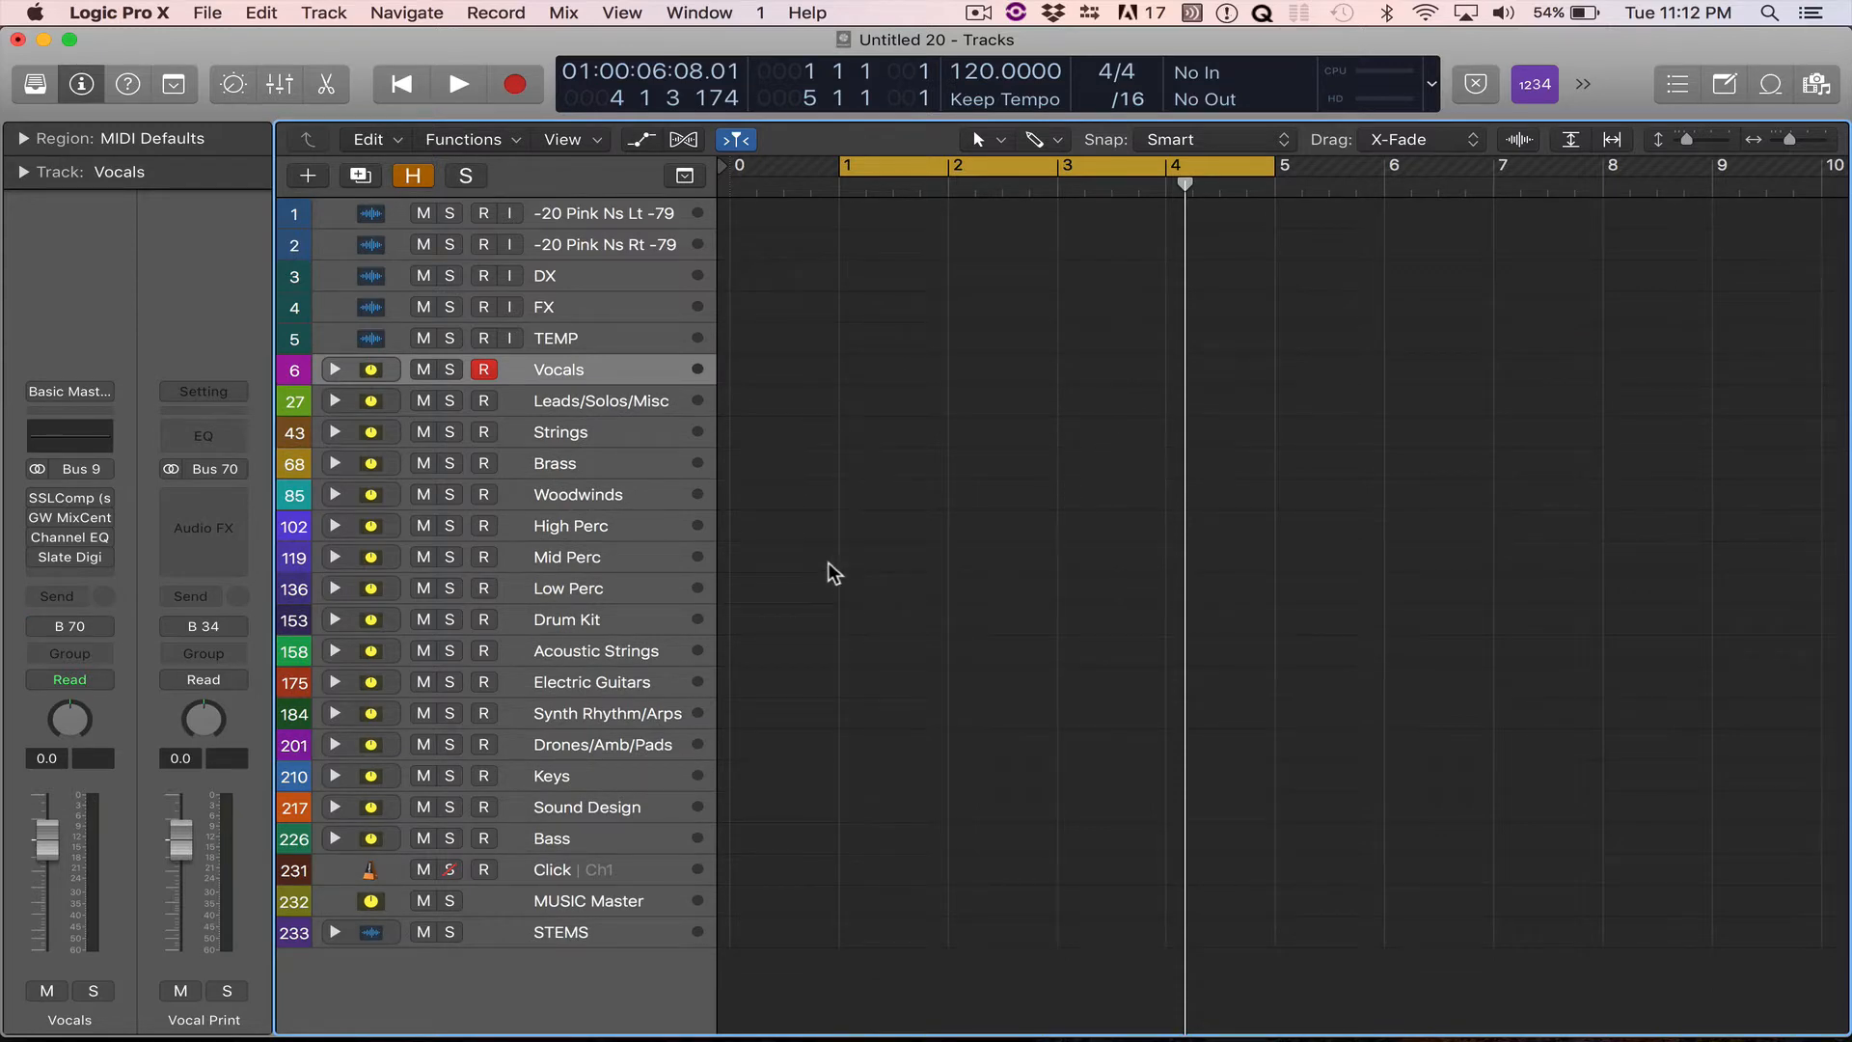
{"action": "left_click", "coordinate": [207, 12]}
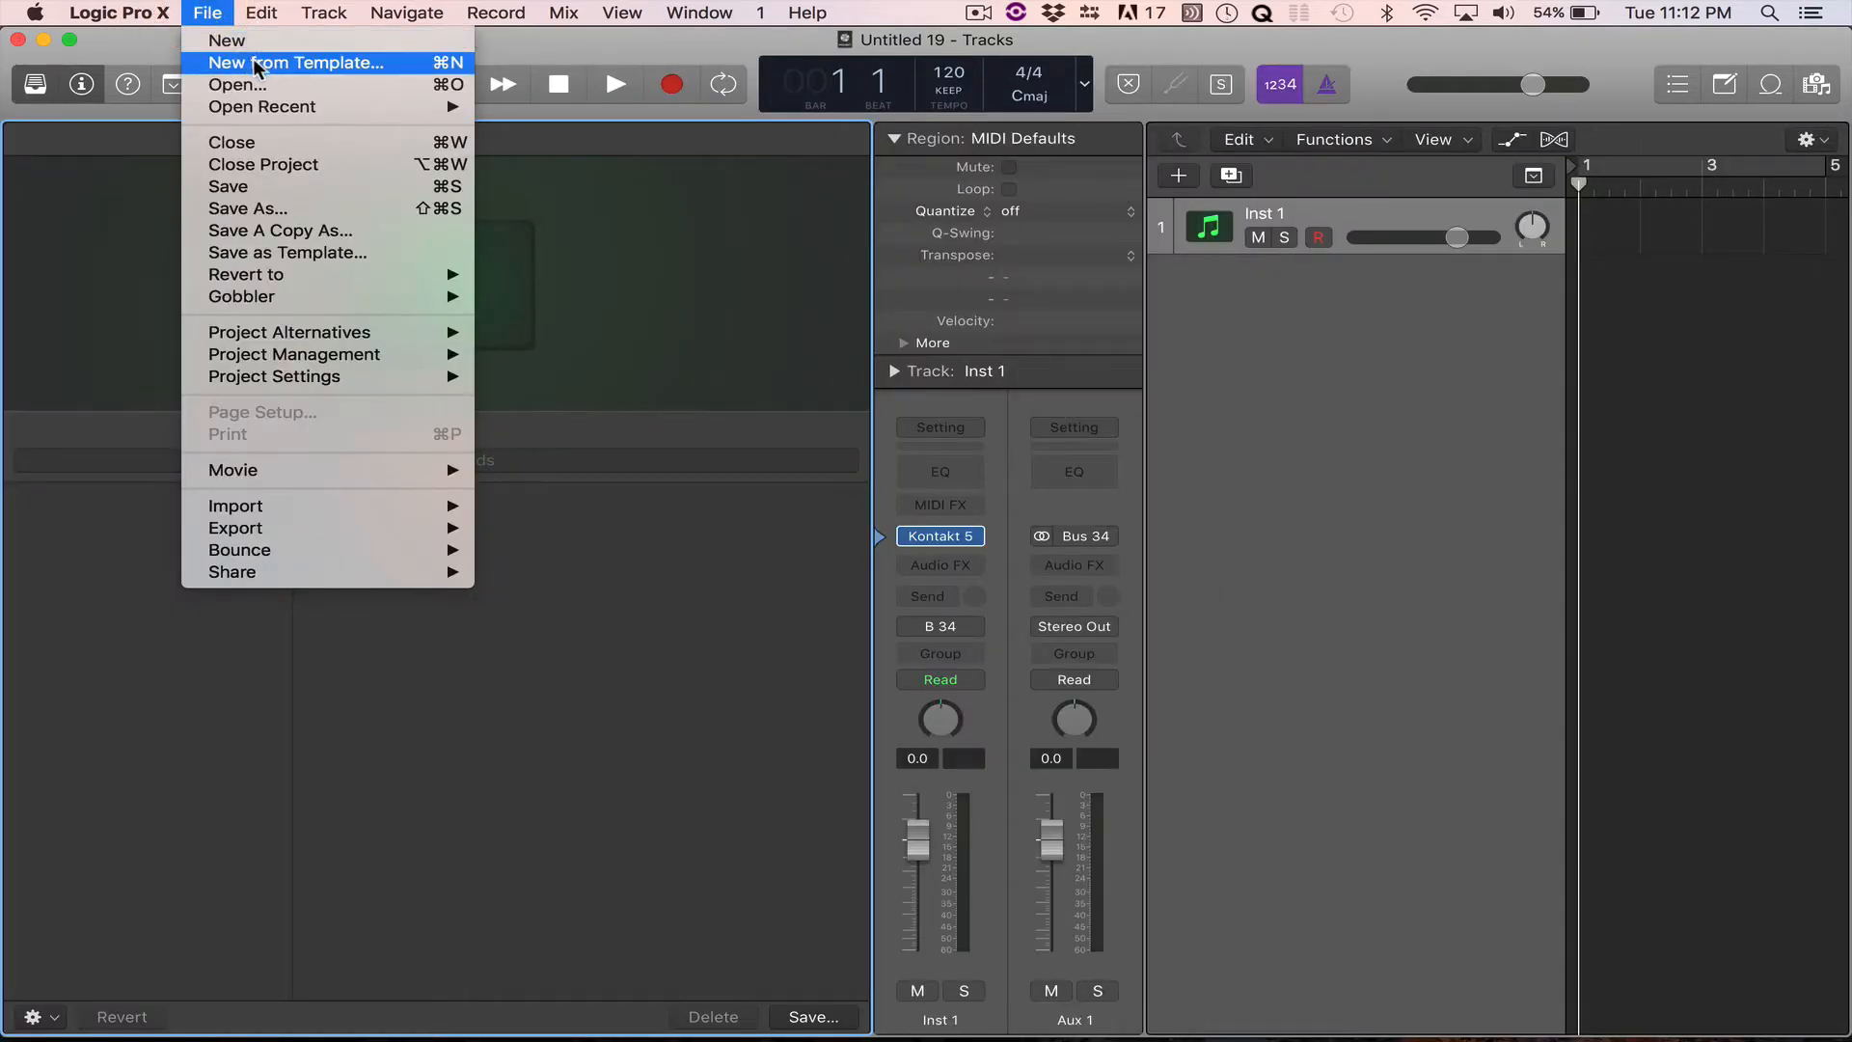
{"action": "left_click", "coordinate": [255, 64]}
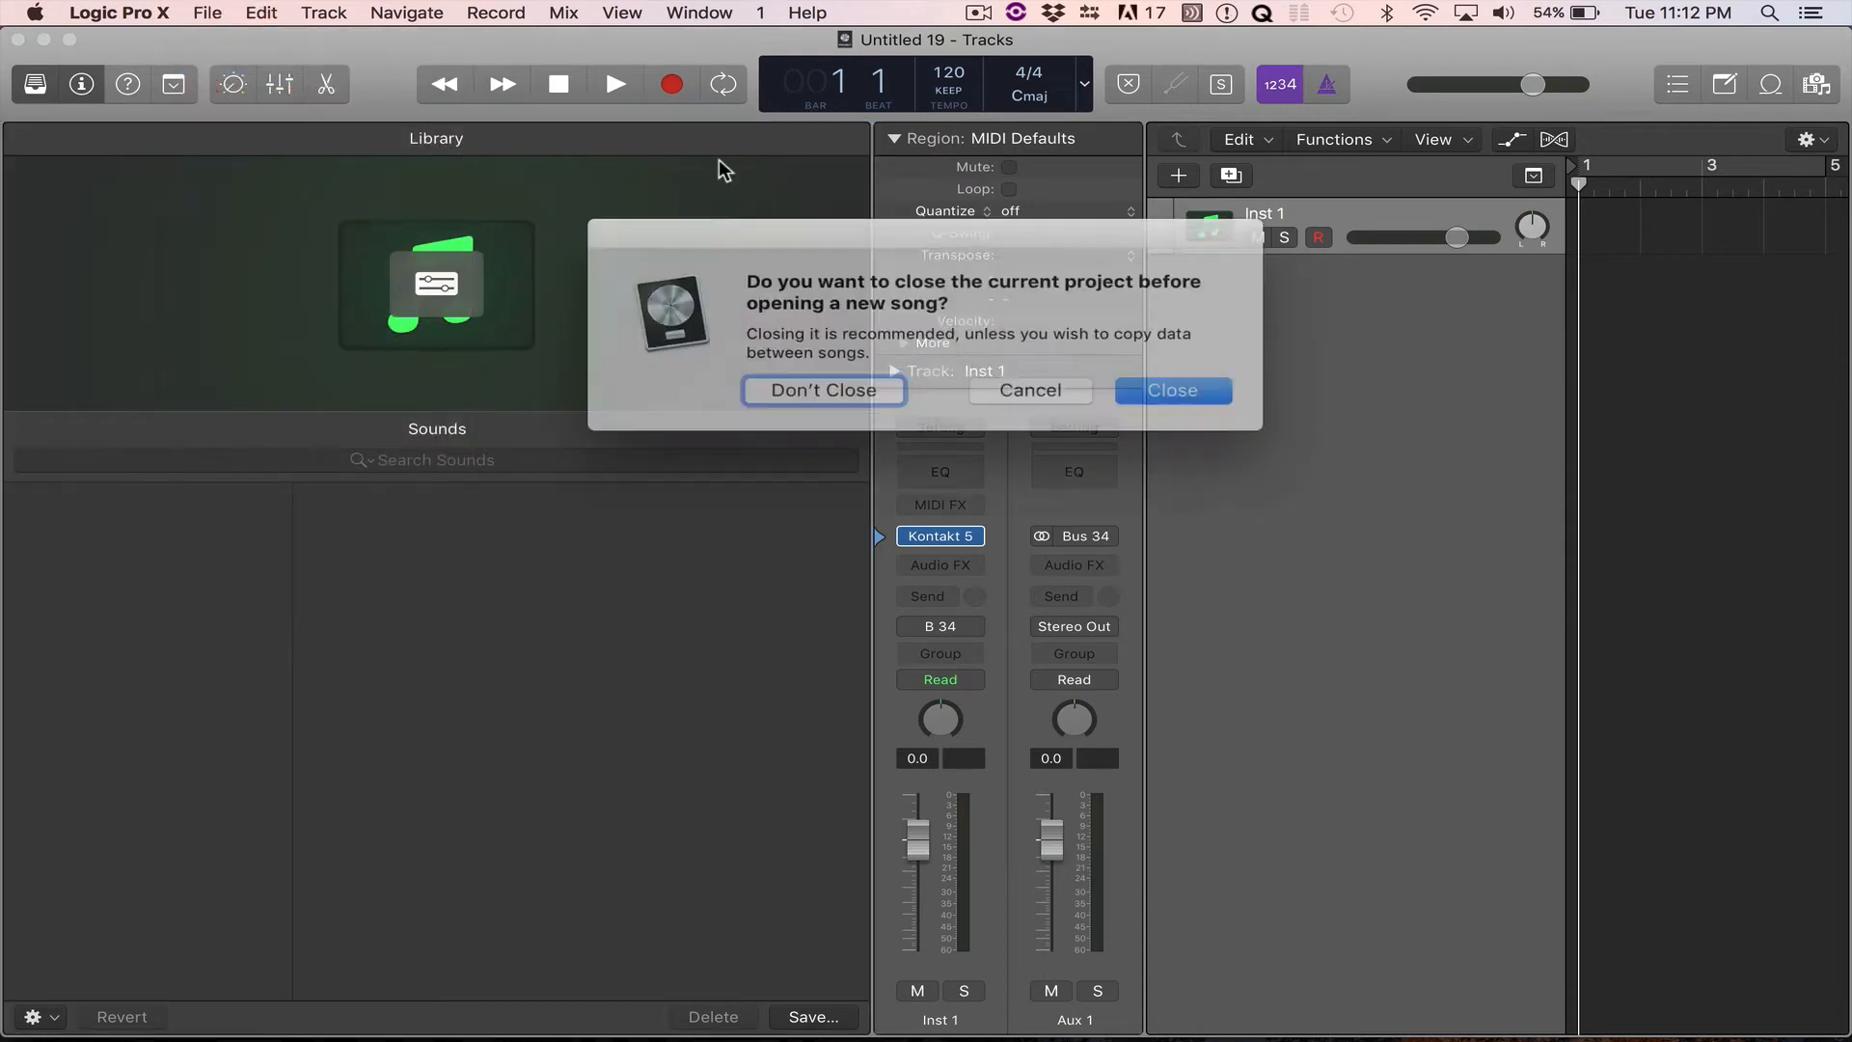
{"action": "left_click", "coordinate": [862, 377]}
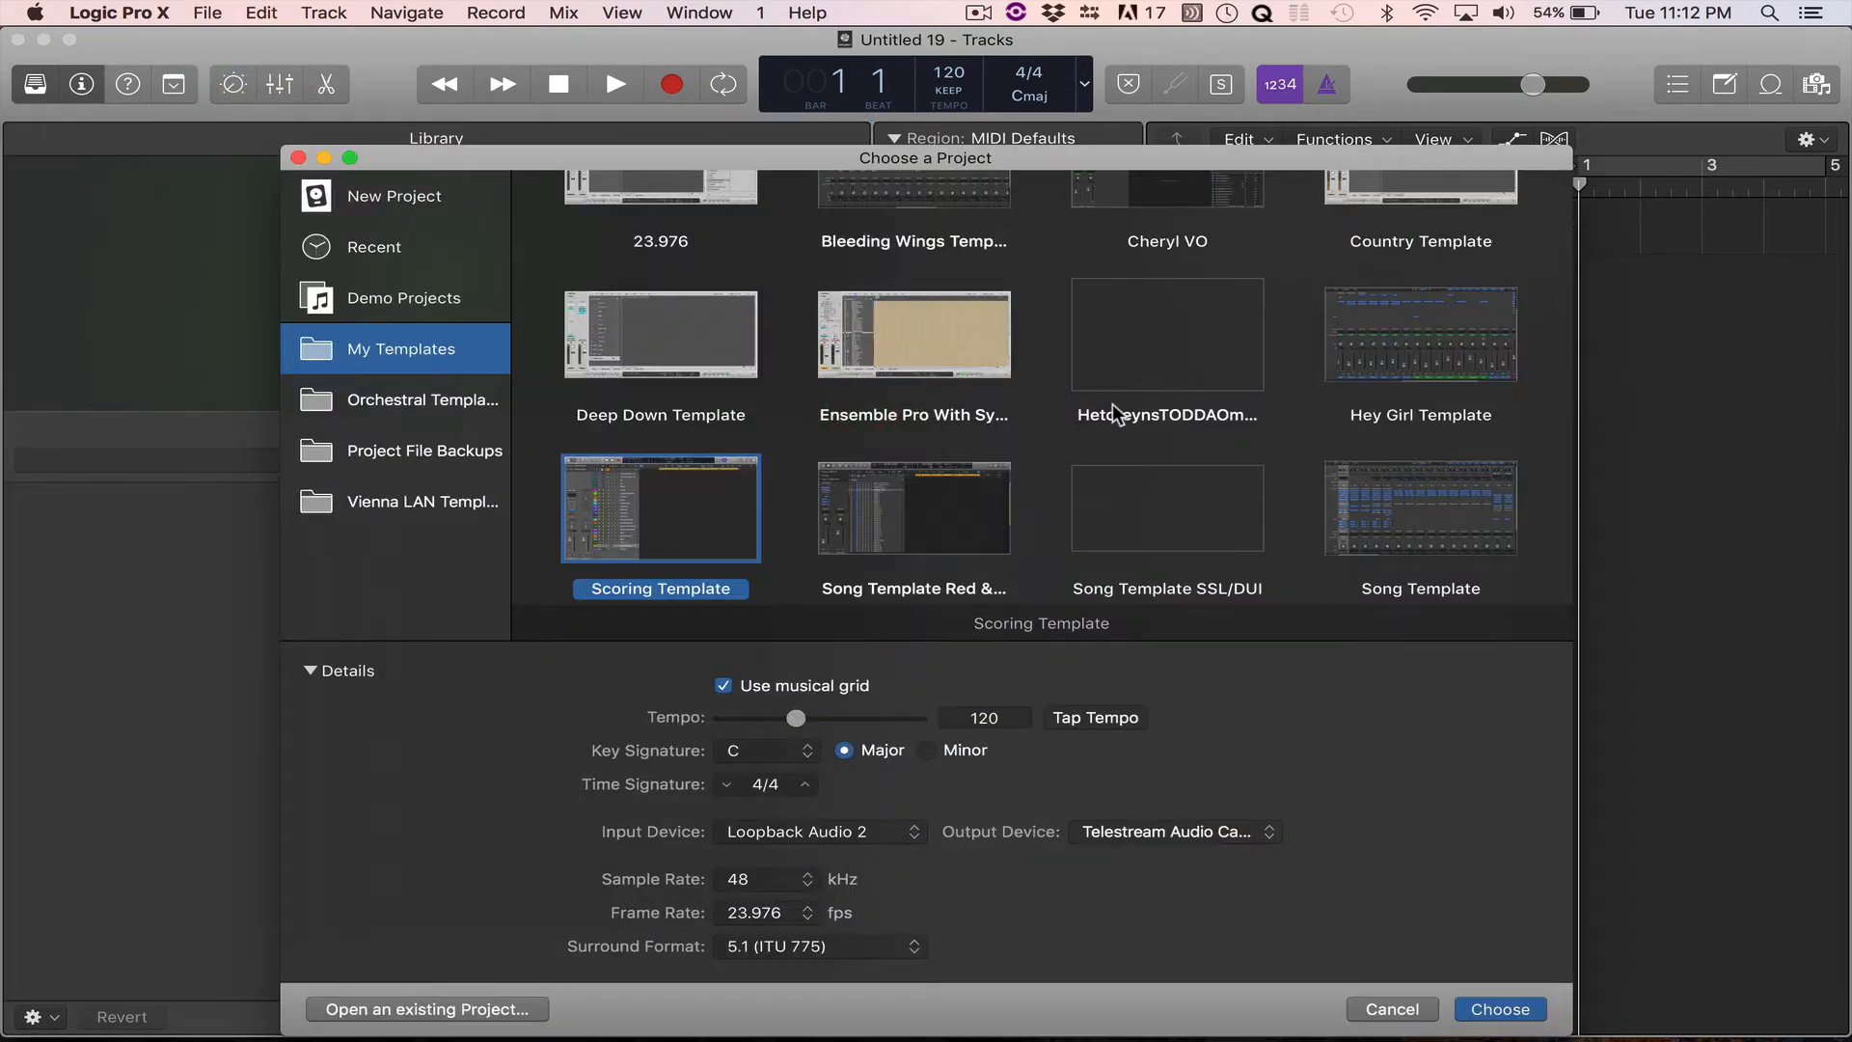
Create a new project from Song Template in My Templates, keeping the current project open.
{"action": "left_click", "coordinate": [1393, 483]}
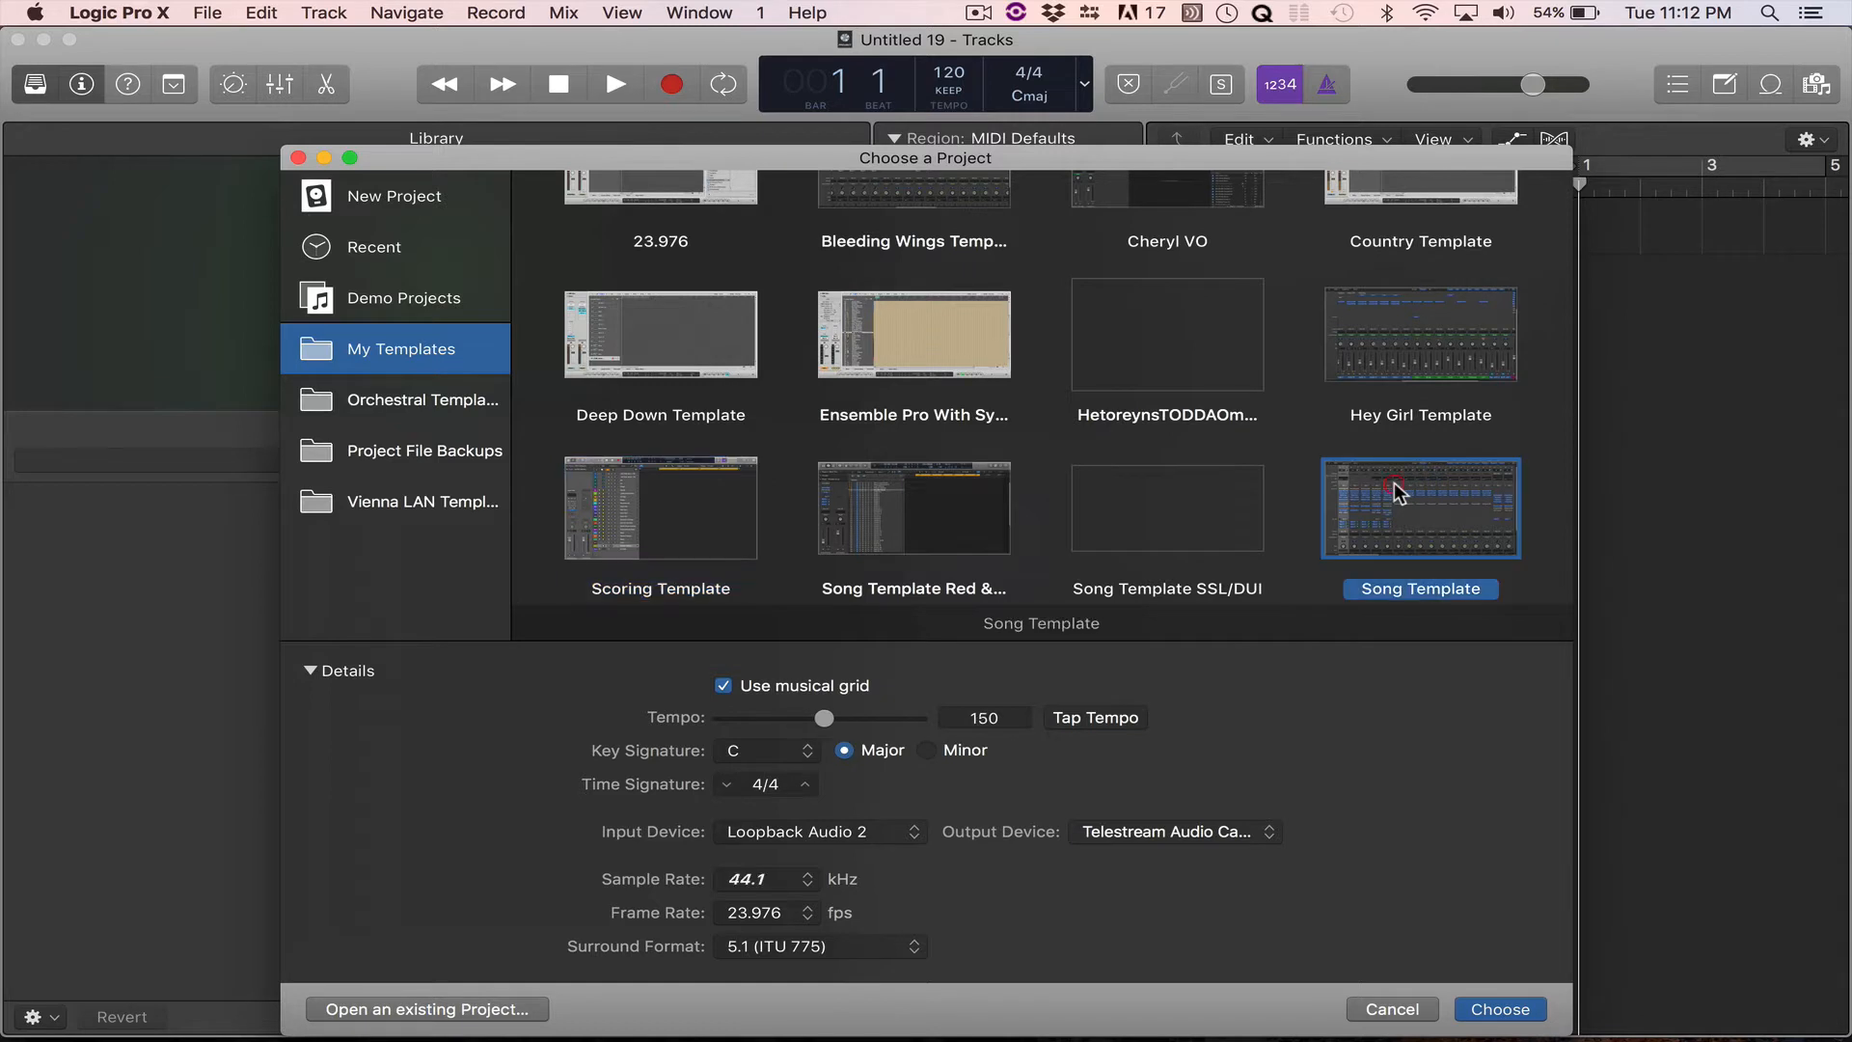
{"action": "scroll", "coordinate": [1393, 483], "scroll_direction": "up", "scroll_amount": 2}
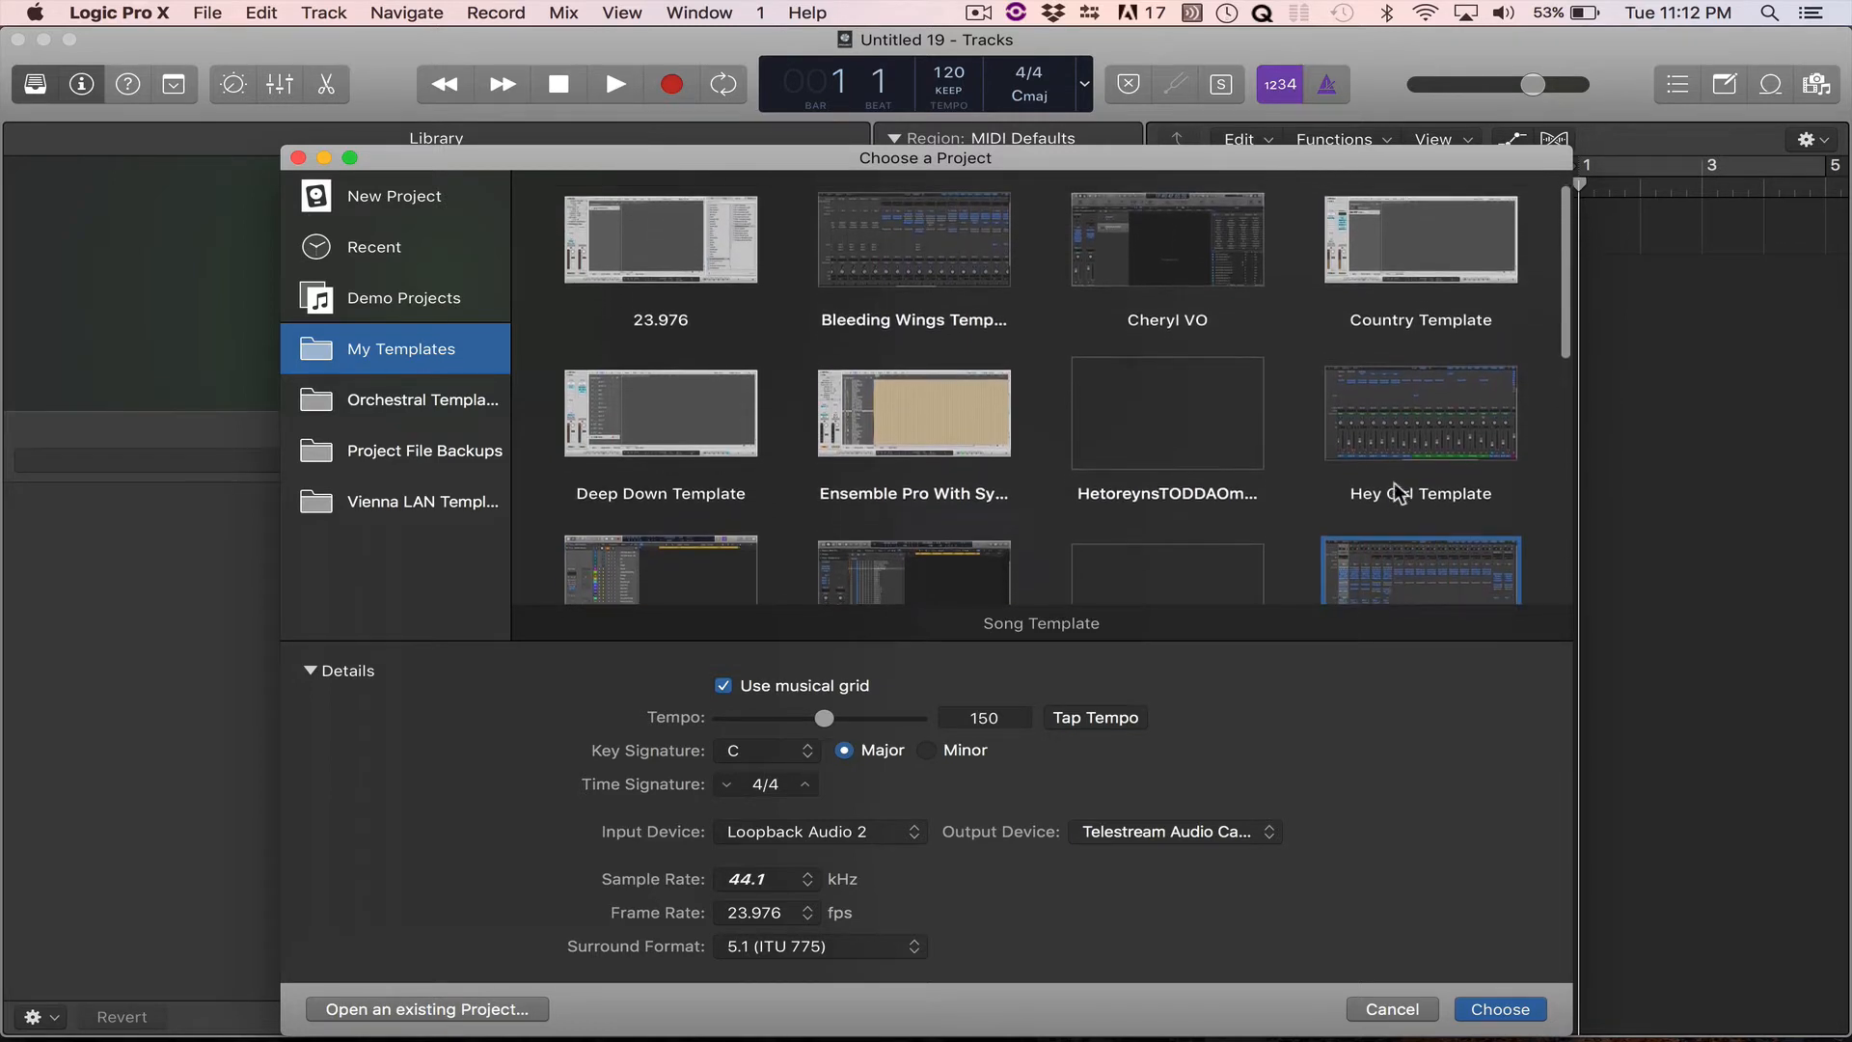
{"action": "scroll", "coordinate": [1393, 482], "scroll_direction": "down", "scroll_amount": 2}
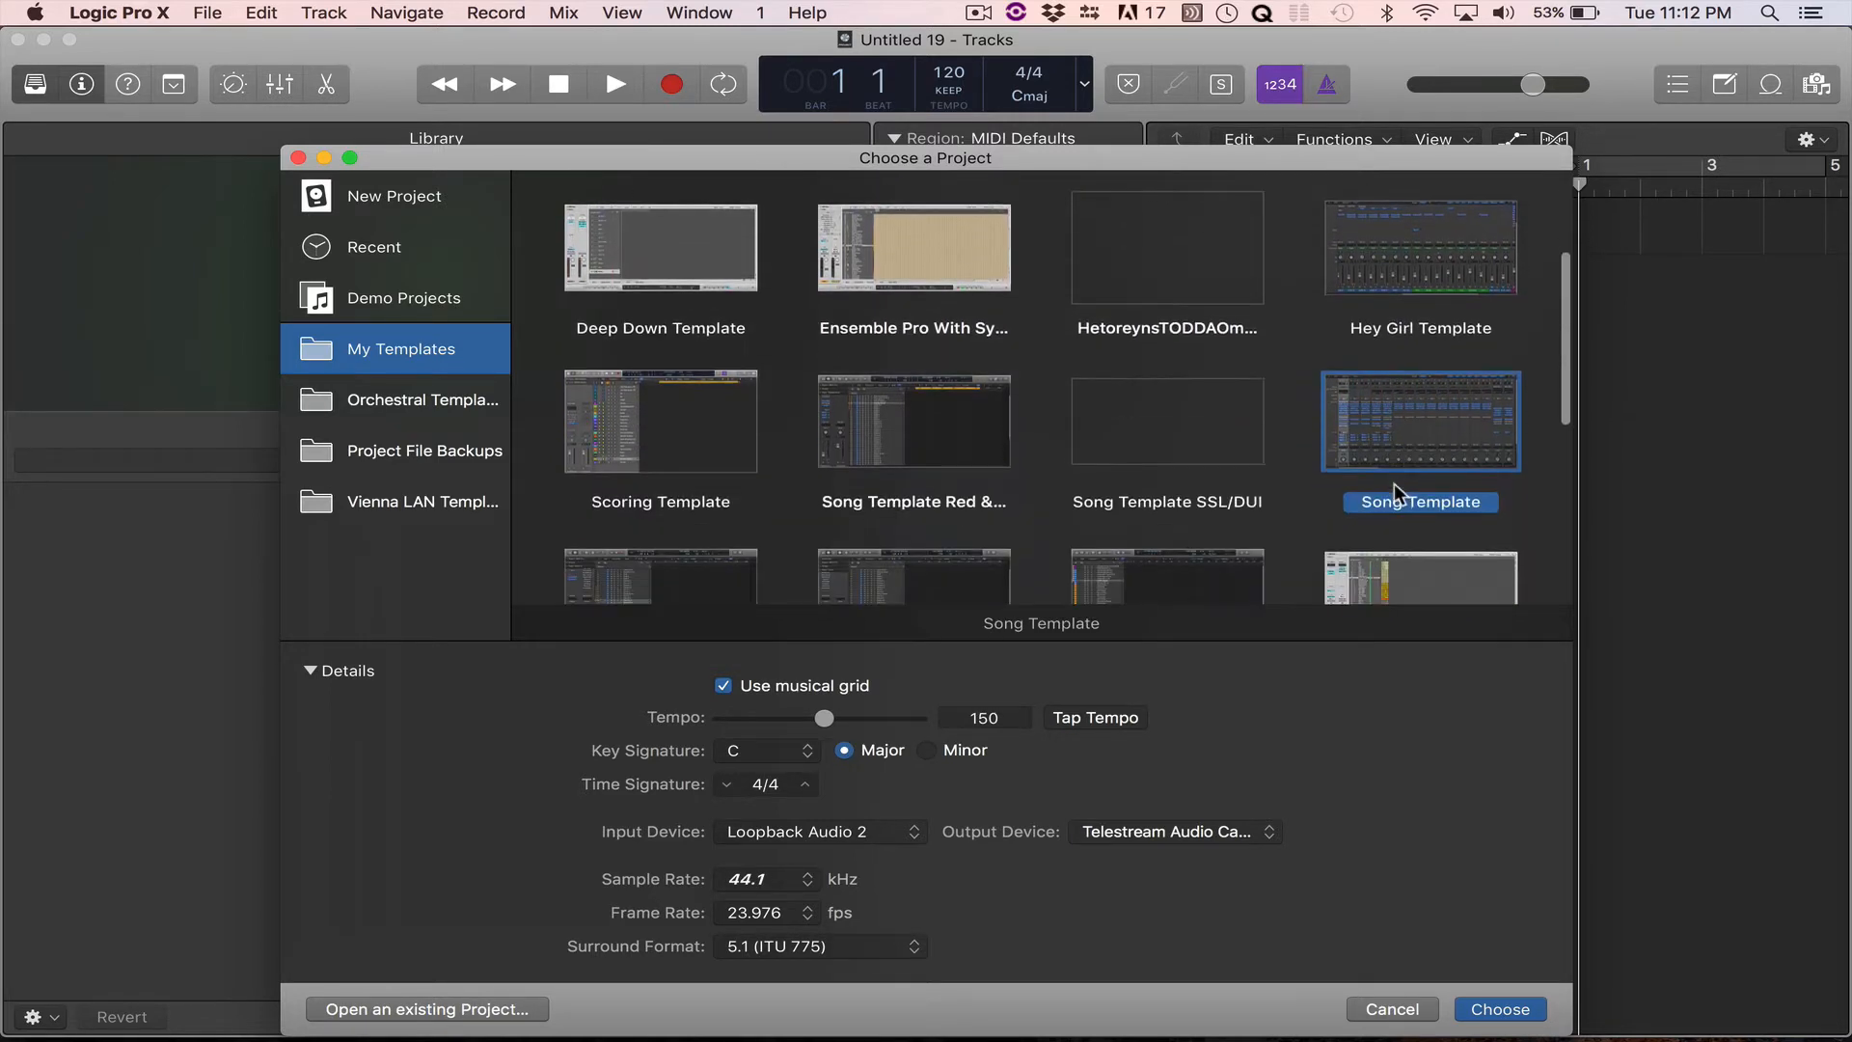
{"action": "double_click", "coordinate": [1393, 463]}
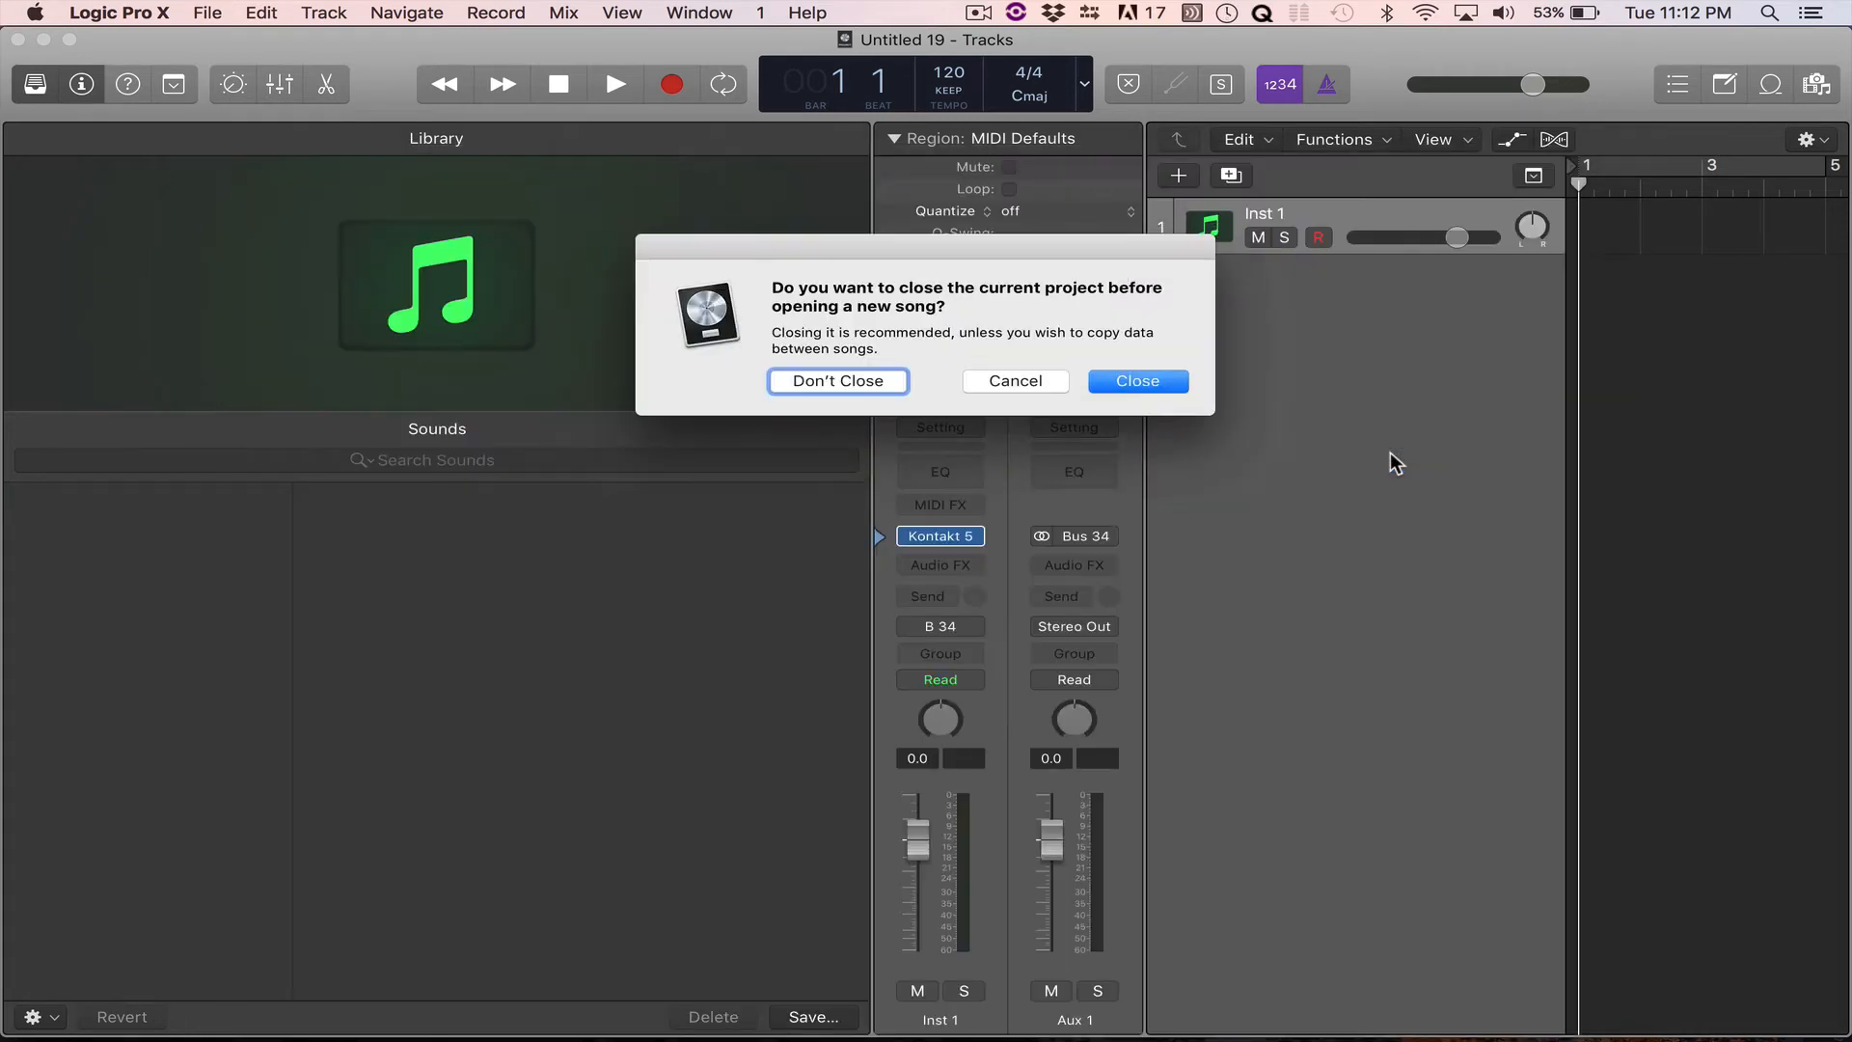
{"action": "left_click", "coordinate": [878, 383]}
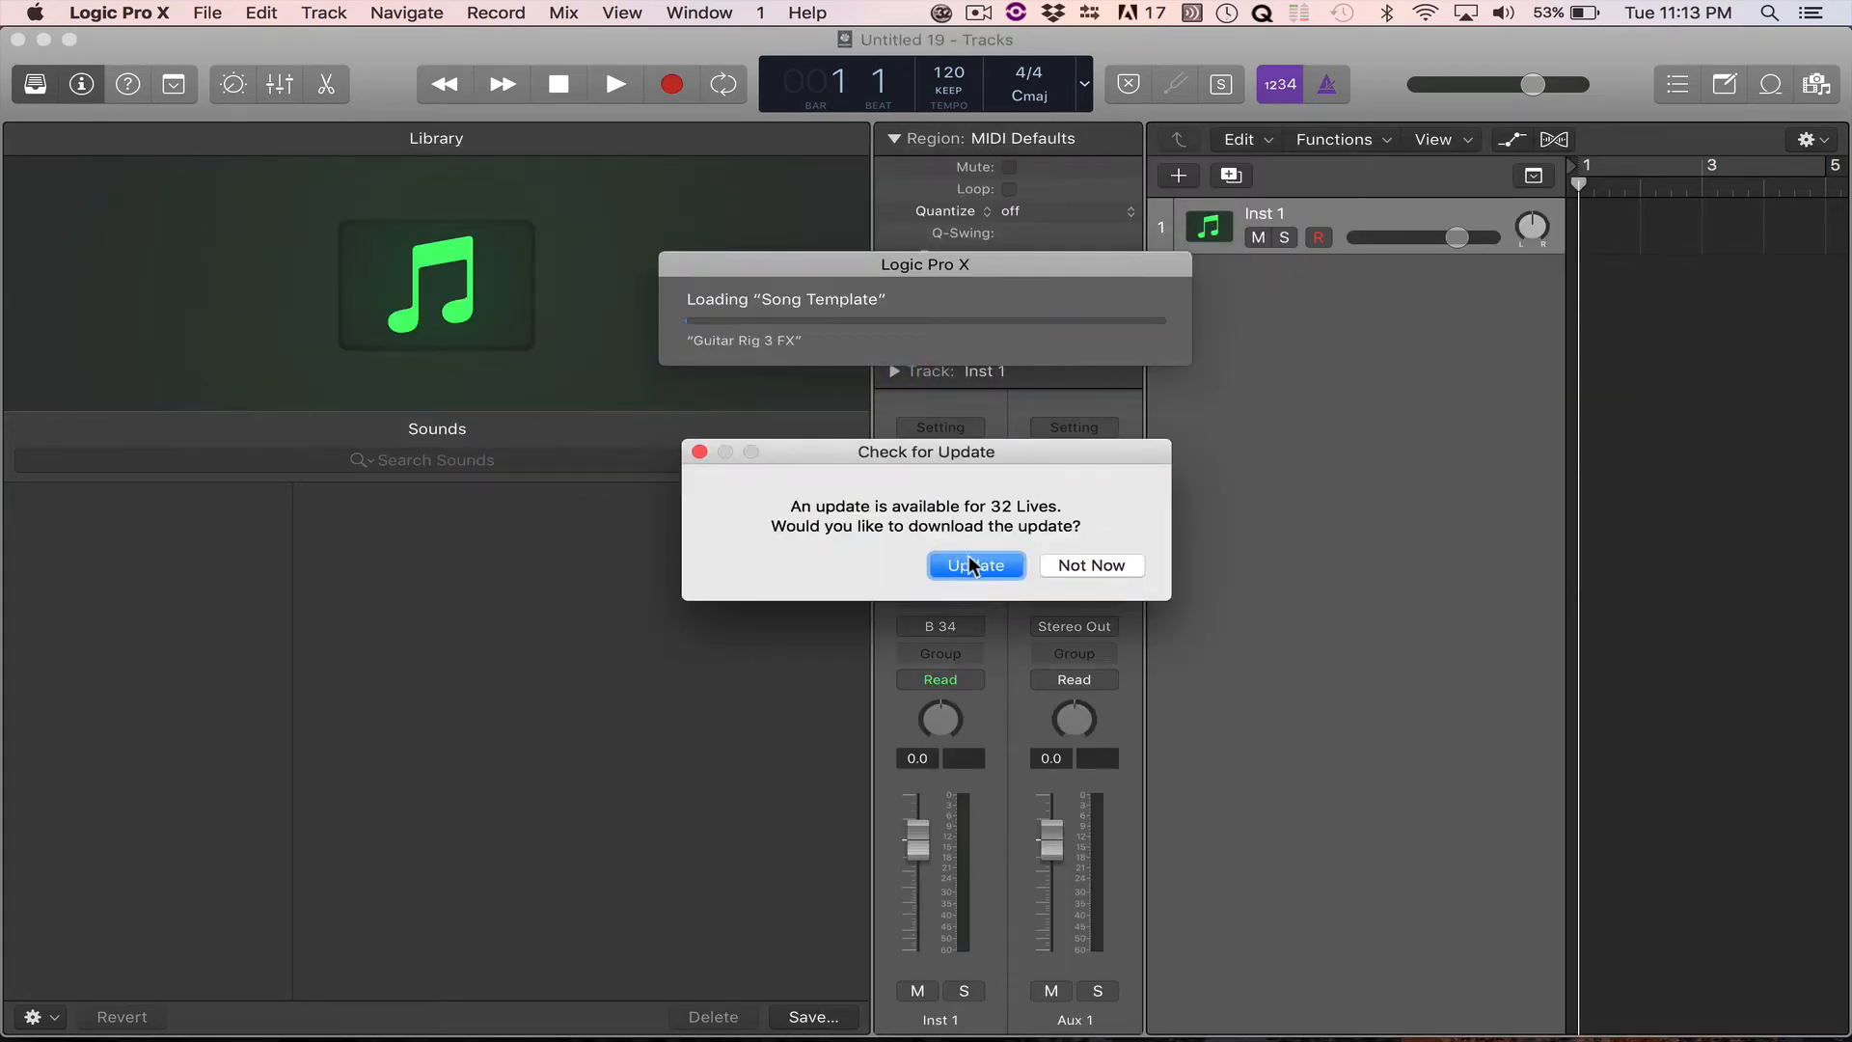
Finish loading the project by skipping all missing audio files and declining both the 32 Lives update and the additional content download.
{"action": "left_click", "coordinate": [1096, 569]}
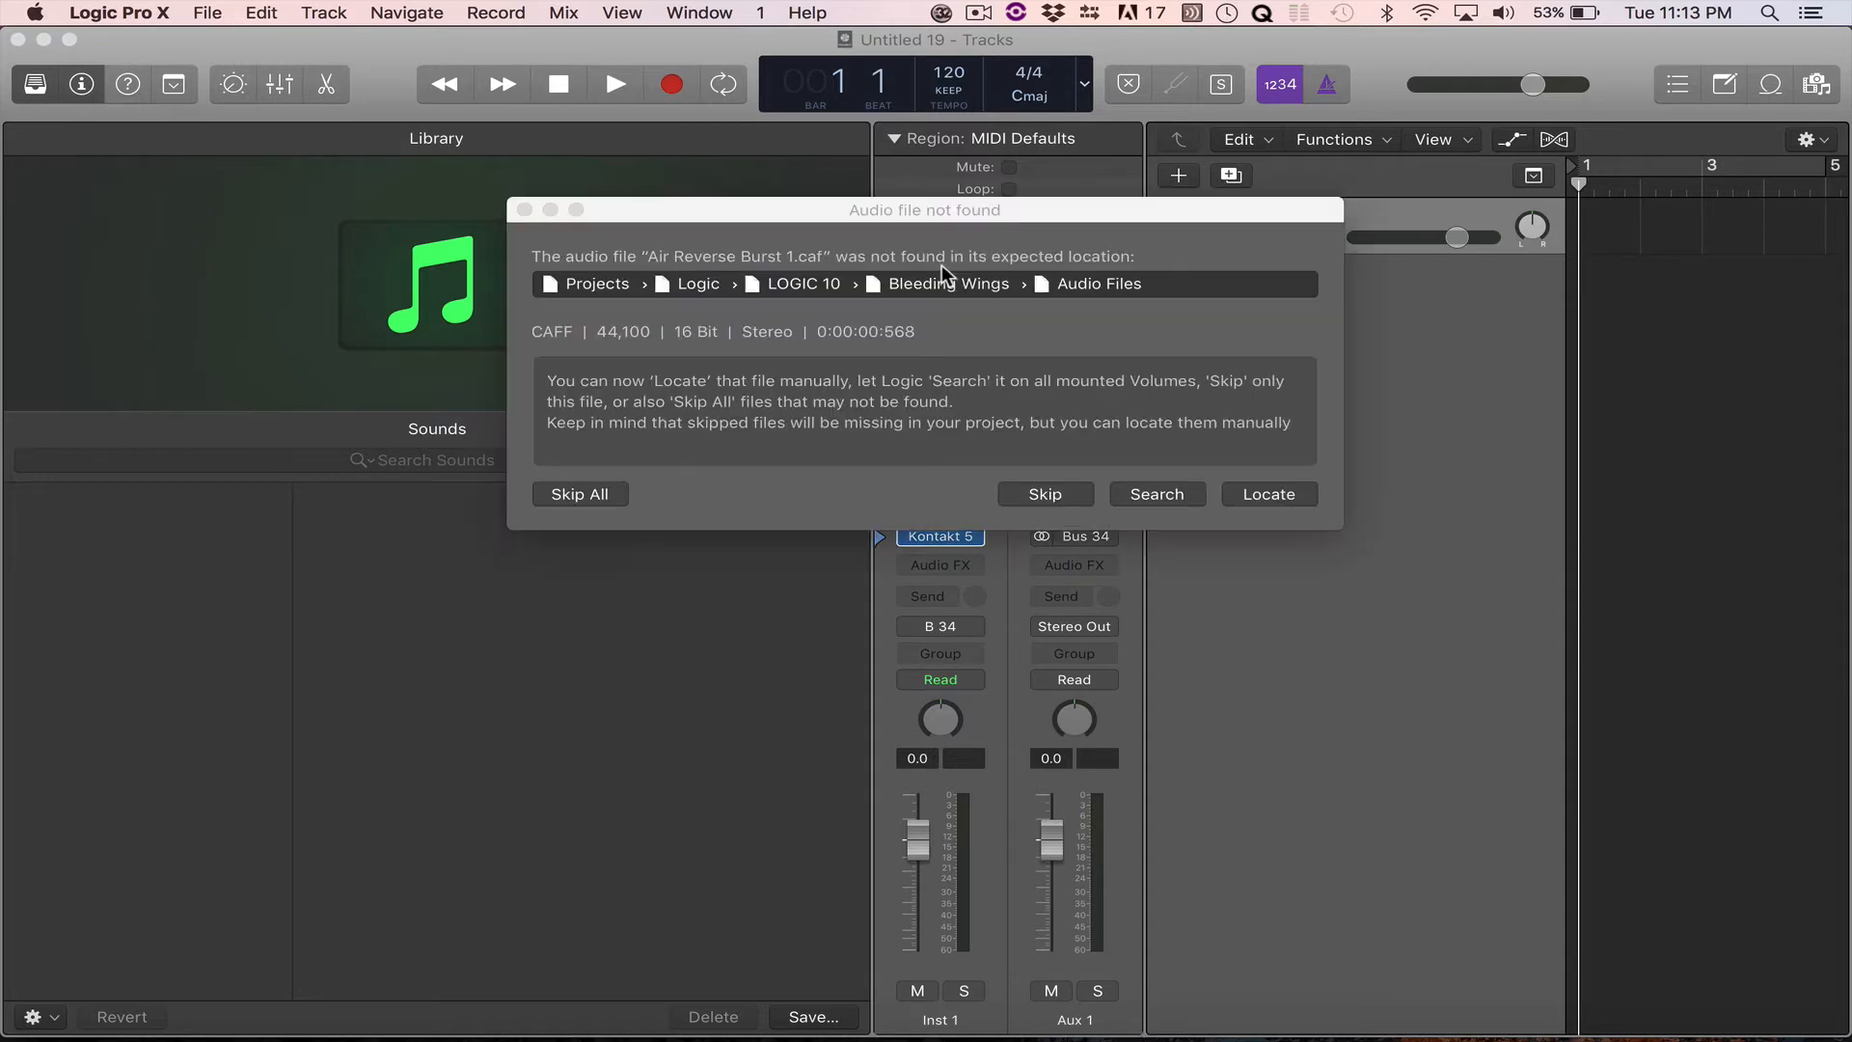
{"action": "left_click", "coordinate": [604, 494]}
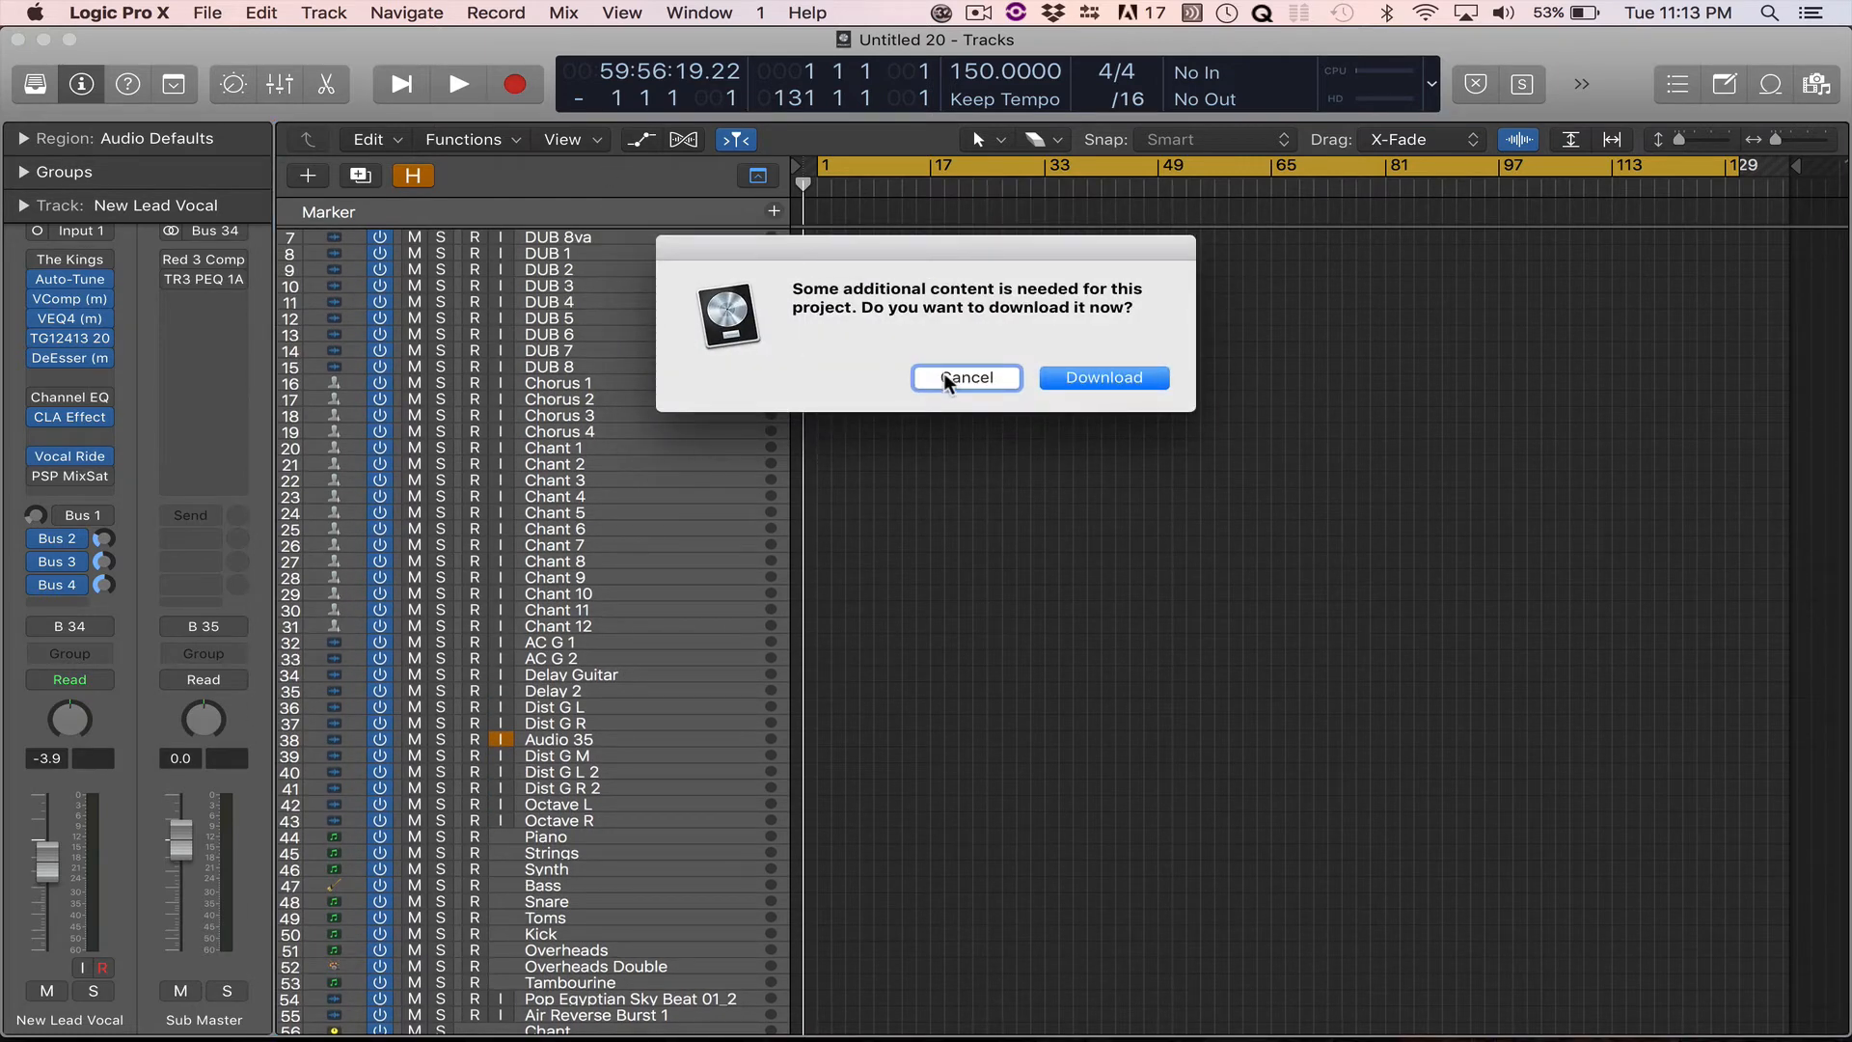
{"action": "left_click", "coordinate": [965, 384]}
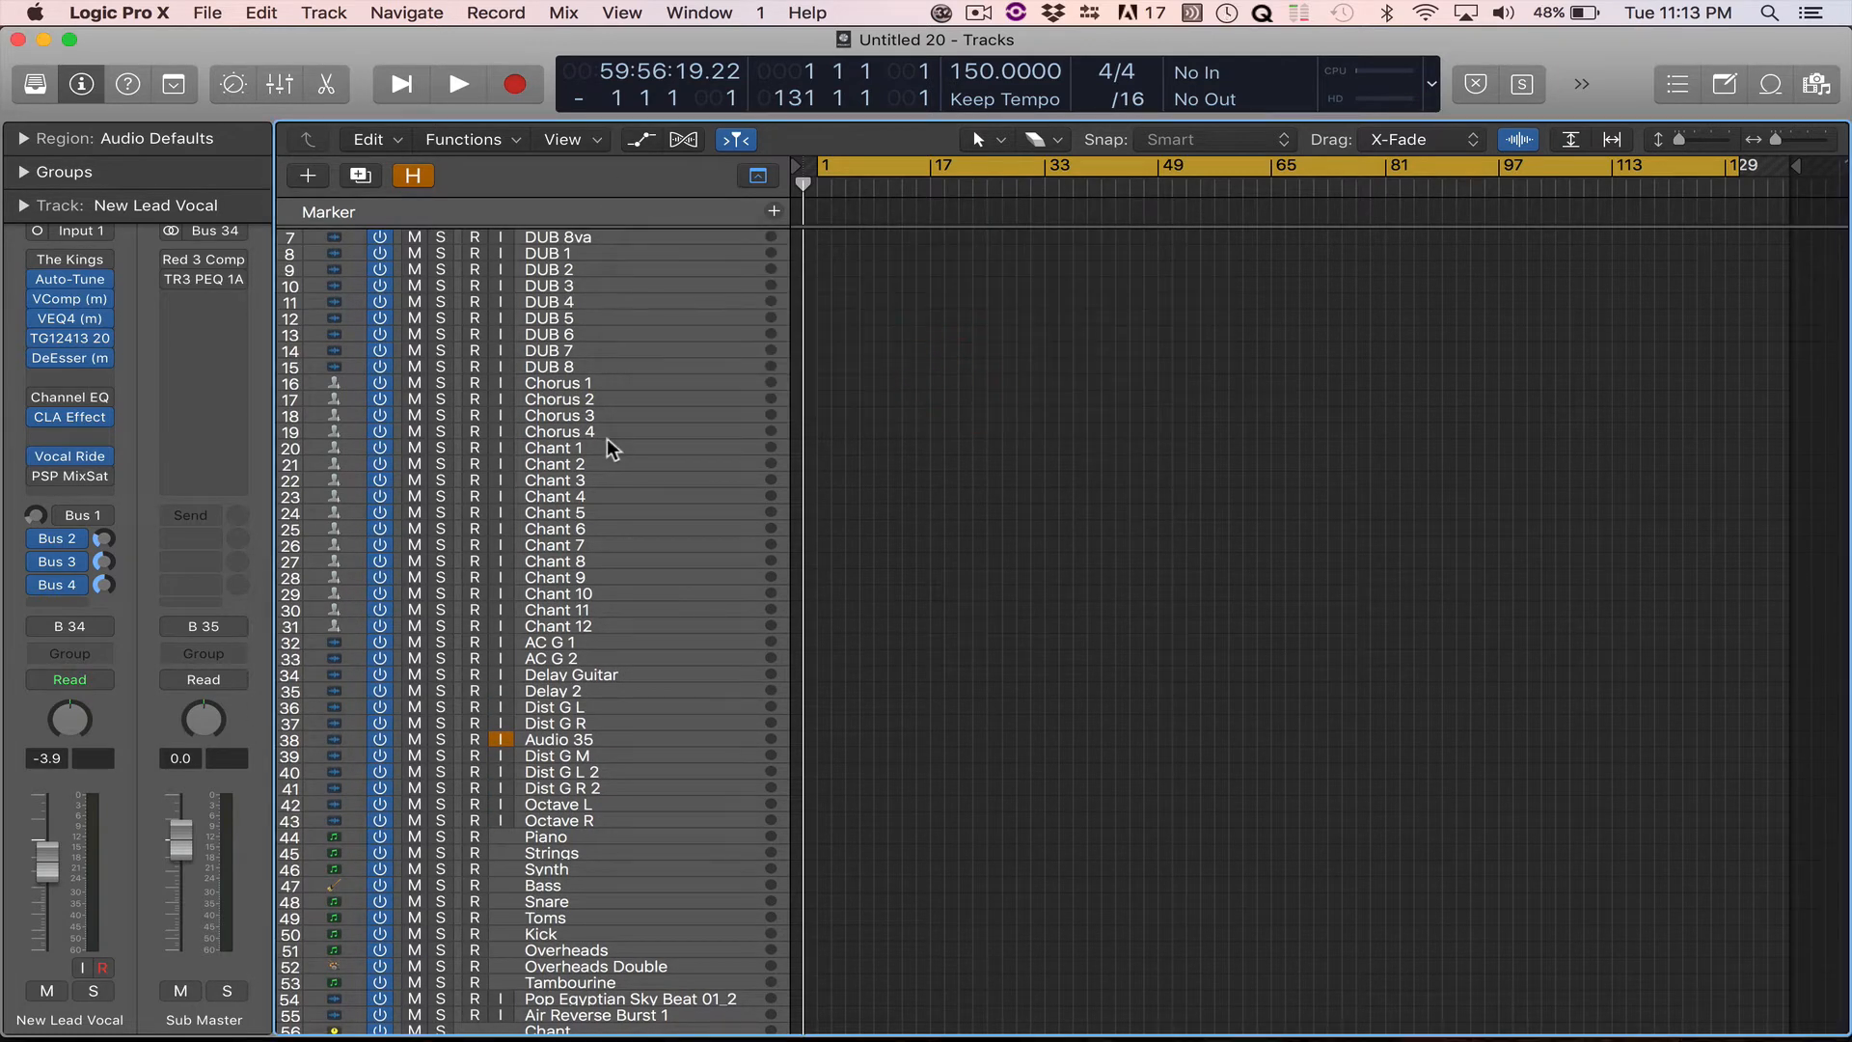
Show the aux channel fed by New Lead Vocal's Bus 2 send and view the Last Chorus channel strip.
{"action": "scroll", "coordinate": [588, 347], "scroll_direction": "up", "scroll_amount": 3}
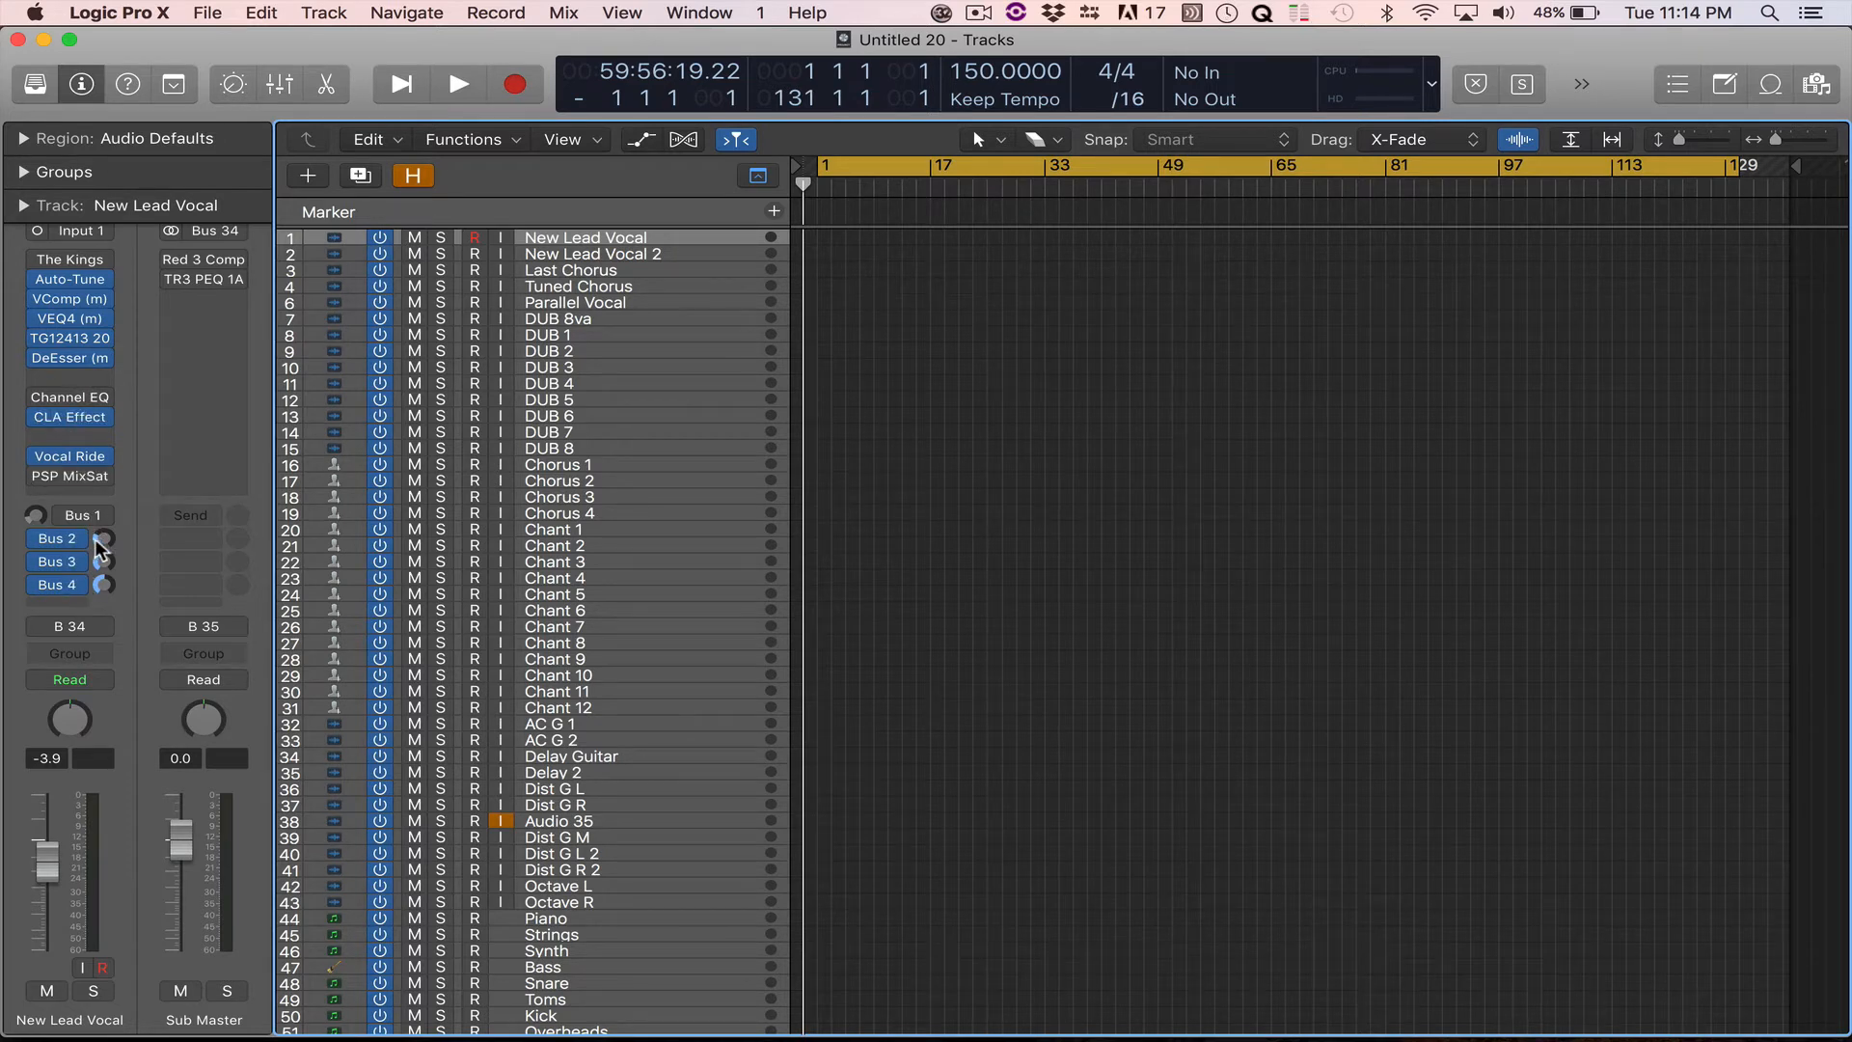
{"action": "left_click_drag", "start_coordinate": [100, 540], "coordinate": [100, 555]}
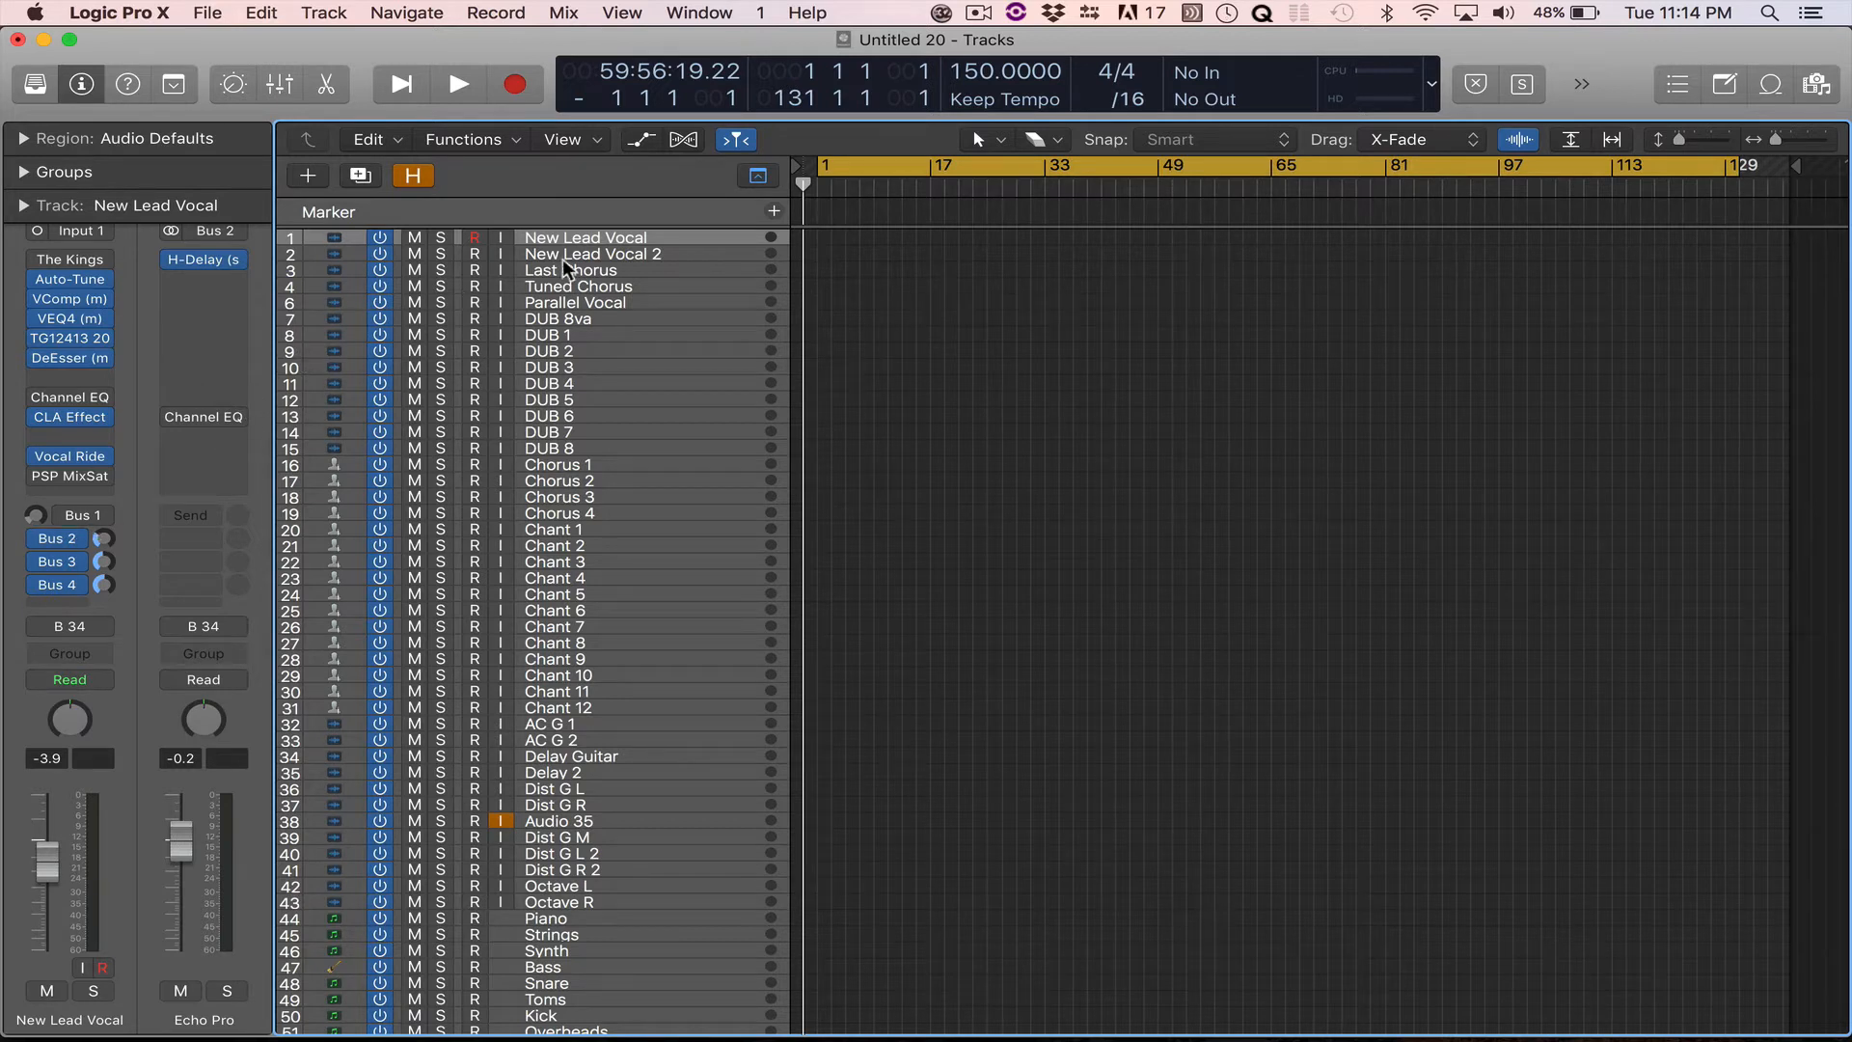
{"action": "key", "text": "Down"}
{"action": "key", "text": "Down"}
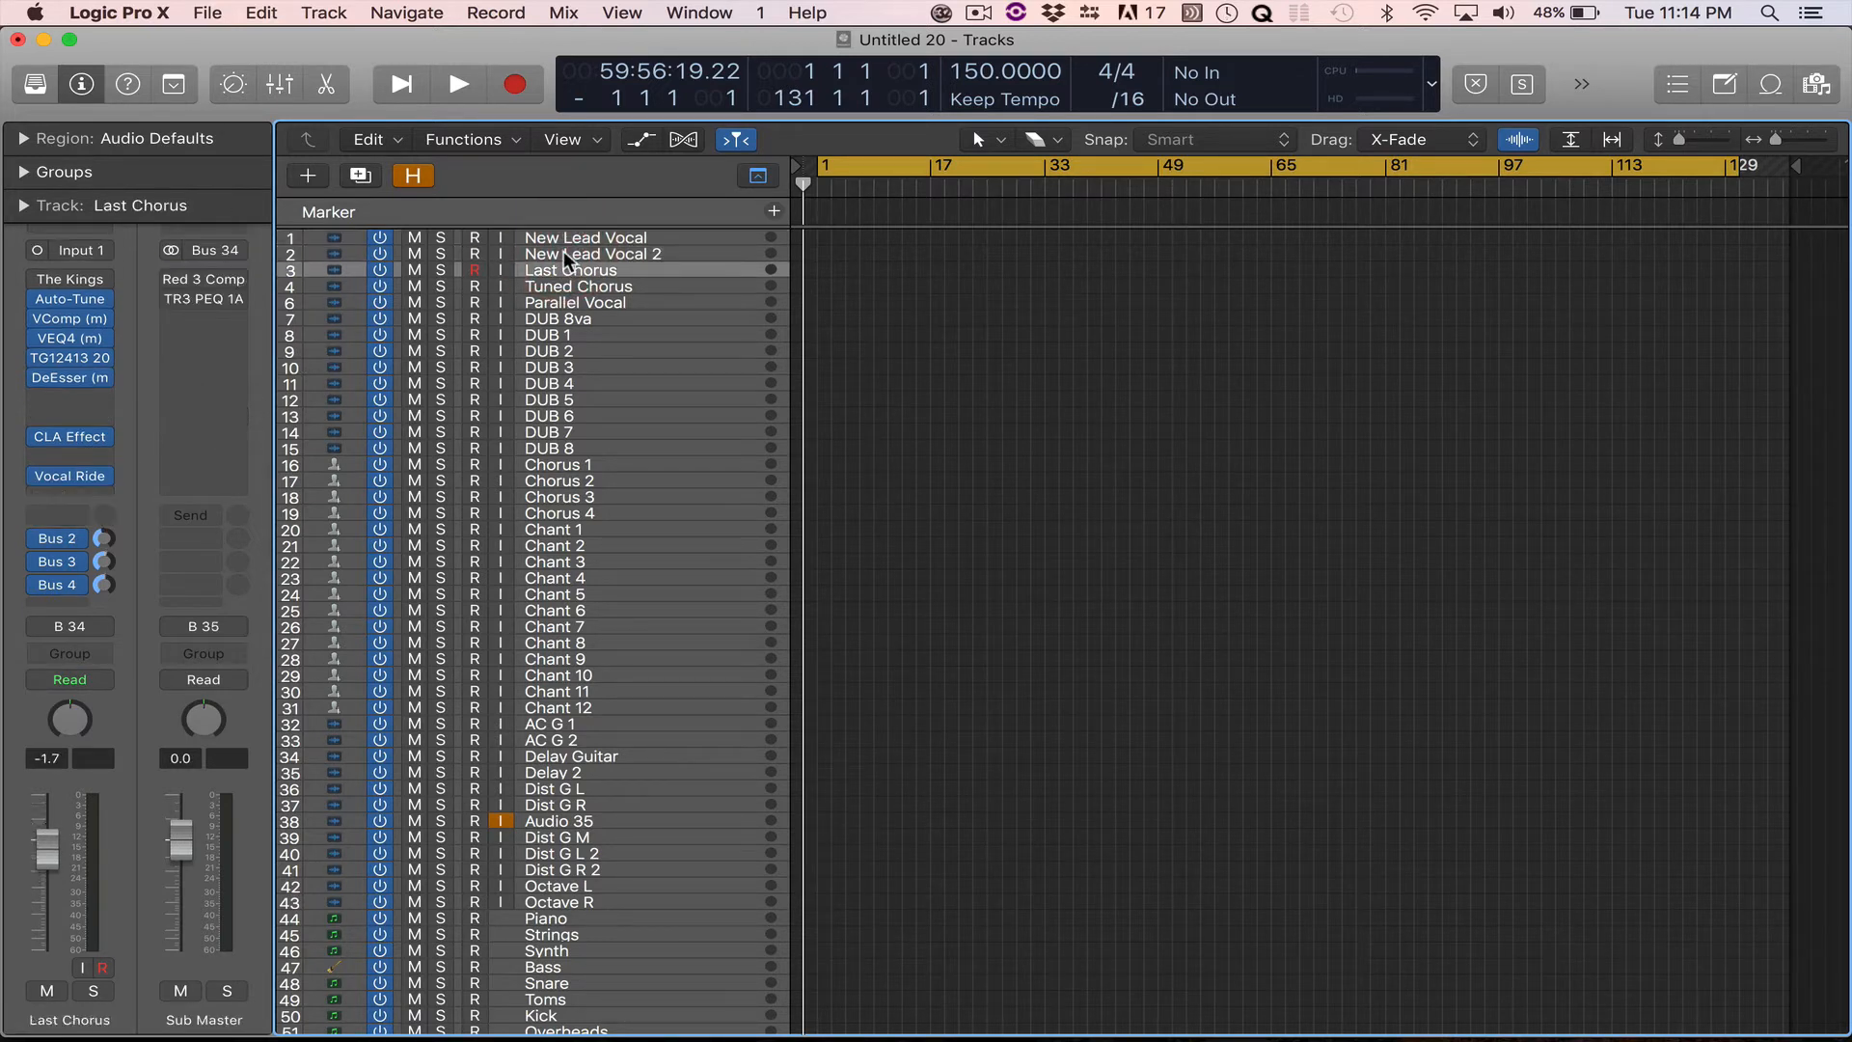
Compare the plug-ins and sends on the Tuned Chorus, Parallel Vocal, DUB 8va, DUB 2, Chorus 1 and Chant 1 channel strips.
{"action": "left_click", "coordinate": [618, 288]}
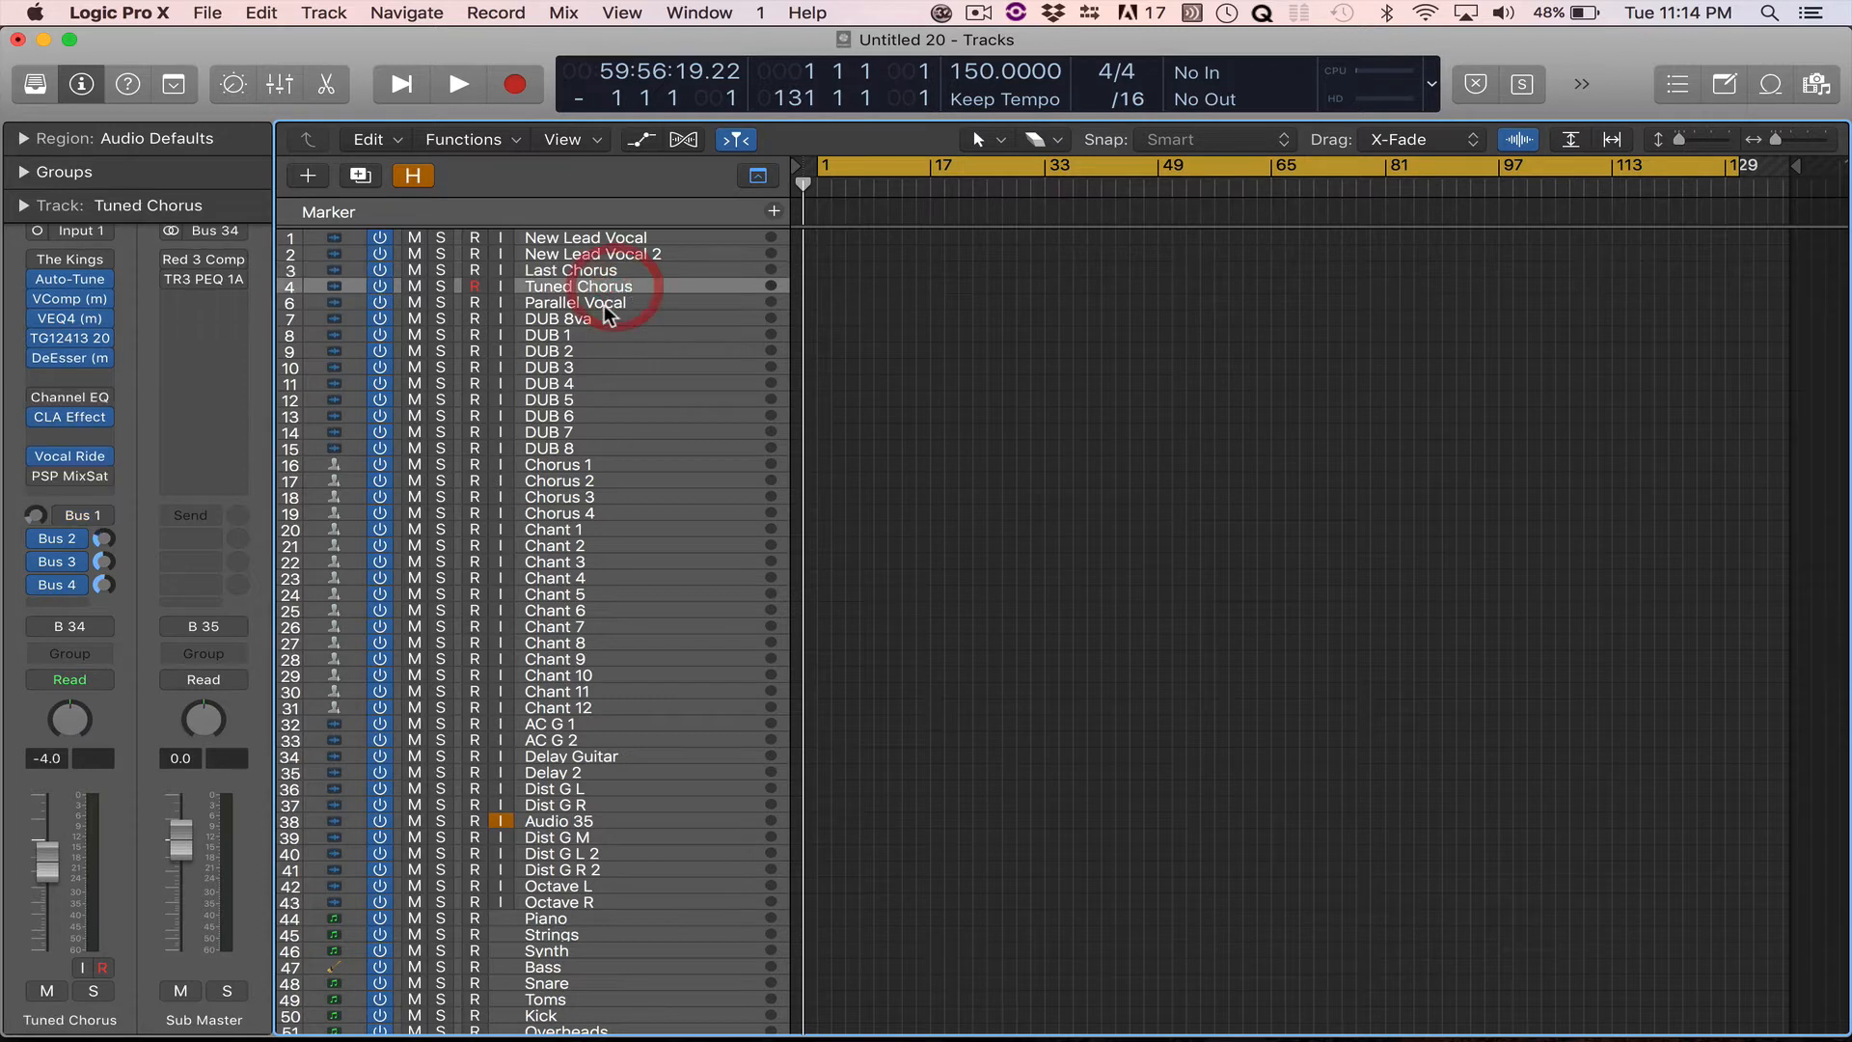
{"action": "left_click", "coordinate": [596, 303]}
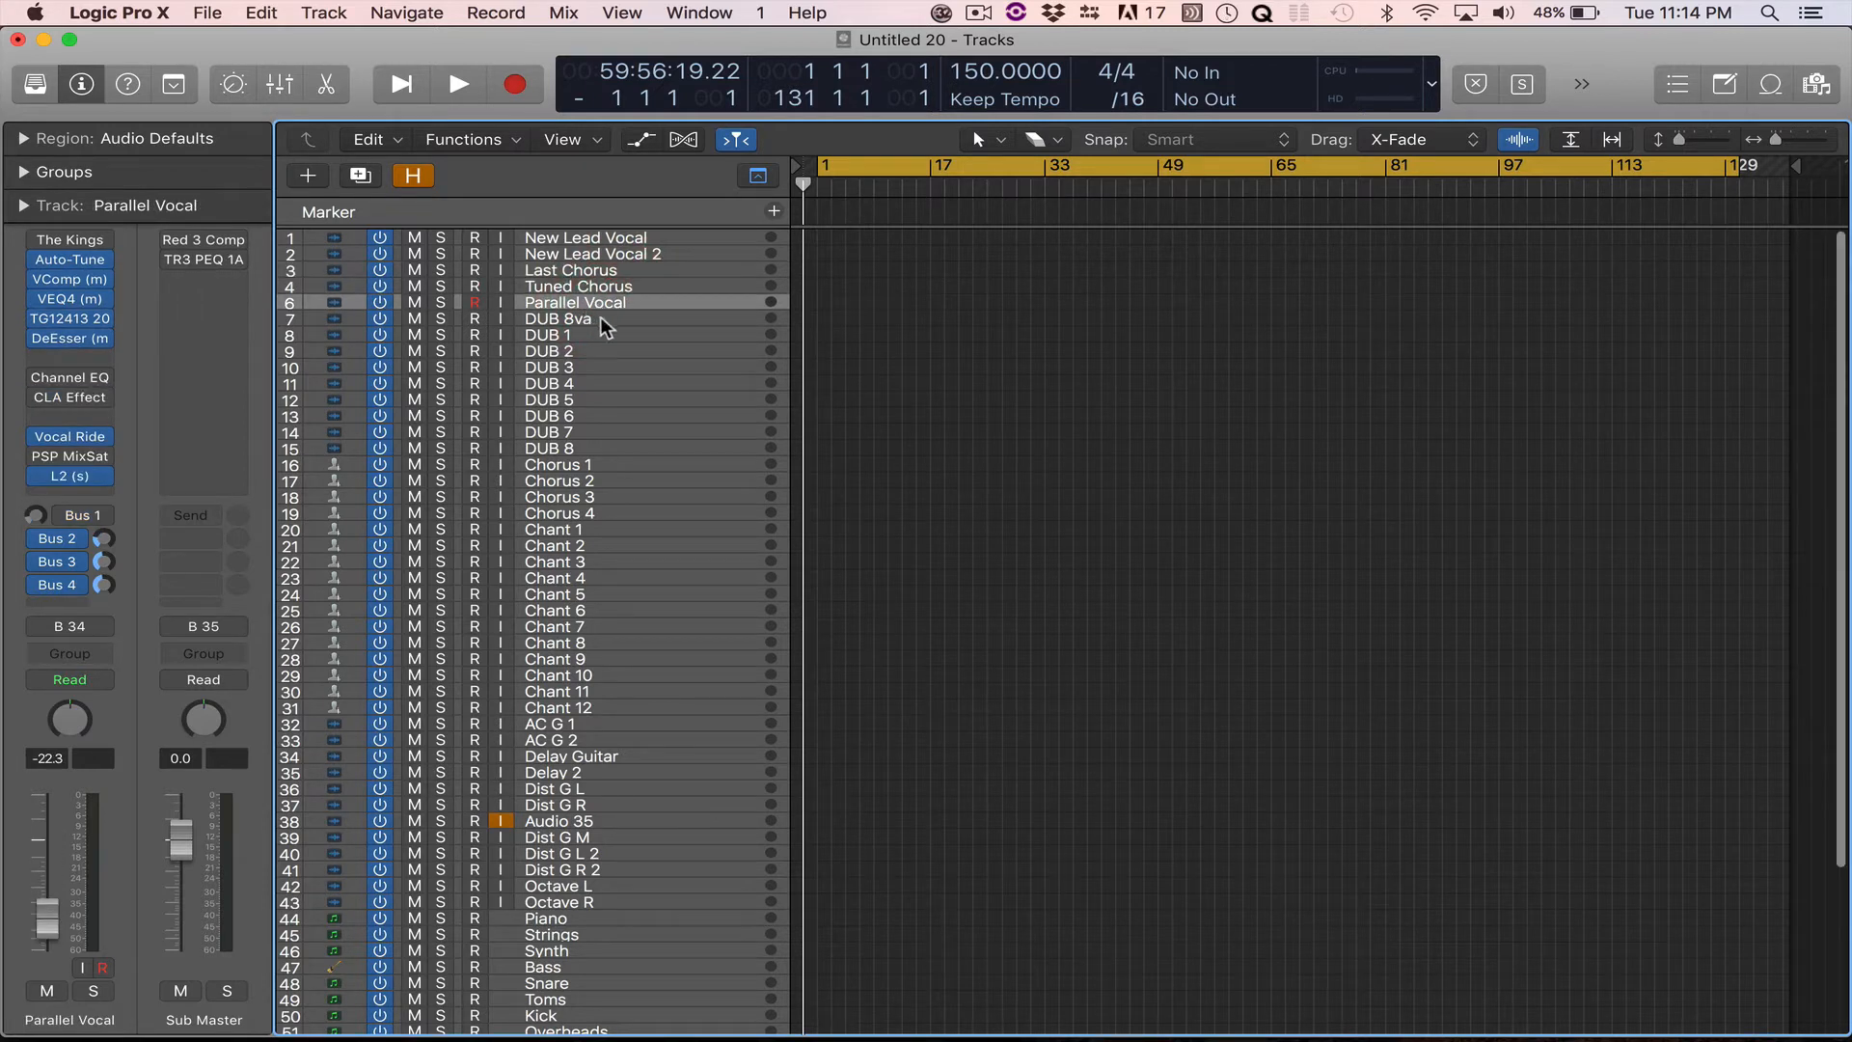
{"action": "left_click", "coordinate": [600, 319]}
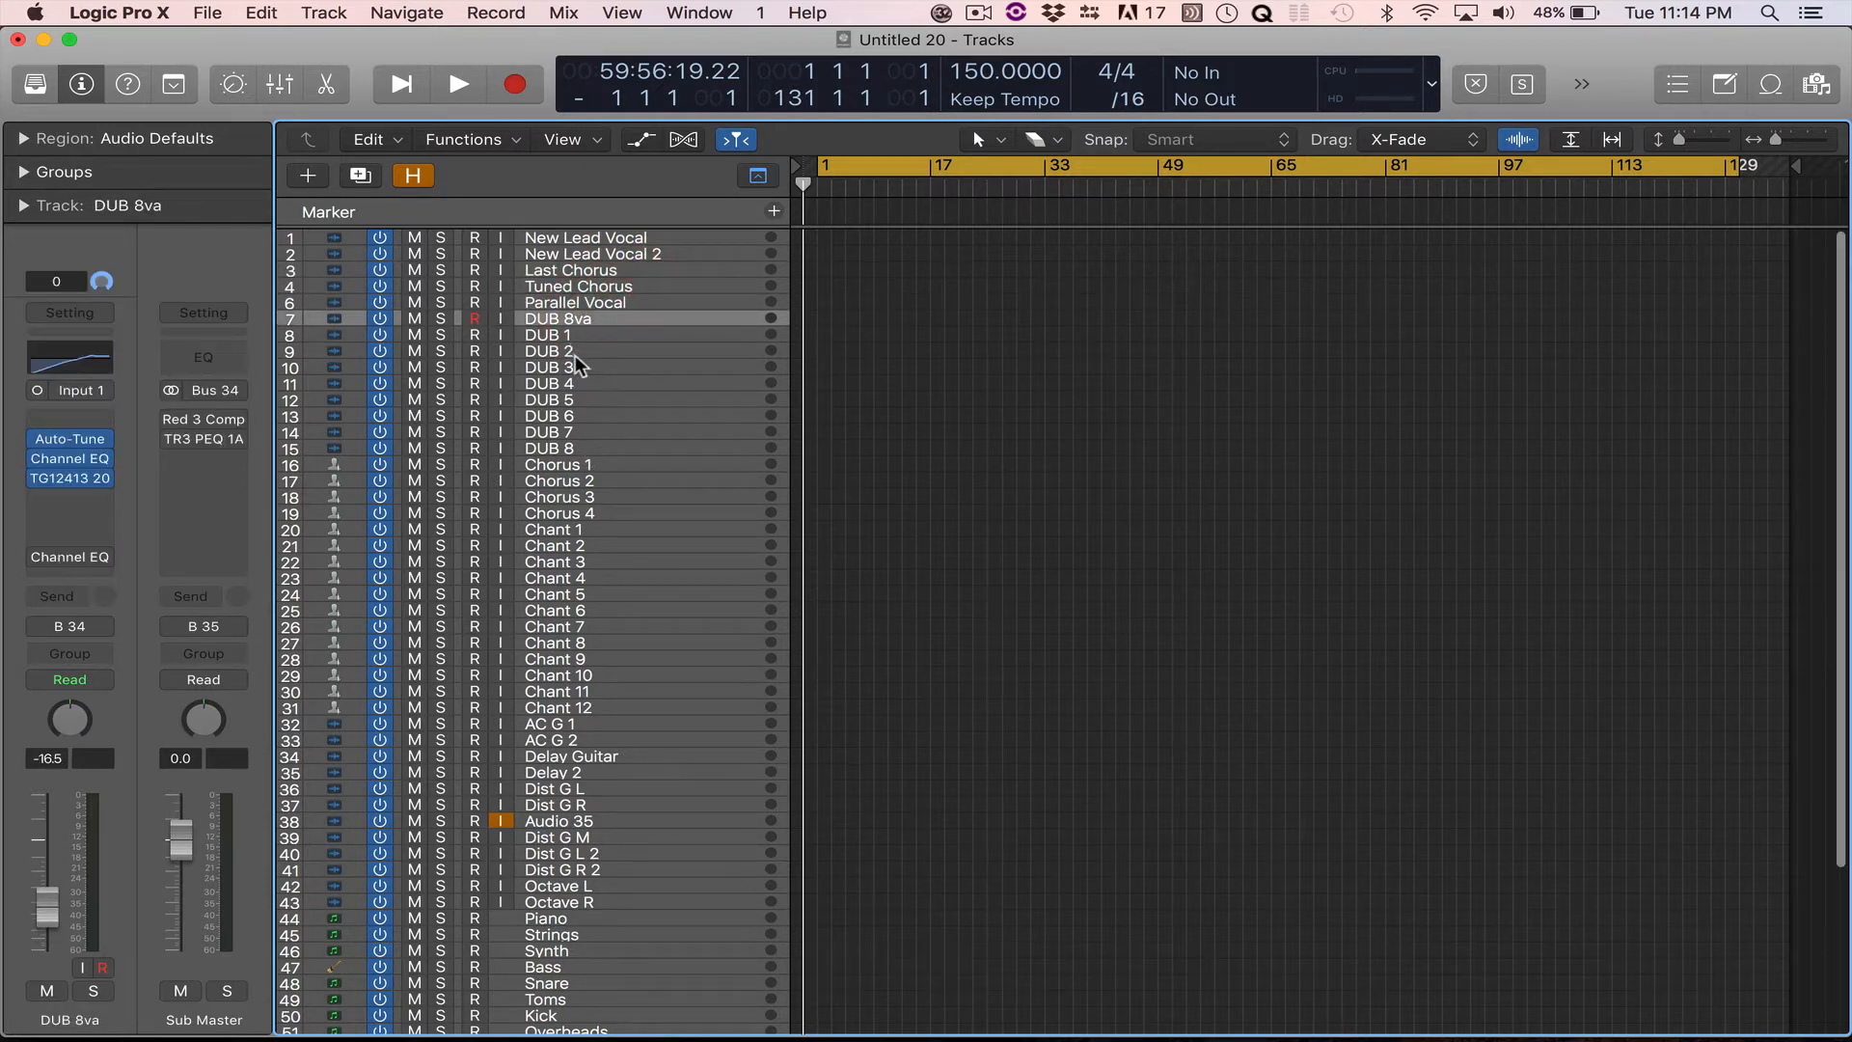
{"action": "left_click", "coordinate": [576, 353]}
{"action": "left_click", "coordinate": [572, 466]}
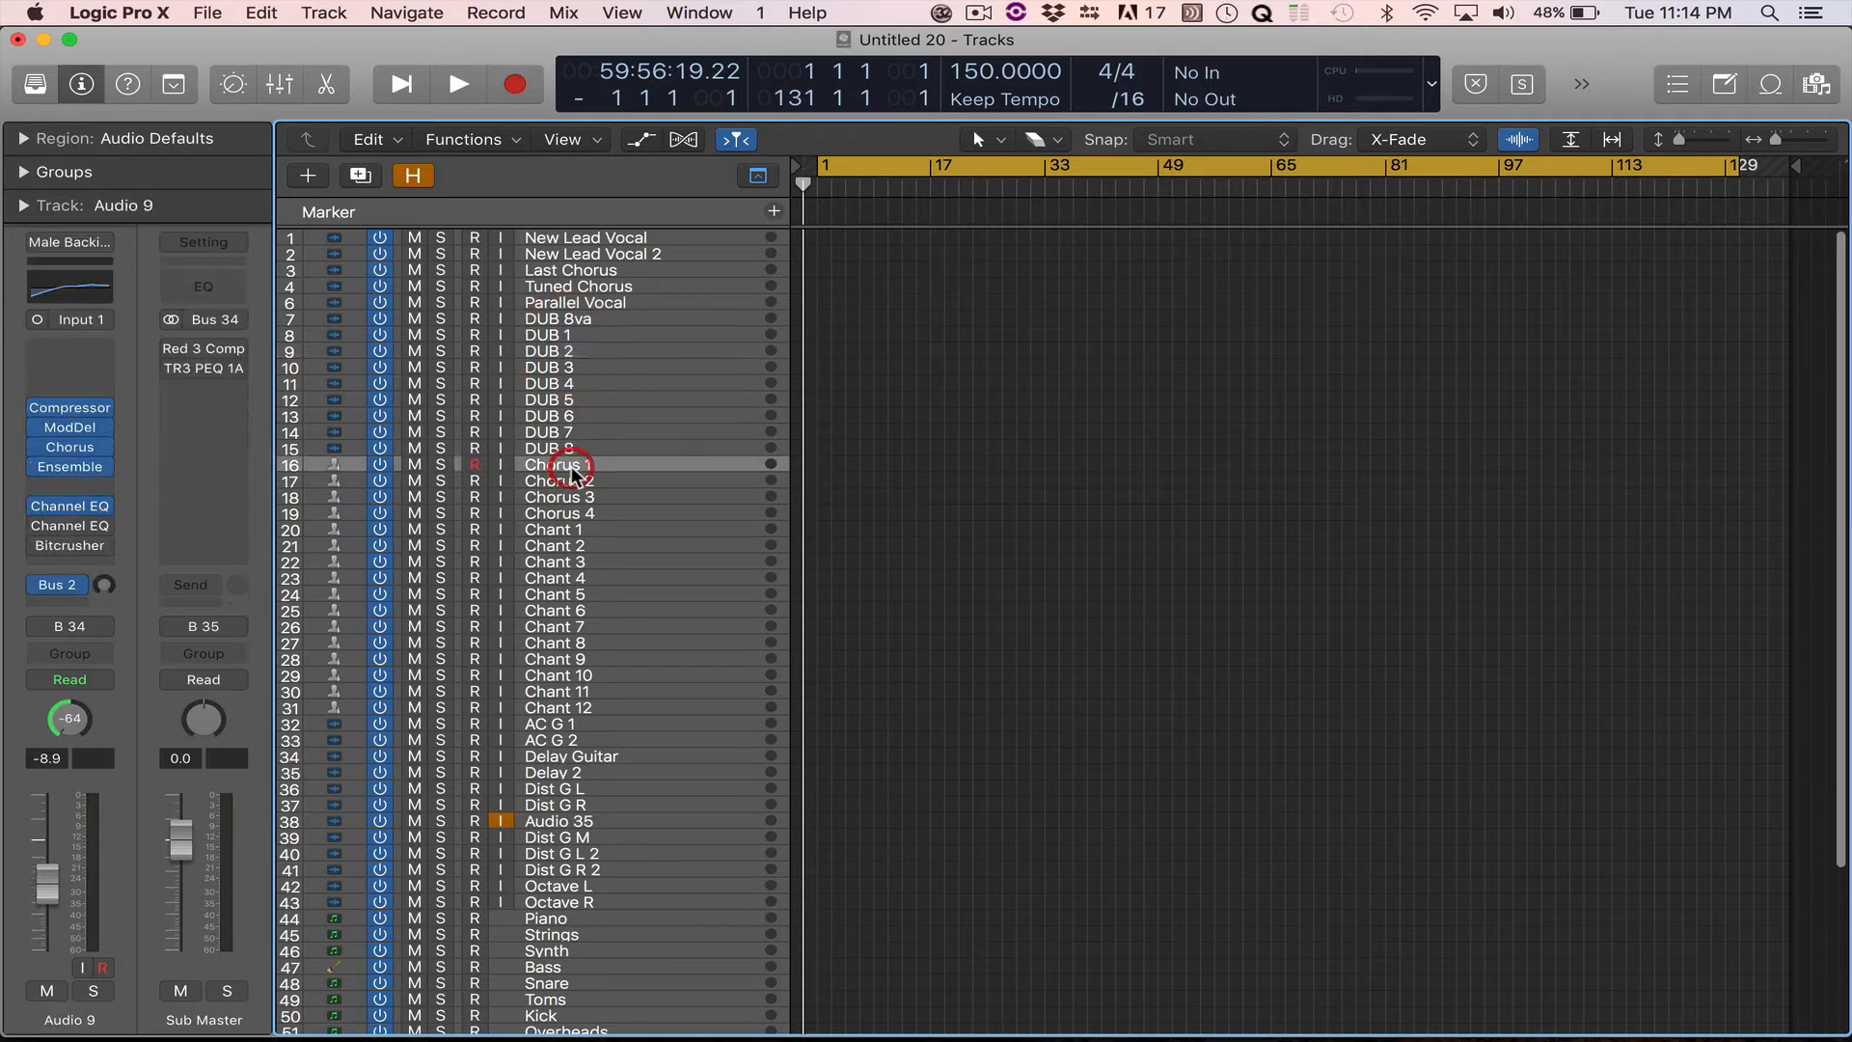
{"action": "scroll", "coordinate": [572, 473], "scroll_direction": "down", "scroll_amount": 1}
{"action": "left_click", "coordinate": [572, 518]}
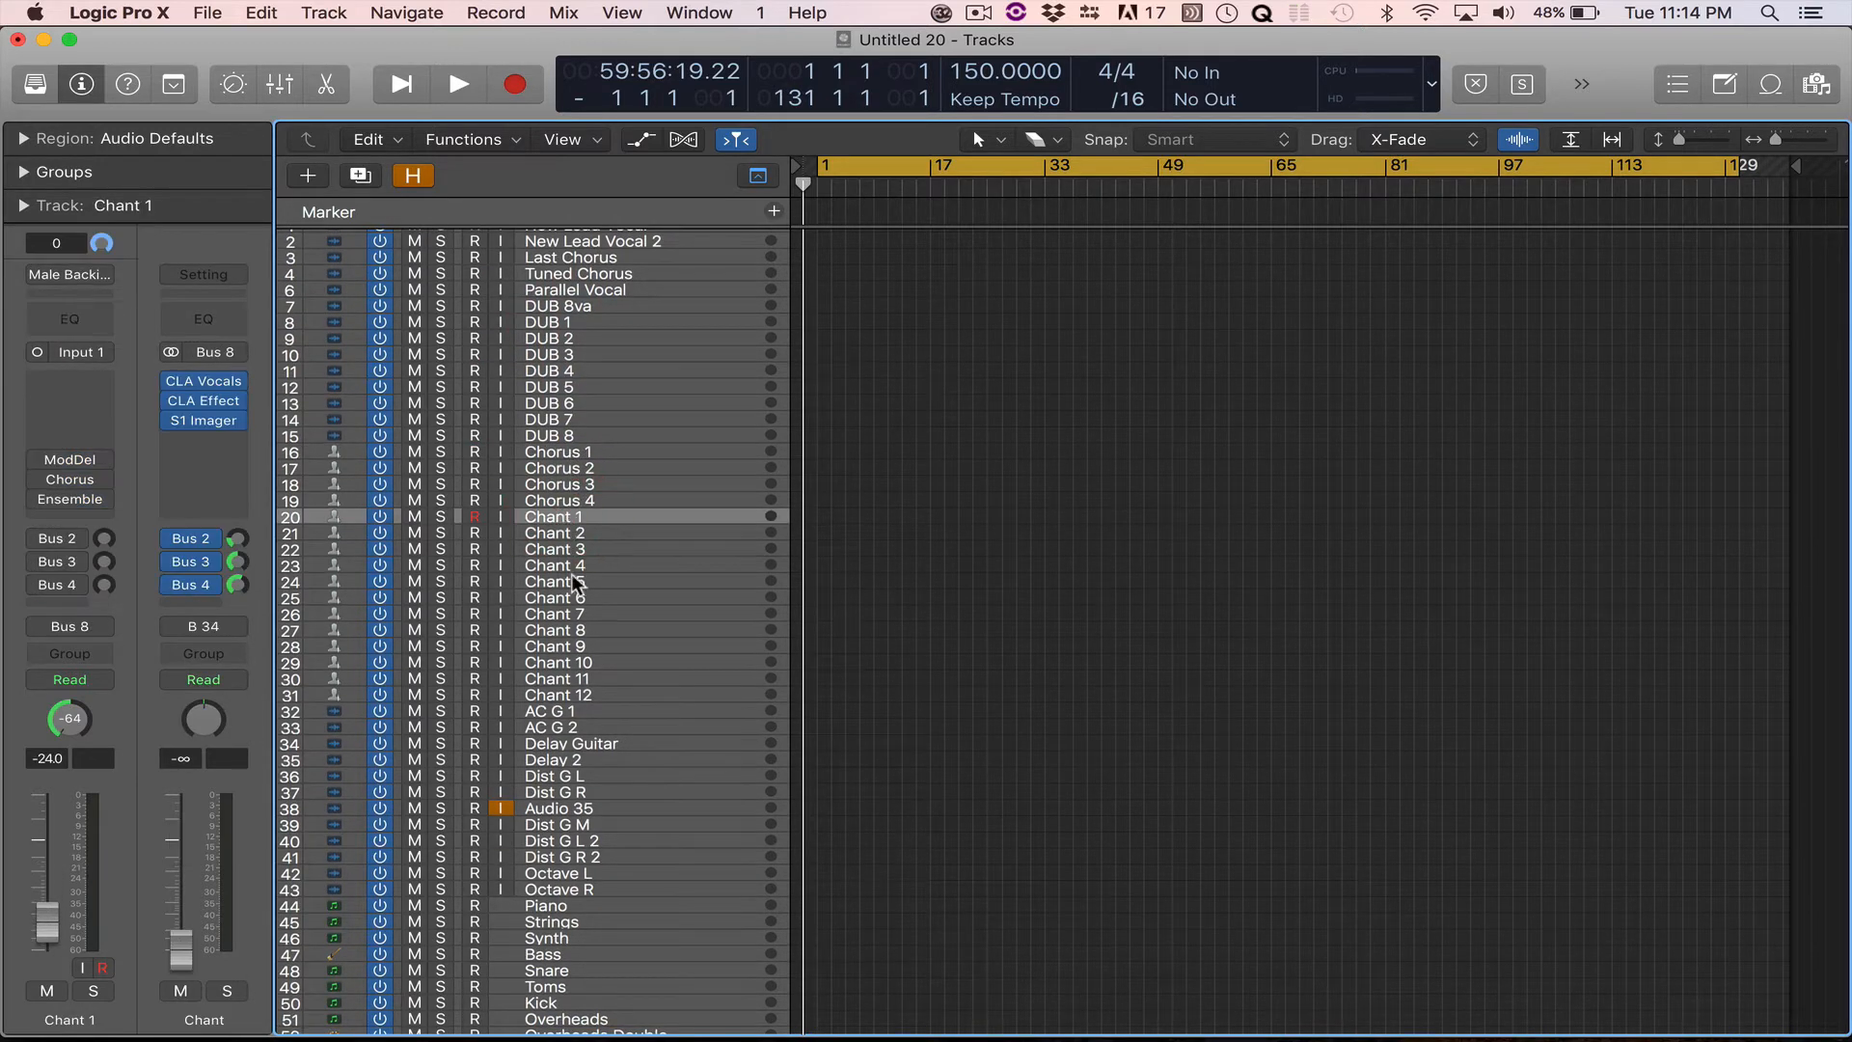
Inspect the guitar channel strips from AC G 1 through Delay Guitar.
{"action": "scroll", "coordinate": [584, 651], "scroll_direction": "down", "scroll_amount": 3}
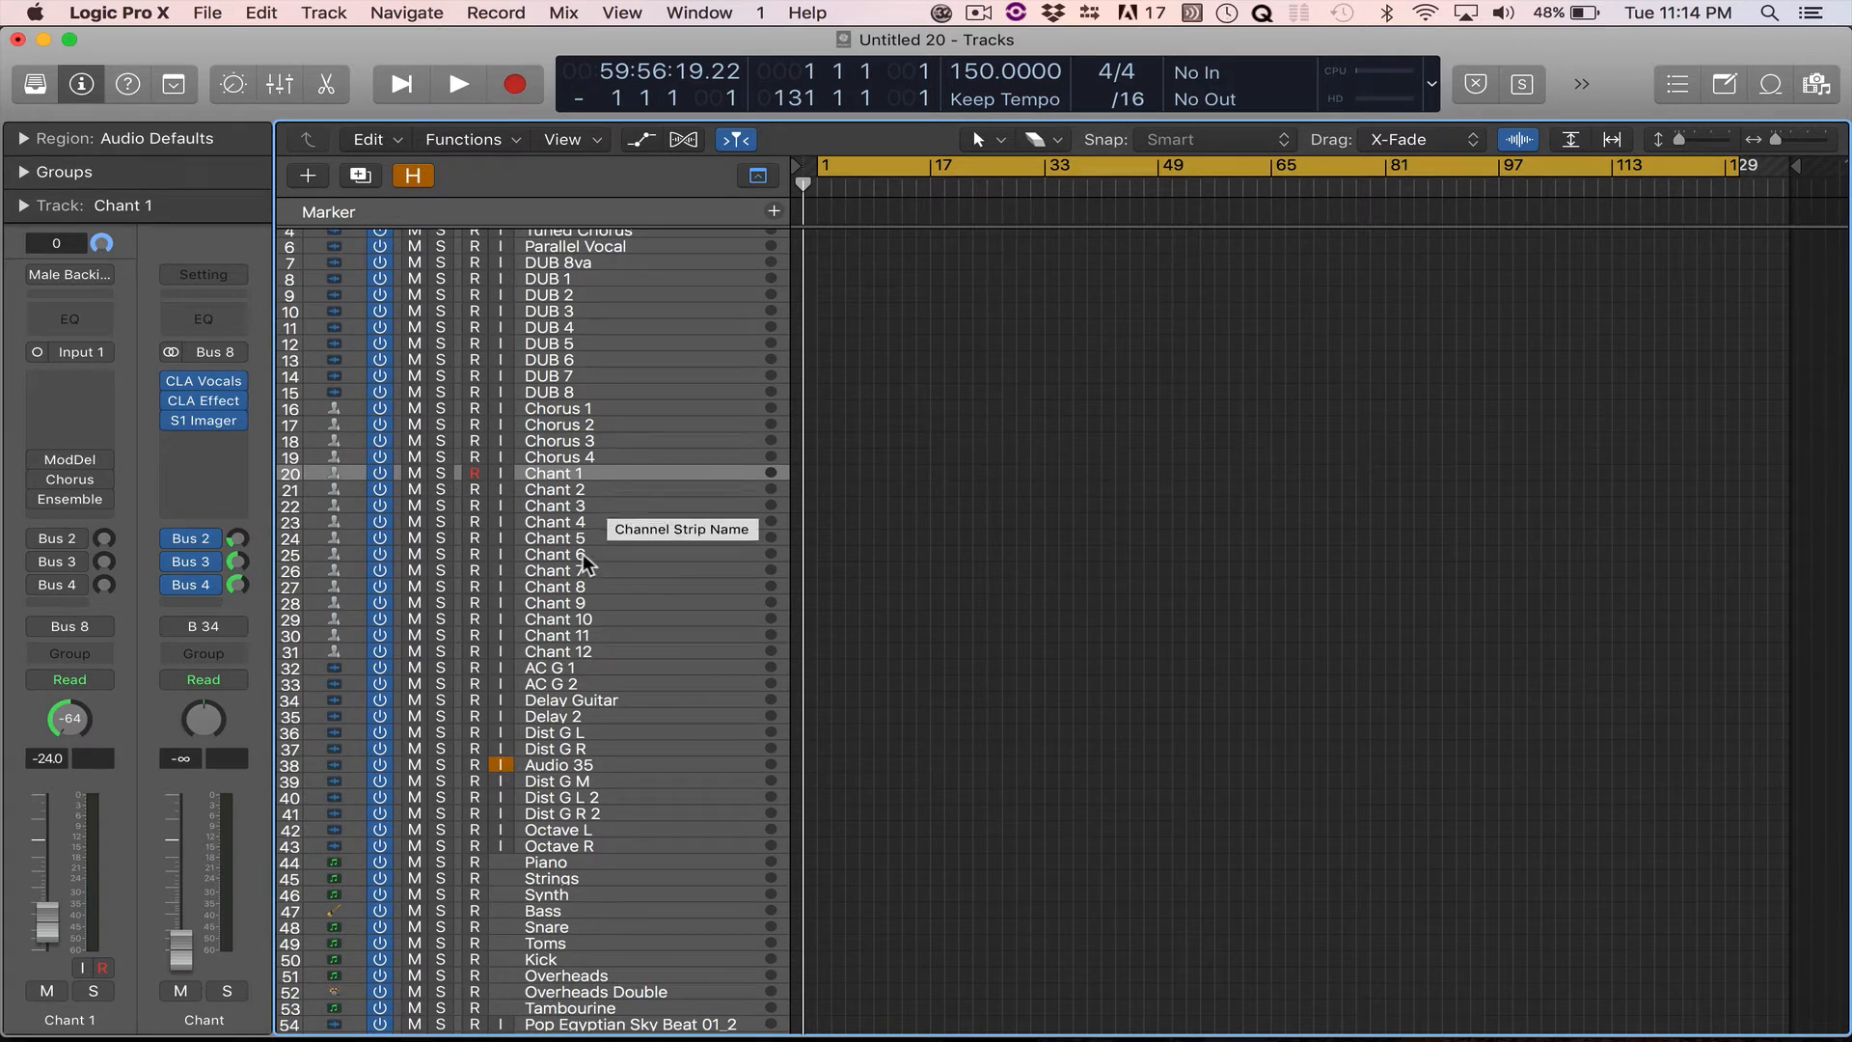
{"action": "left_click", "coordinate": [570, 666]}
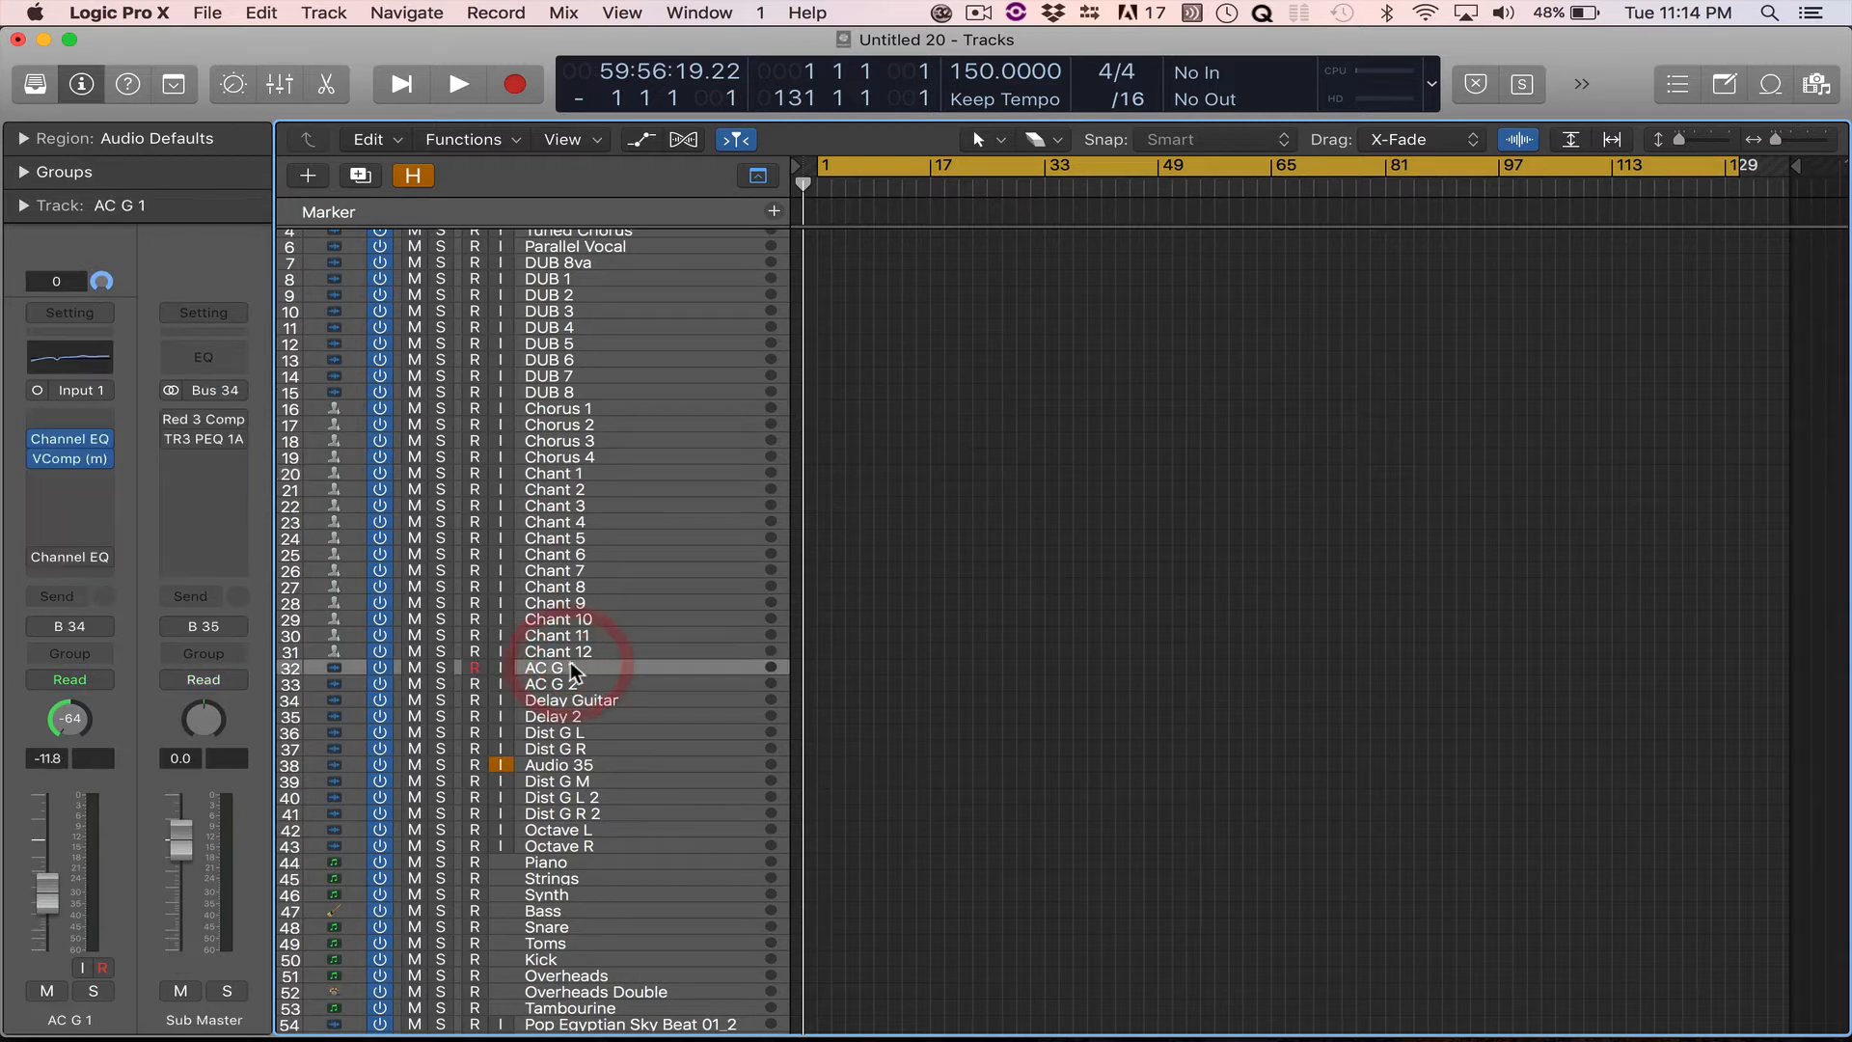
{"action": "key", "text": "Down"}
{"action": "key", "text": "Down"}
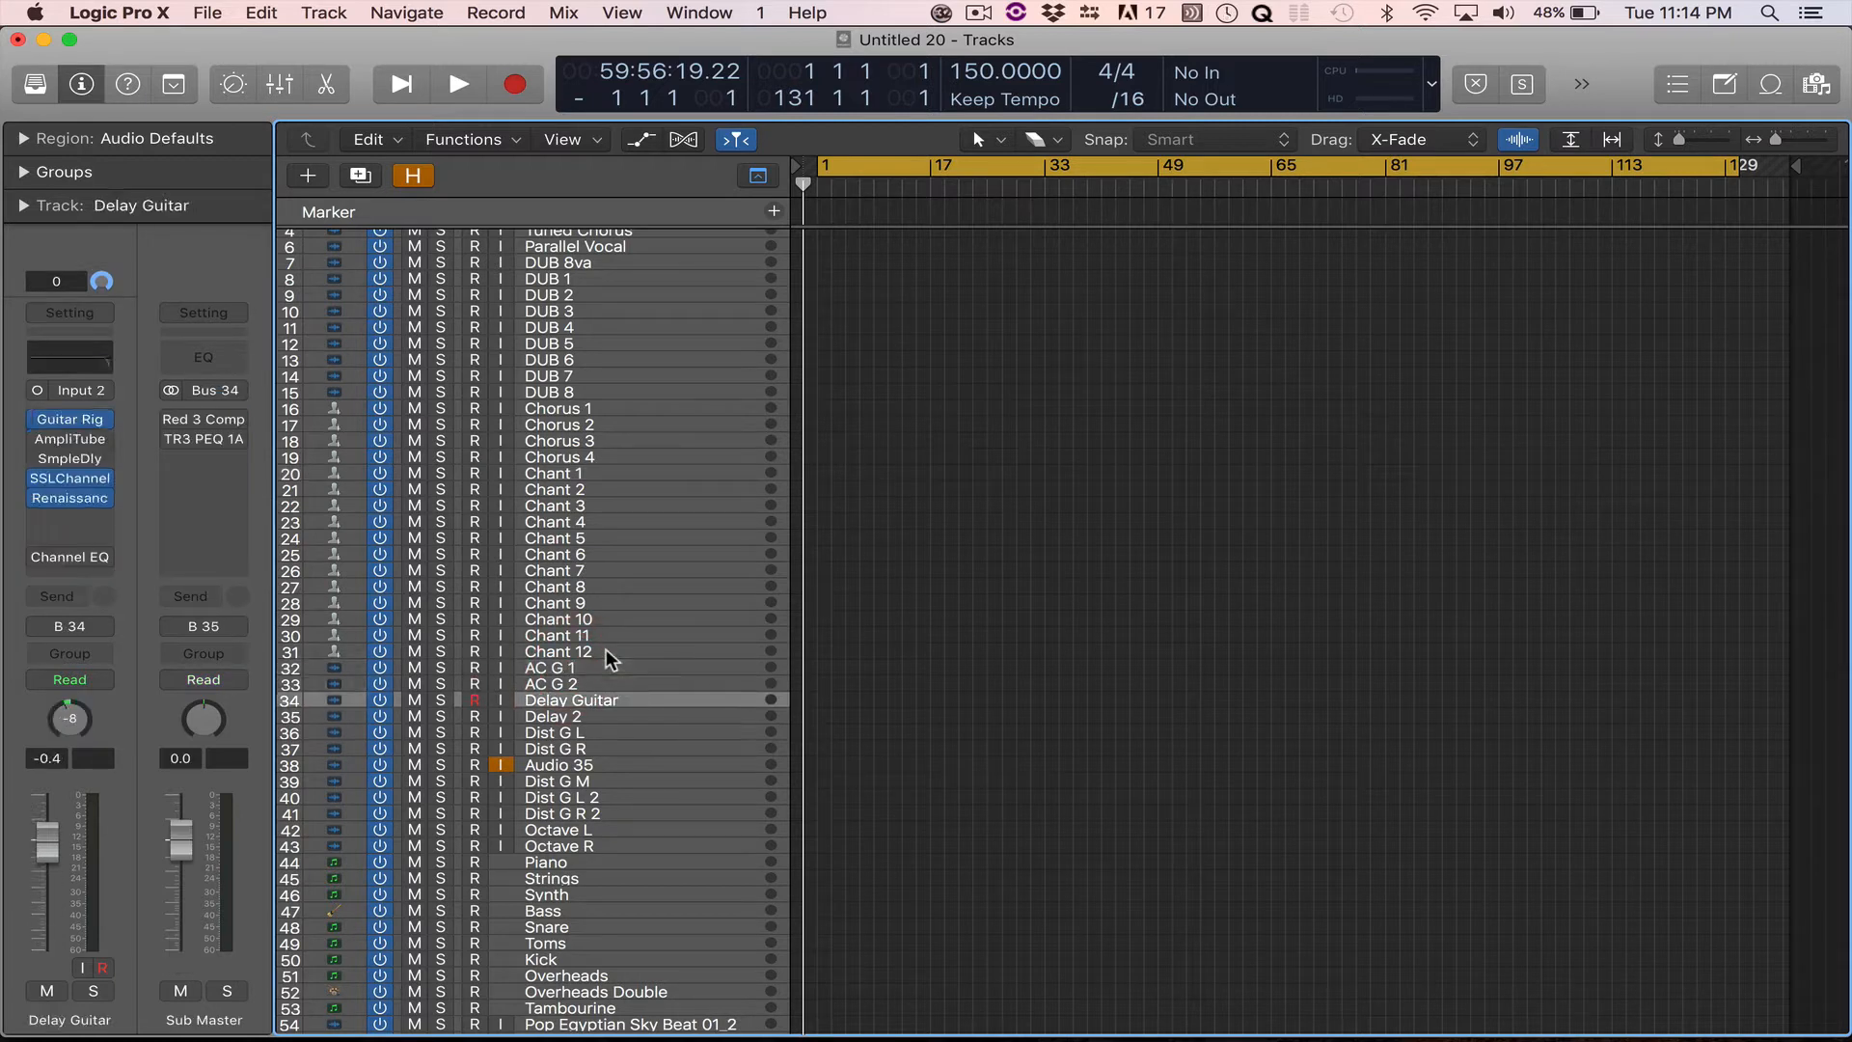
{"action": "scroll", "coordinate": [606, 650], "scroll_direction": "down", "scroll_amount": 1}
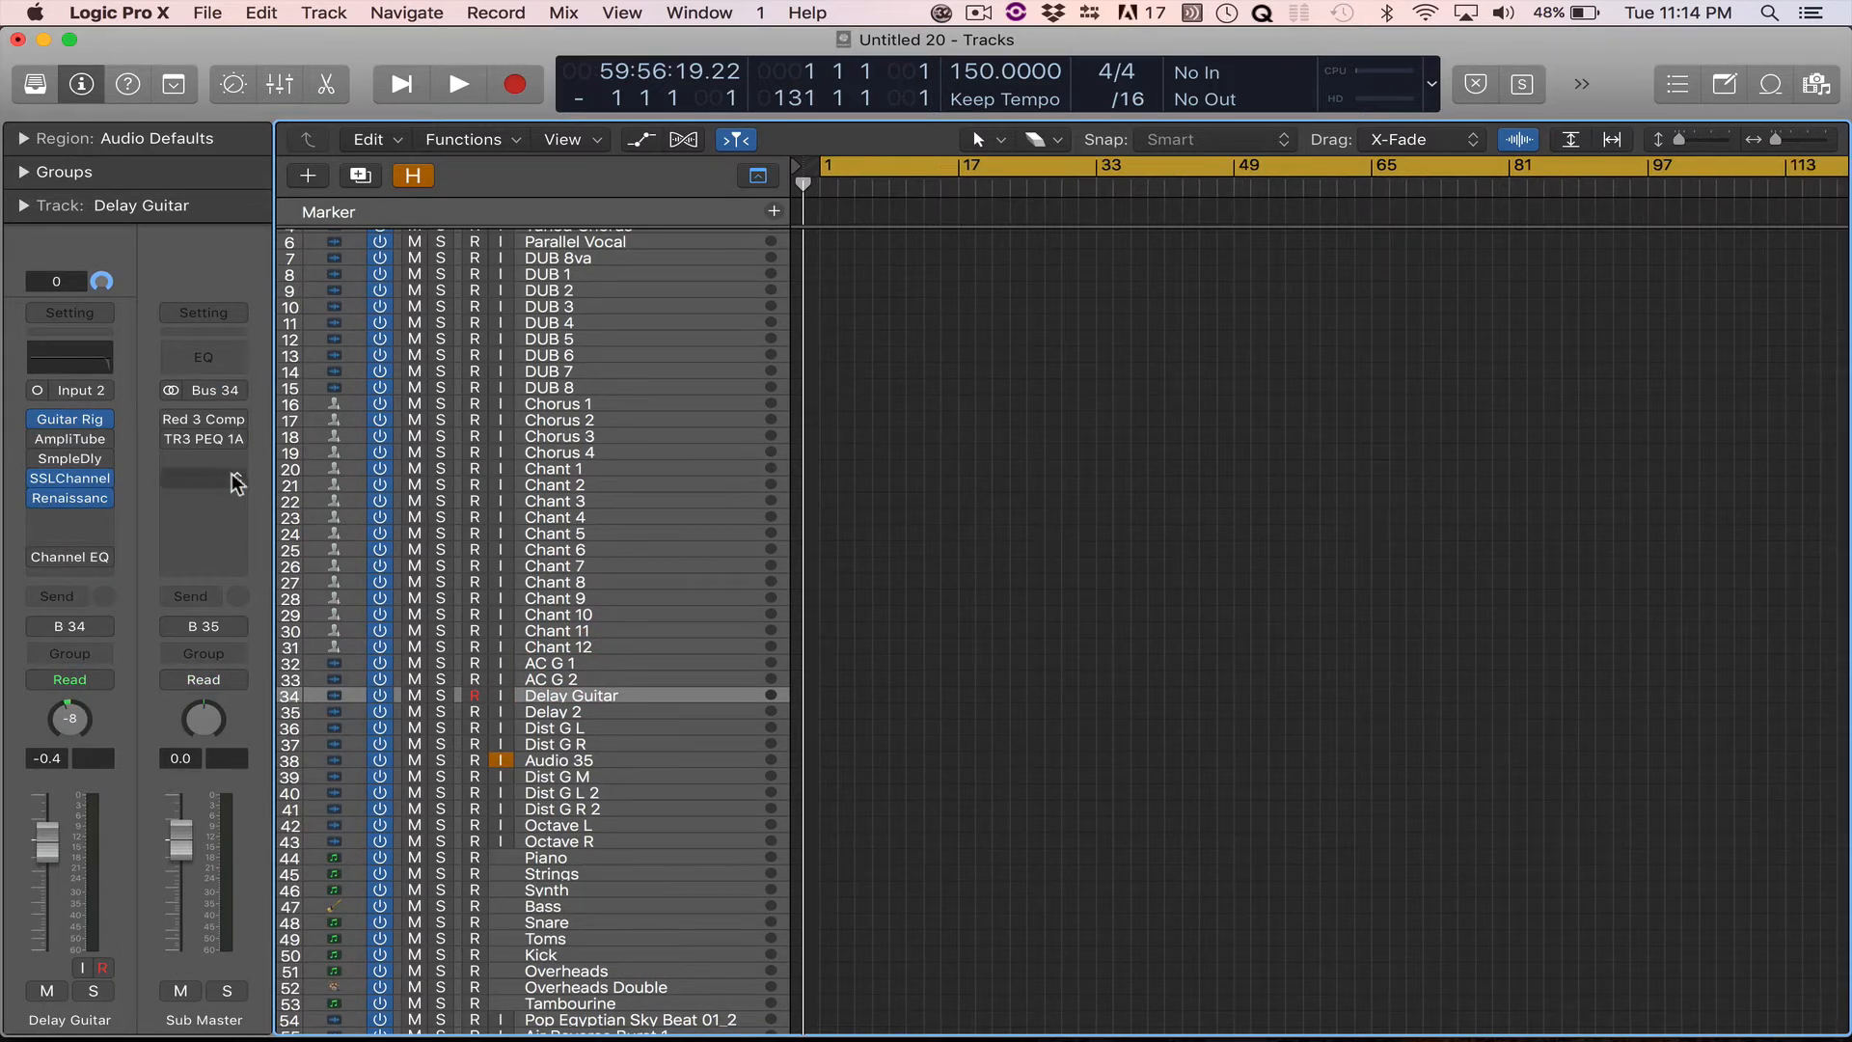
{"action": "scroll", "coordinate": [680, 603], "scroll_direction": "down", "scroll_amount": 5}
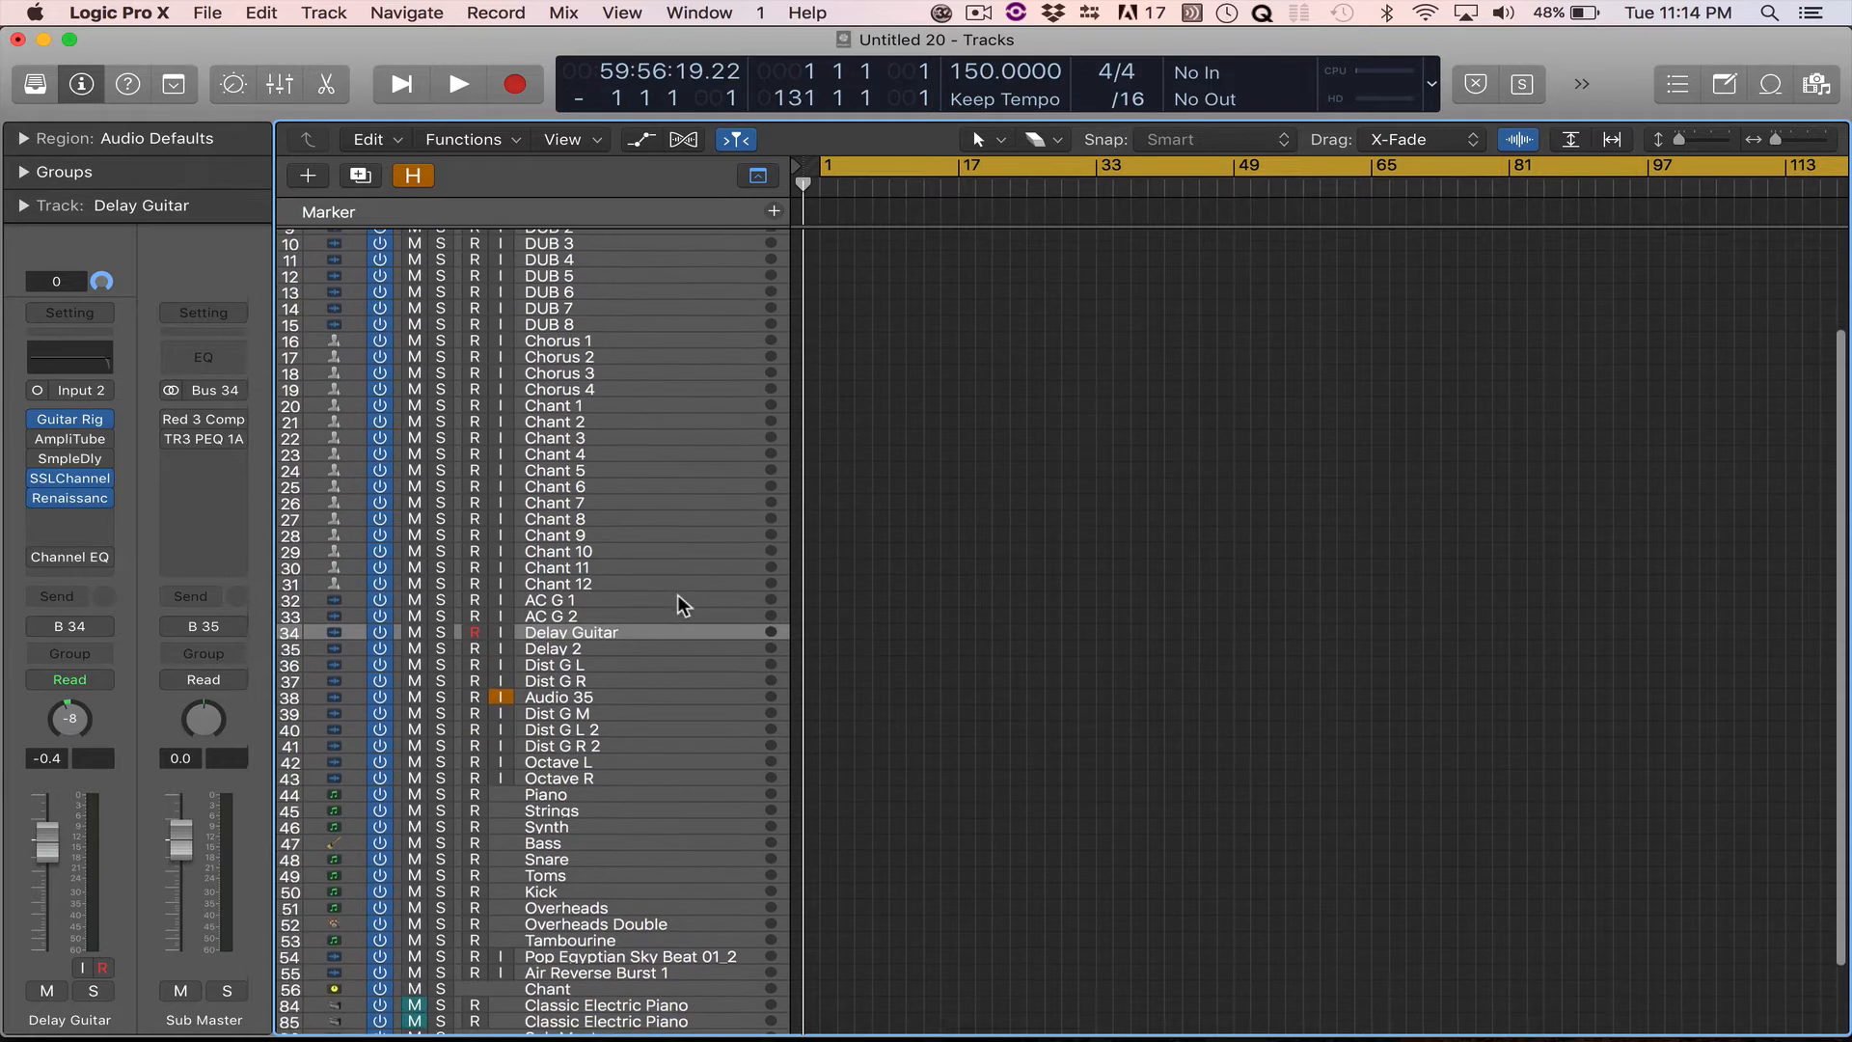
Select the Piano track, view its Play instrument and close the plug-in window.
{"action": "scroll", "coordinate": [678, 594], "scroll_direction": "down", "scroll_amount": 1}
{"action": "left_click", "coordinate": [601, 720]}
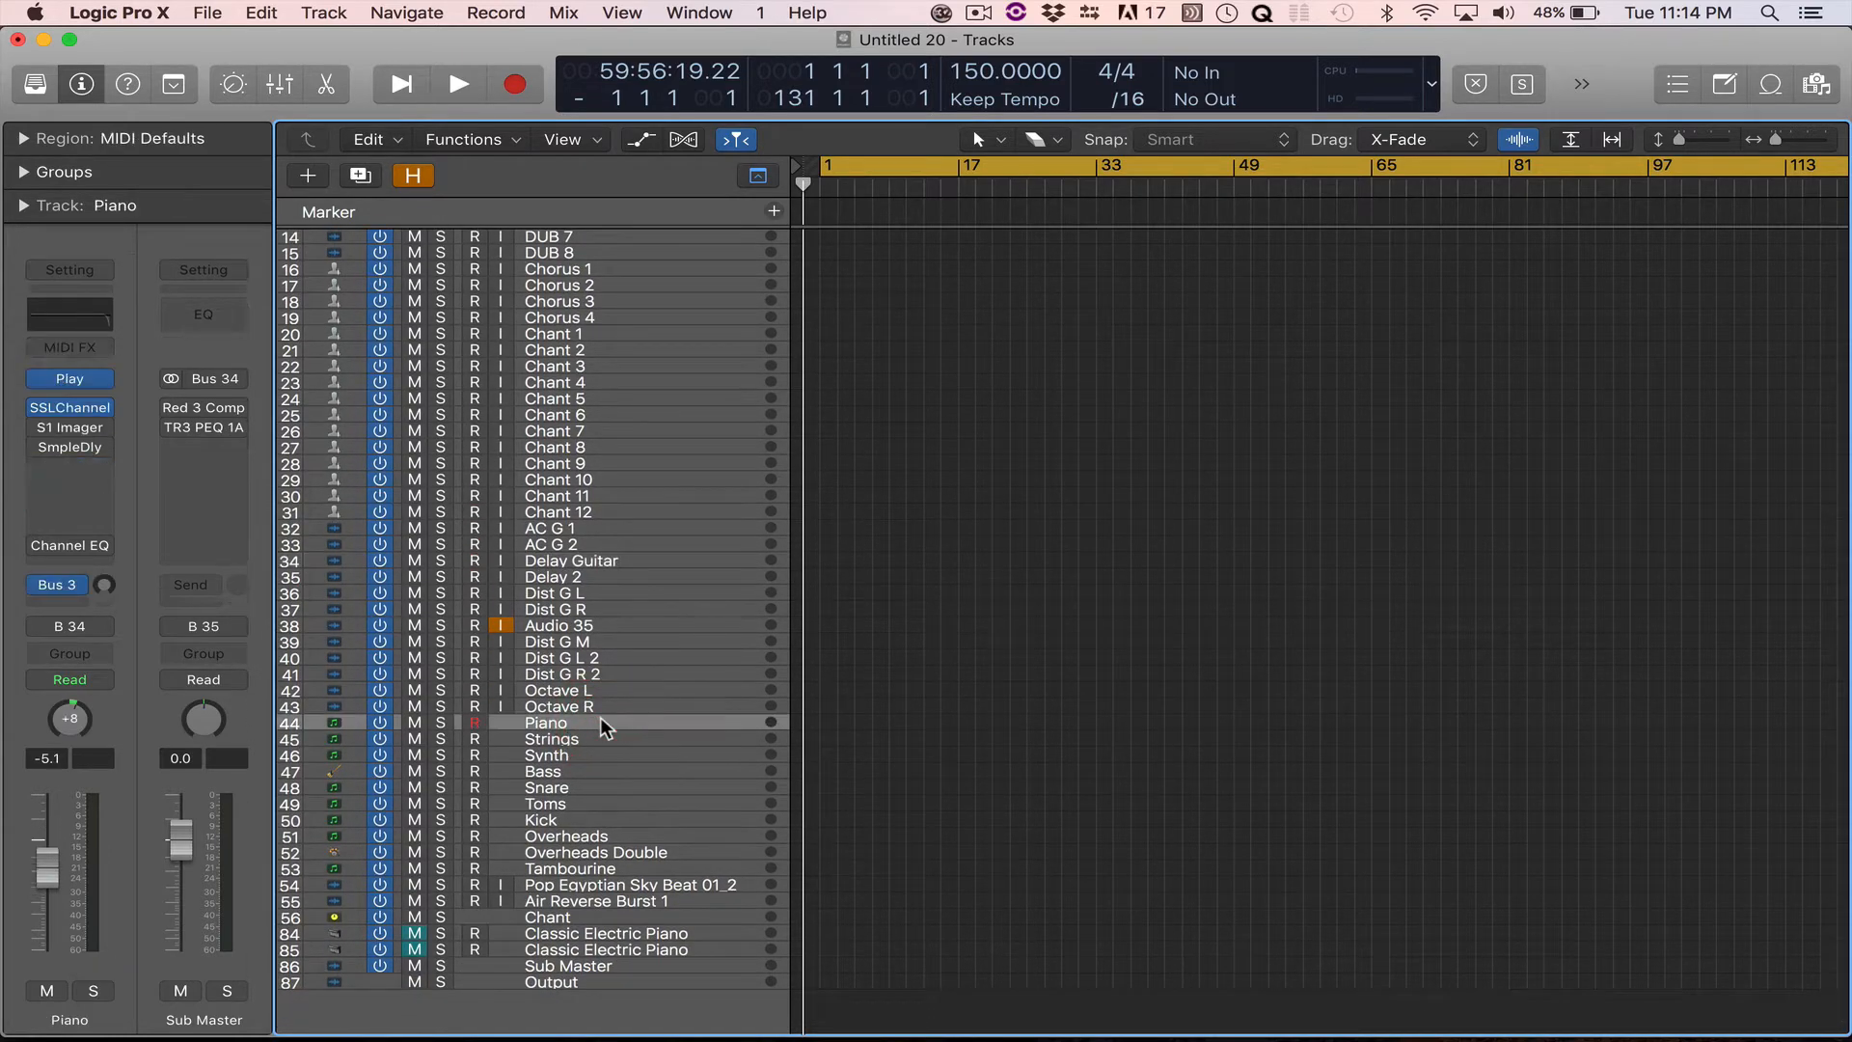
{"action": "left_click", "coordinate": [67, 378]}
{"action": "left_click", "coordinate": [42, 64]}
Inspect the channel strips from Strings through Bass and the bus routing on Sub Master.
{"action": "left_click", "coordinate": [629, 741]}
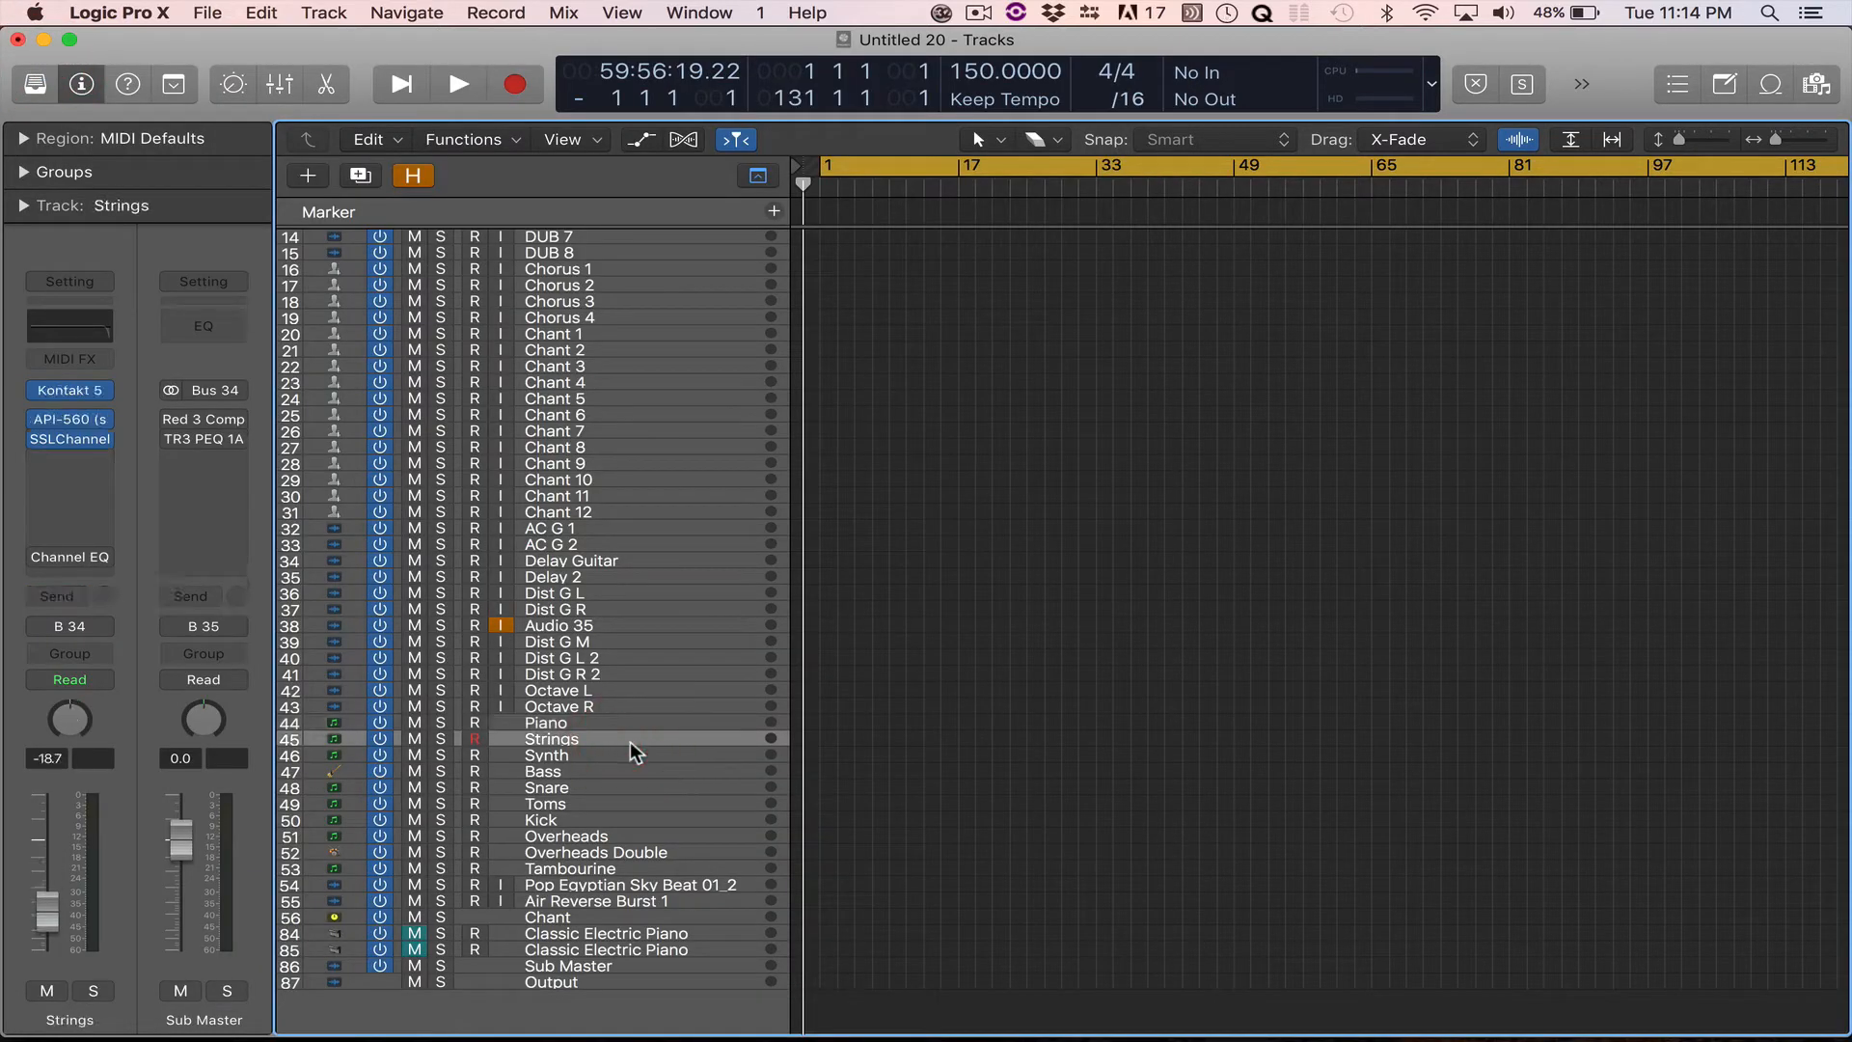
{"action": "key", "text": "Down"}
{"action": "key", "text": "Down"}
{"action": "scroll", "coordinate": [632, 762], "scroll_direction": "down", "scroll_amount": 1}
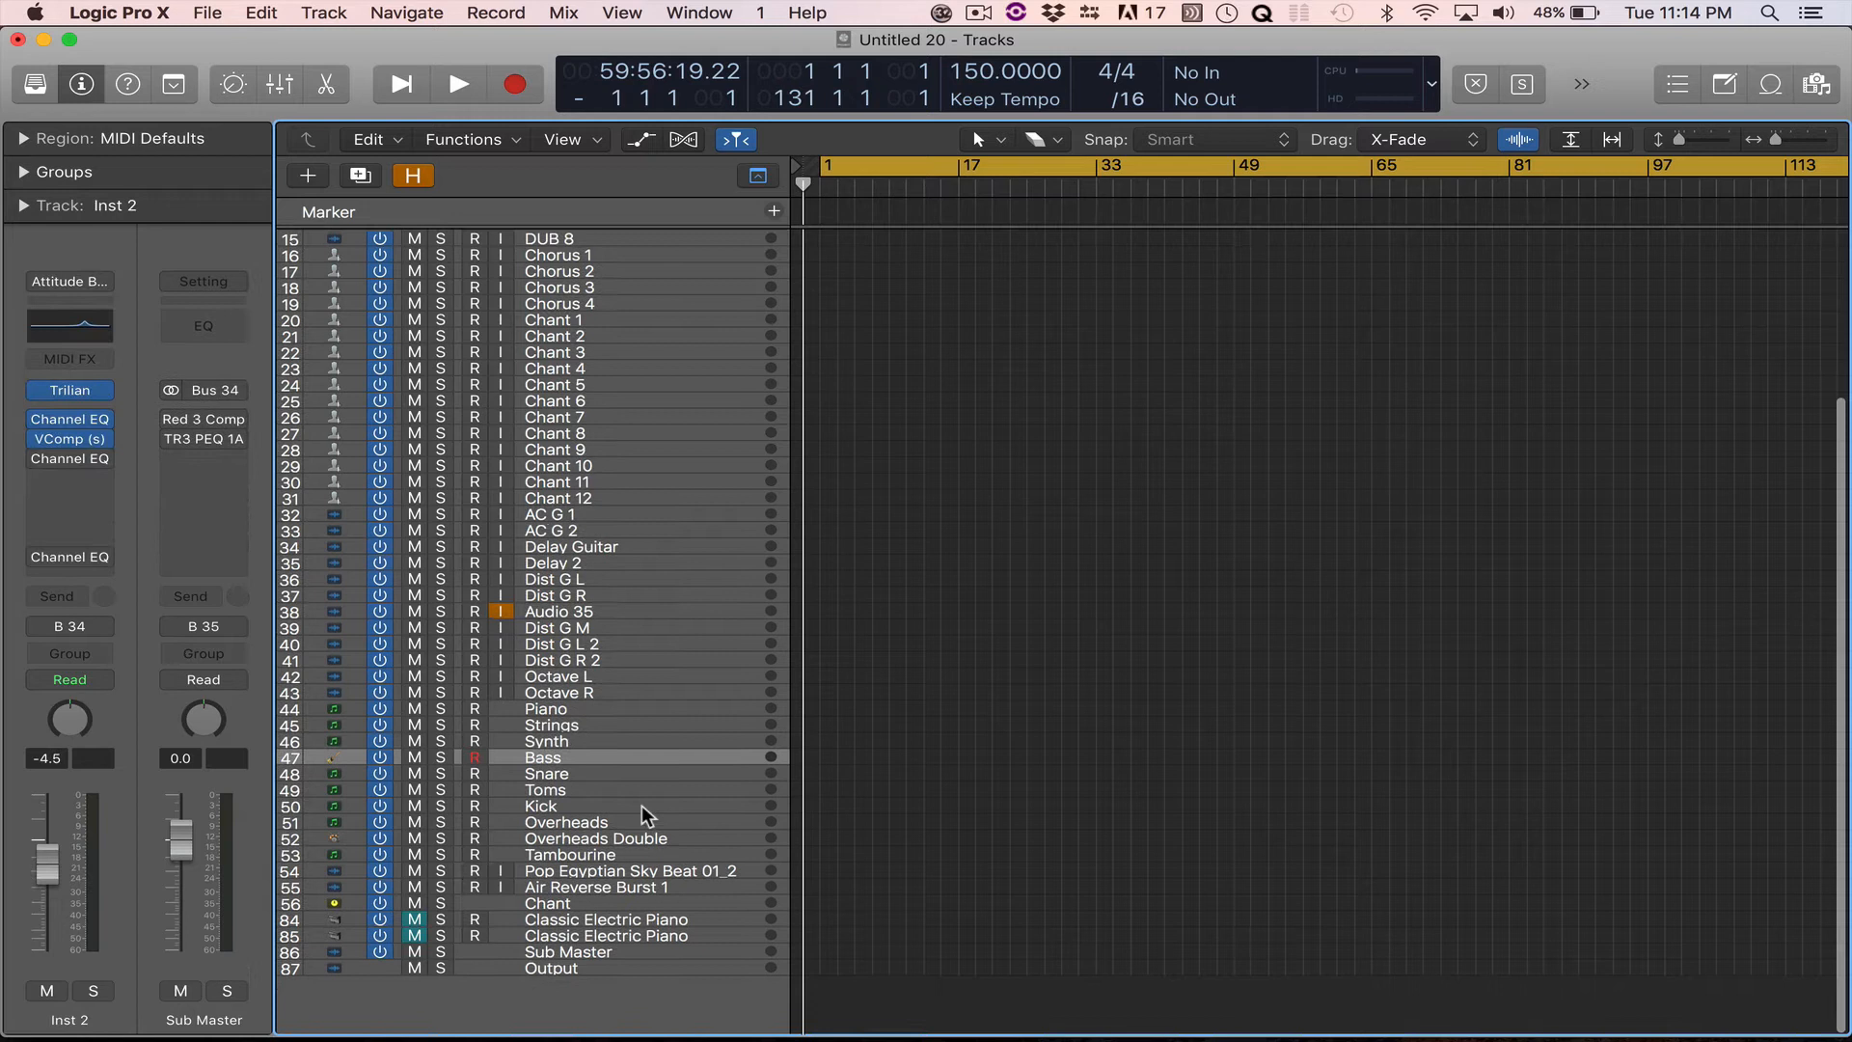
{"action": "left_click", "coordinate": [590, 953]}
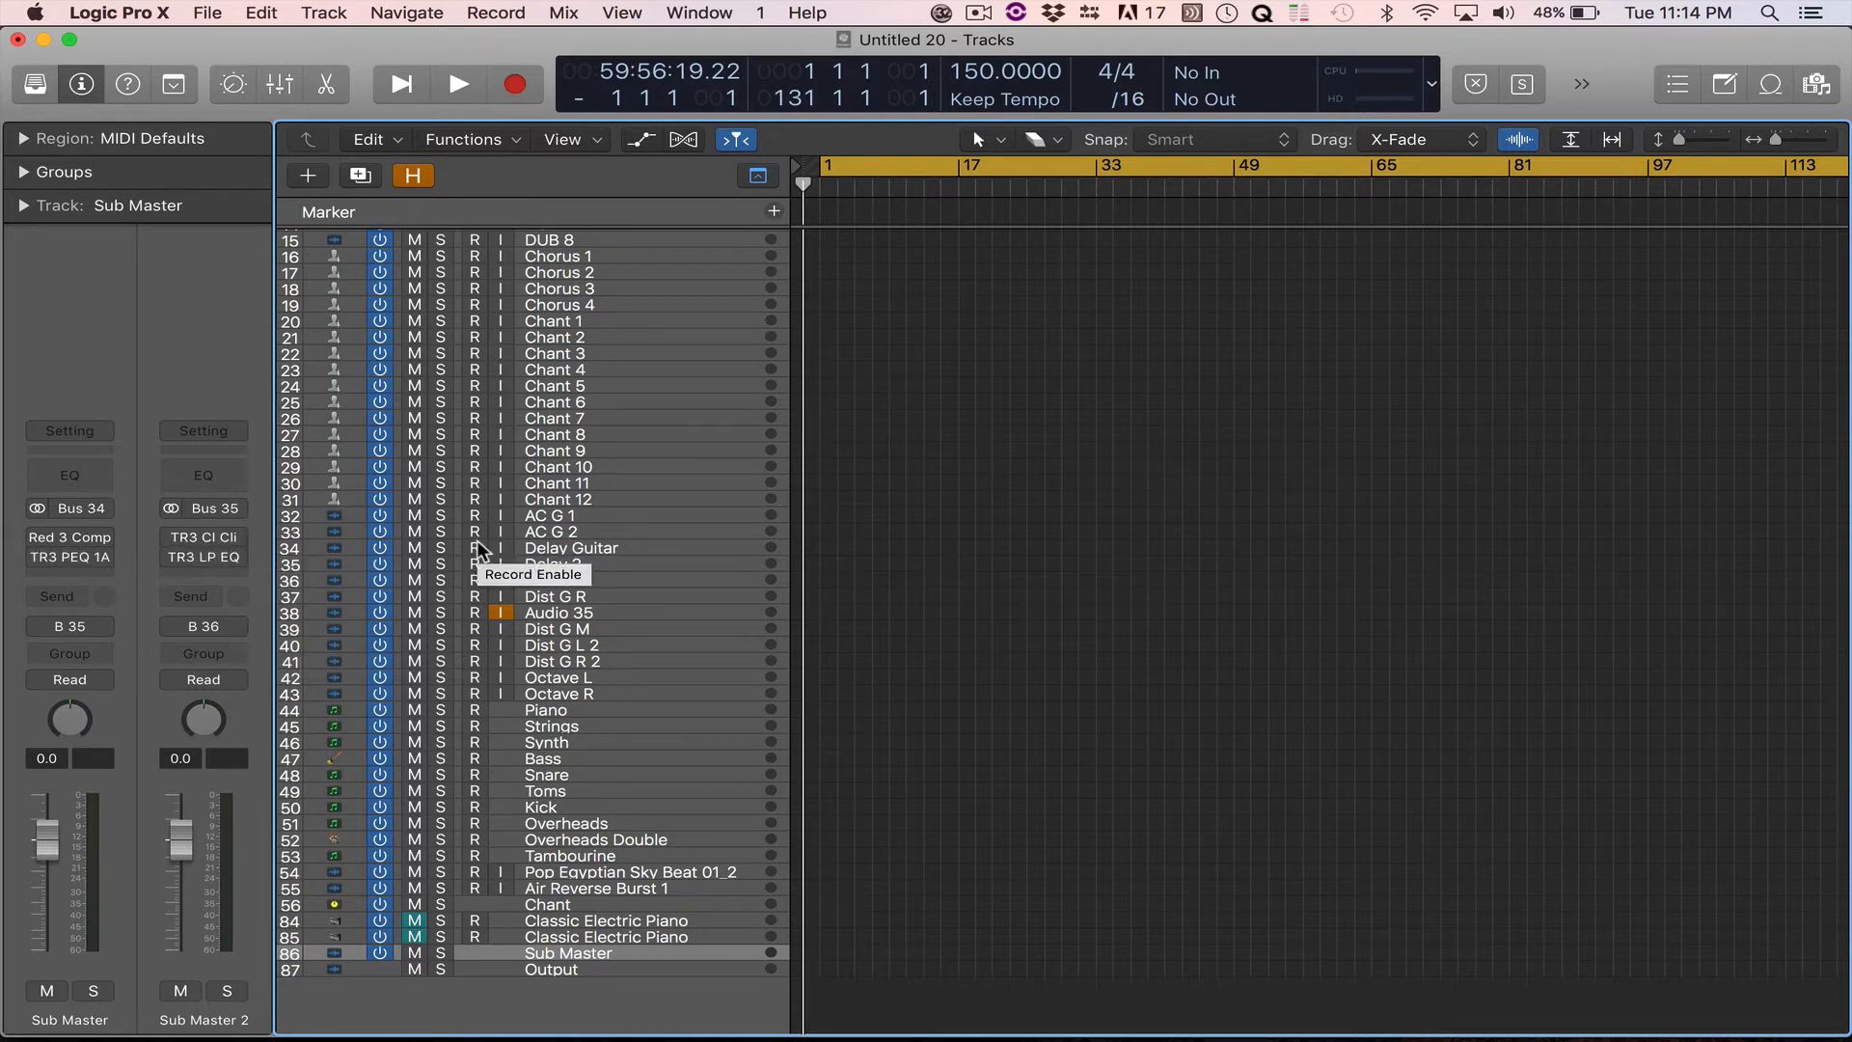
Look through the whole track list from New Lead Vocal to Output and return to its start.
{"action": "scroll", "coordinate": [627, 453], "scroll_direction": "up", "scroll_amount": 5}
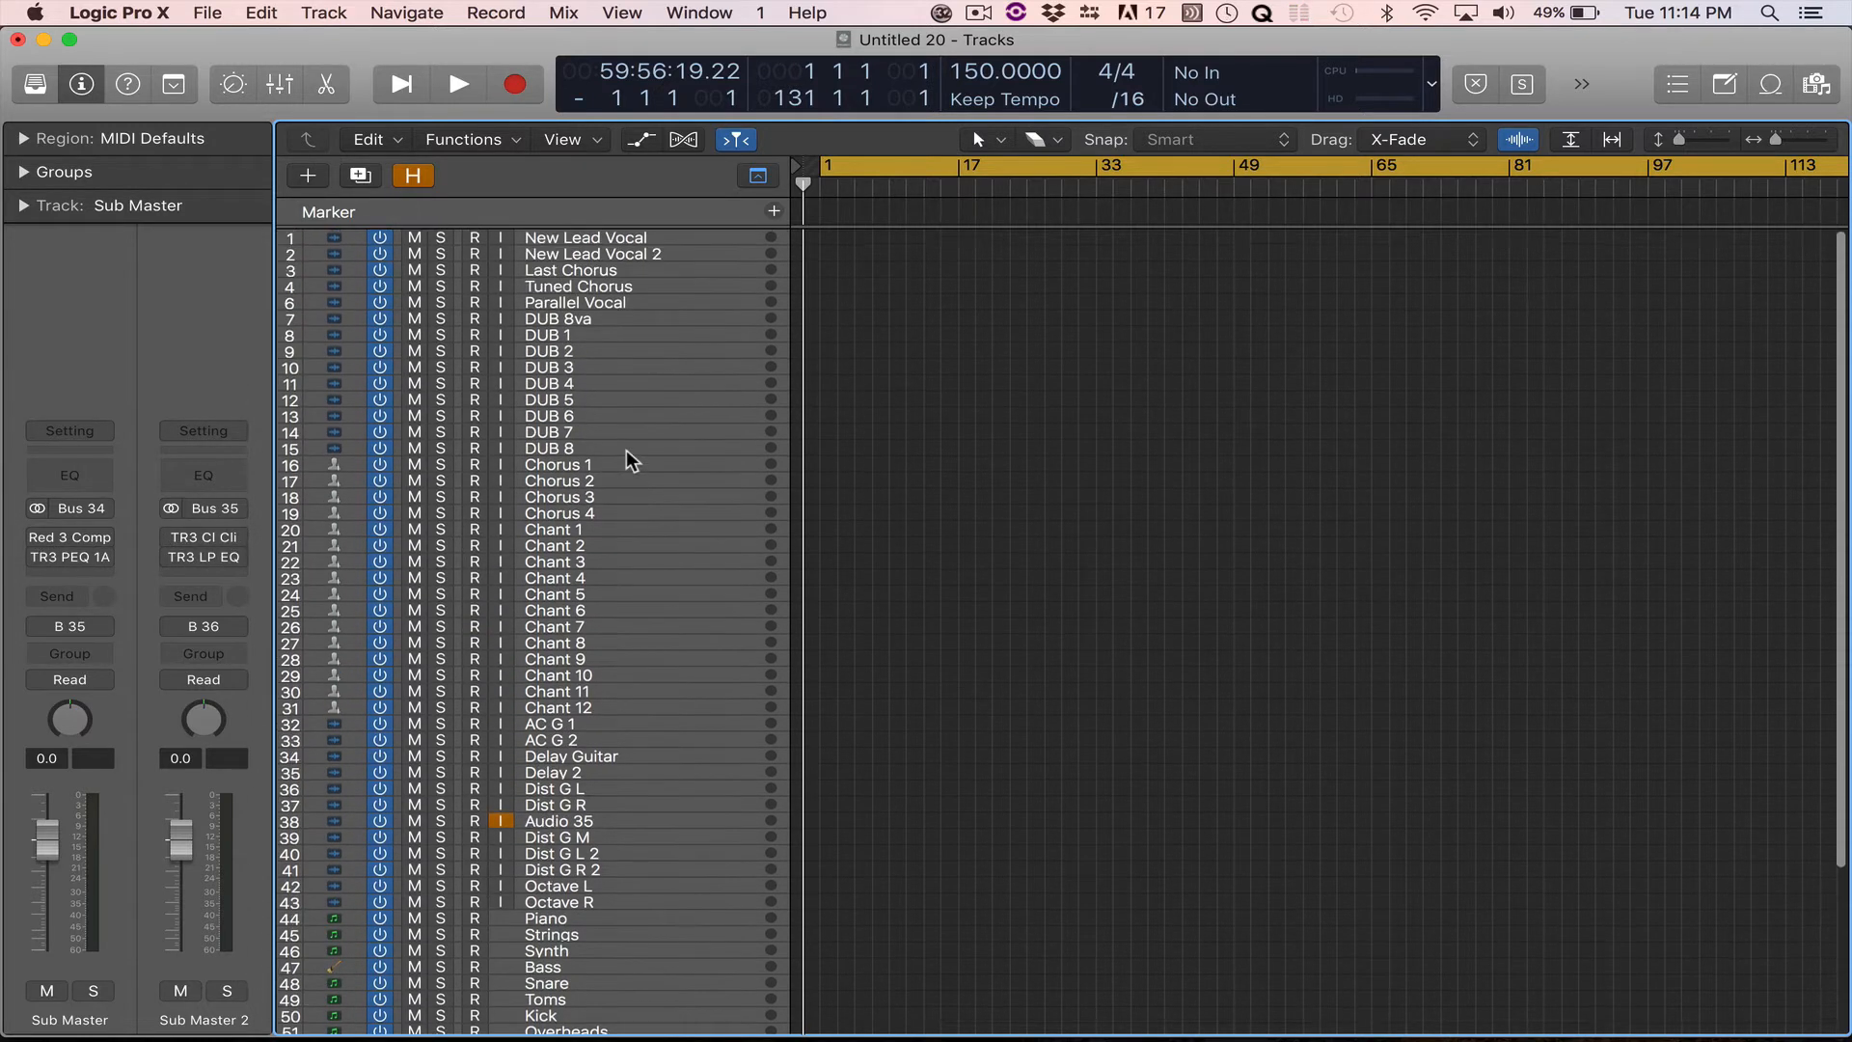
{"action": "scroll", "coordinate": [627, 449], "scroll_direction": "down", "scroll_amount": 3}
{"action": "scroll", "coordinate": [627, 450], "scroll_direction": "down", "scroll_amount": 4}
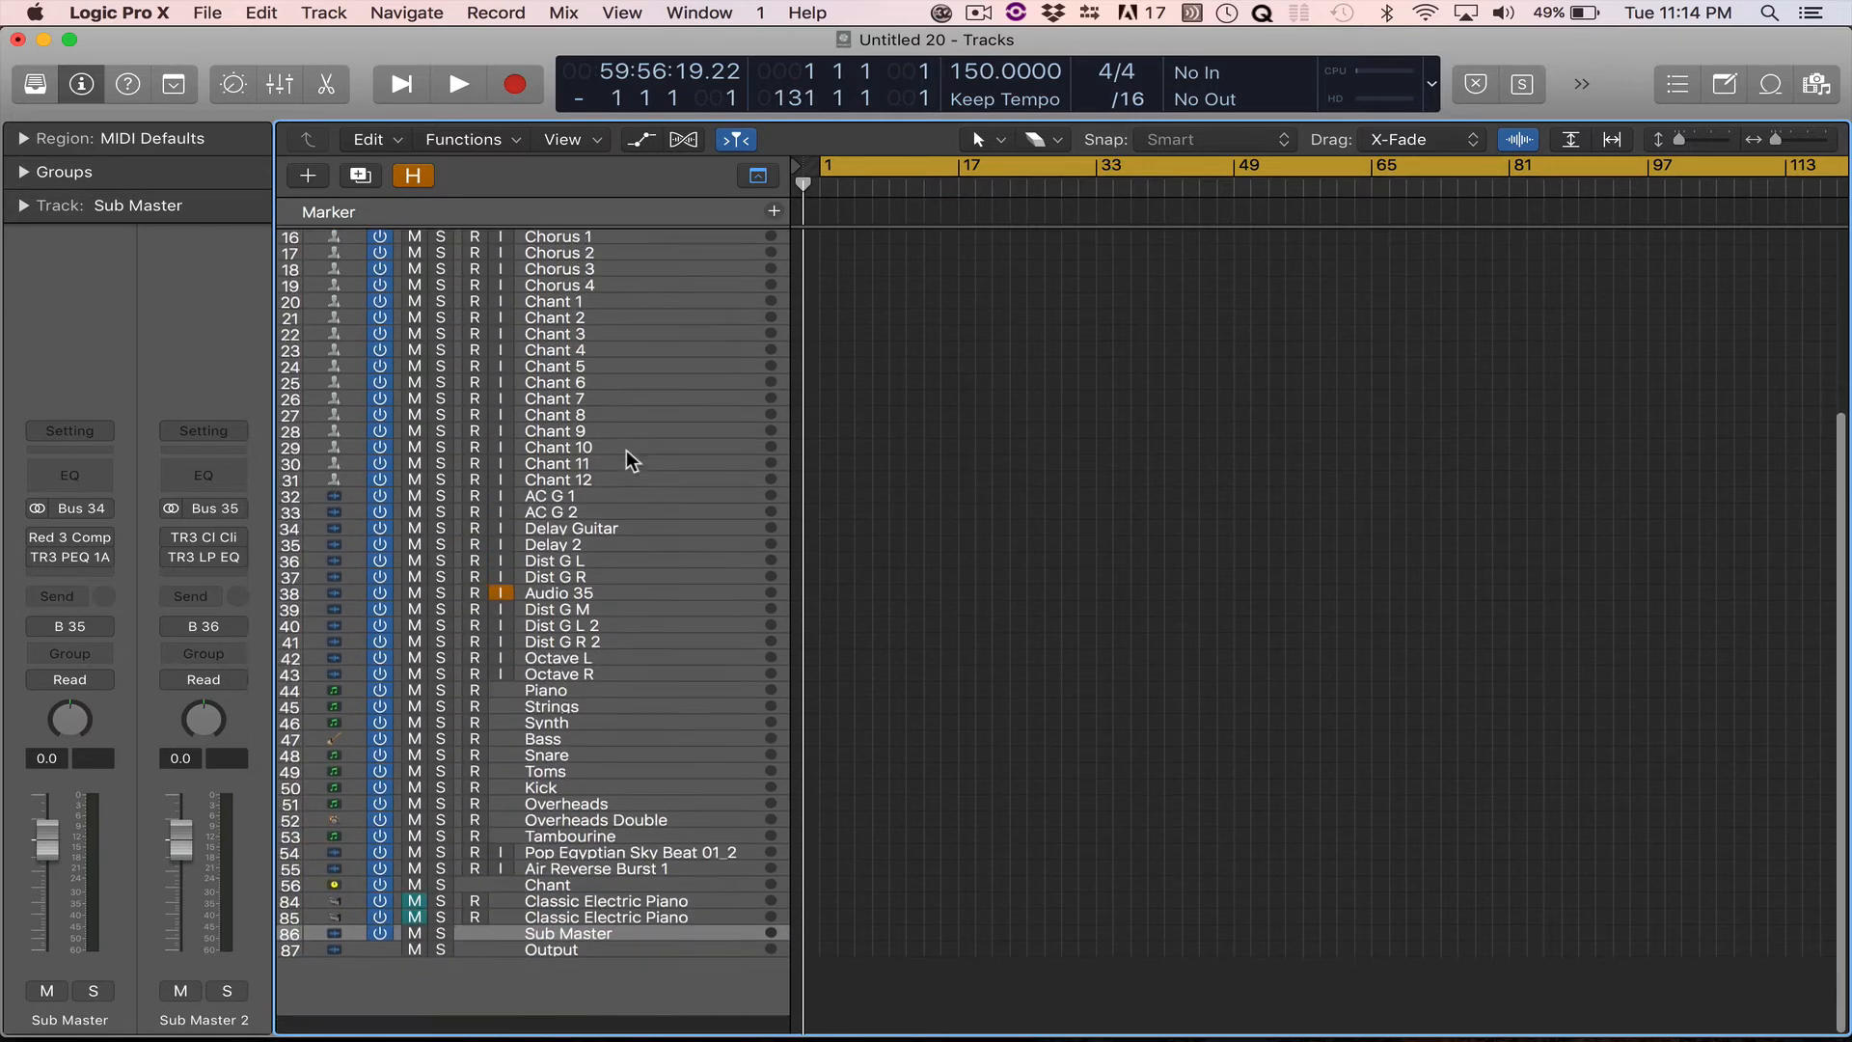
{"action": "scroll", "coordinate": [627, 450], "scroll_direction": "up", "scroll_amount": 3}
{"action": "scroll", "coordinate": [627, 450], "scroll_direction": "up", "scroll_amount": 2}
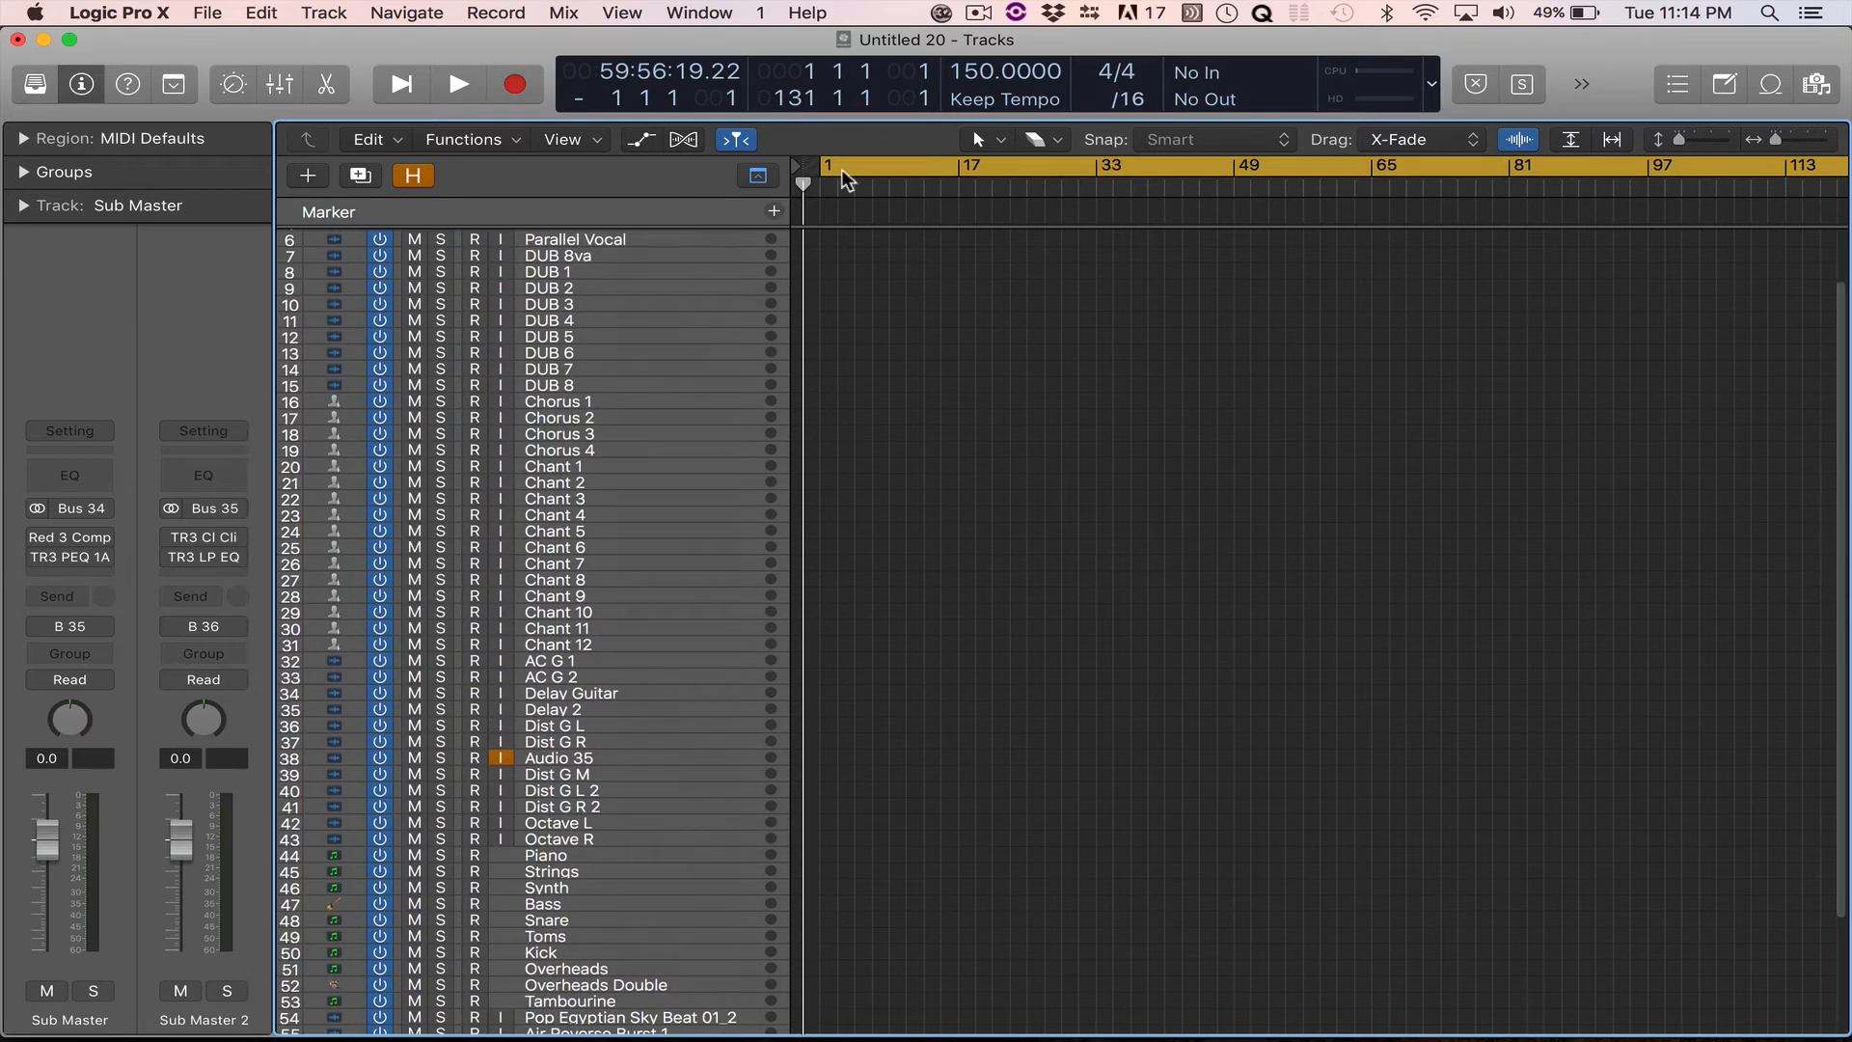
{"action": "scroll", "coordinate": [935, 241], "scroll_direction": "up", "scroll_amount": 2}
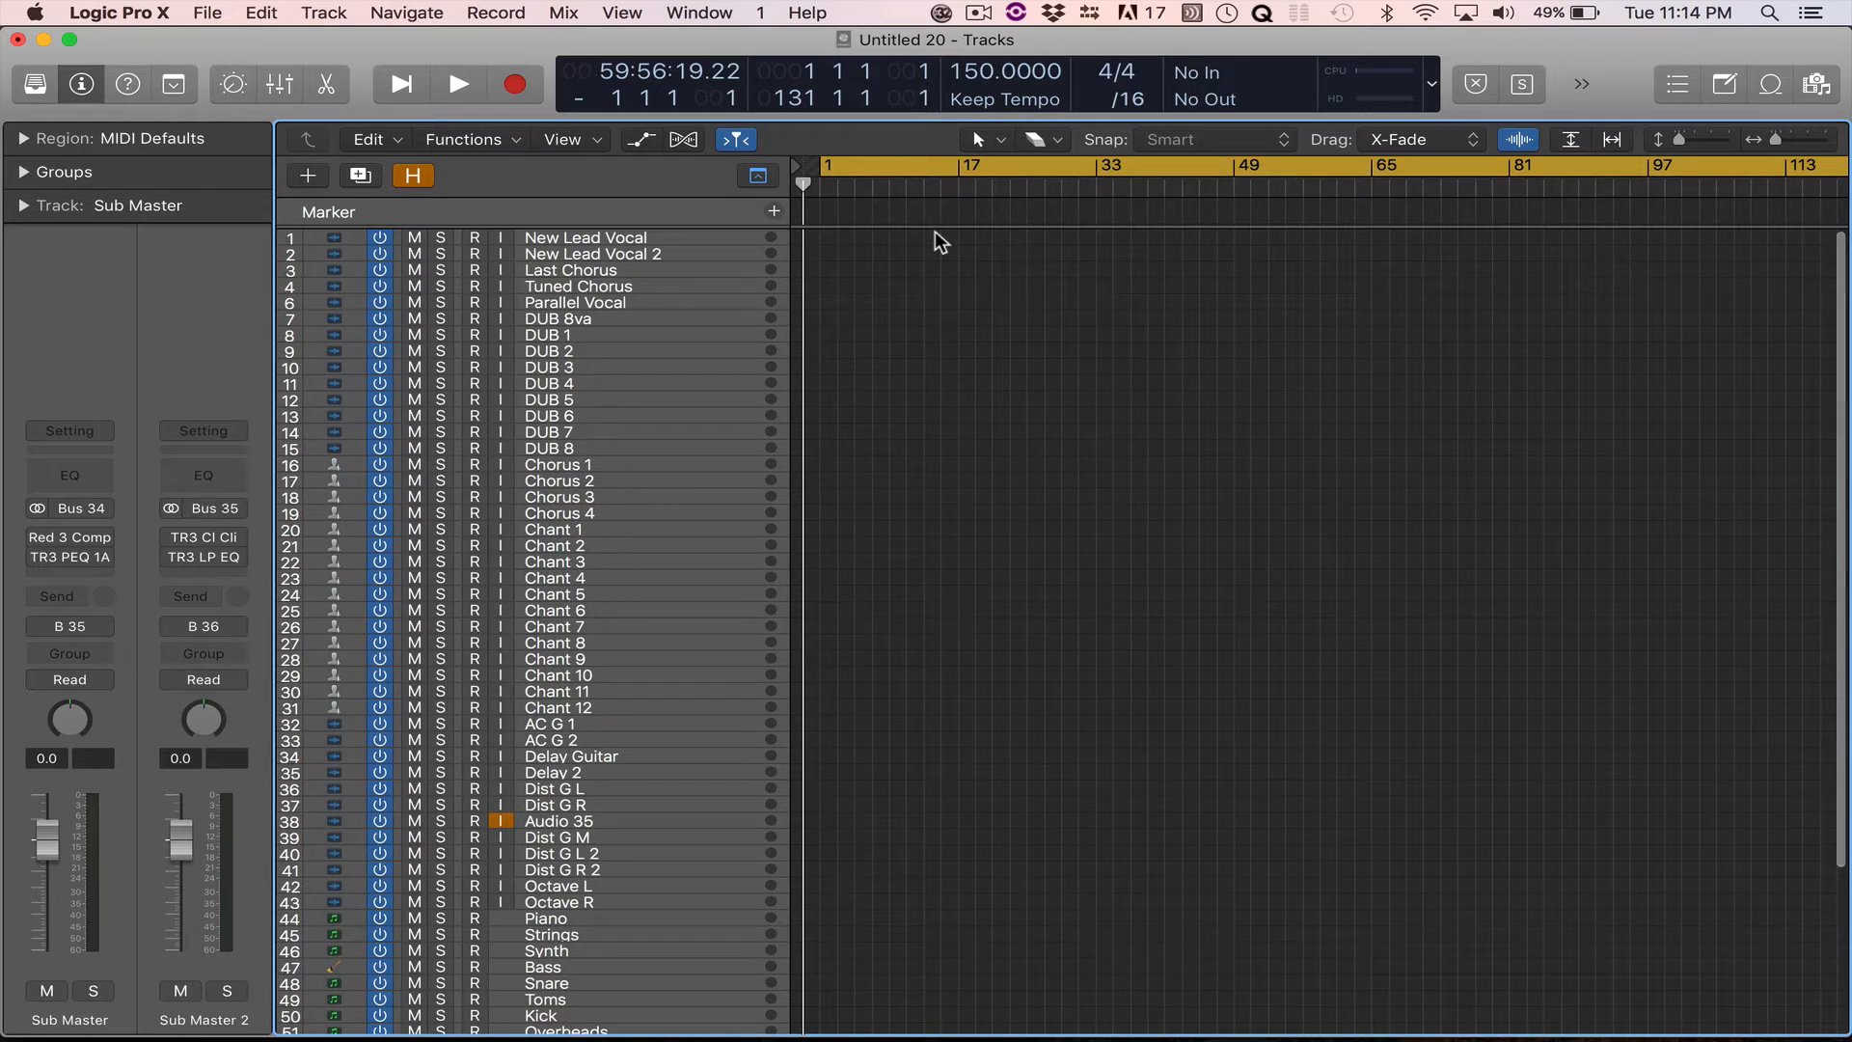
Show the New from Template command and dismiss it without creating a project.
{"action": "left_click", "coordinate": [210, 14]}
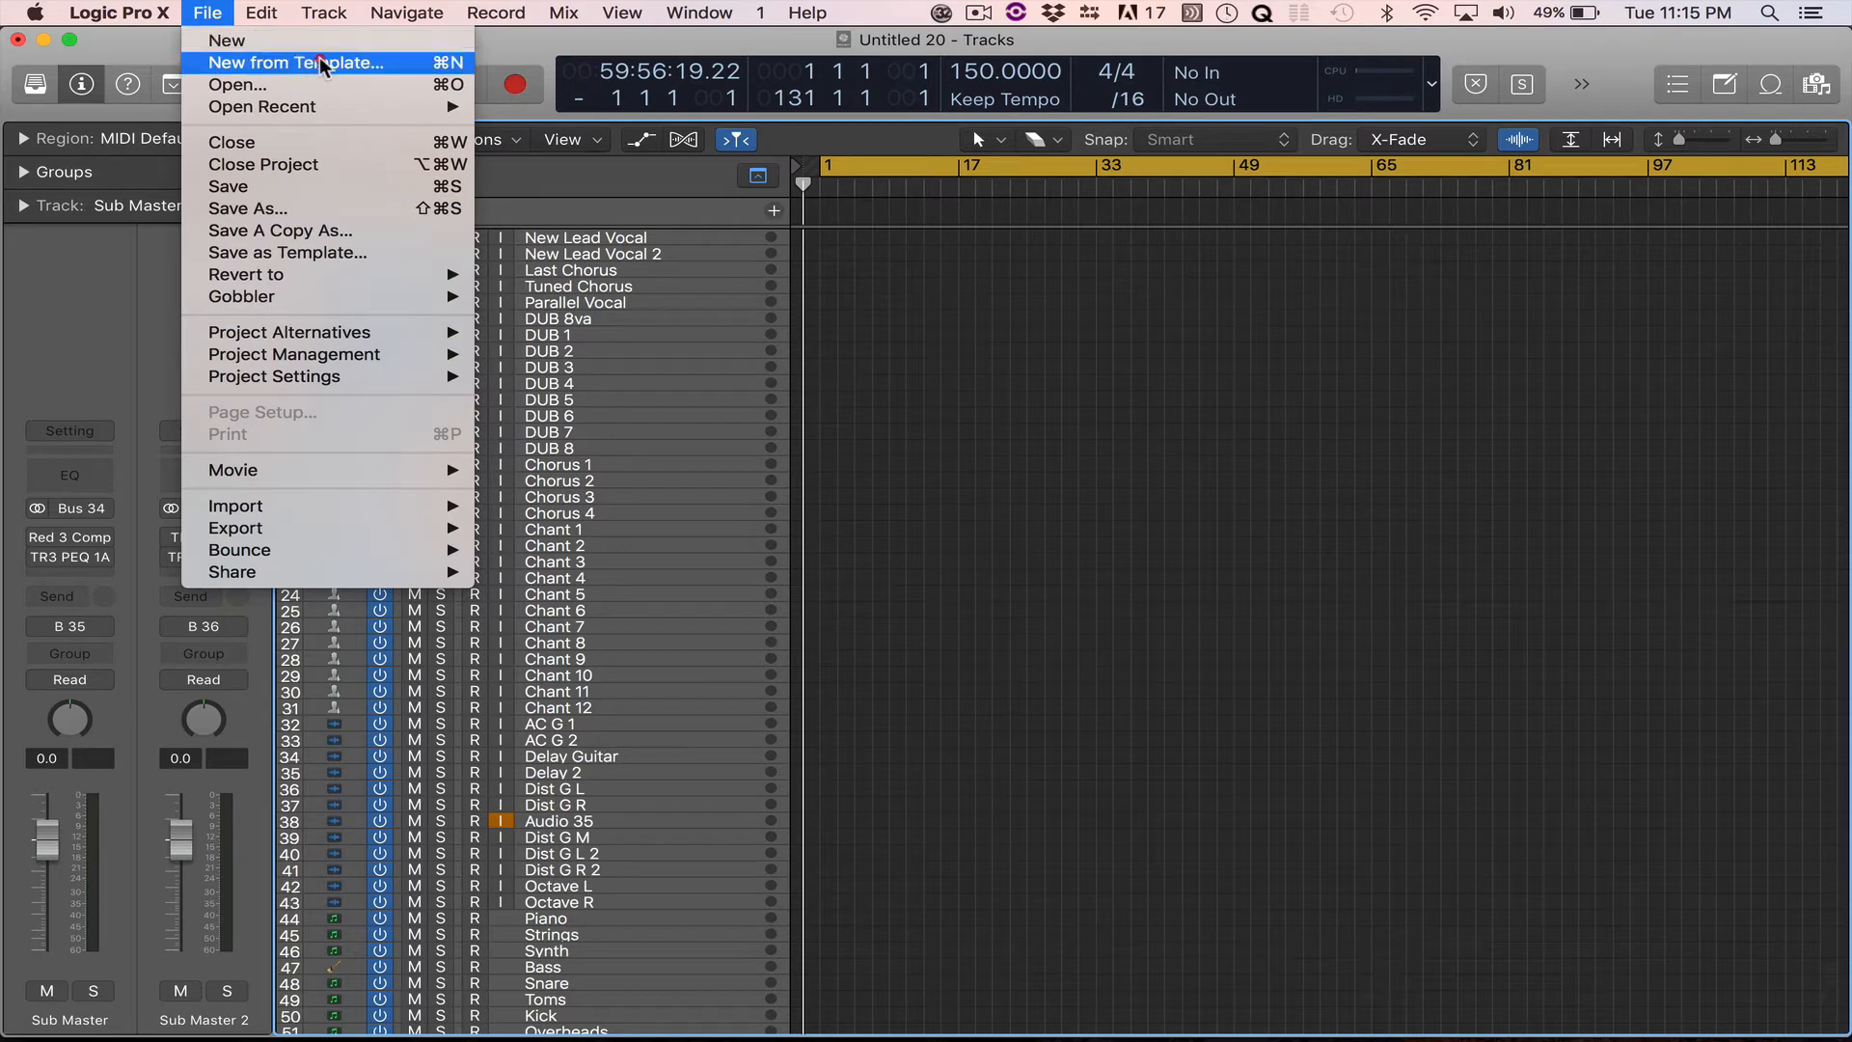
{"action": "left_click", "coordinate": [847, 324]}
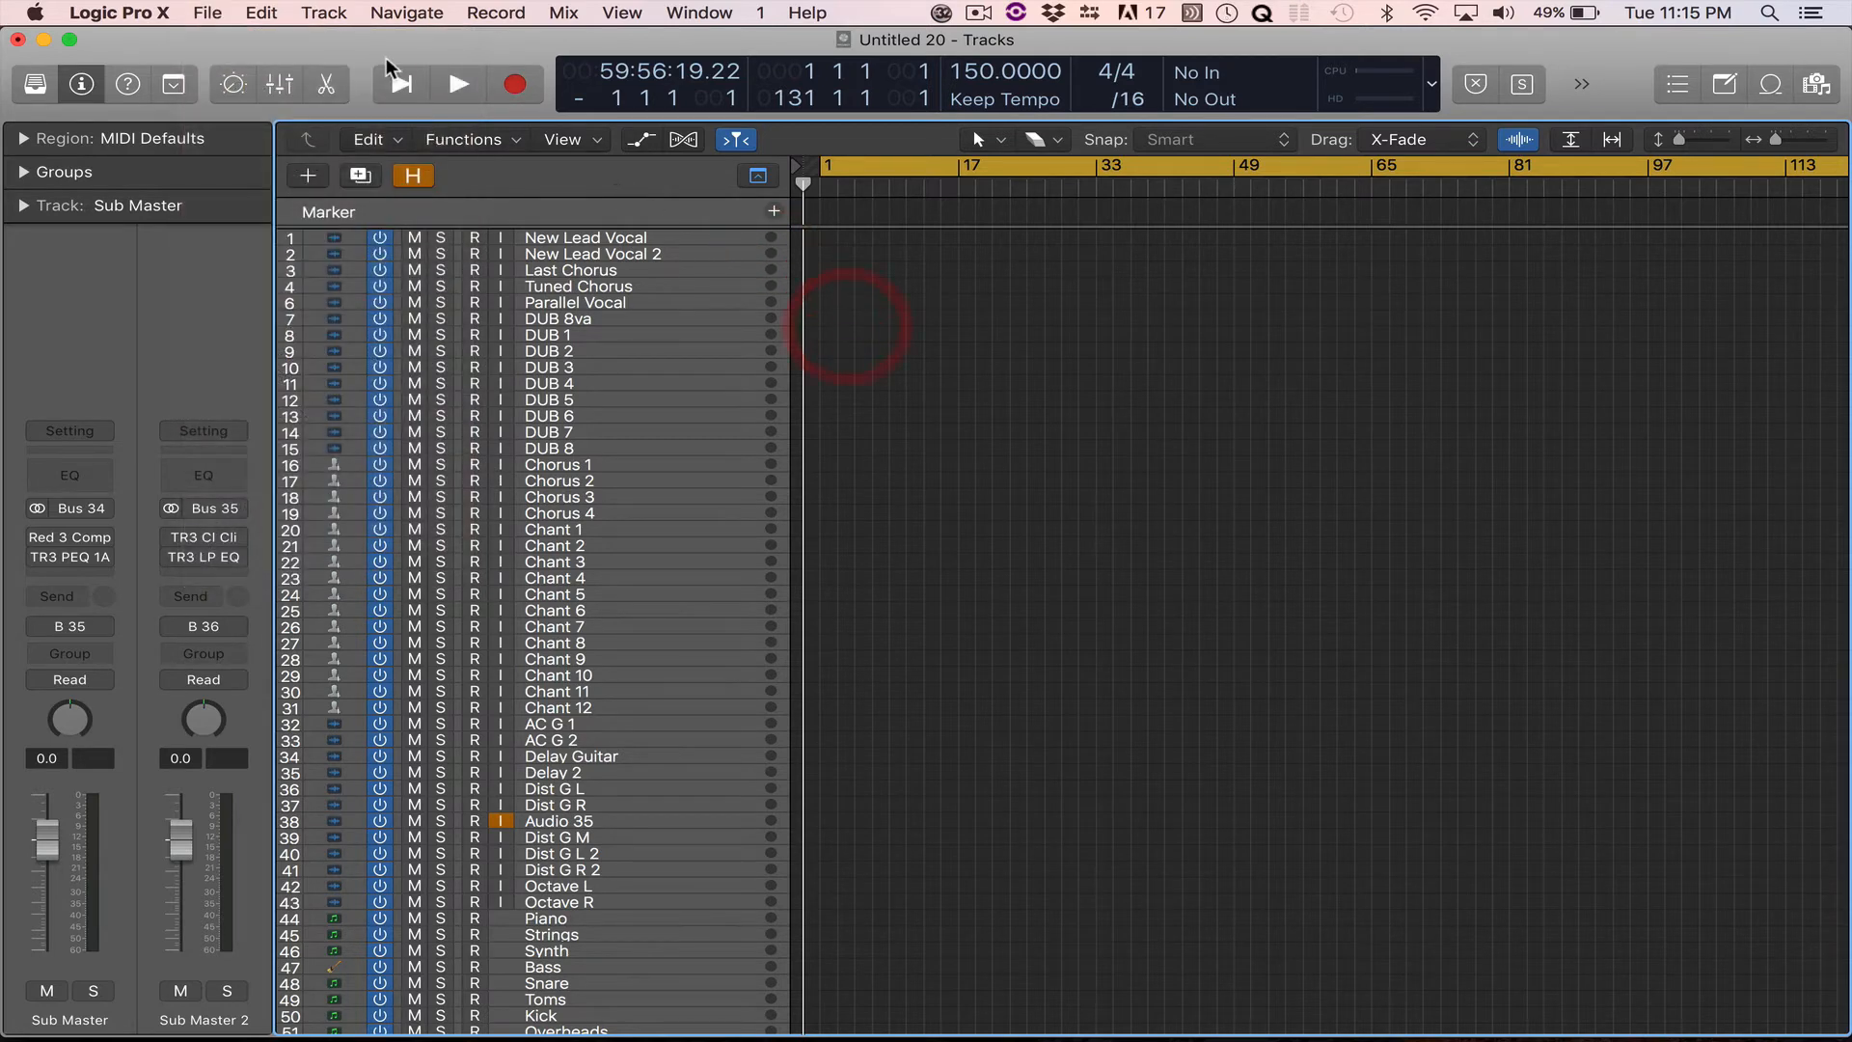
Create a new project with one audio track, keeping the current project open, and enlarge its window to fill the screen.
{"action": "left_click", "coordinate": [207, 13]}
{"action": "left_click", "coordinate": [214, 37]}
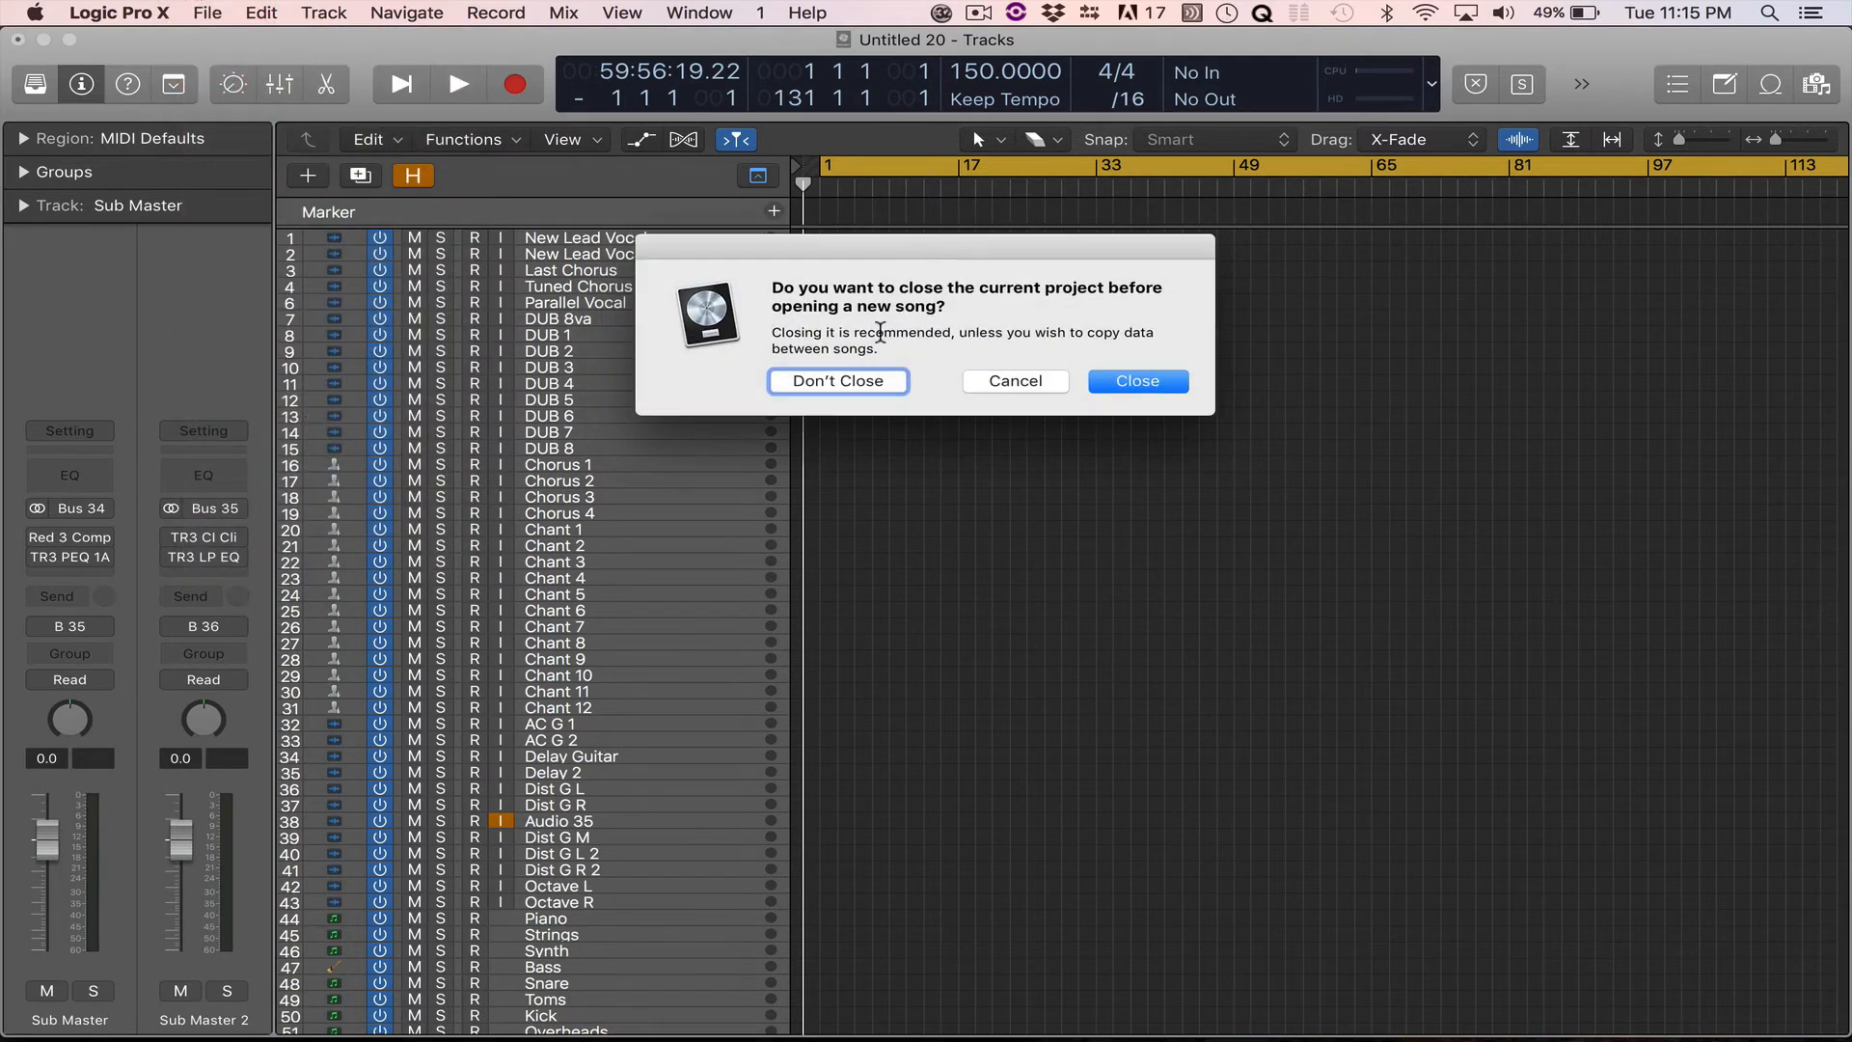
{"action": "left_click", "coordinate": [845, 380]}
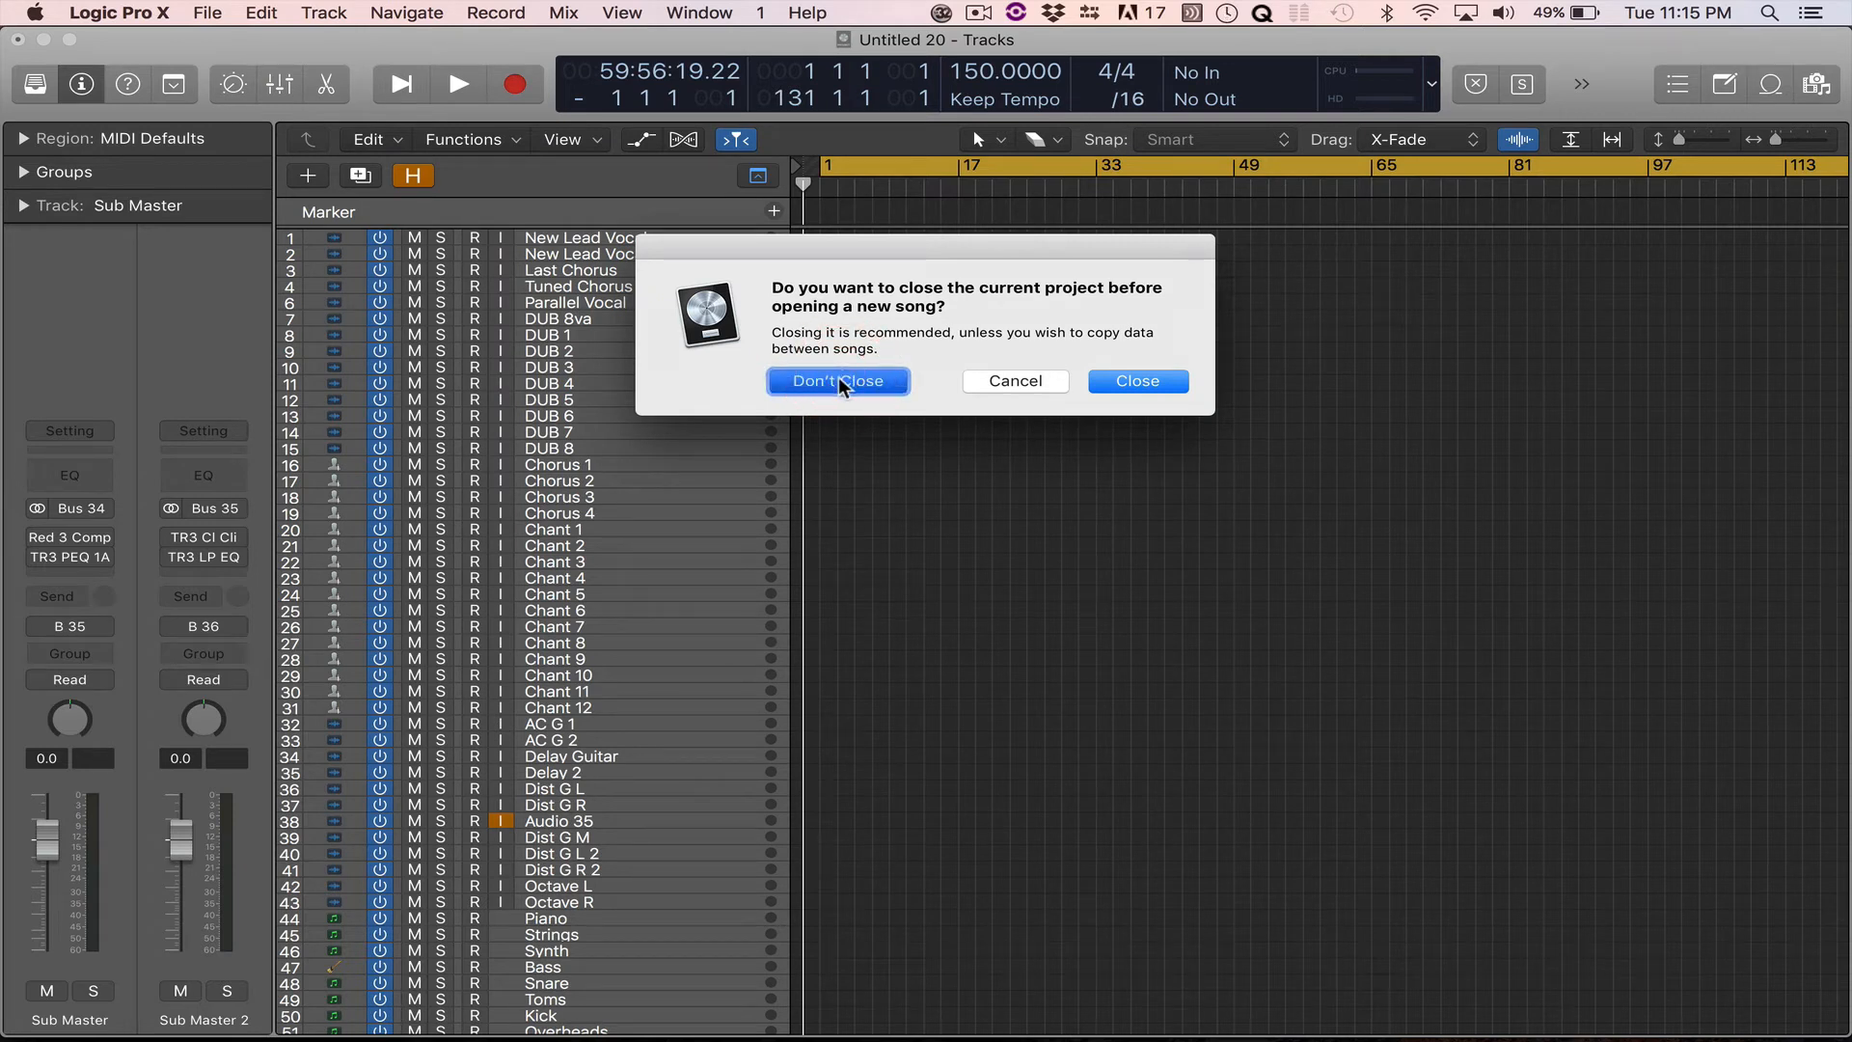
{"action": "left_click", "coordinate": [847, 378]}
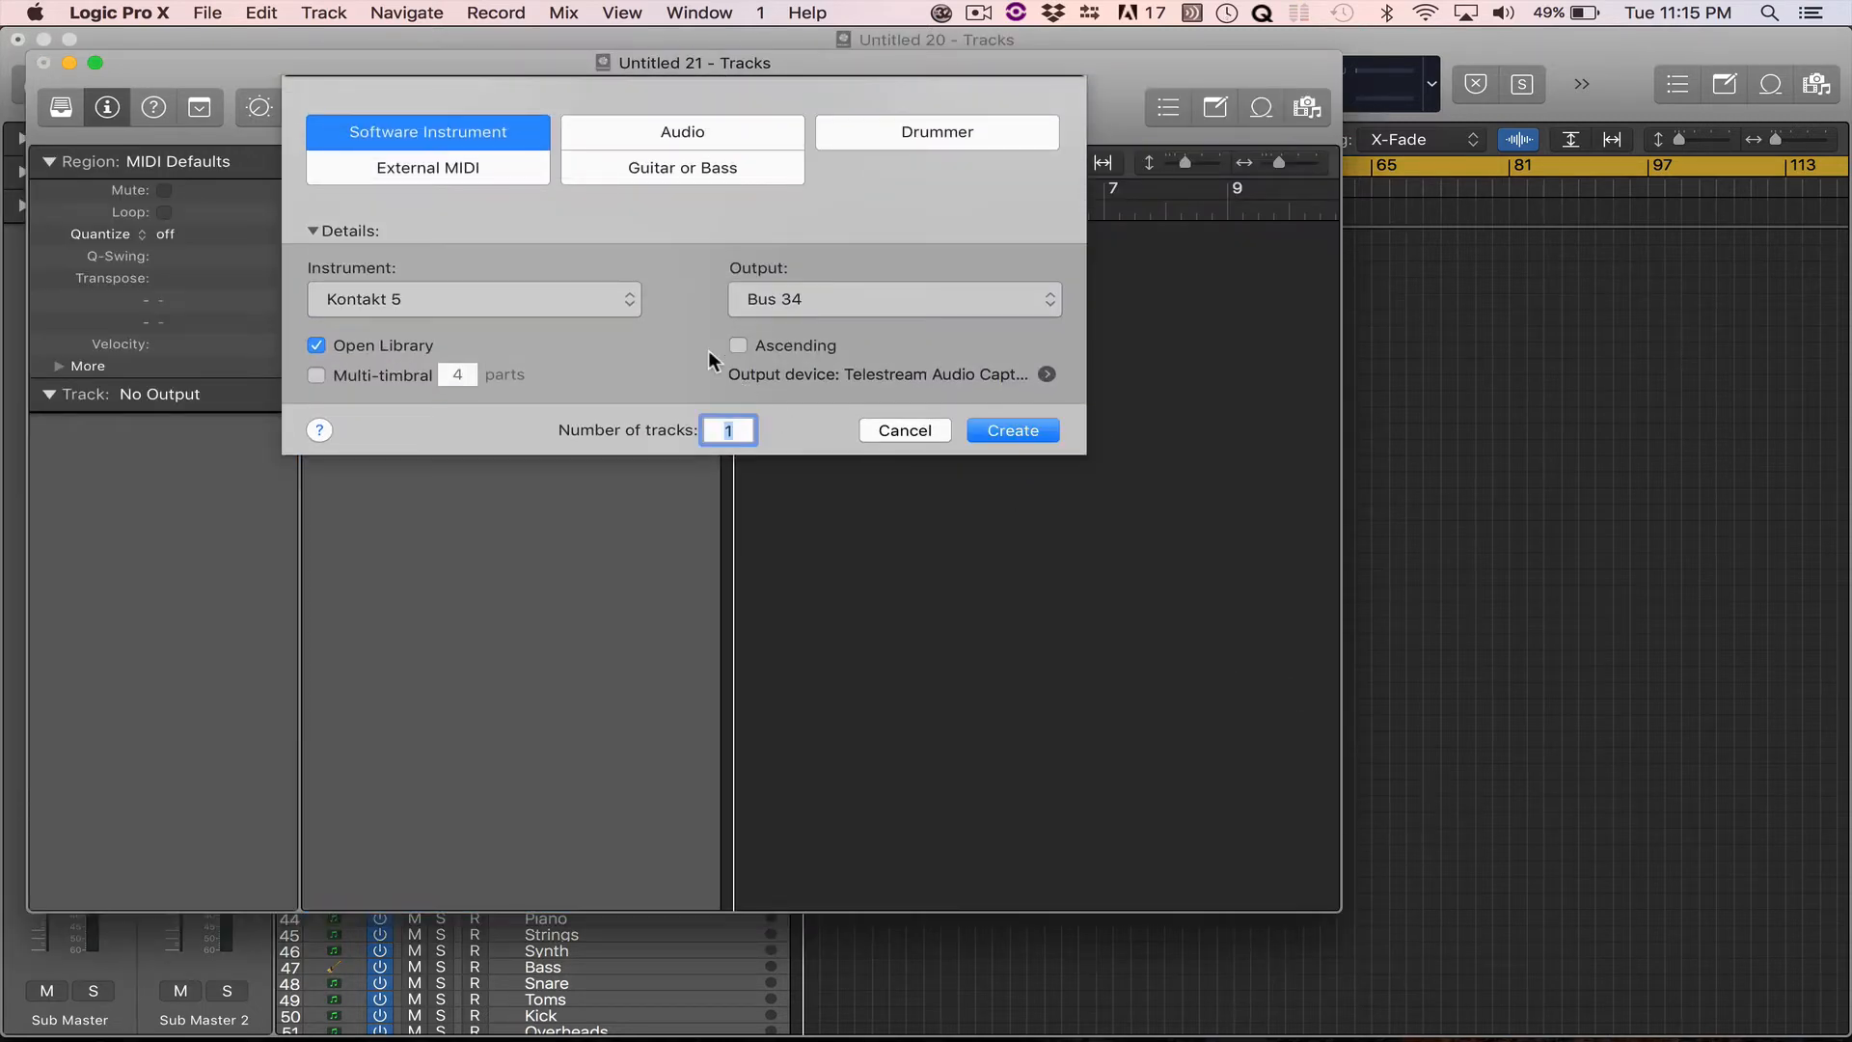
{"action": "left_click", "coordinate": [662, 142]}
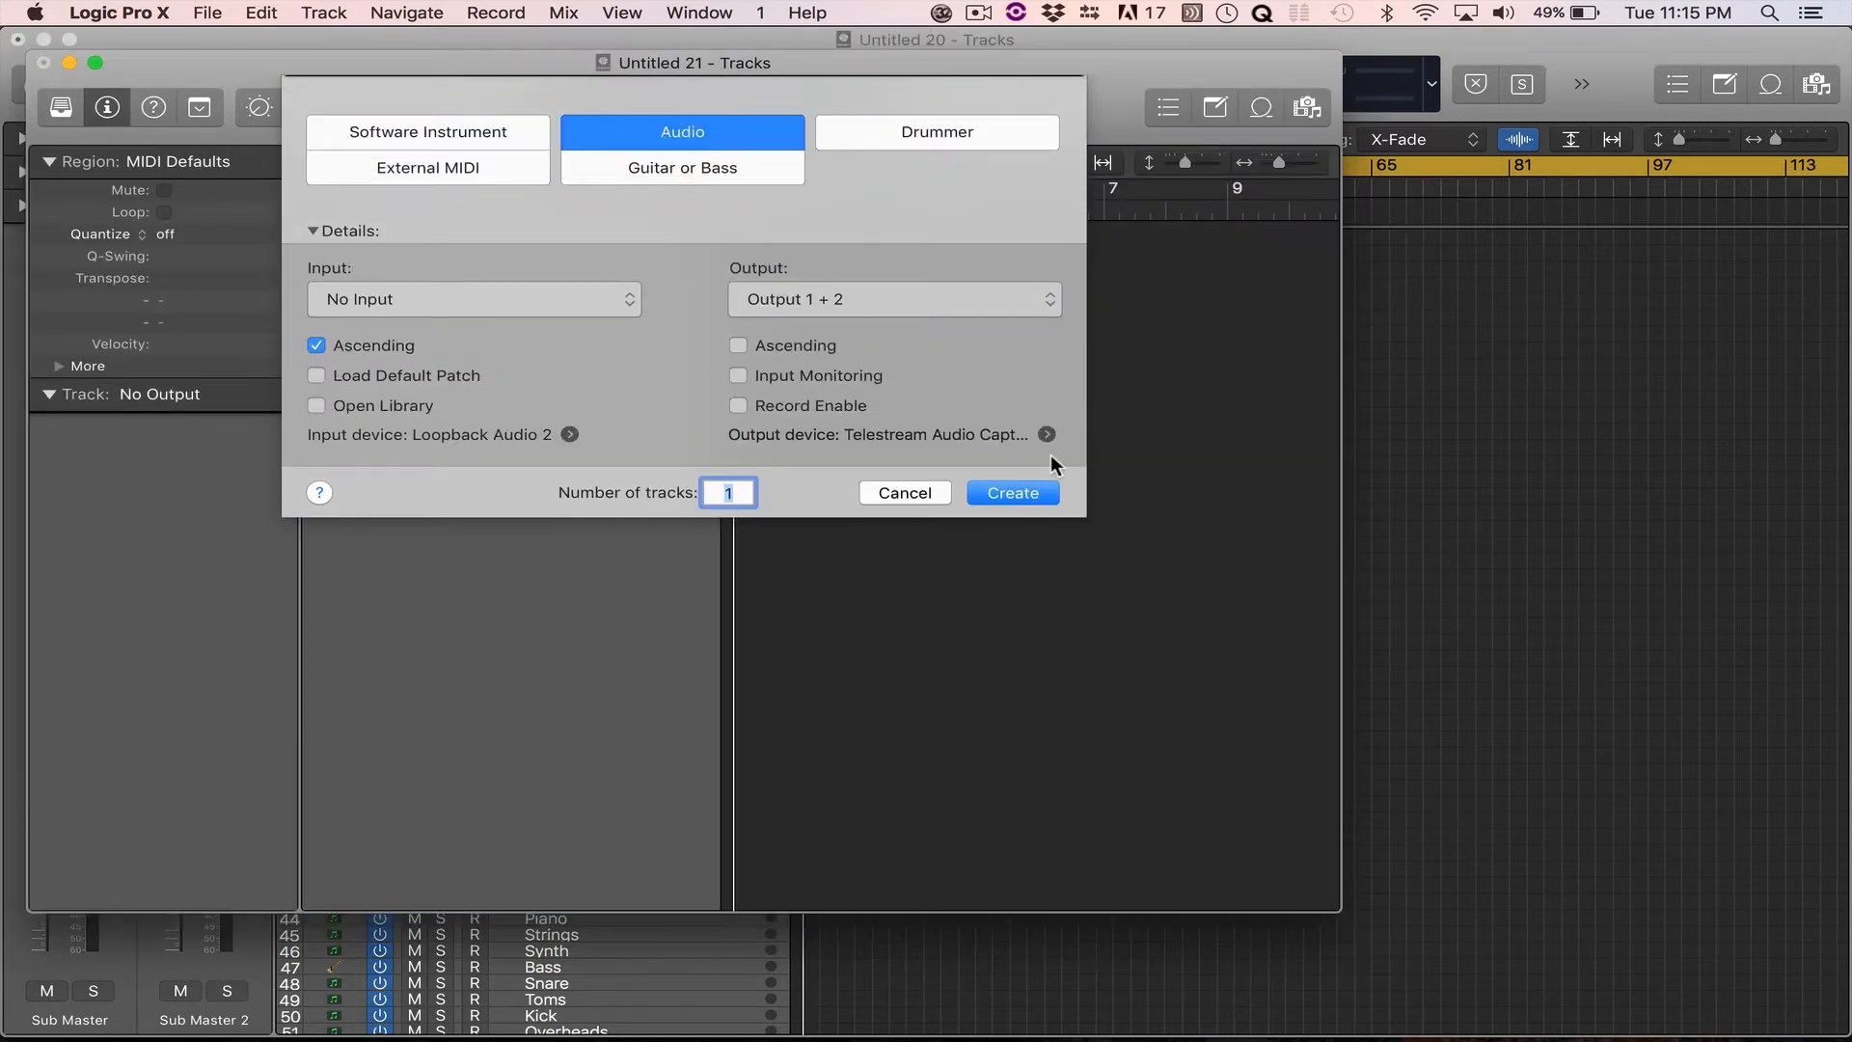
{"action": "left_click", "coordinate": [1013, 492]}
{"action": "left_click_drag", "start_coordinate": [1337, 907], "coordinate": [1845, 1035]}
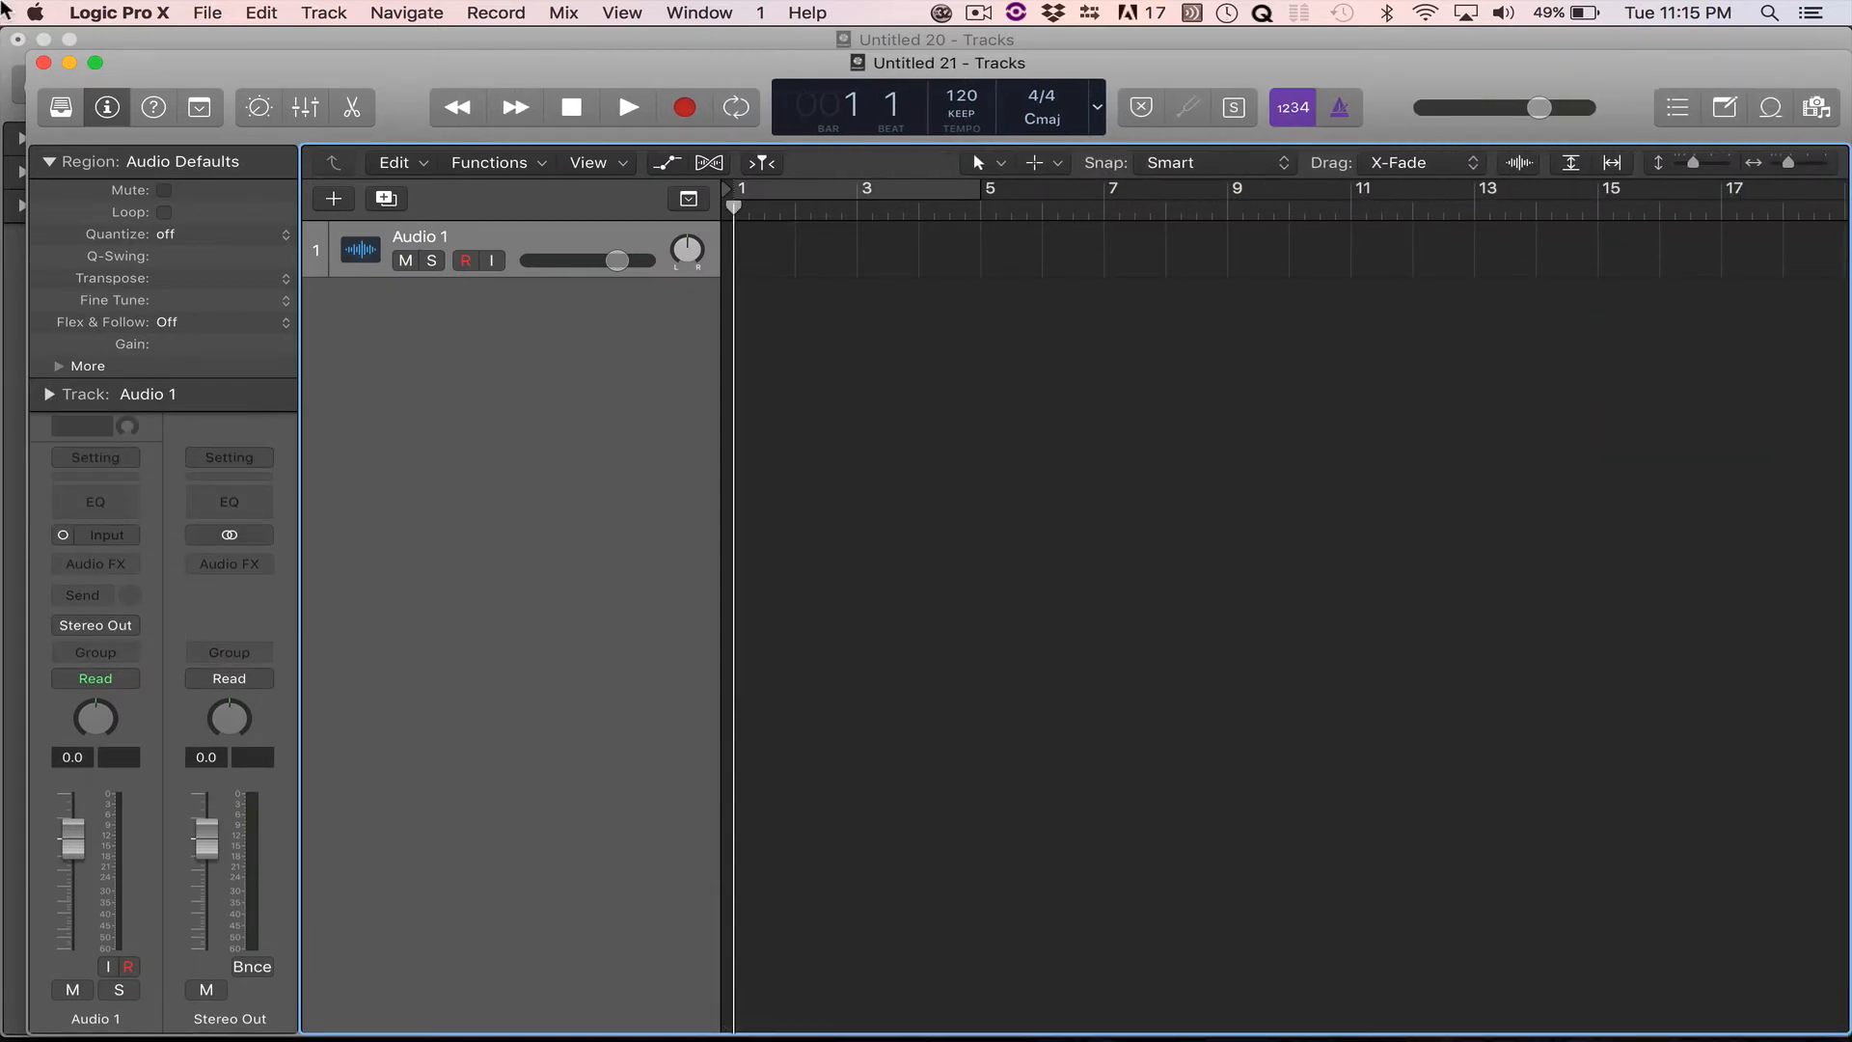
{"action": "left_click_drag", "start_coordinate": [29, 53], "coordinate": [3, 27]}
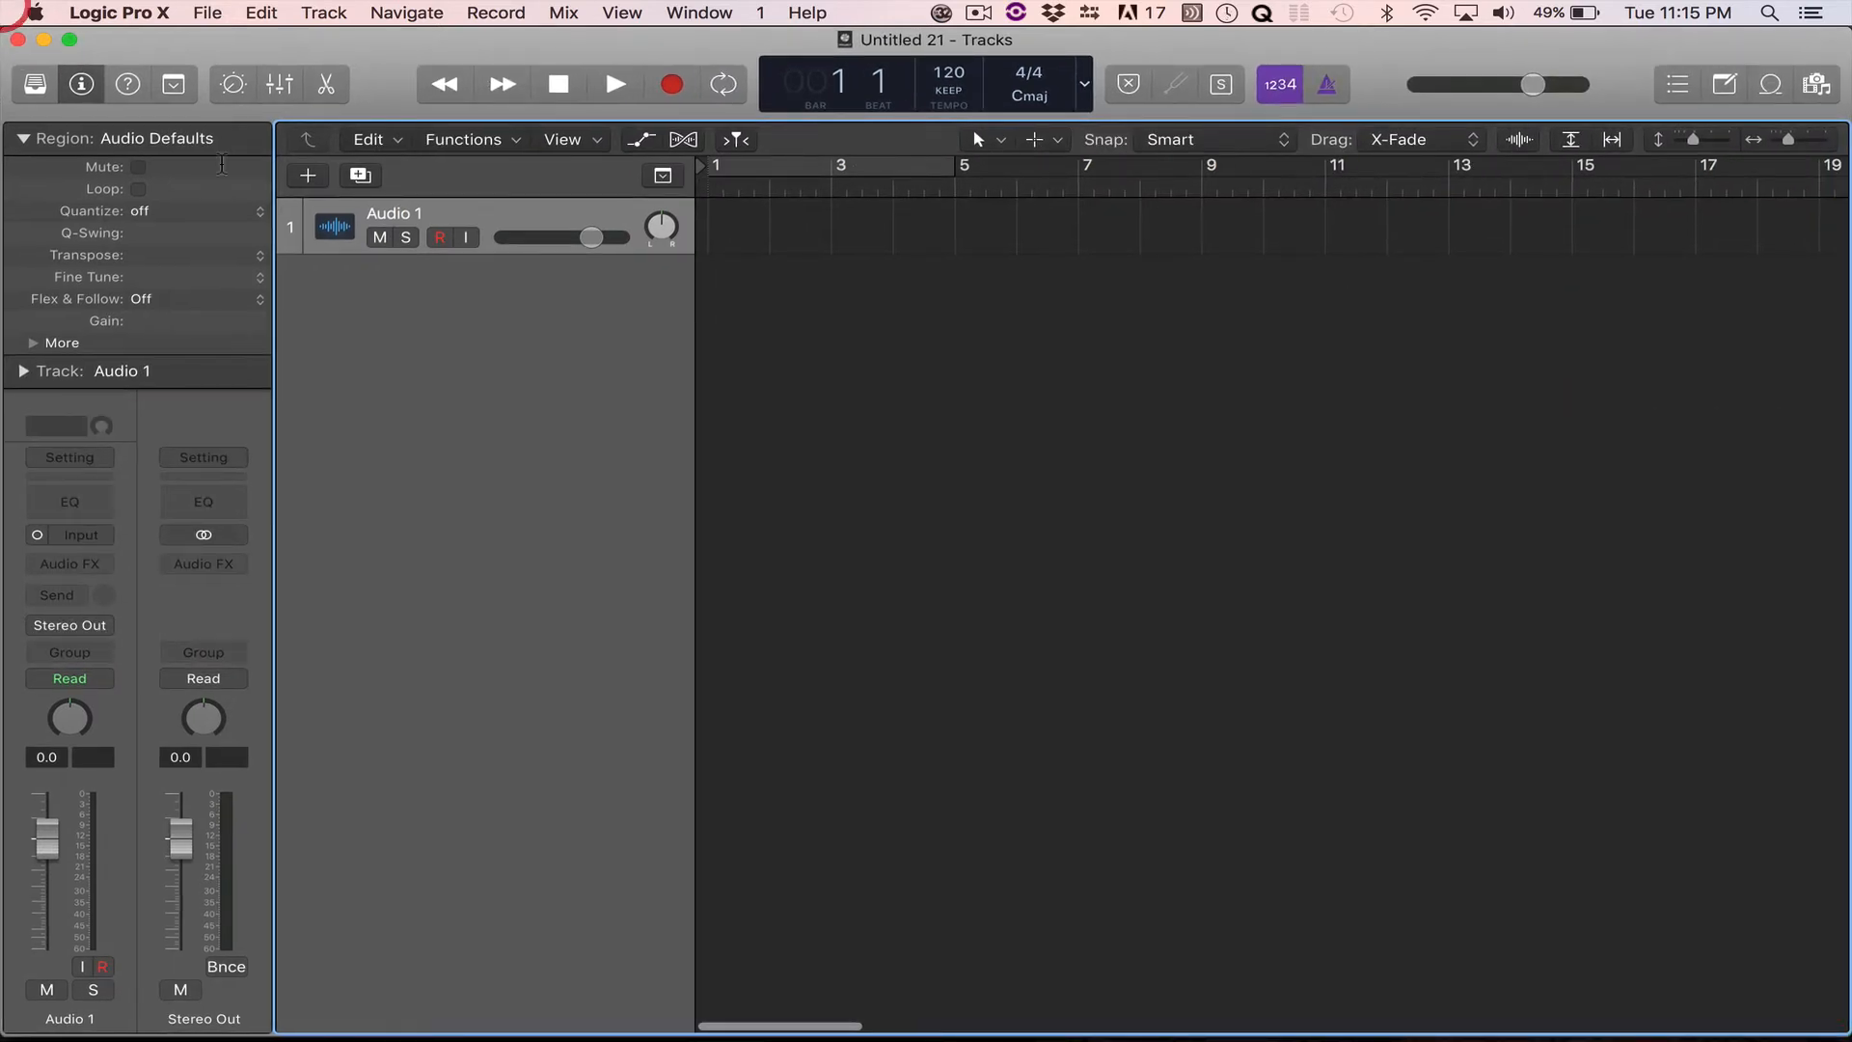
Rename the audio track as Vocal and look at its channel input choices without changing them.
{"action": "double_click", "coordinate": [398, 207]}
{"action": "type", "text": "Vocal"}
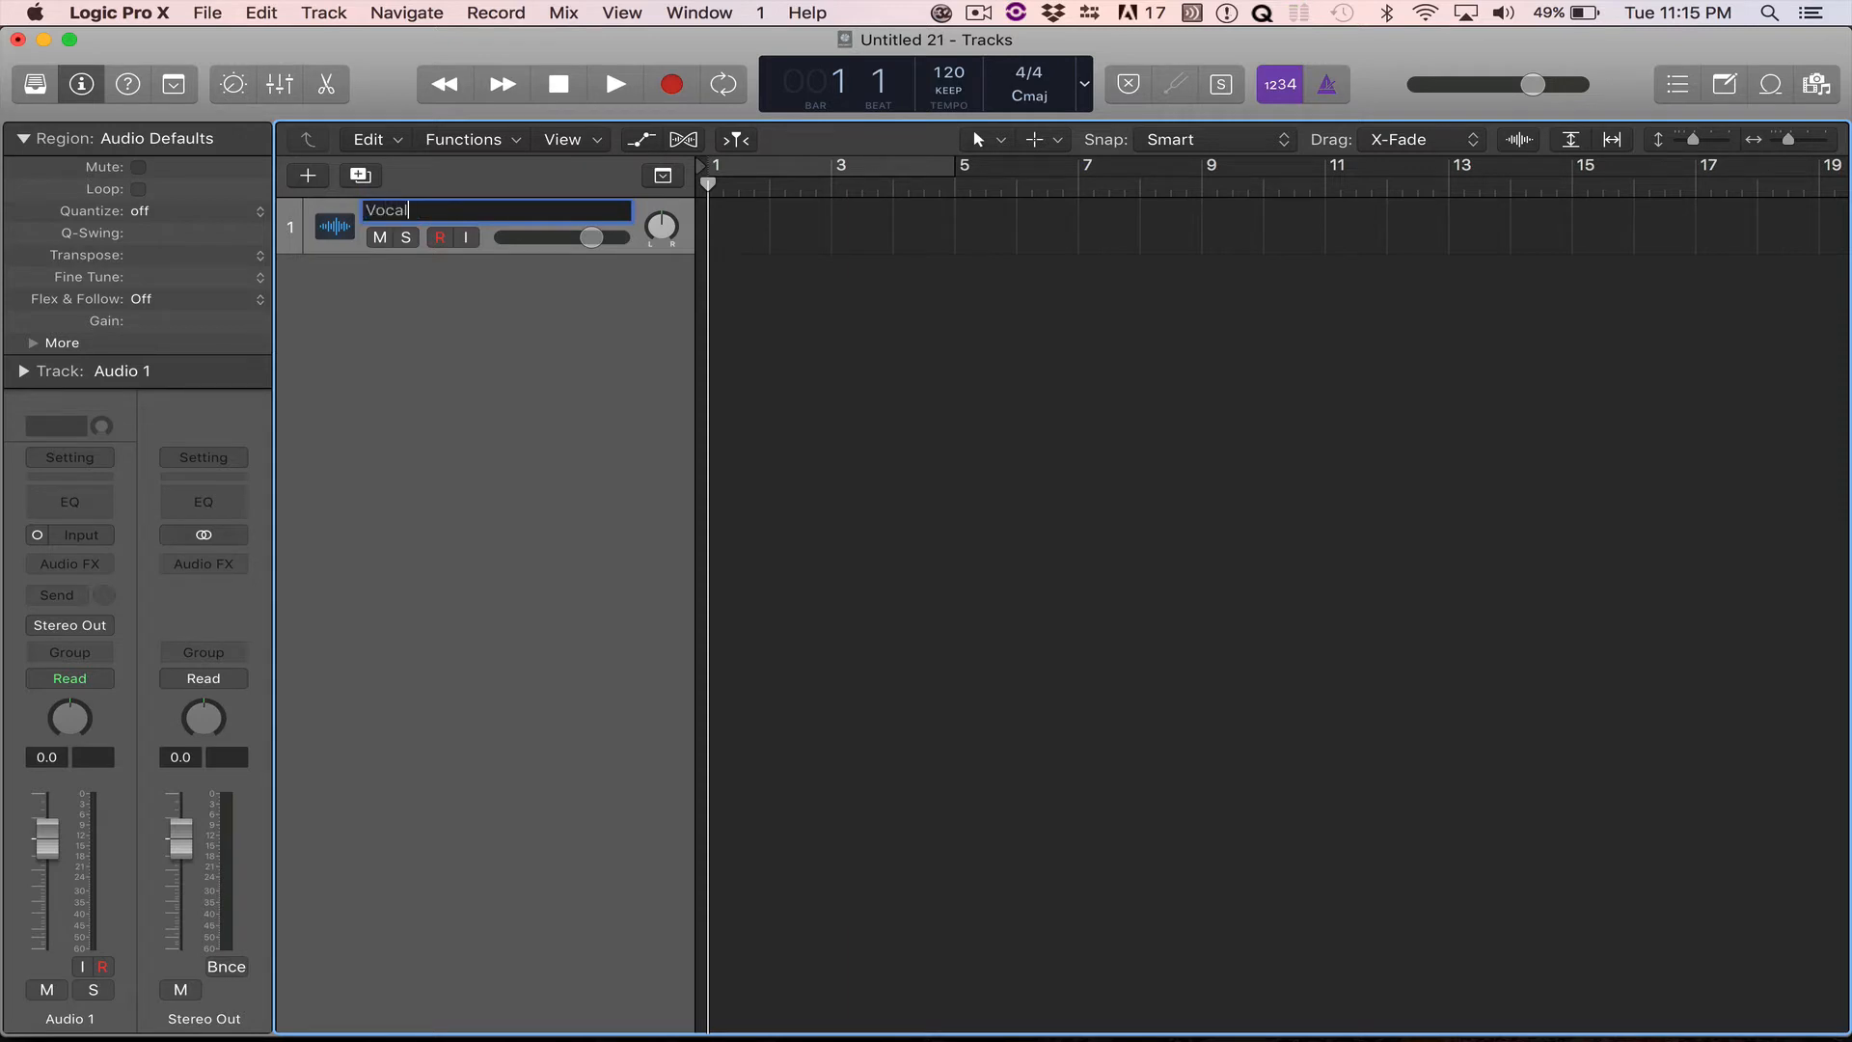
{"action": "key", "text": "Return"}
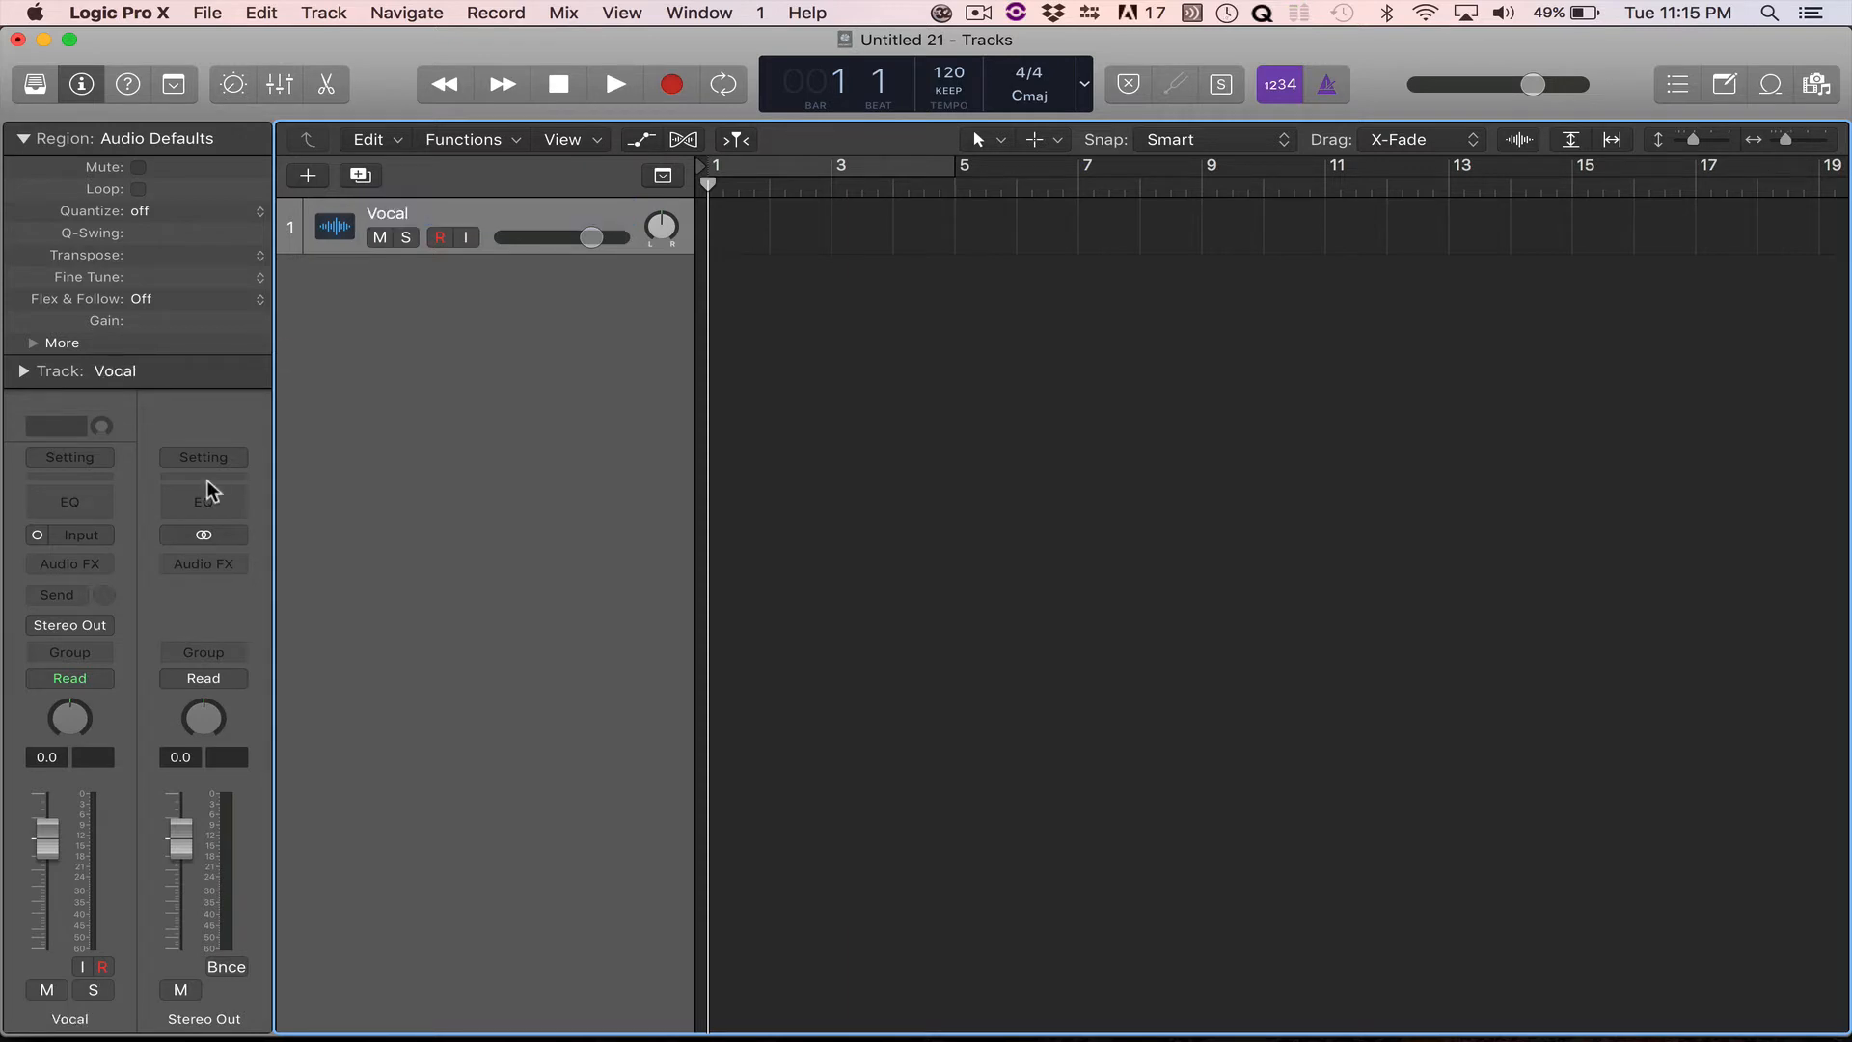
{"action": "left_click", "coordinate": [82, 536]}
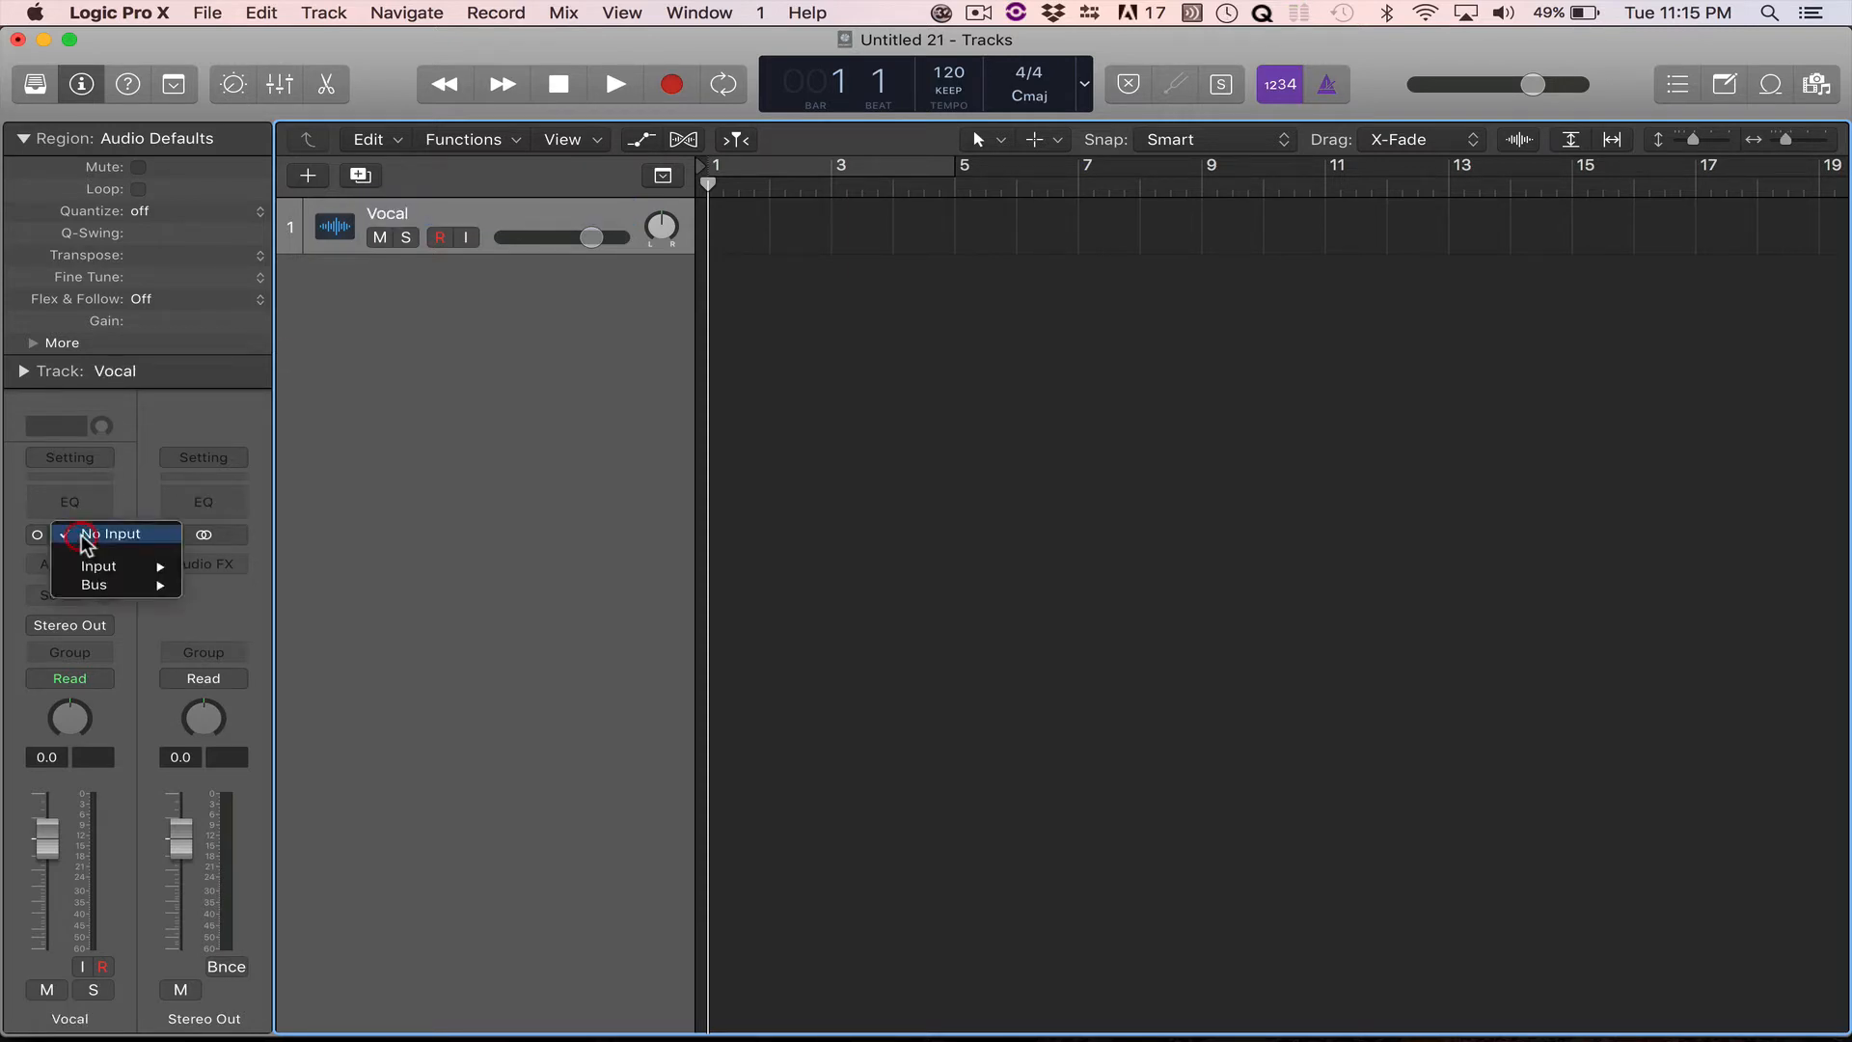
{"action": "left_click", "coordinate": [12, 516]}
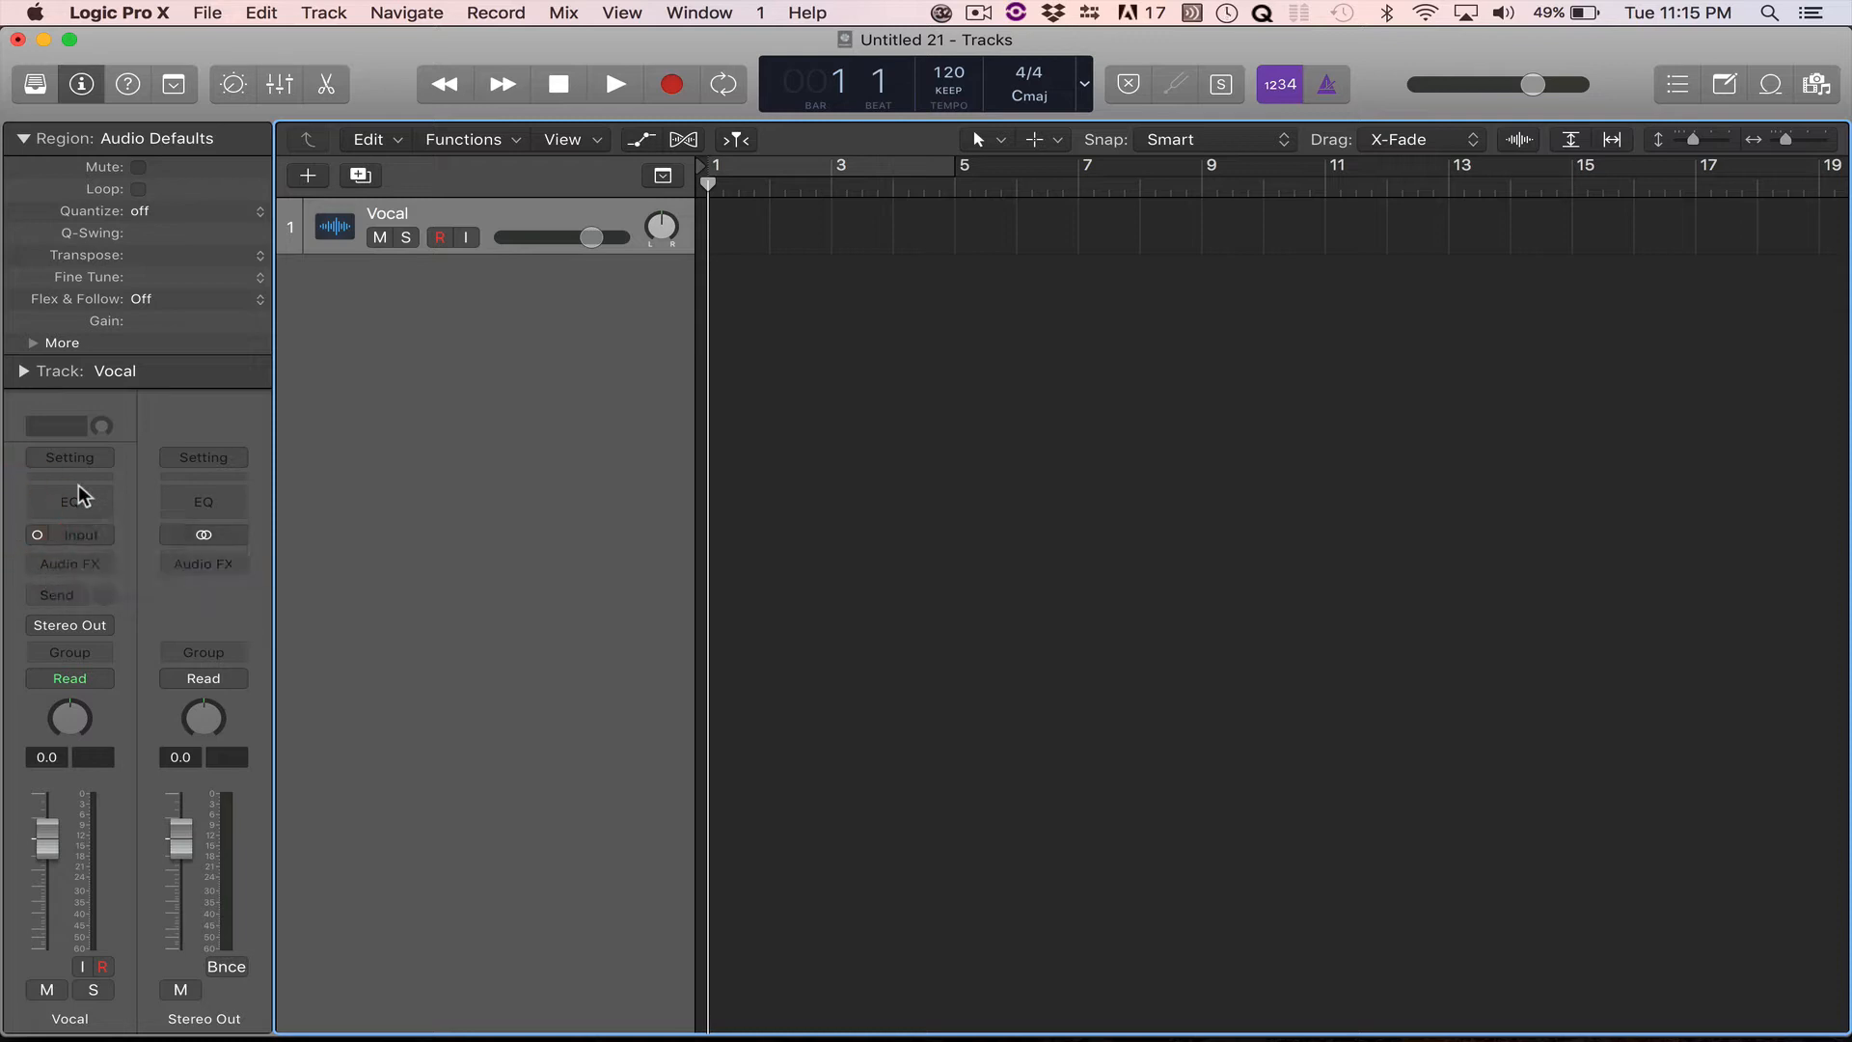
Insert a Channel EQ on the Vocal channel strip, view it and close the plug-in window.
{"action": "left_click", "coordinate": [81, 571]}
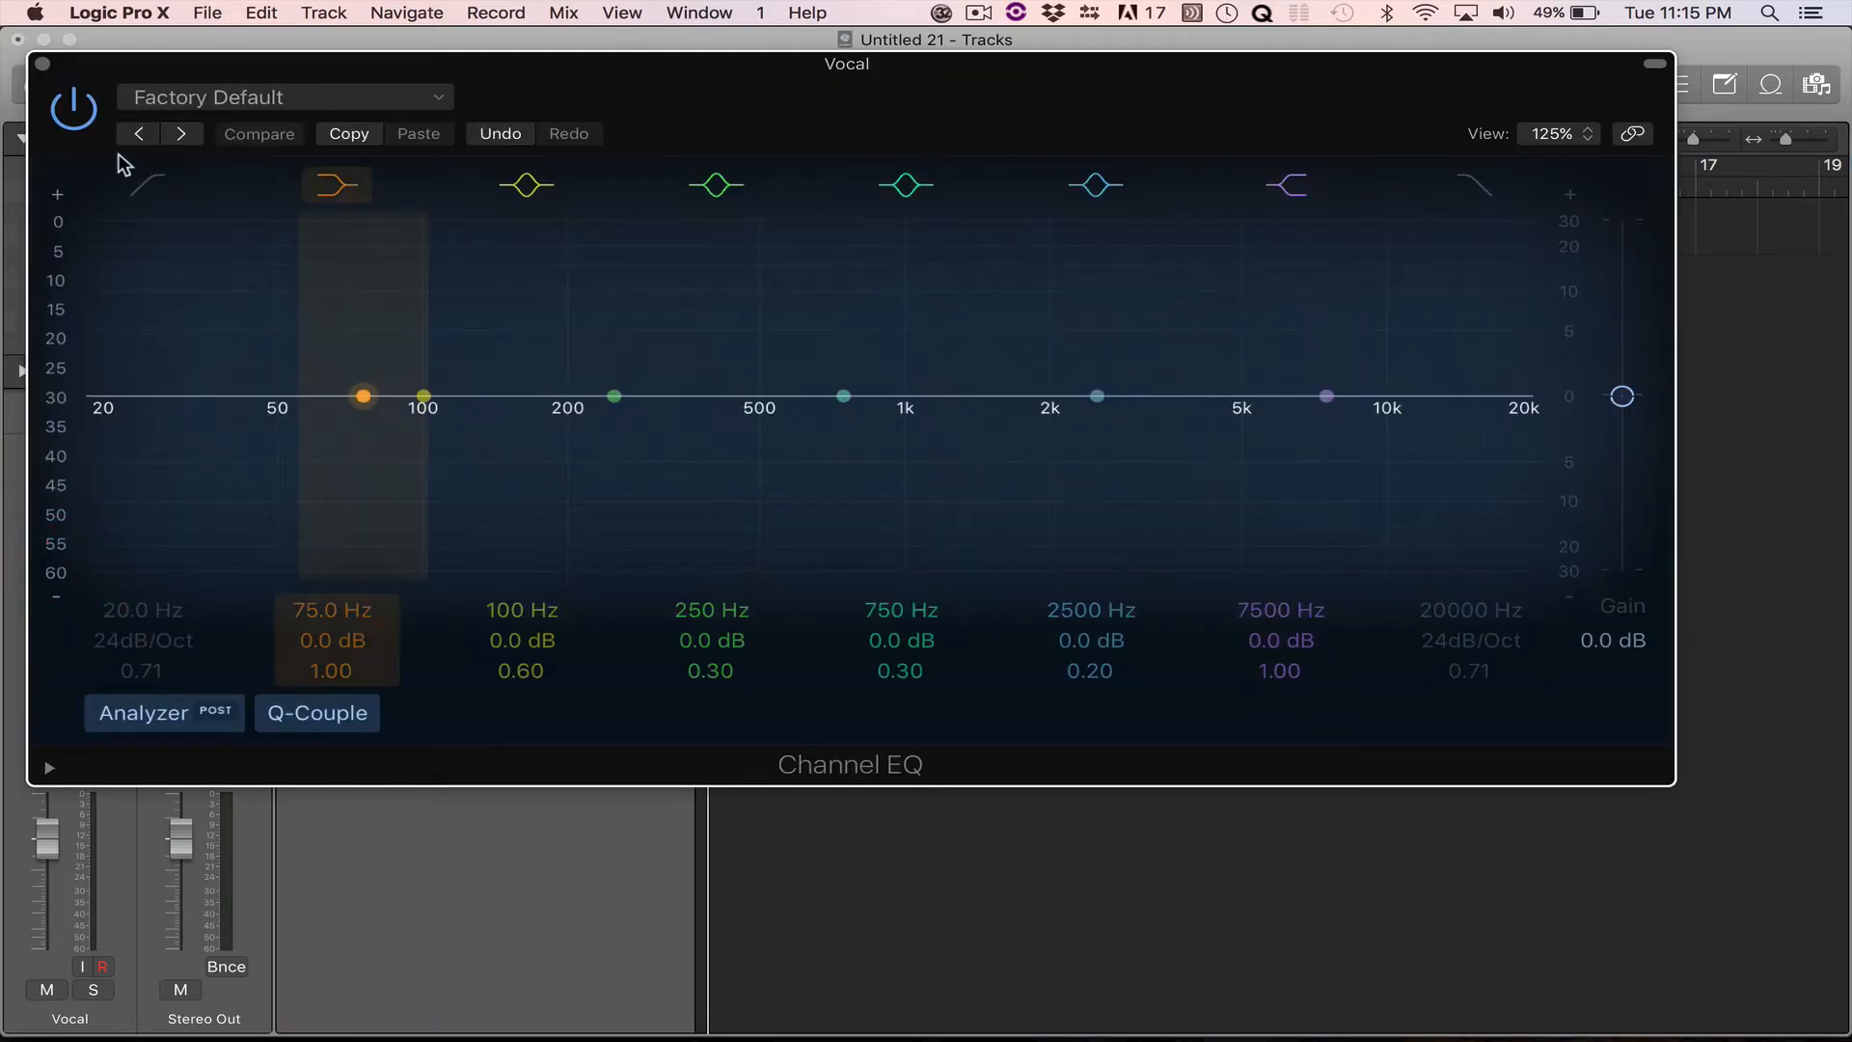
{"action": "left_click", "coordinate": [39, 69]}
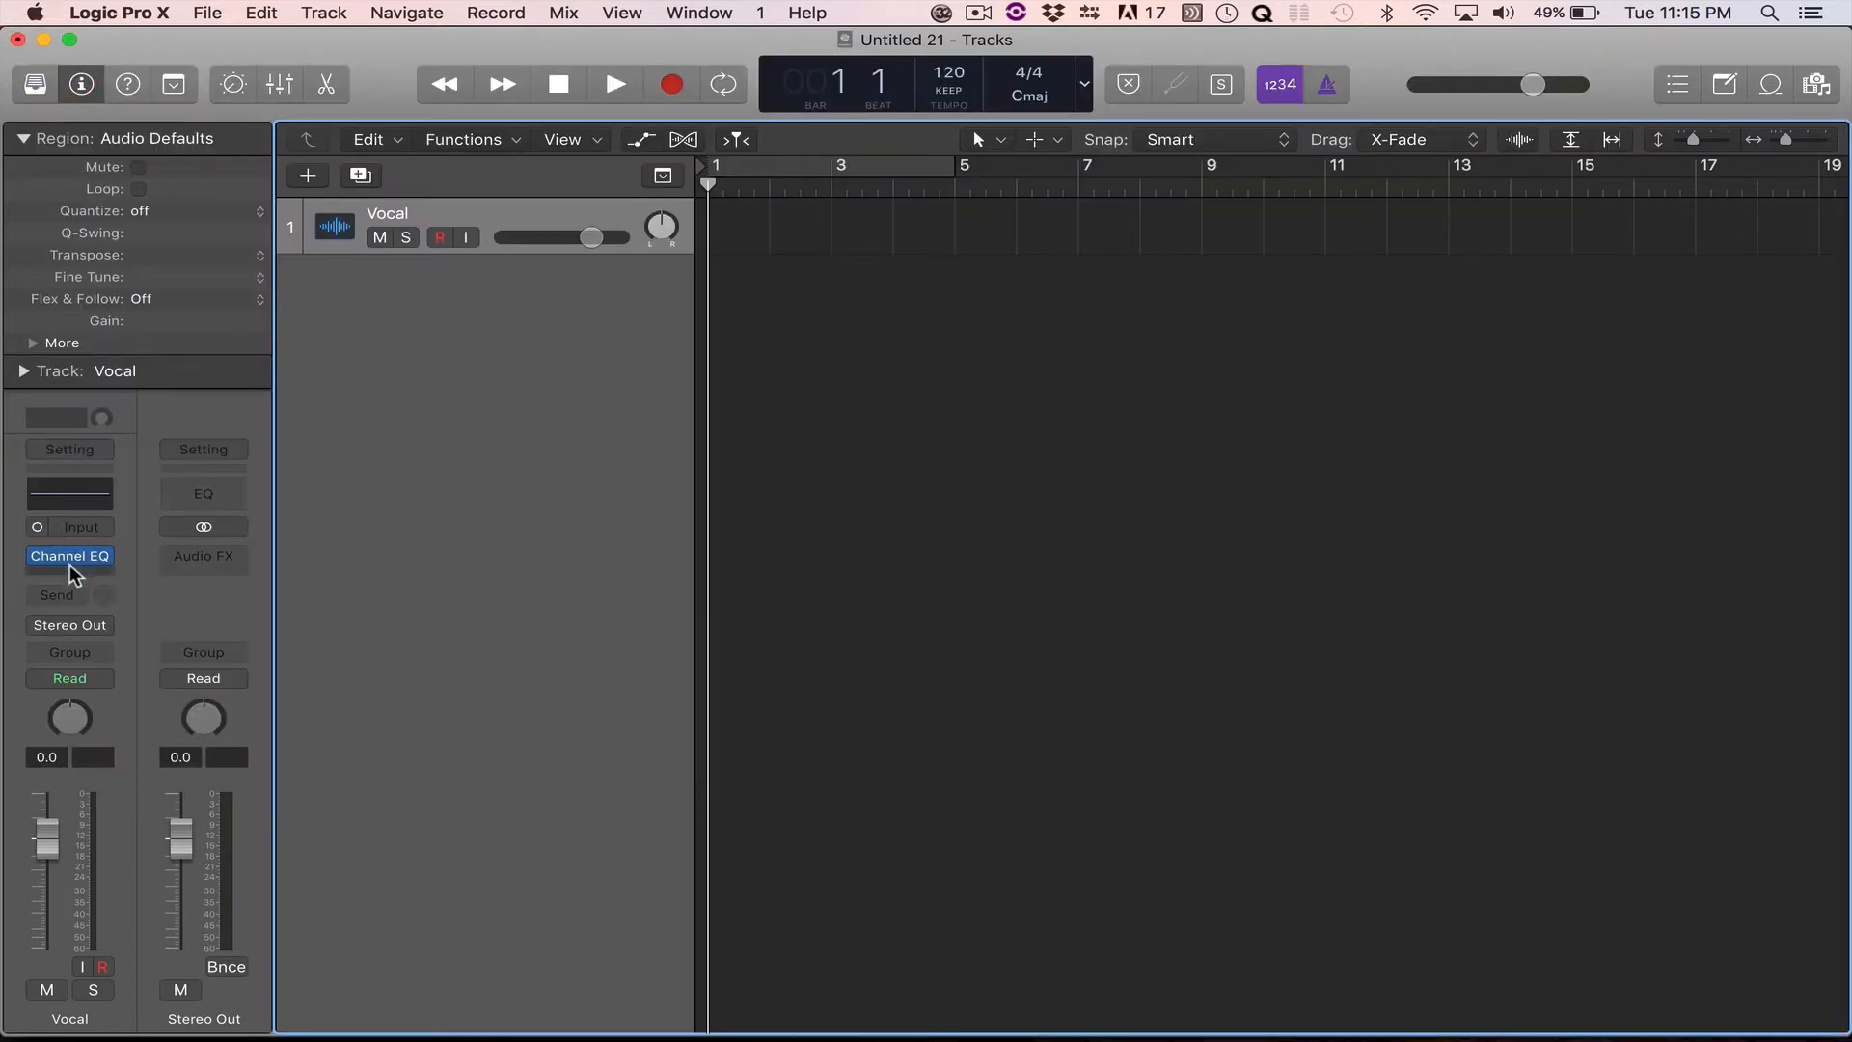
{"action": "left_click", "coordinate": [70, 556]}
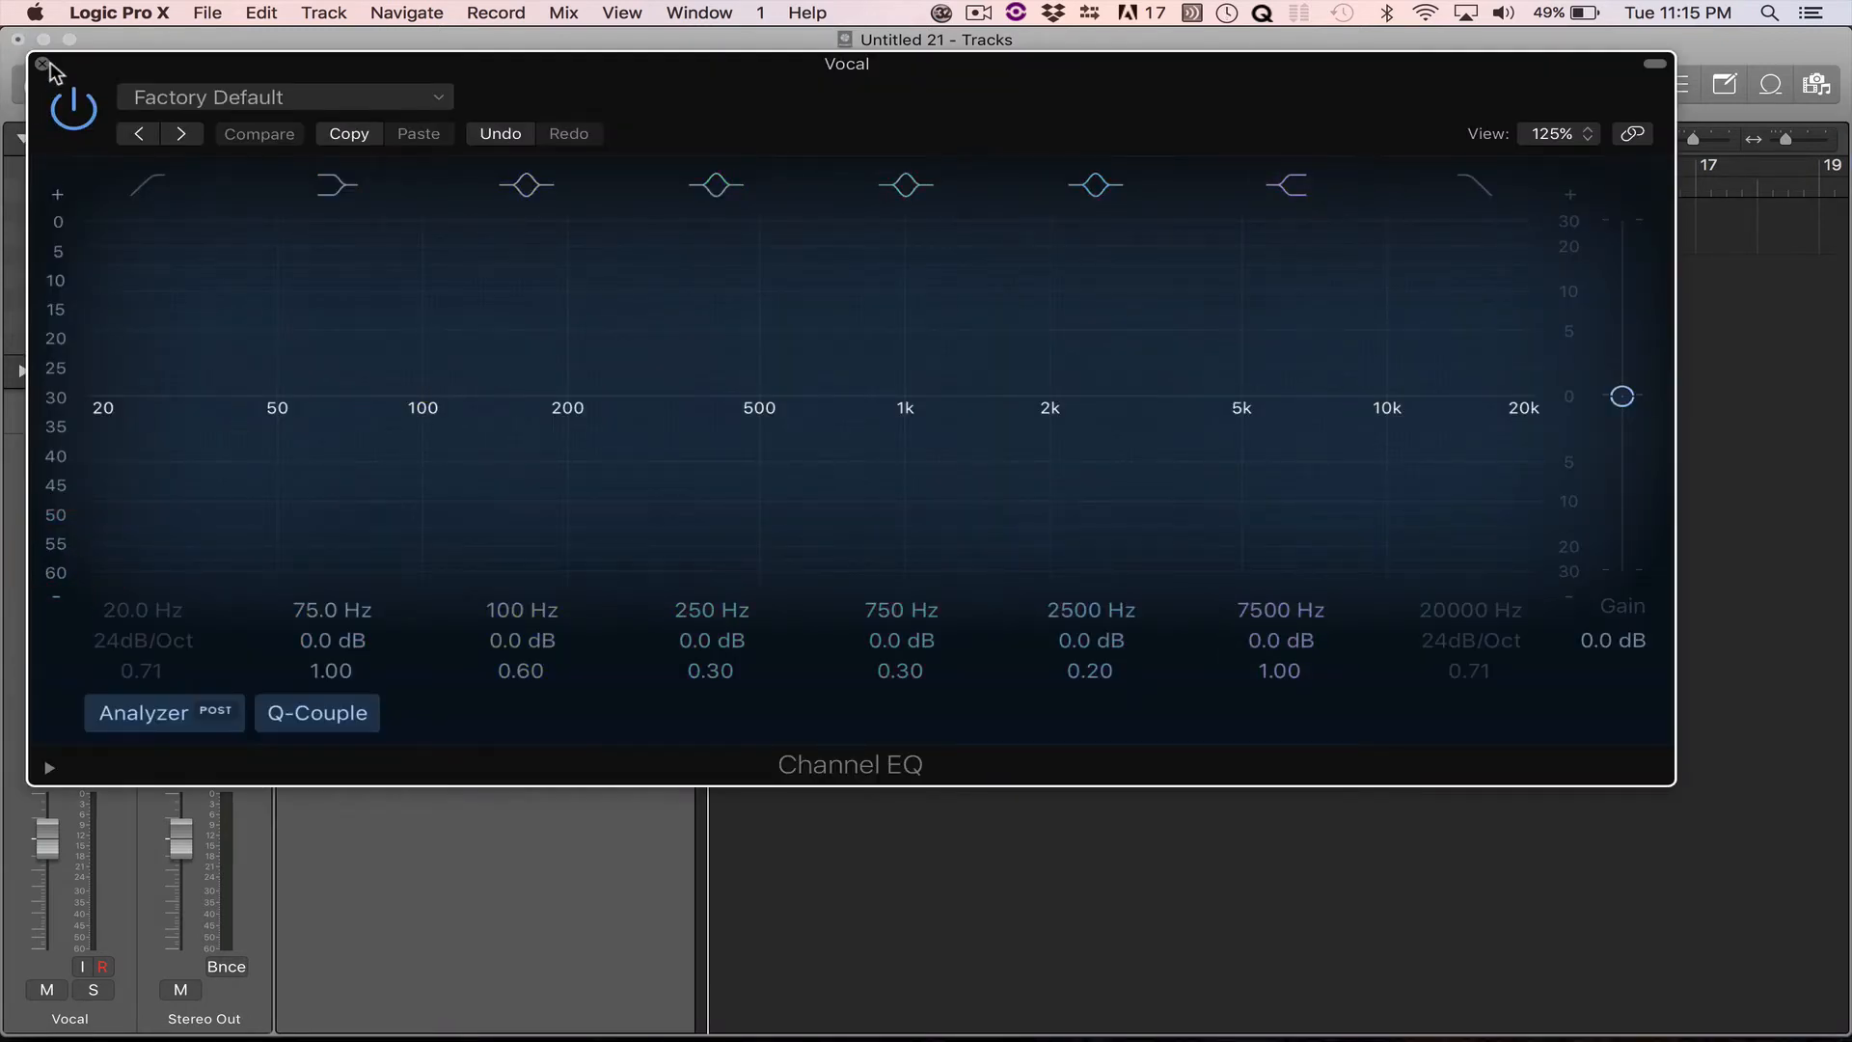
{"action": "left_click", "coordinate": [43, 60]}
Insert a mono Compressor below the Channel EQ on the Vocal channel strip and close its window.
{"action": "left_click", "coordinate": [75, 567]}
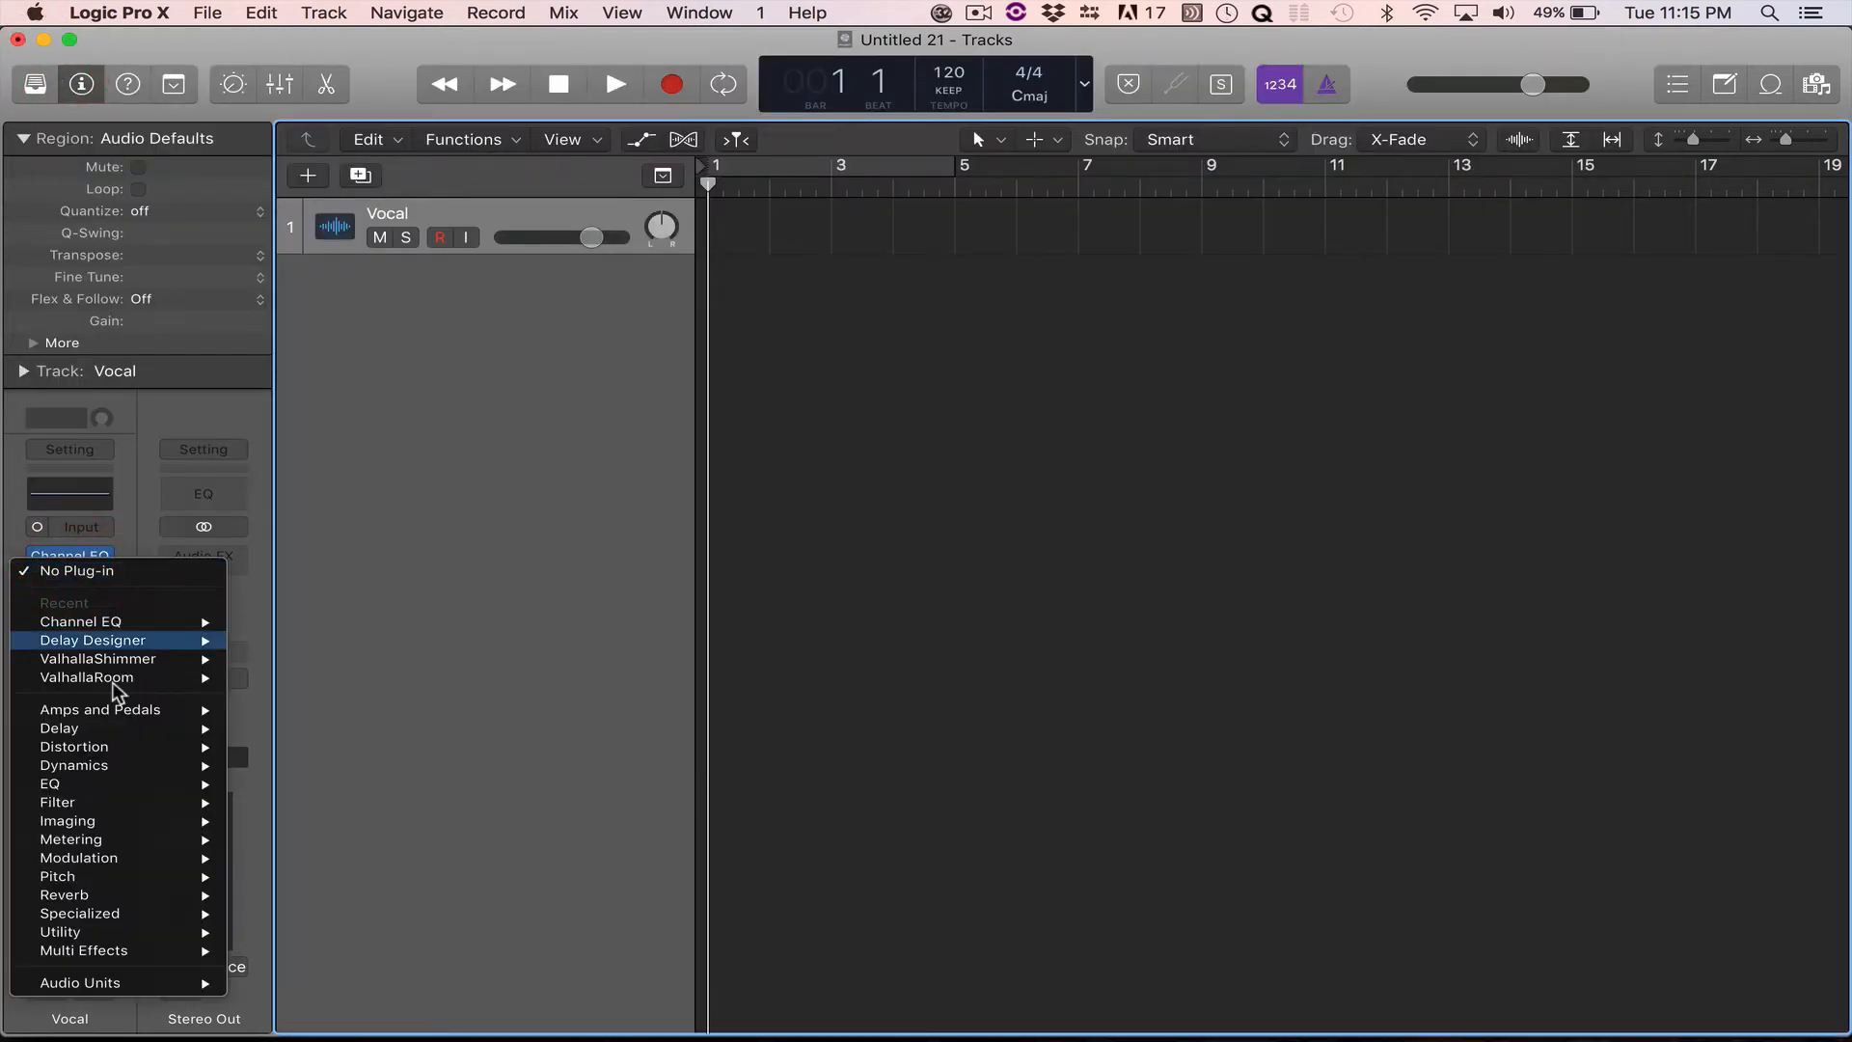
{"action": "mouse_move", "coordinate": [125, 765]}
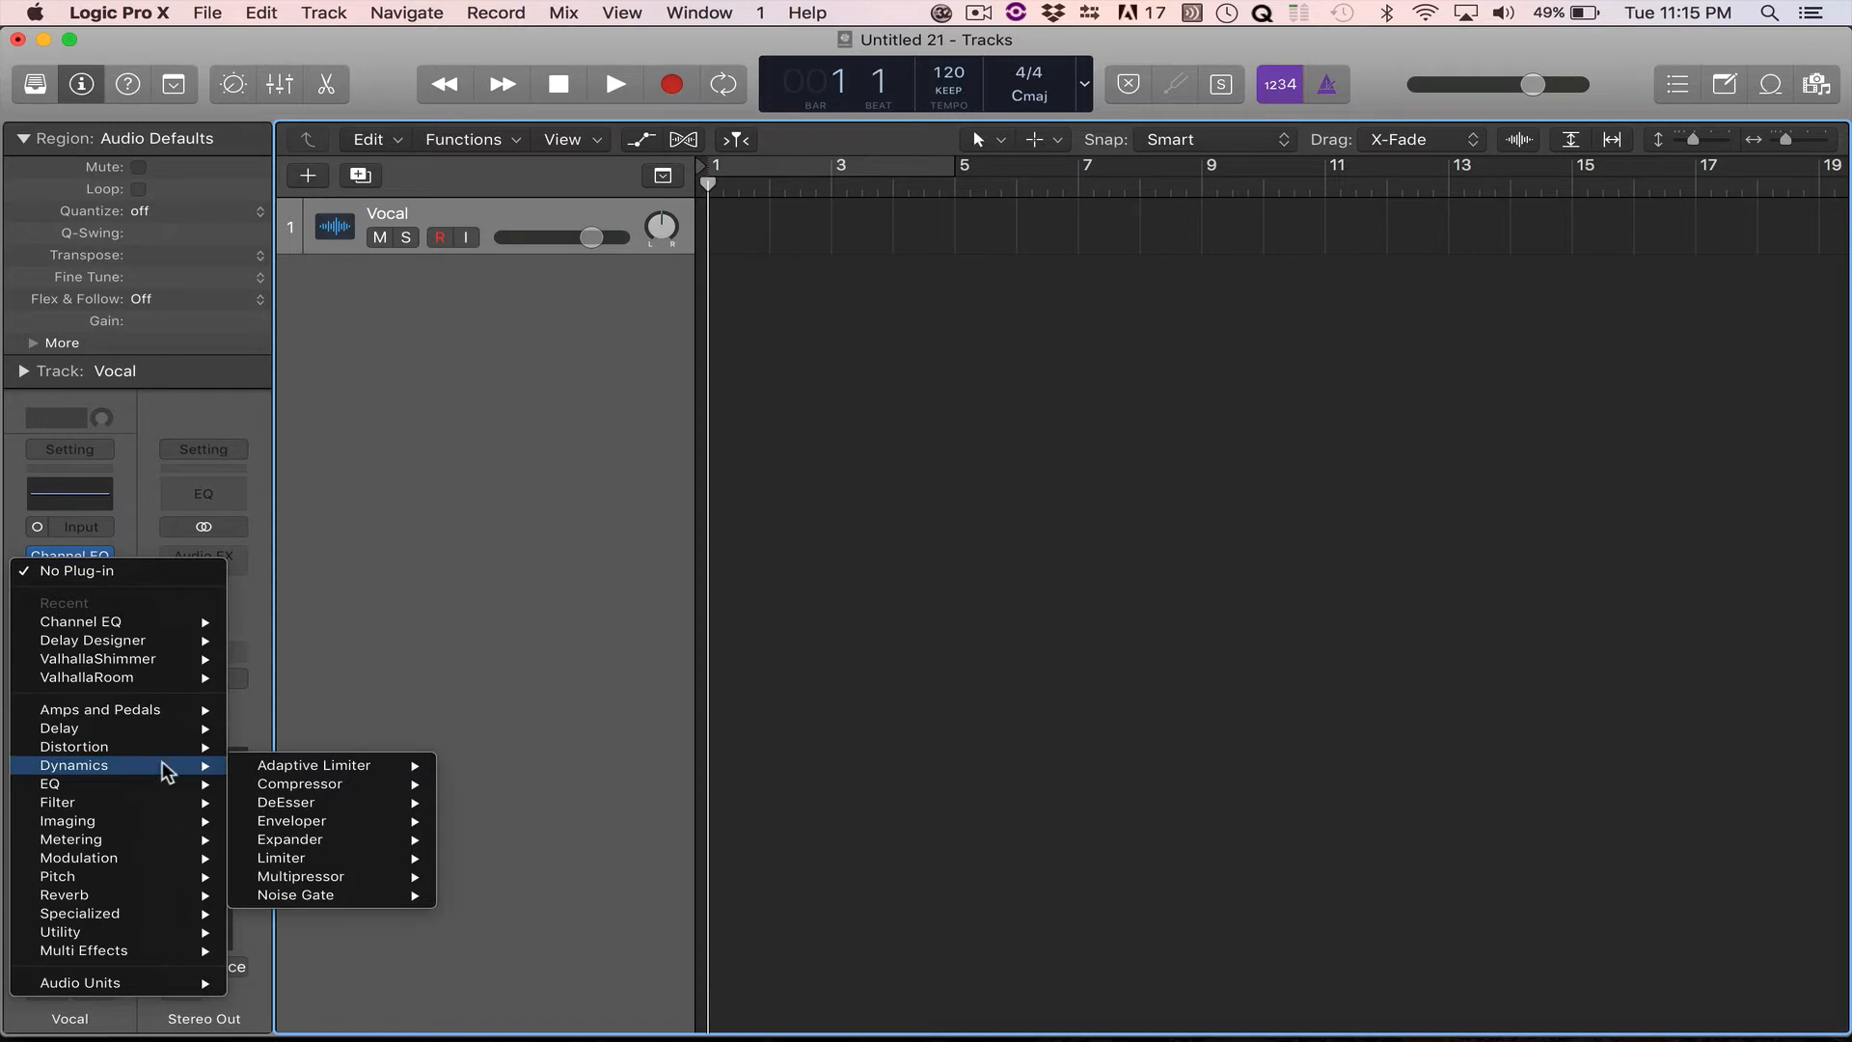
{"action": "mouse_move", "coordinate": [328, 785]}
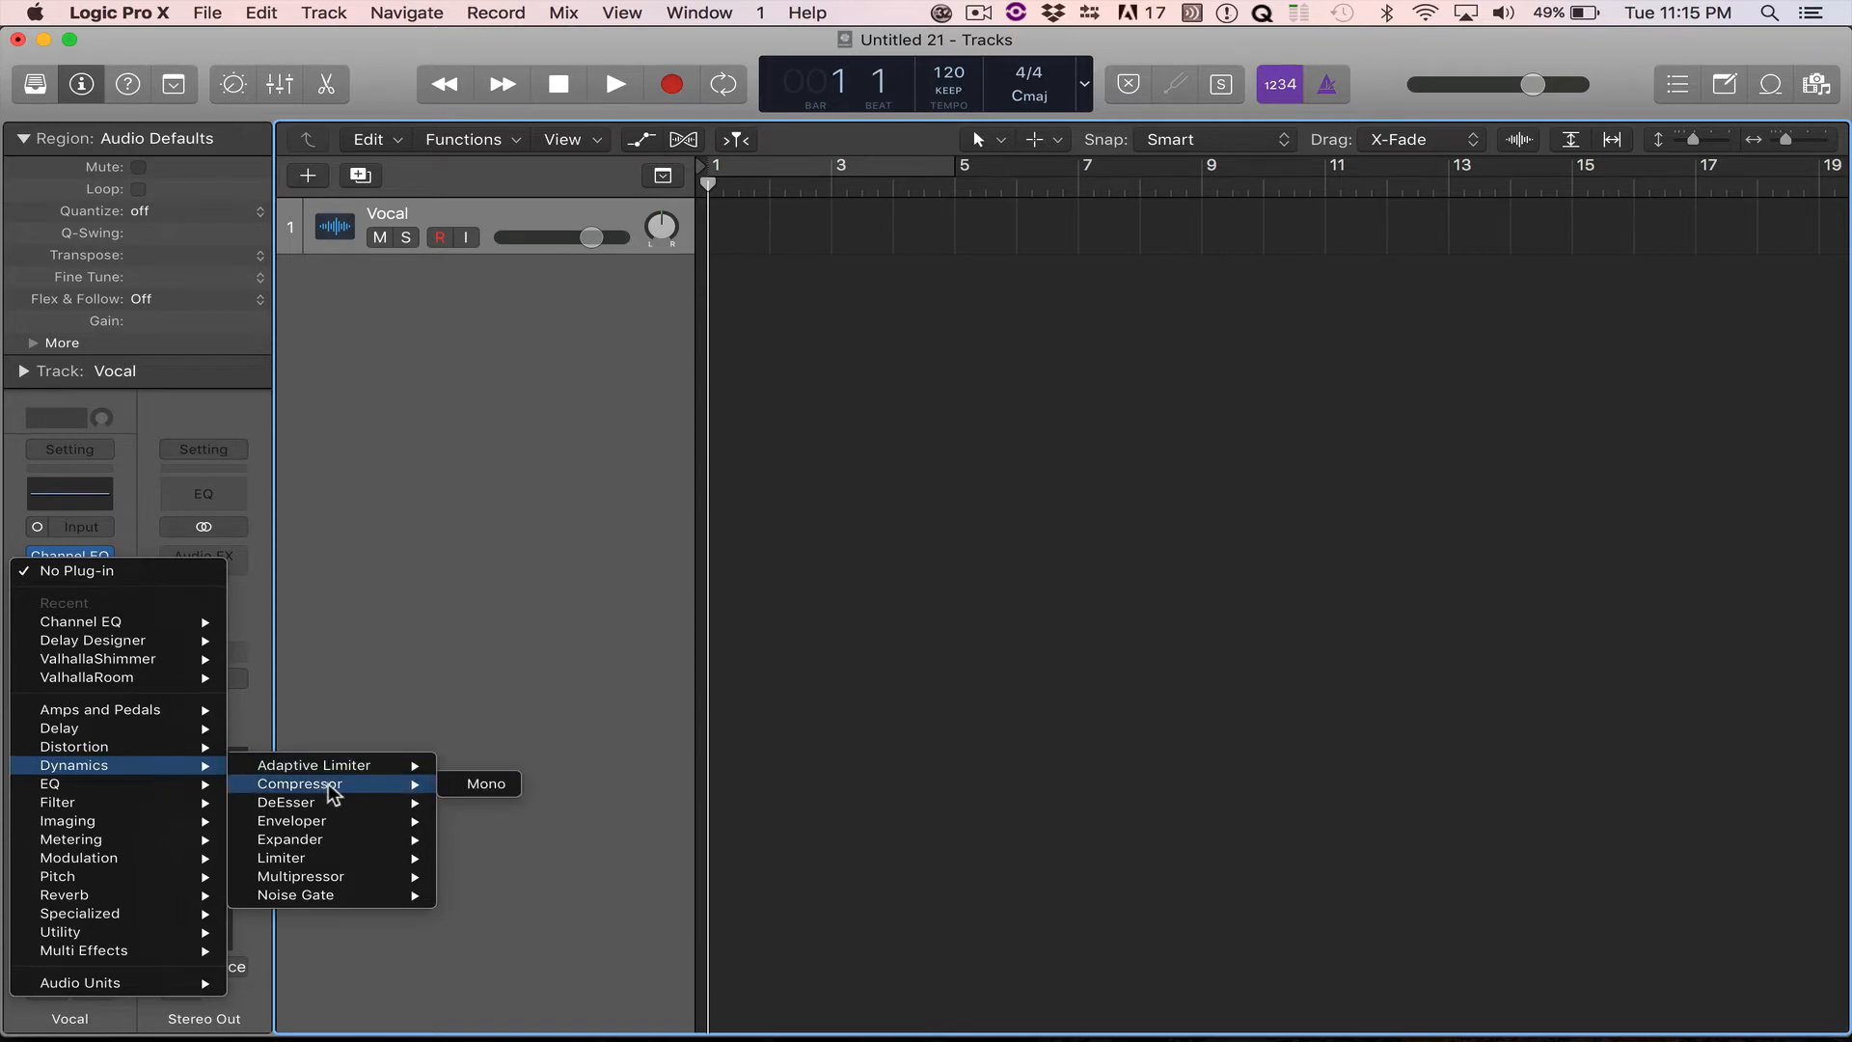
{"action": "left_click", "coordinate": [475, 783]}
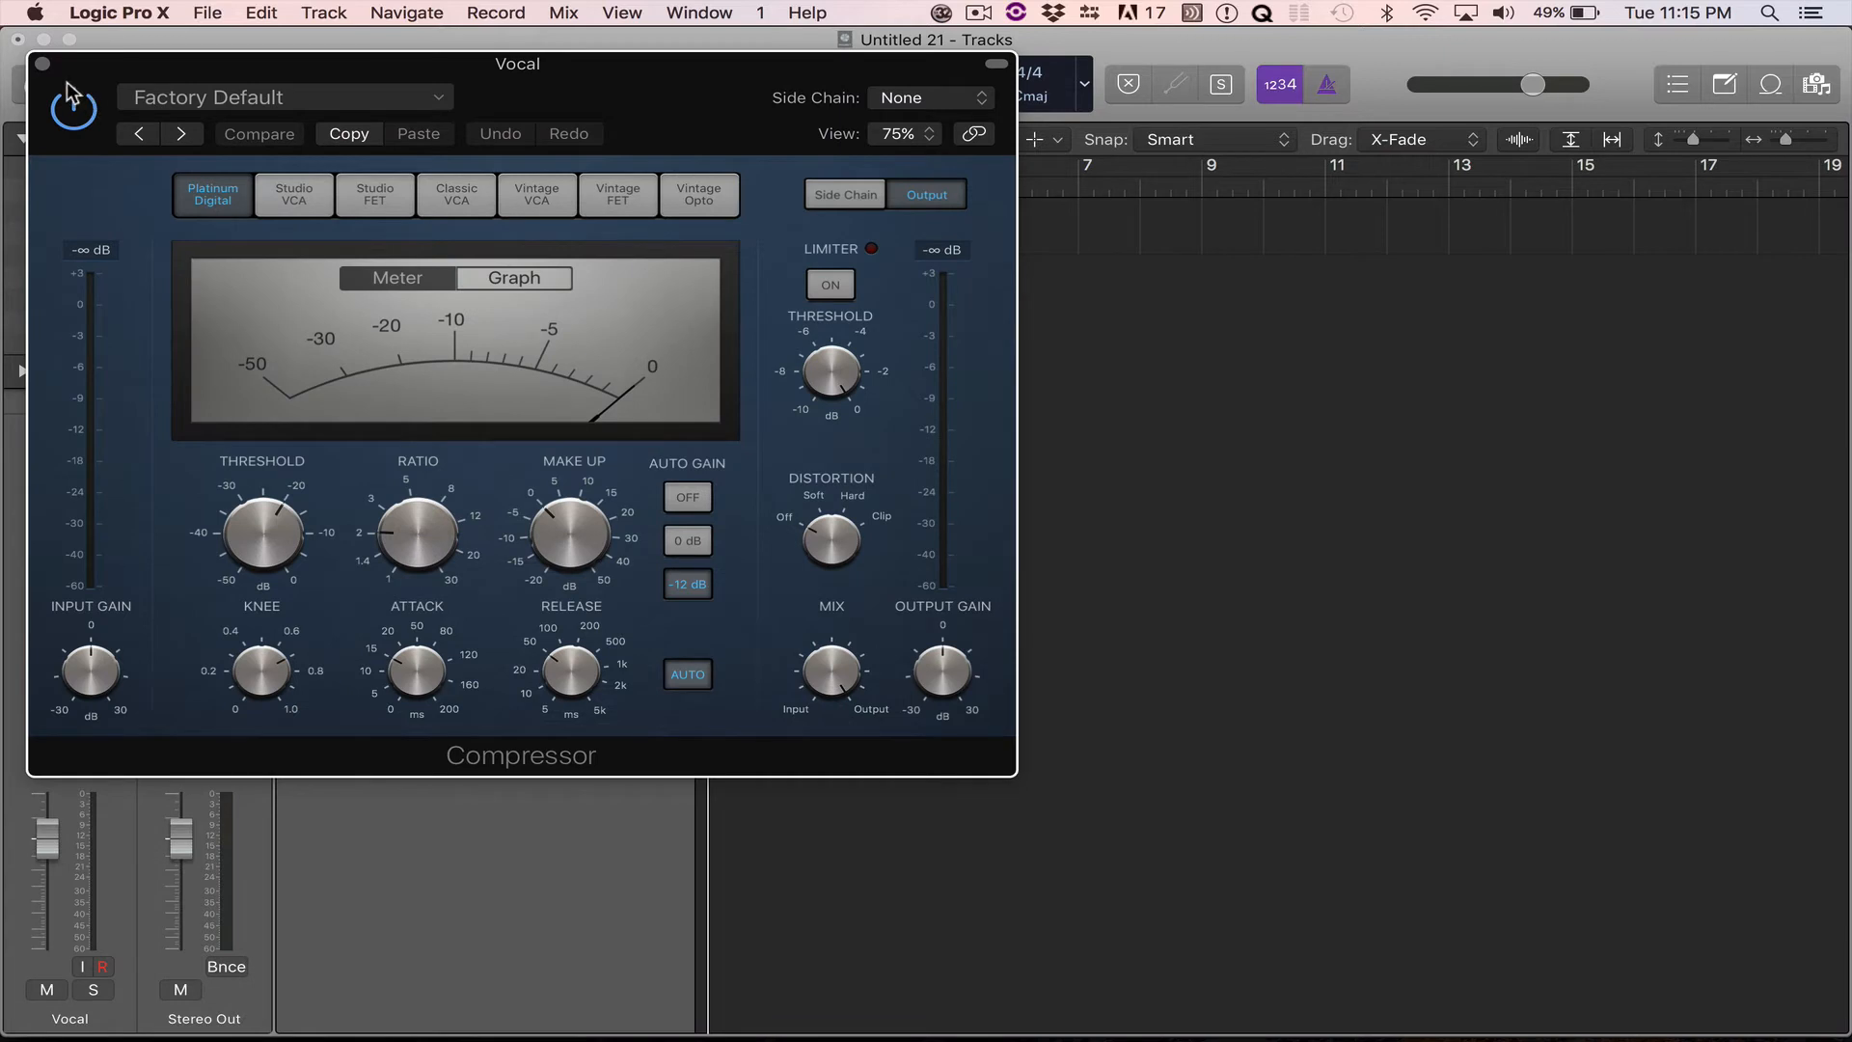
{"action": "left_click", "coordinate": [41, 64]}
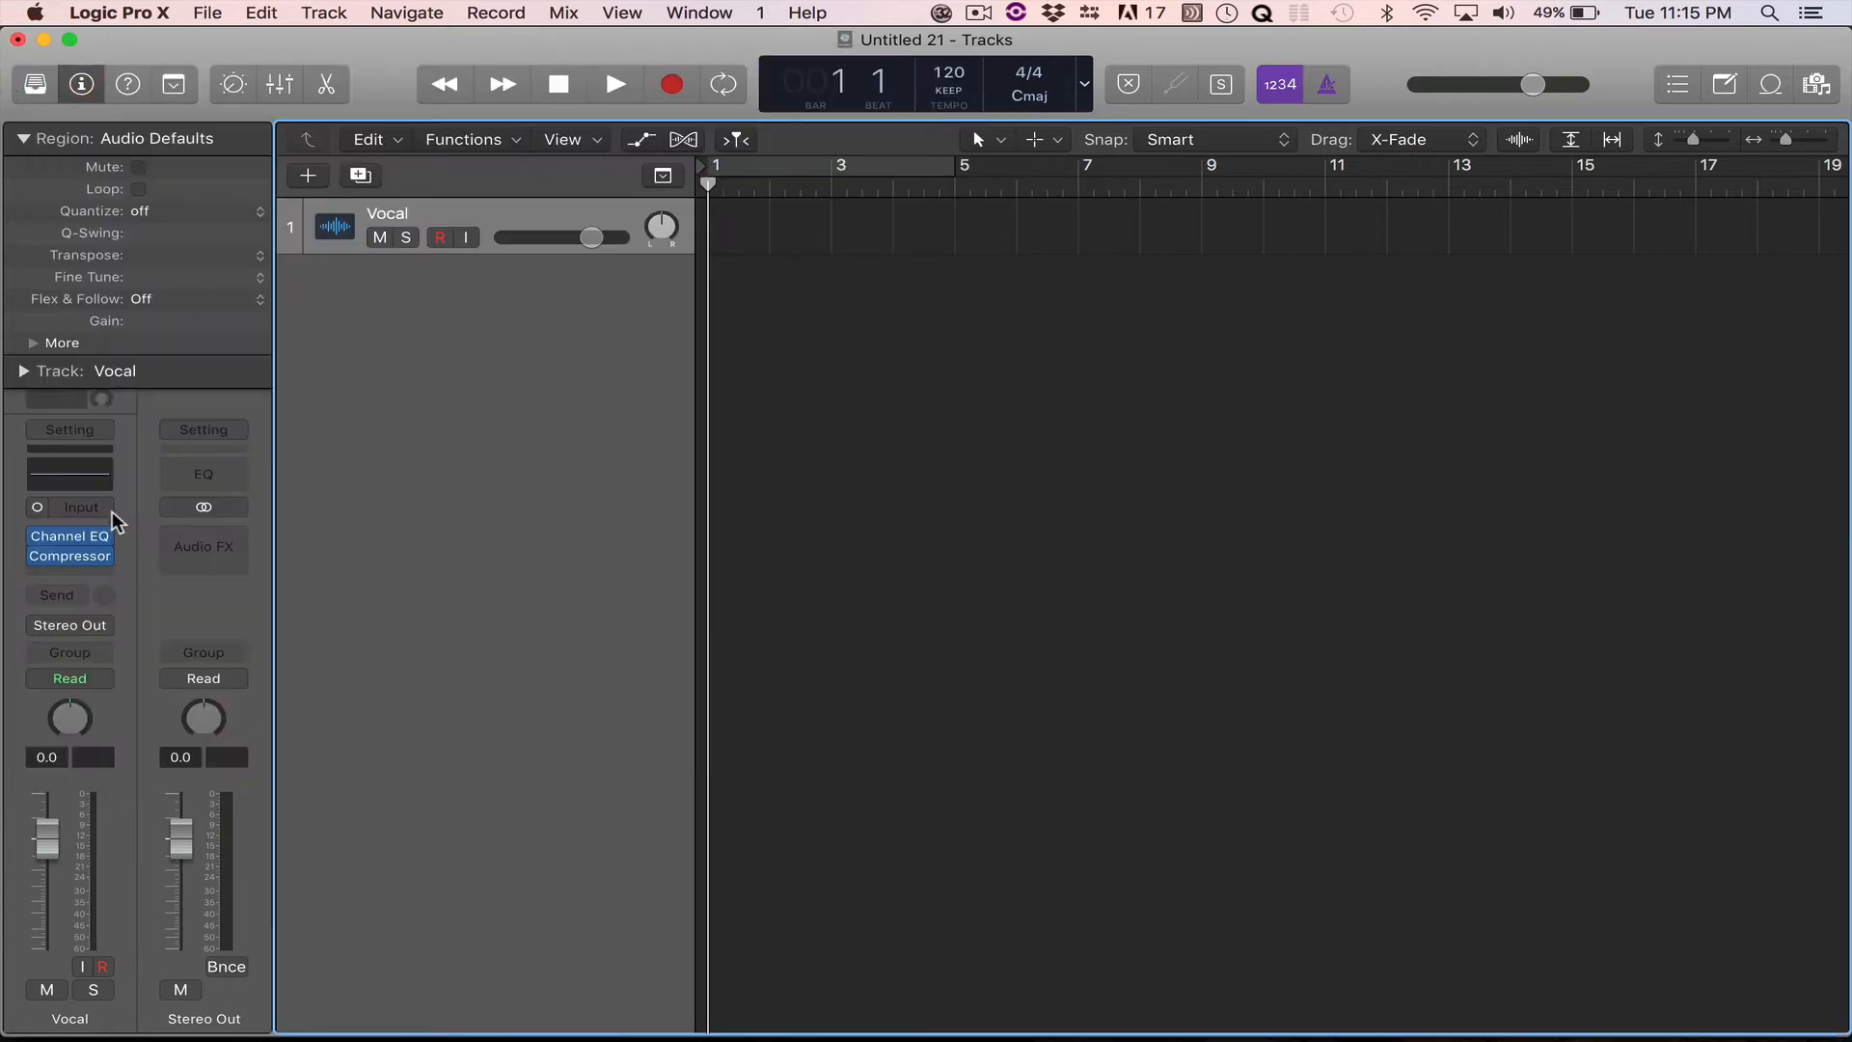
Insert a DeEsser below the Compressor on the Vocal channel strip and close its window.
{"action": "left_click", "coordinate": [81, 570]}
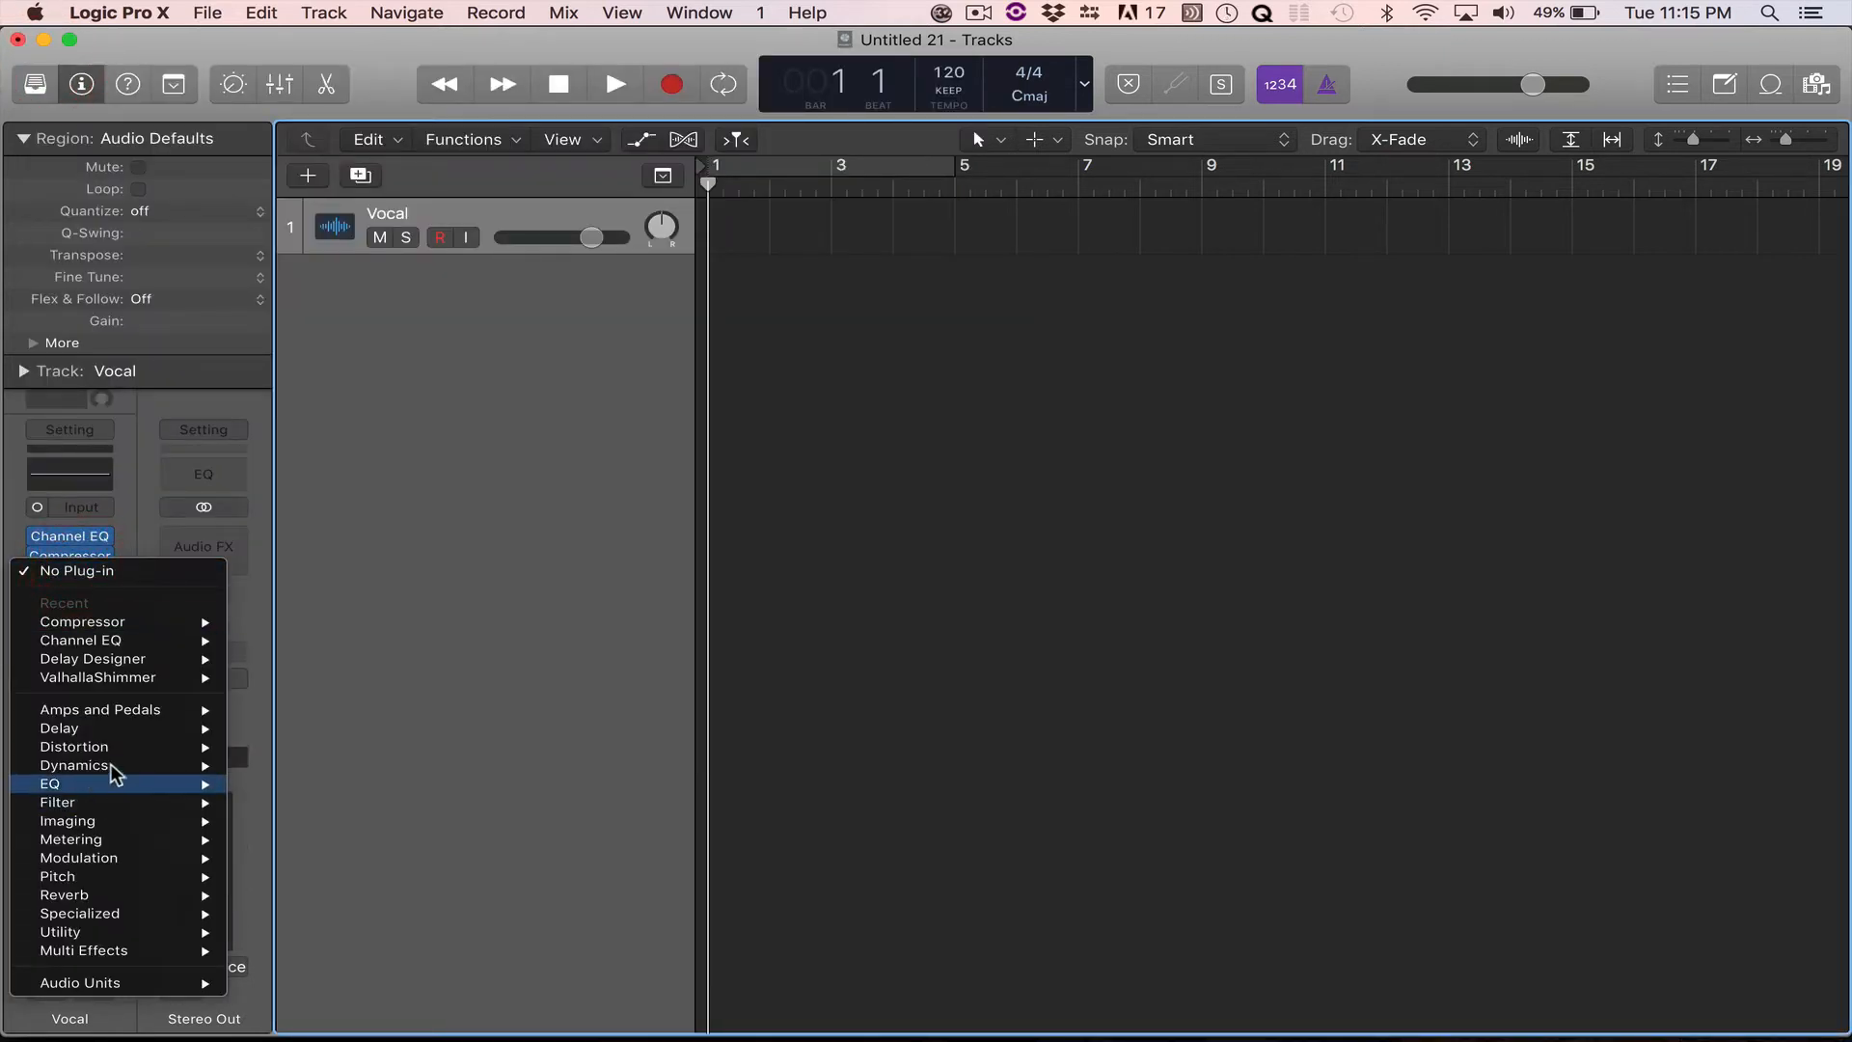
{"action": "mouse_move", "coordinate": [127, 737]}
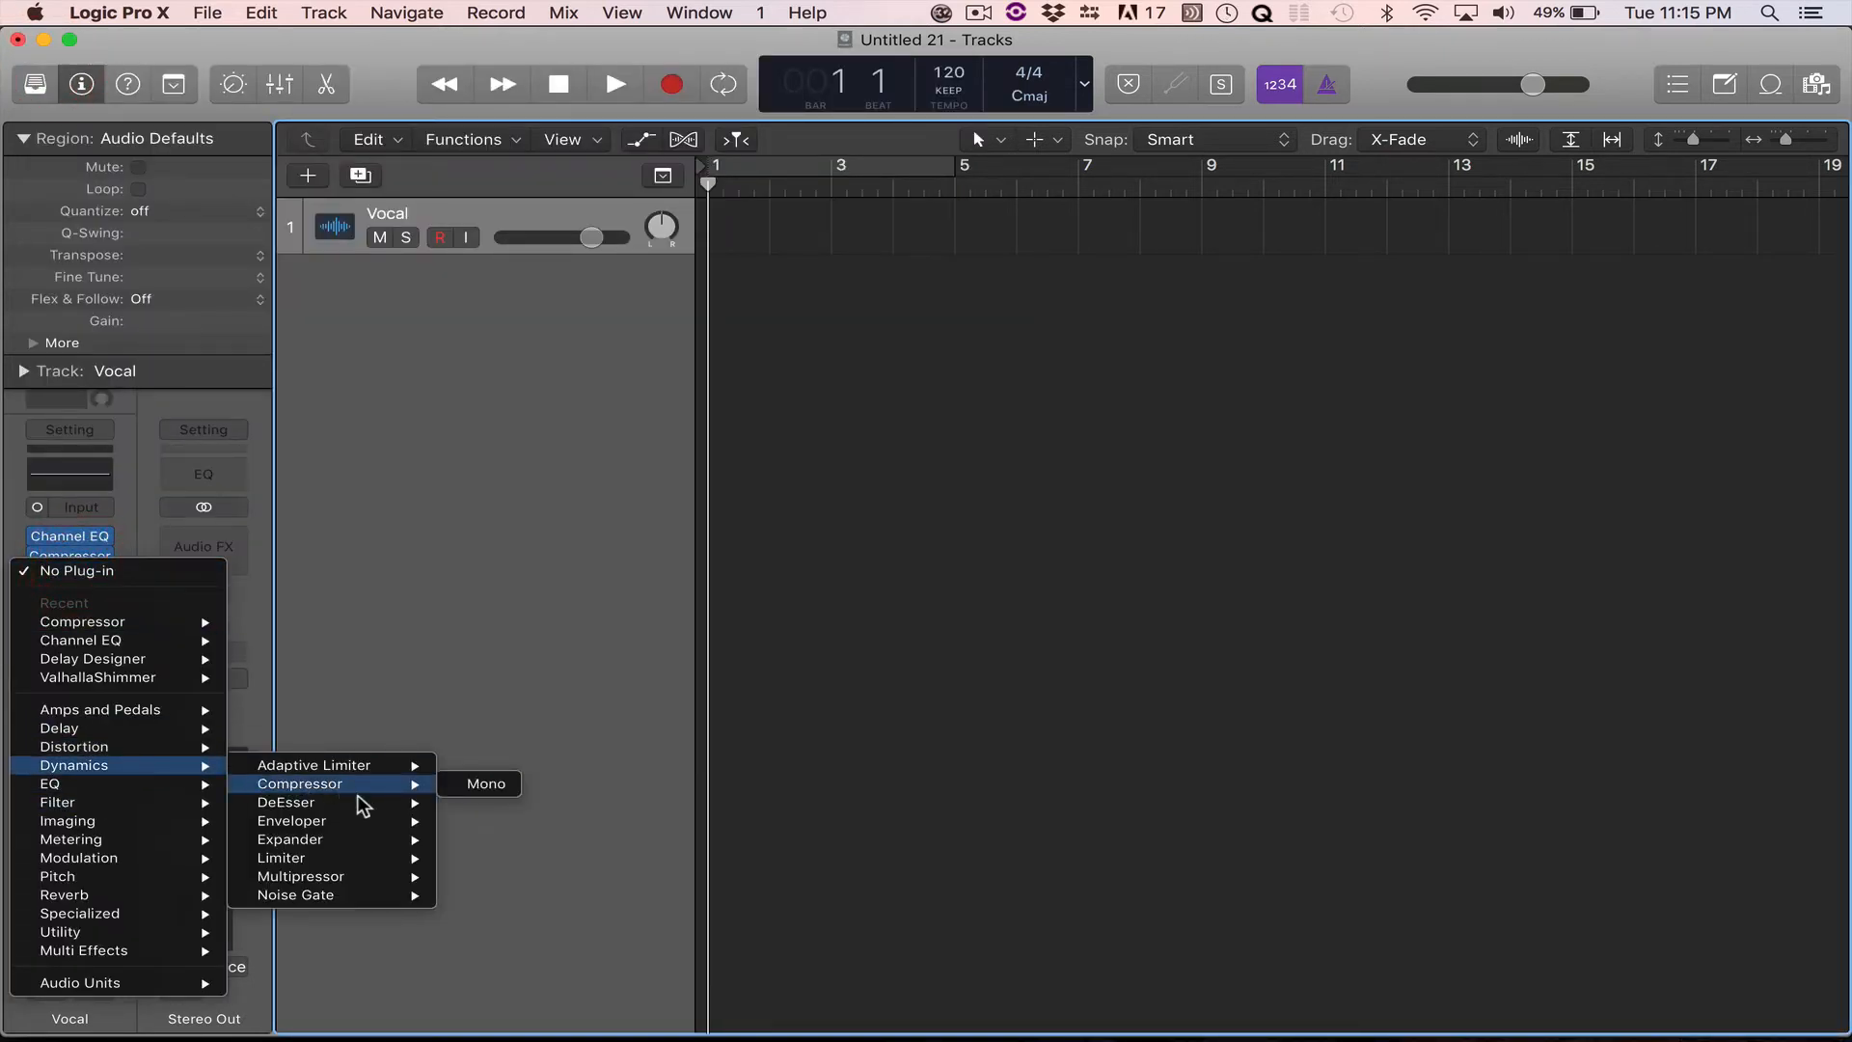
{"action": "mouse_move", "coordinate": [367, 802]}
{"action": "left_click", "coordinate": [475, 802]}
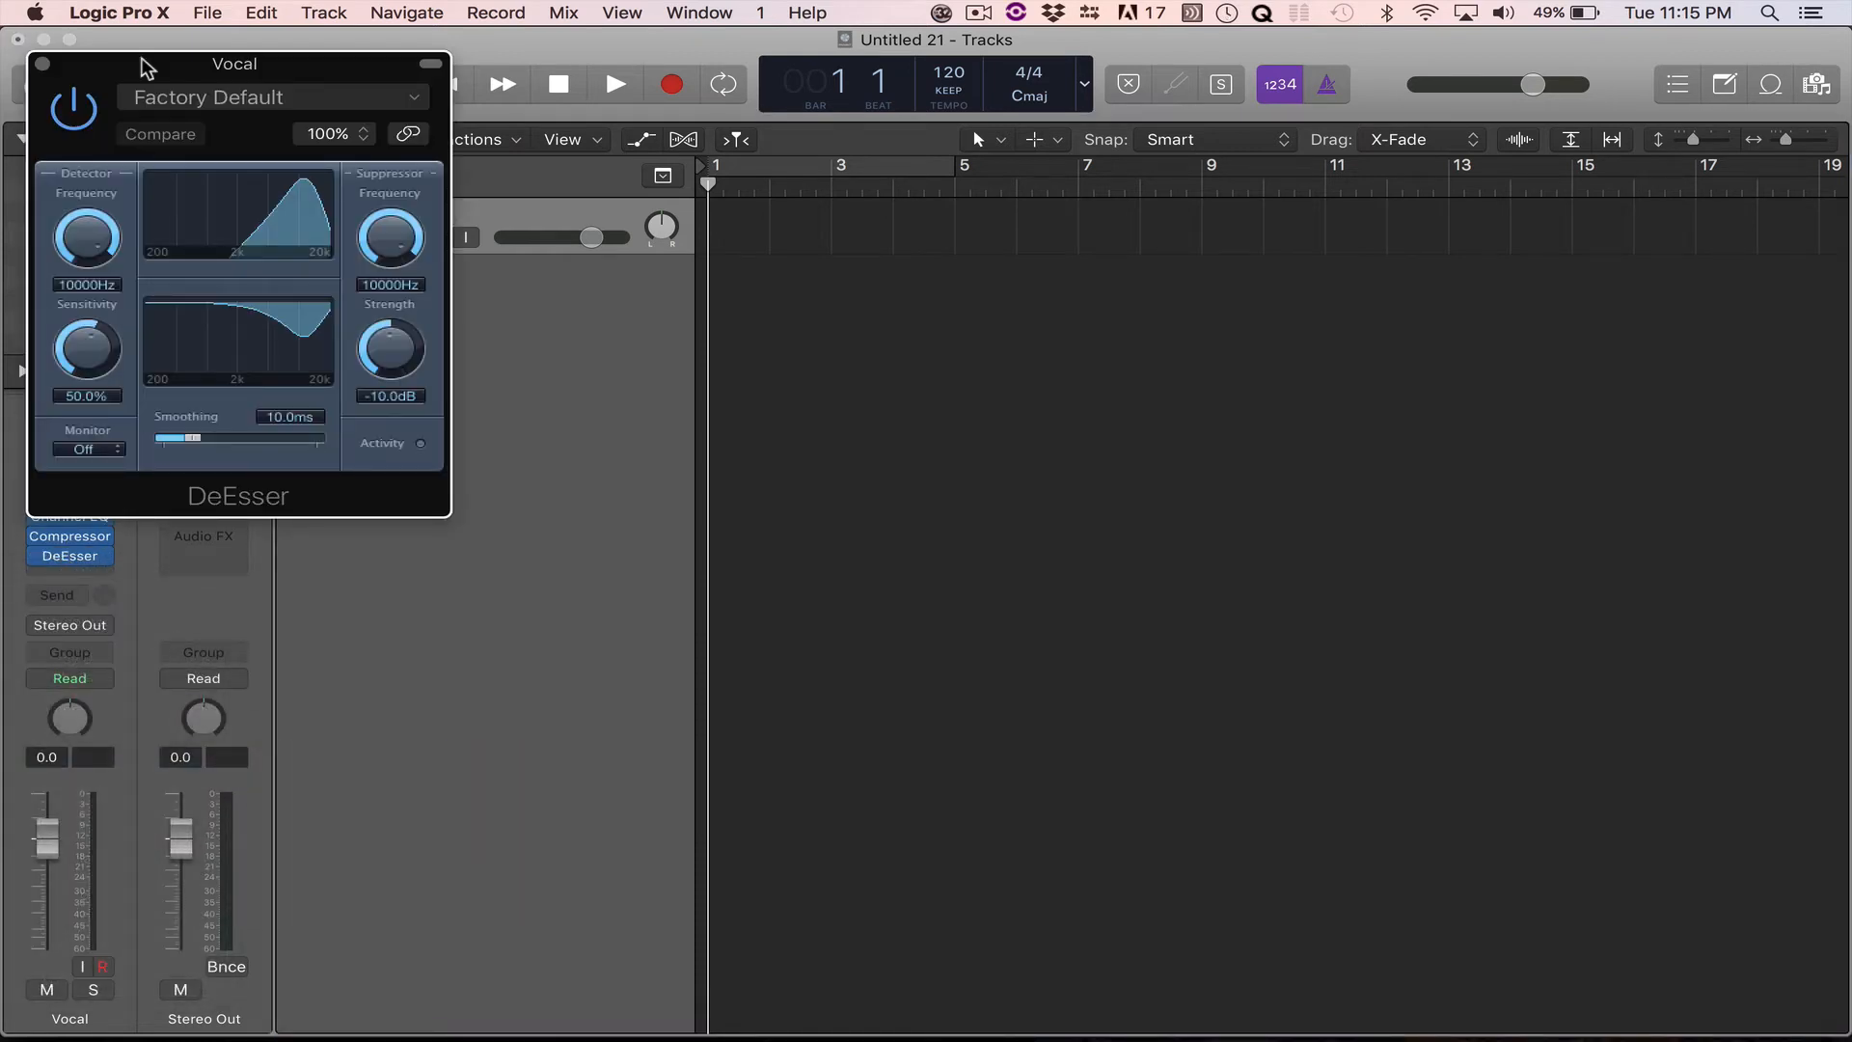
{"action": "left_click", "coordinate": [41, 64]}
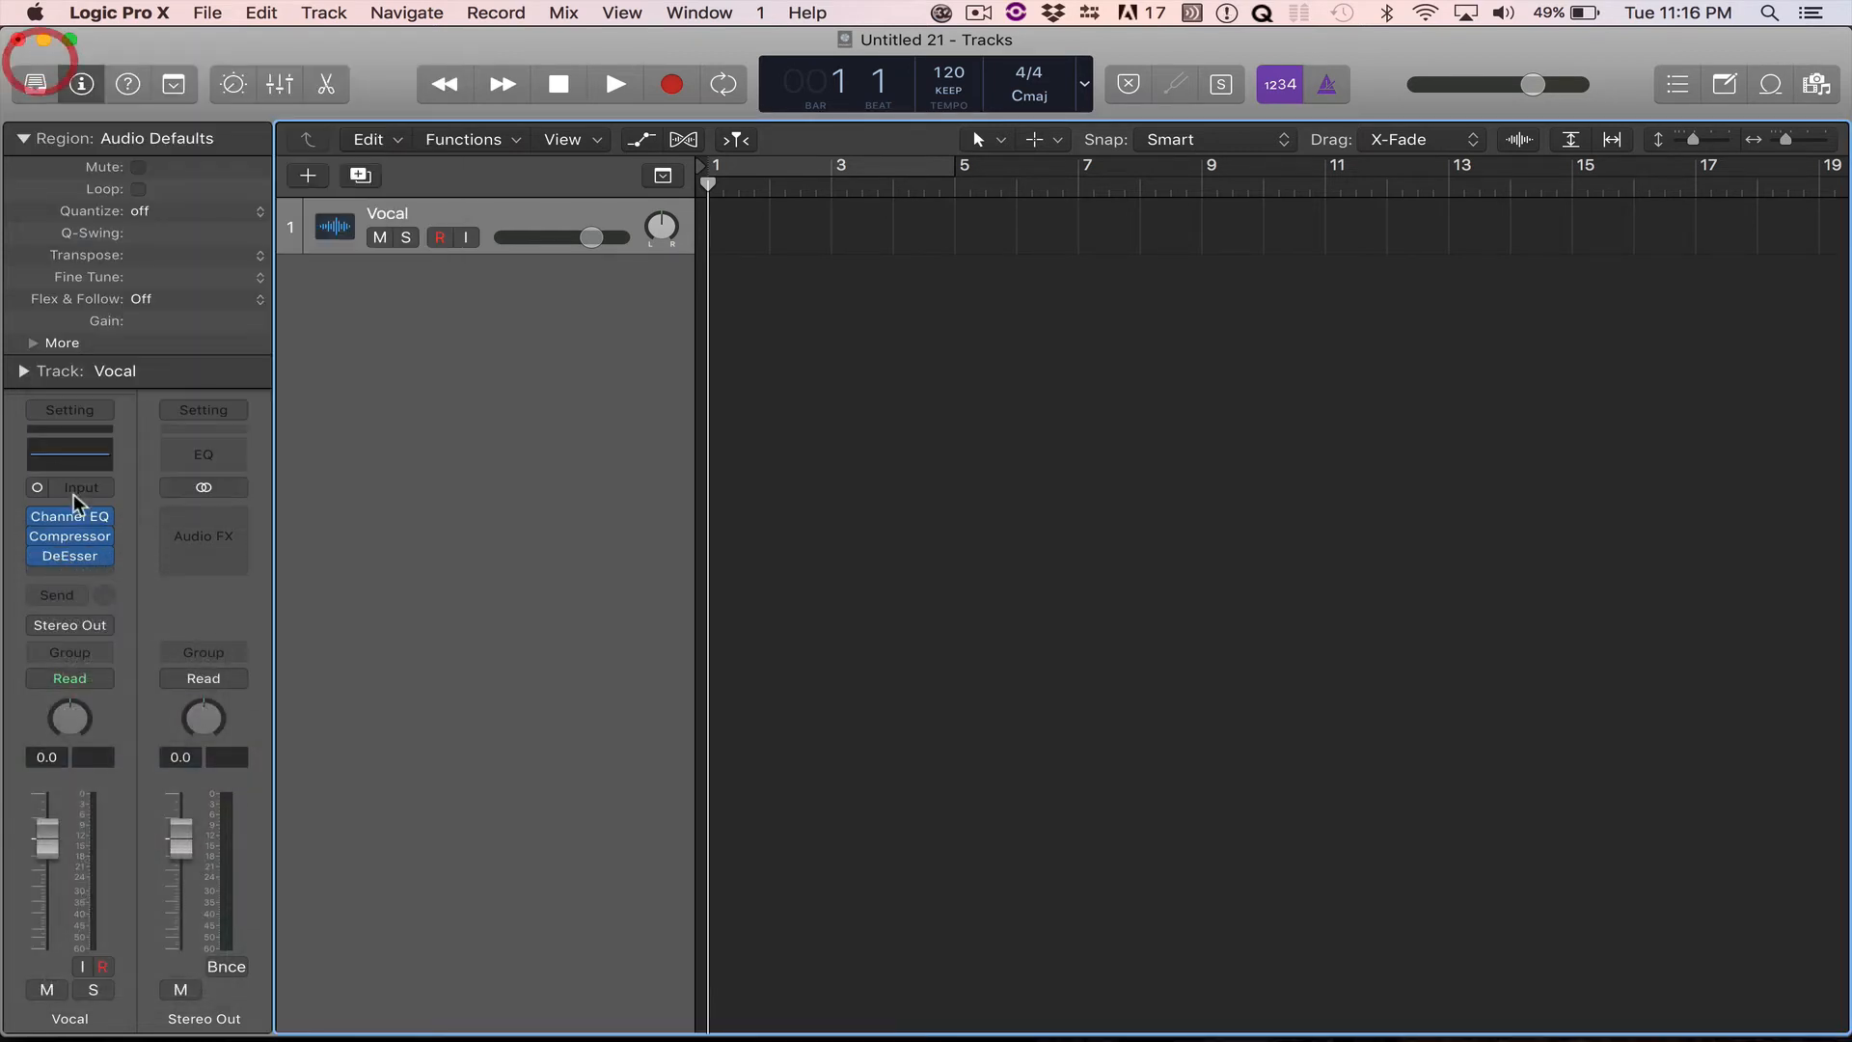
Add sends to Bus 1, Bus 2 and Bus 3 on the Vocal channel strip.
{"action": "left_click", "coordinate": [81, 594]}
{"action": "mouse_move", "coordinate": [87, 733]}
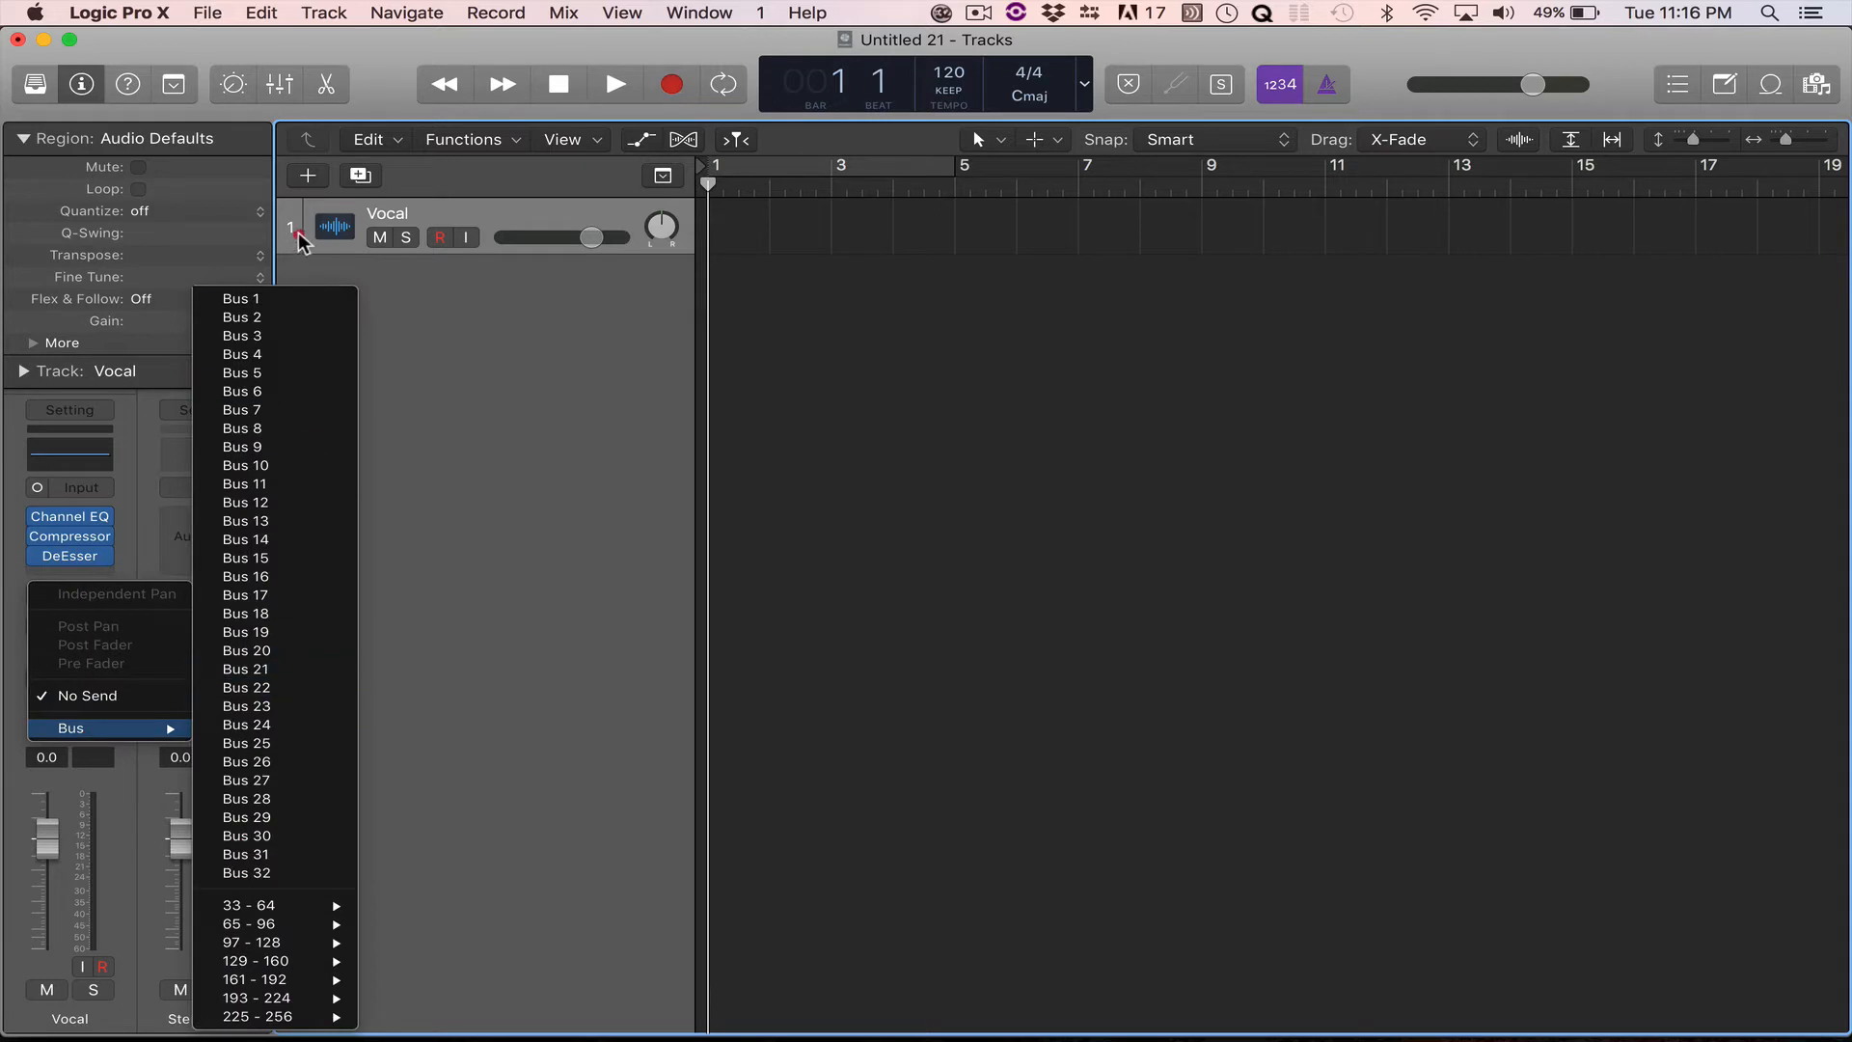
{"action": "left_click", "coordinate": [273, 300]}
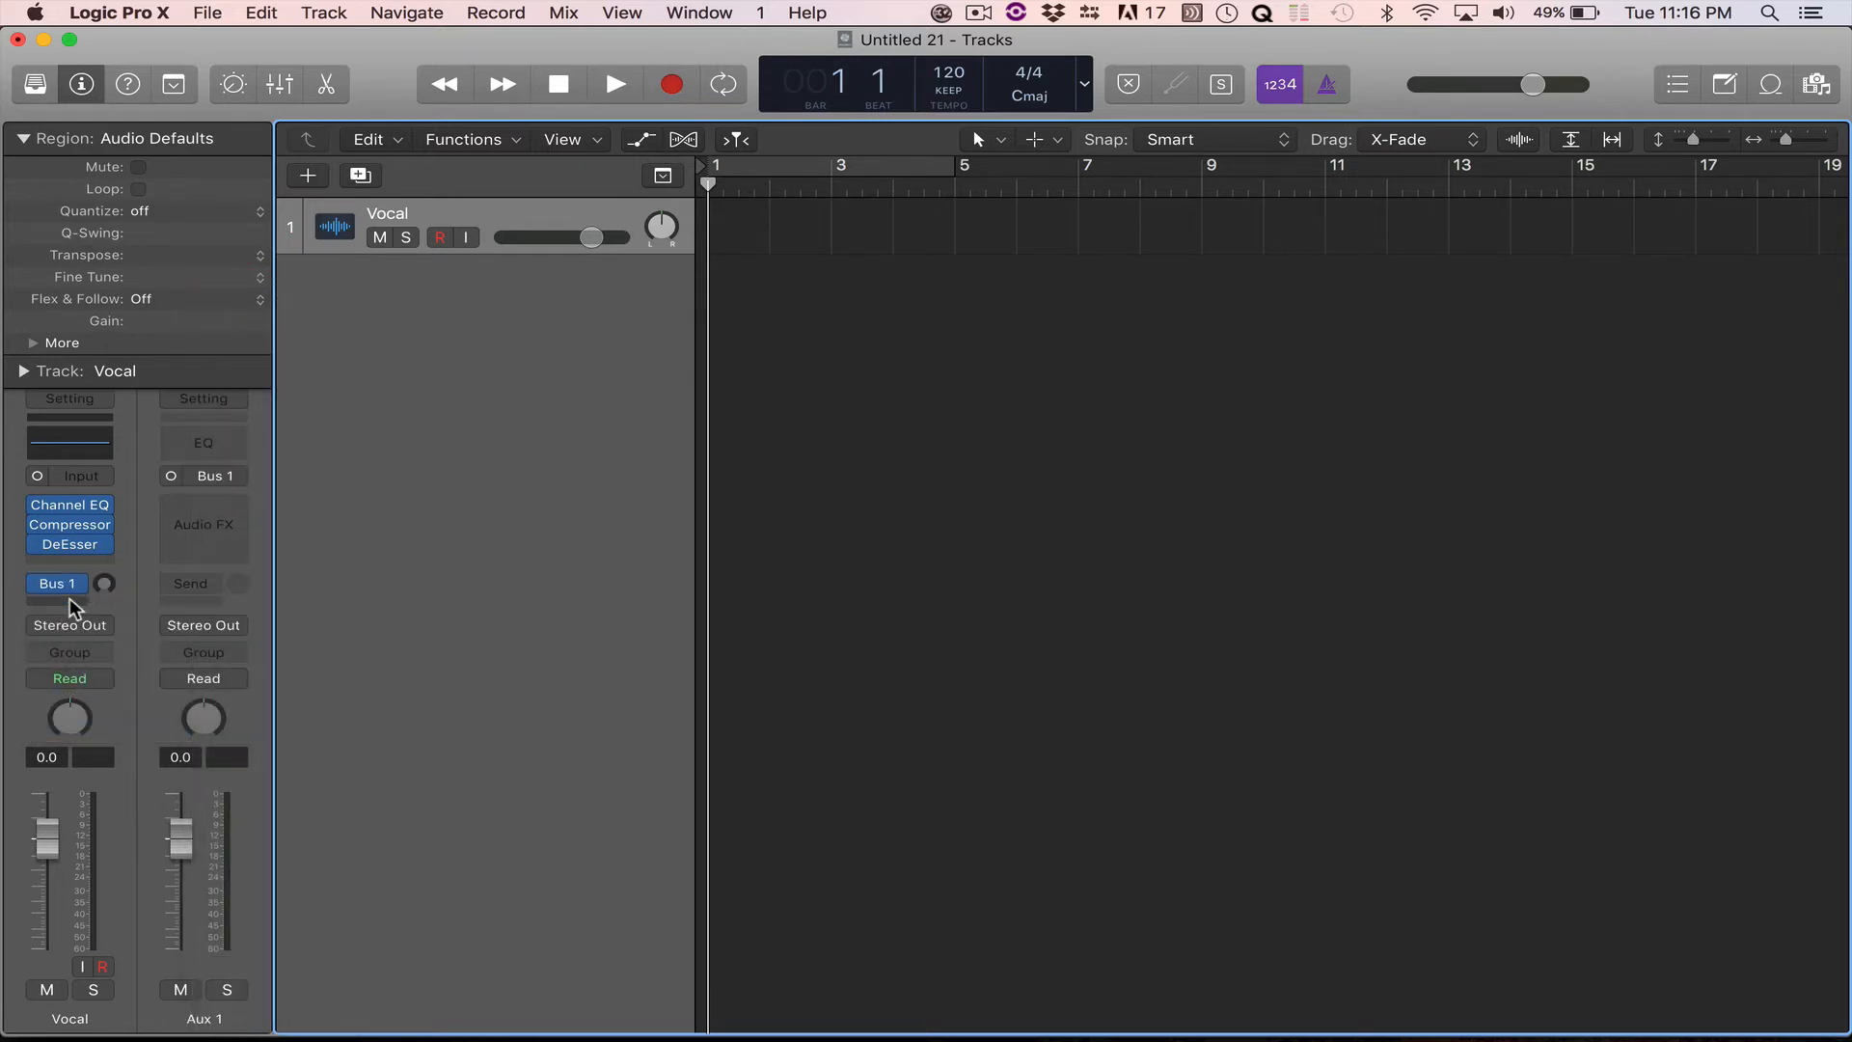
{"action": "left_click", "coordinate": [70, 600]}
{"action": "mouse_move", "coordinate": [90, 735]}
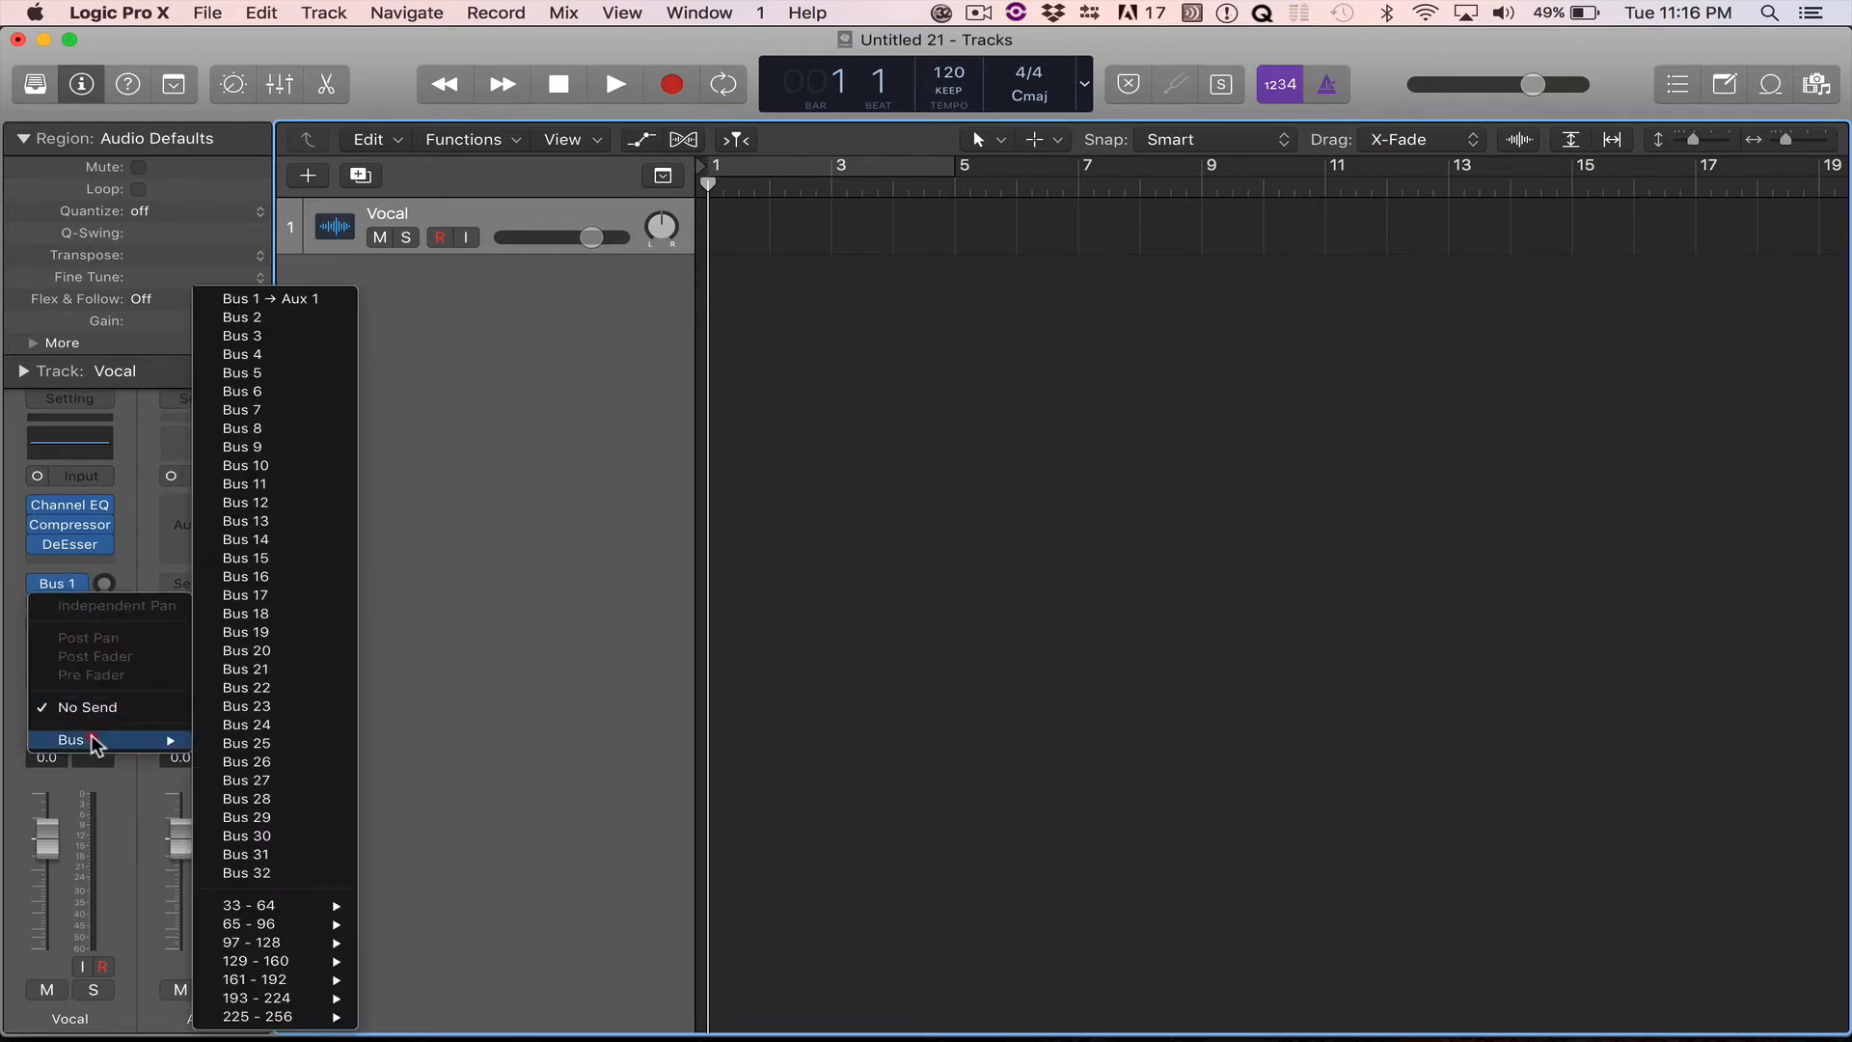
{"action": "left_click", "coordinate": [243, 321]}
{"action": "left_click", "coordinate": [66, 598]}
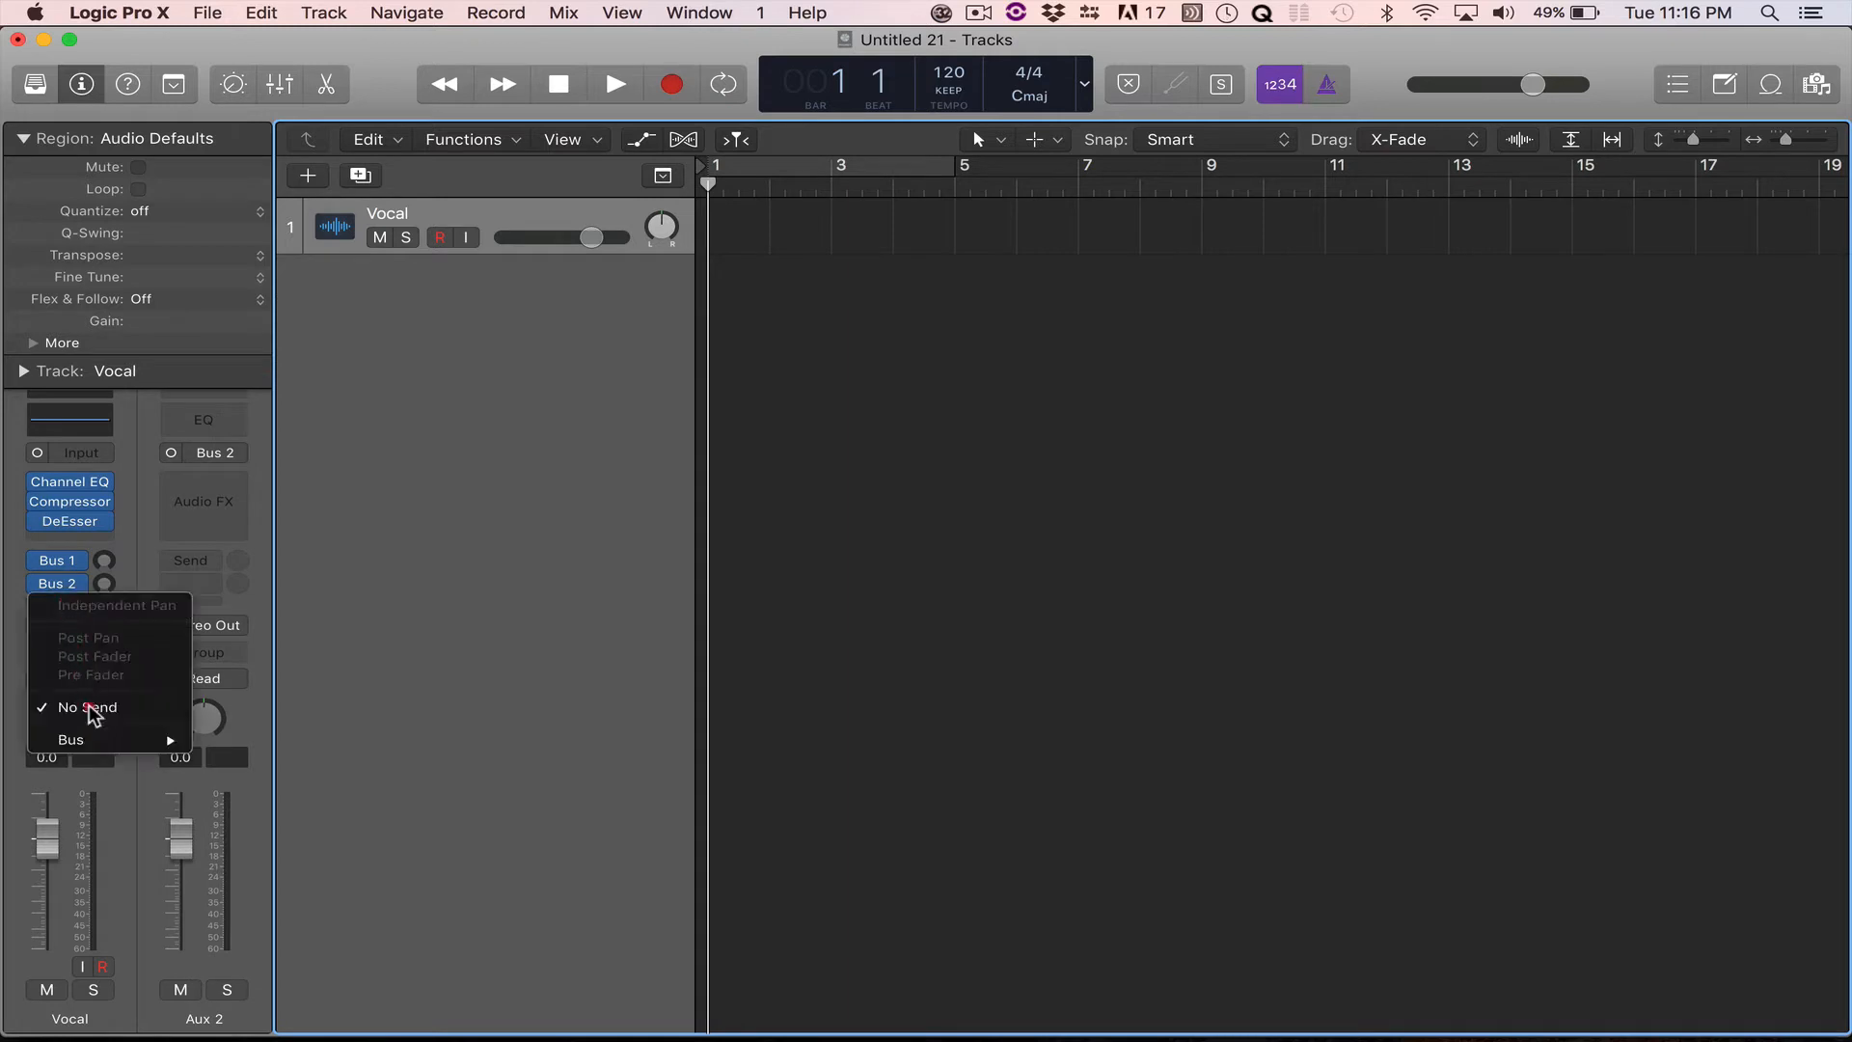
{"action": "mouse_move", "coordinate": [103, 733]}
{"action": "left_click", "coordinate": [326, 340]}
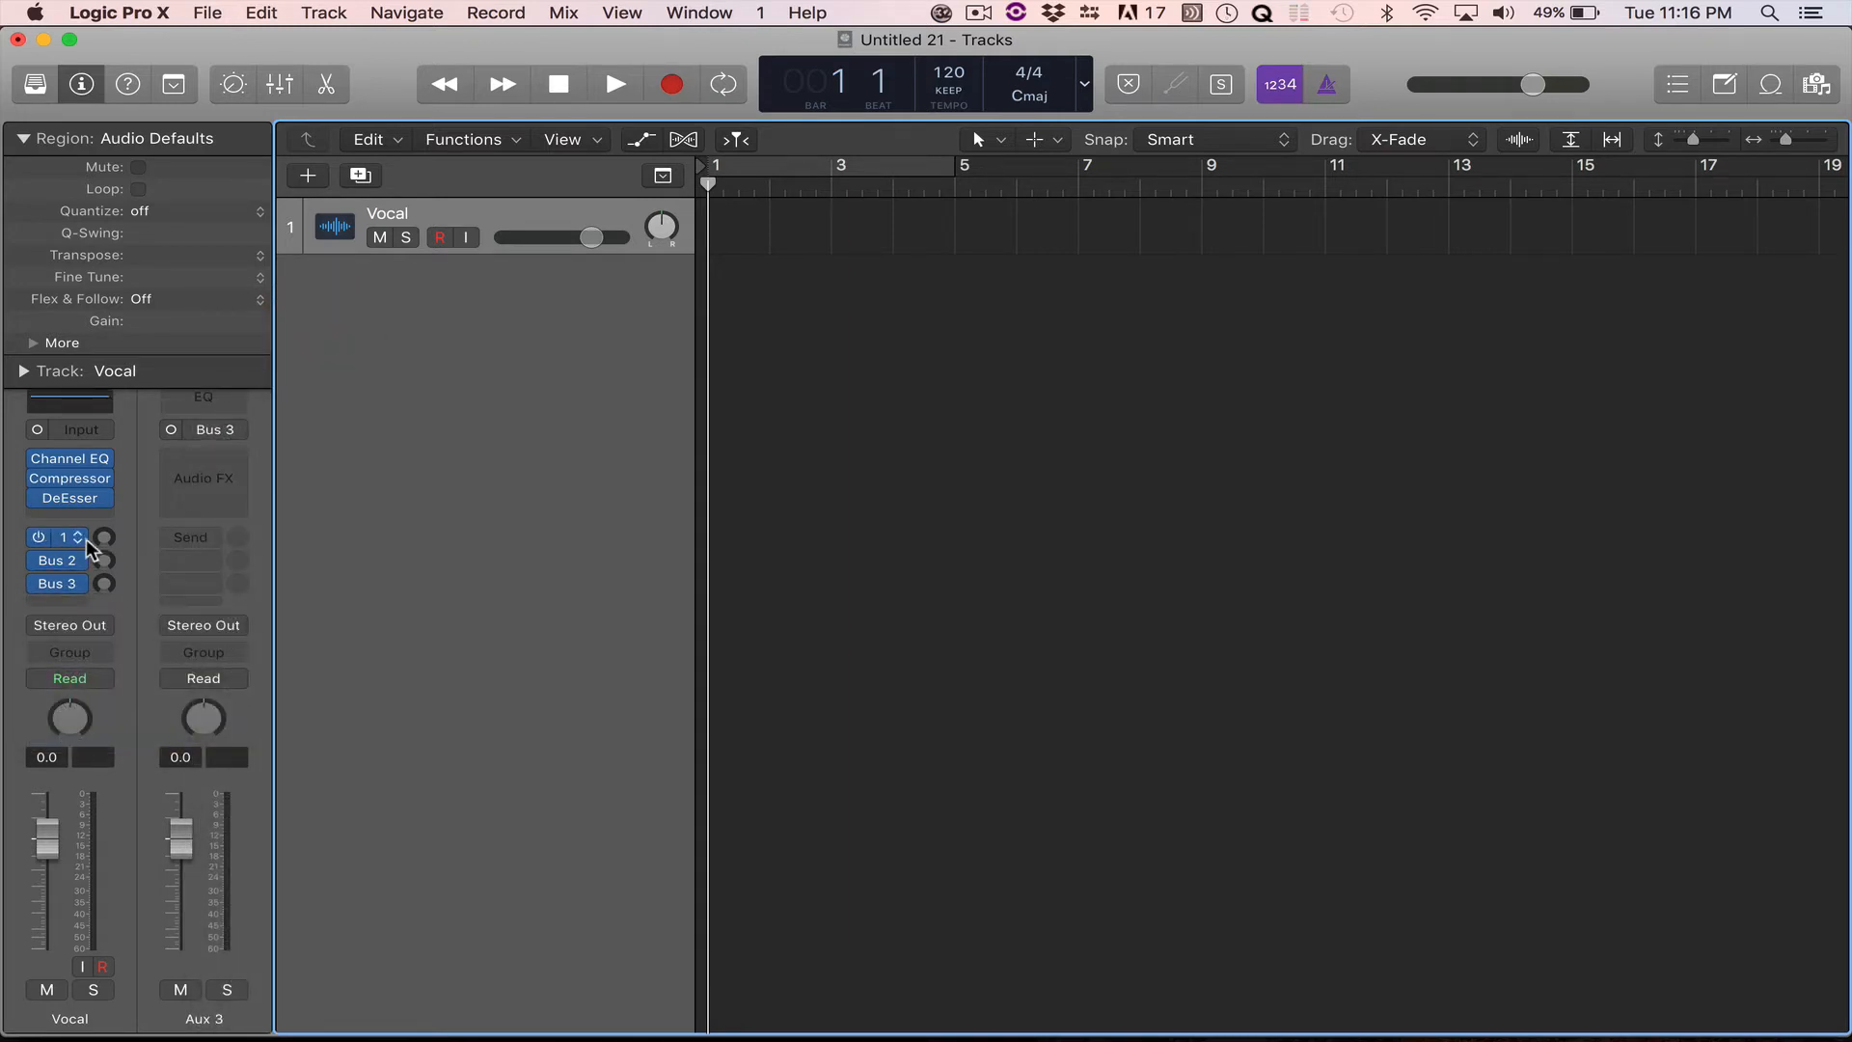
{"action": "left_click_drag", "start_coordinate": [102, 537], "coordinate": [101, 523]}
Add two new tracks with duplicate settings of the Vocal track.
{"action": "left_click", "coordinate": [404, 208]}
{"action": "key", "text": "super+d"}
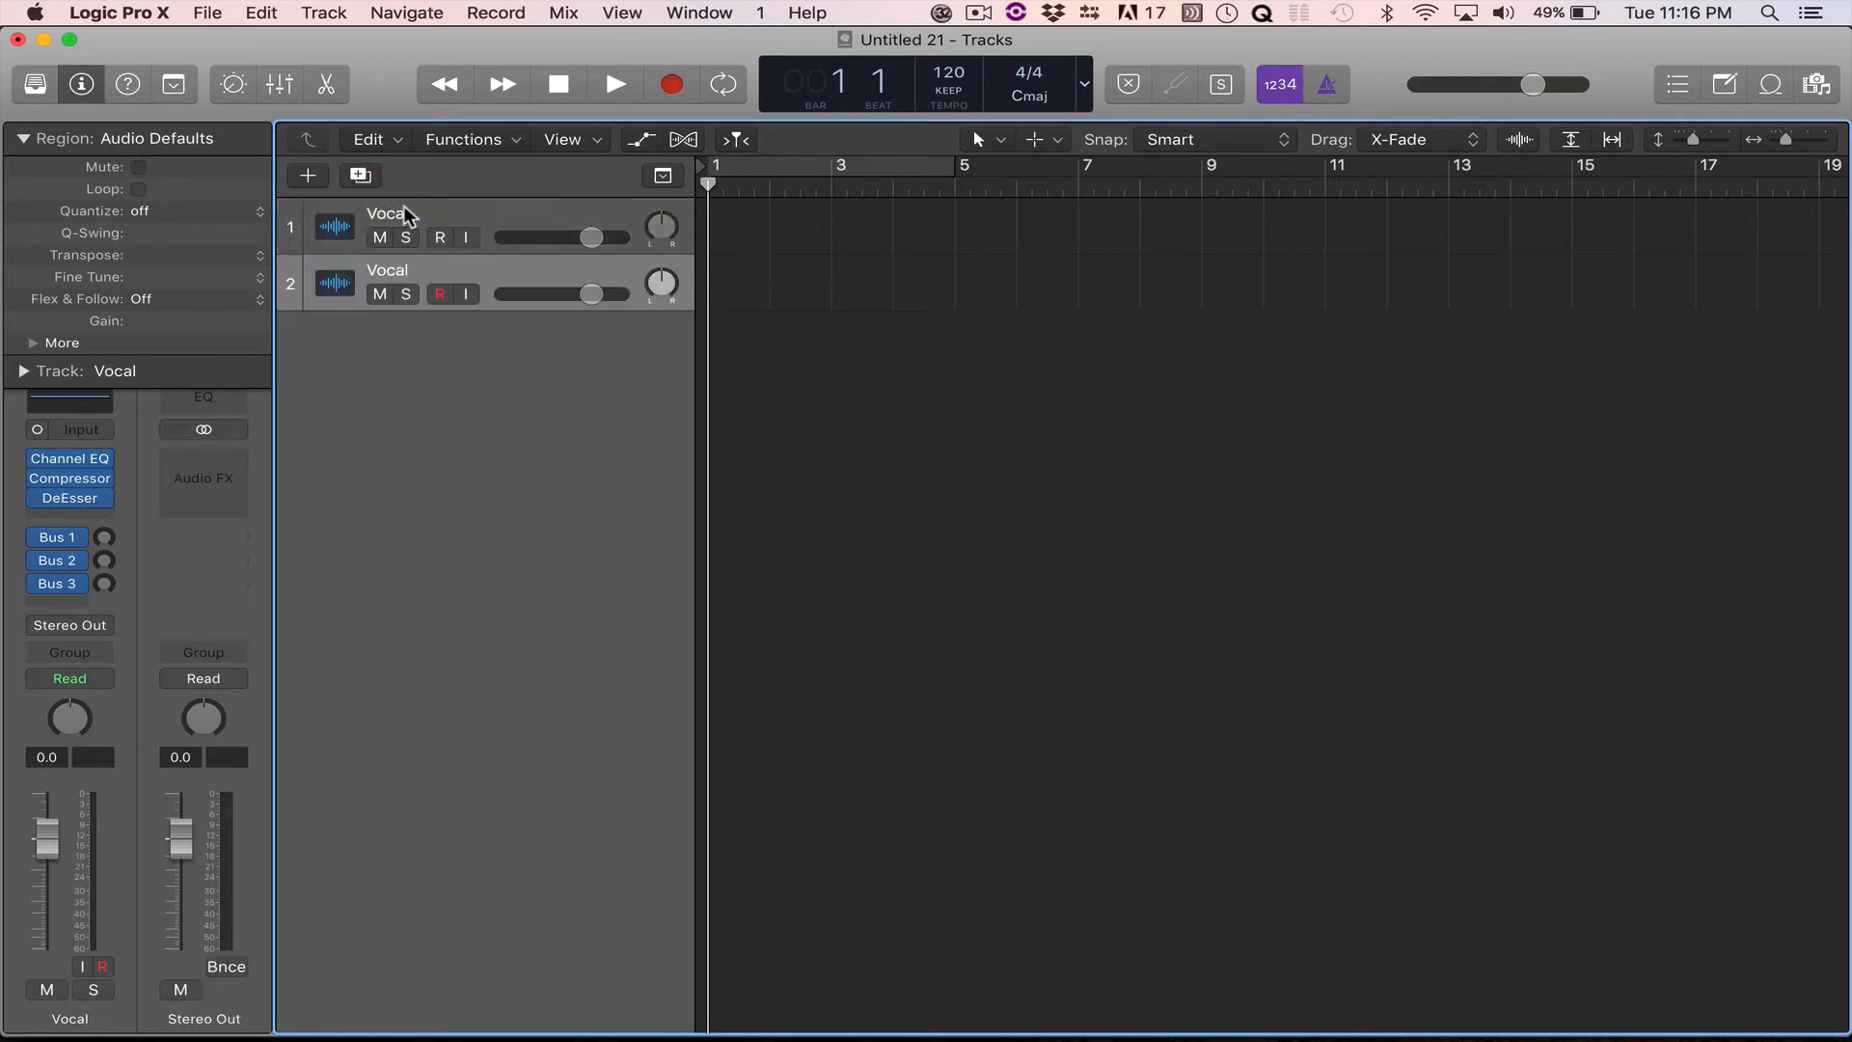
{"action": "key", "text": "super+d"}
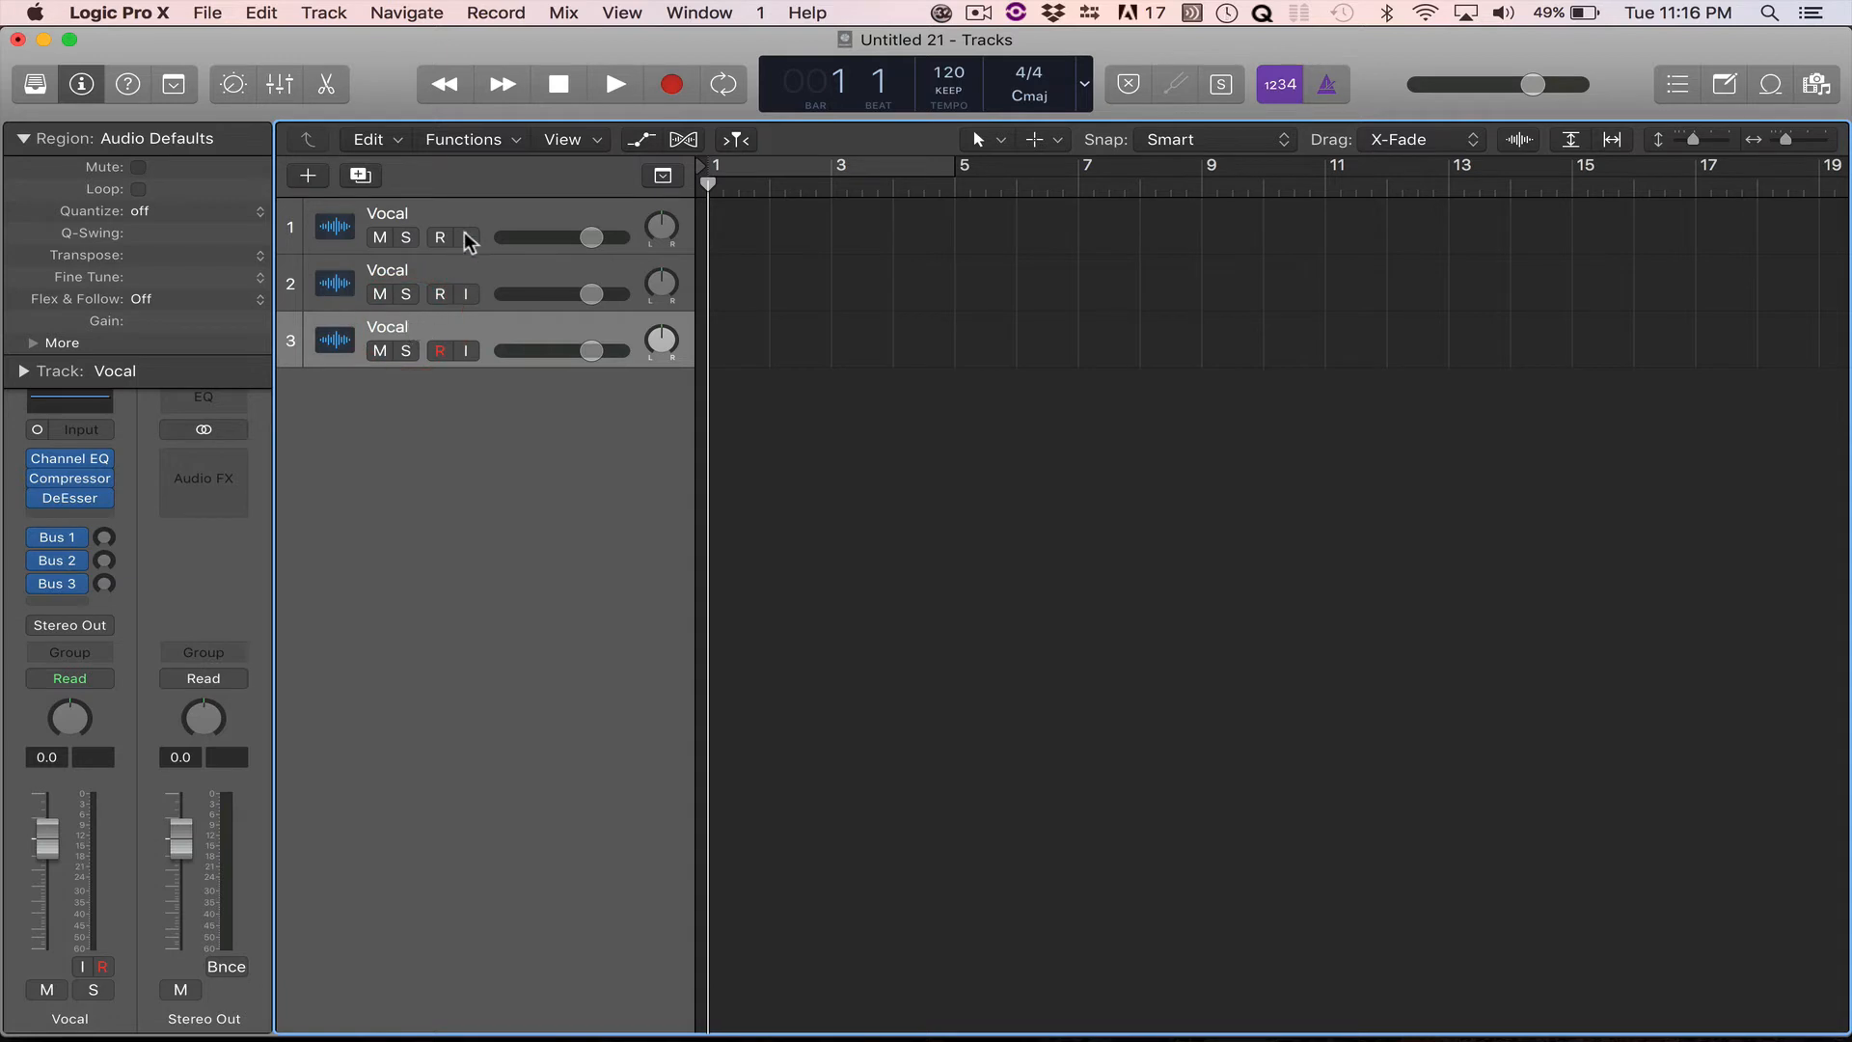
Add one audio track with no input and Output 1 + 2, and insert a mono Channel EQ on it.
{"action": "left_click", "coordinate": [309, 176]}
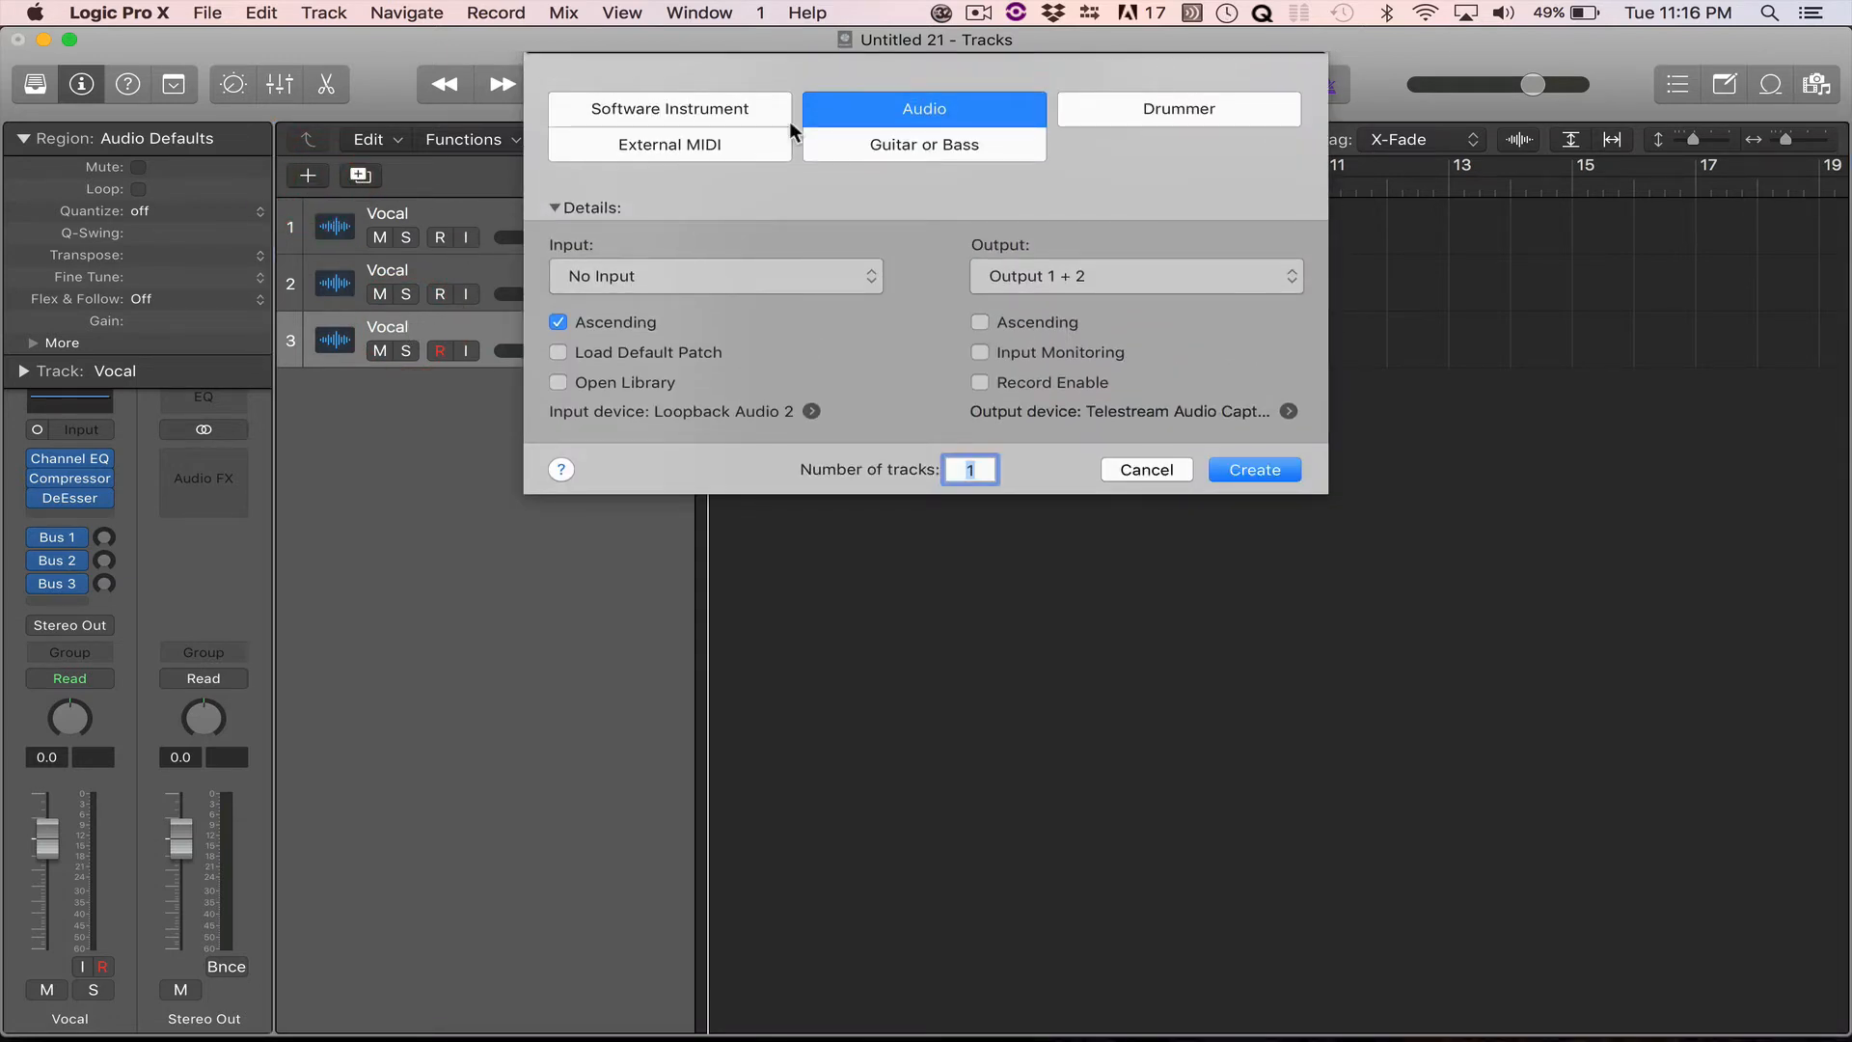
{"action": "left_click", "coordinate": [1258, 458]}
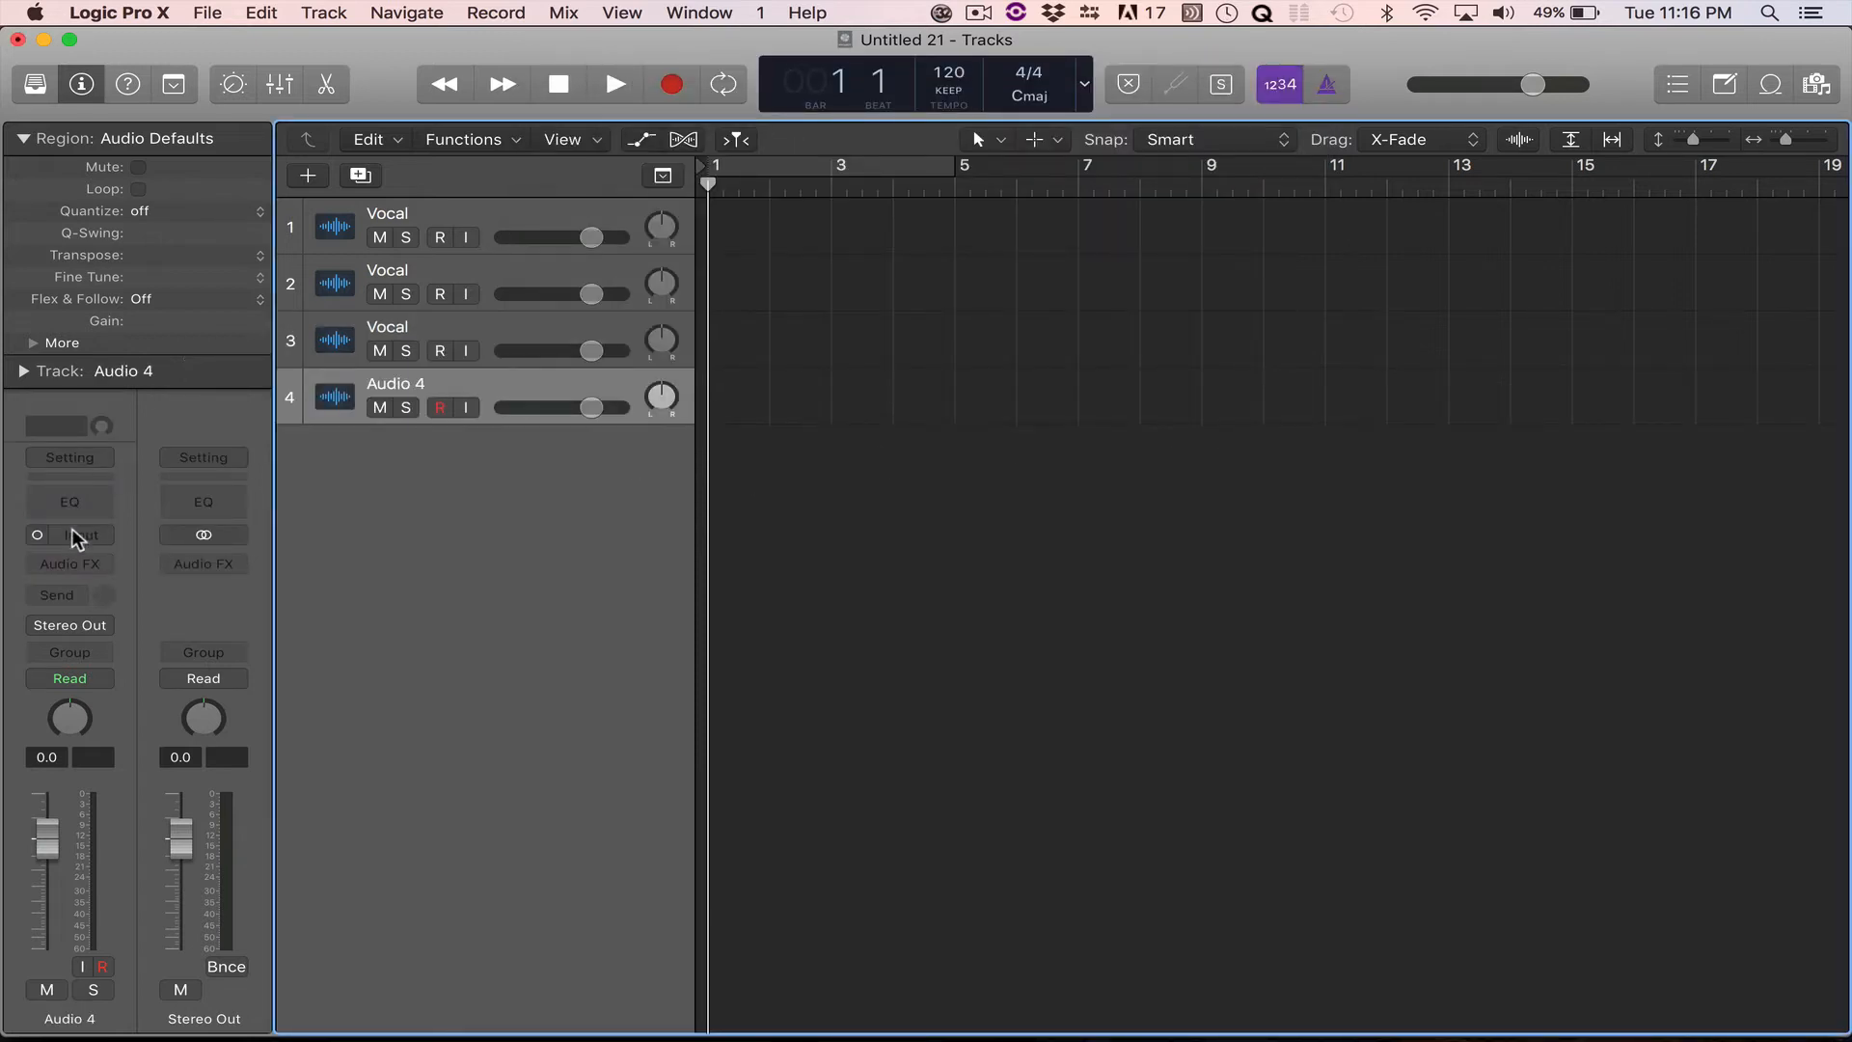
{"action": "left_click", "coordinate": [94, 569]}
{"action": "mouse_move", "coordinate": [145, 645]}
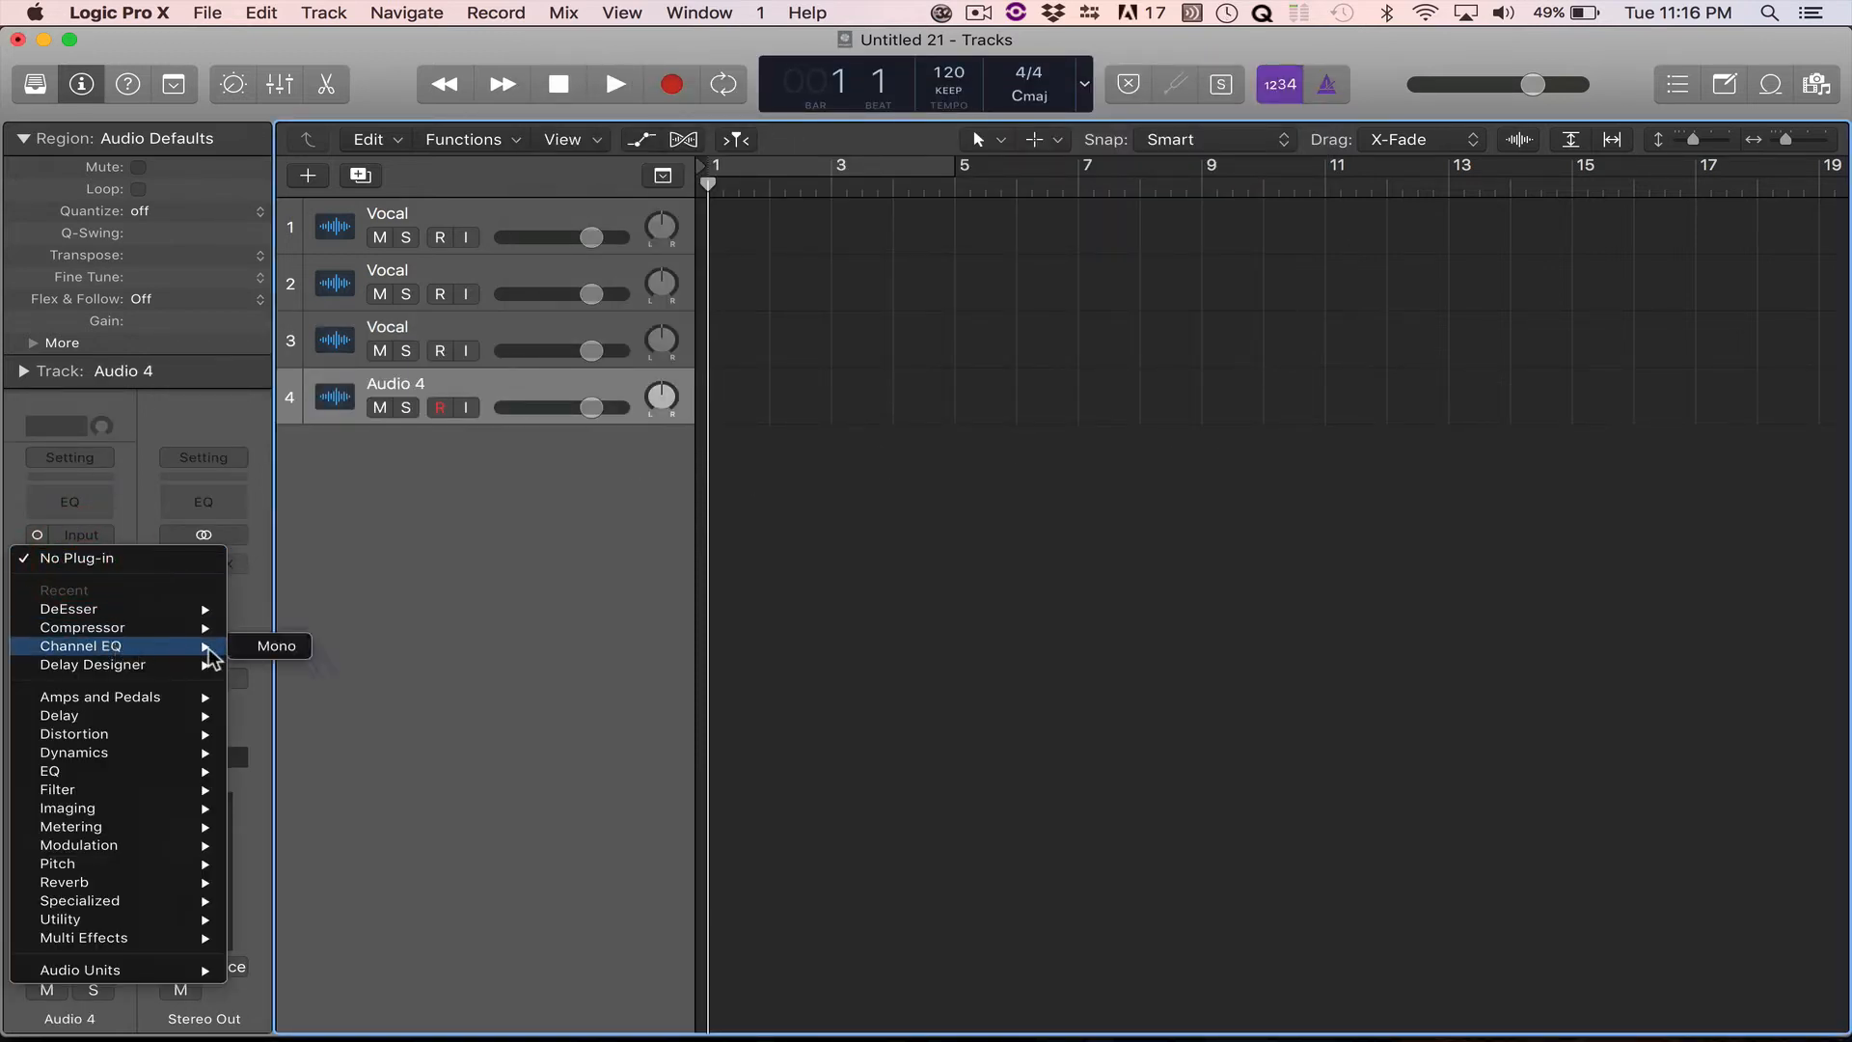
{"action": "left_click", "coordinate": [256, 640]}
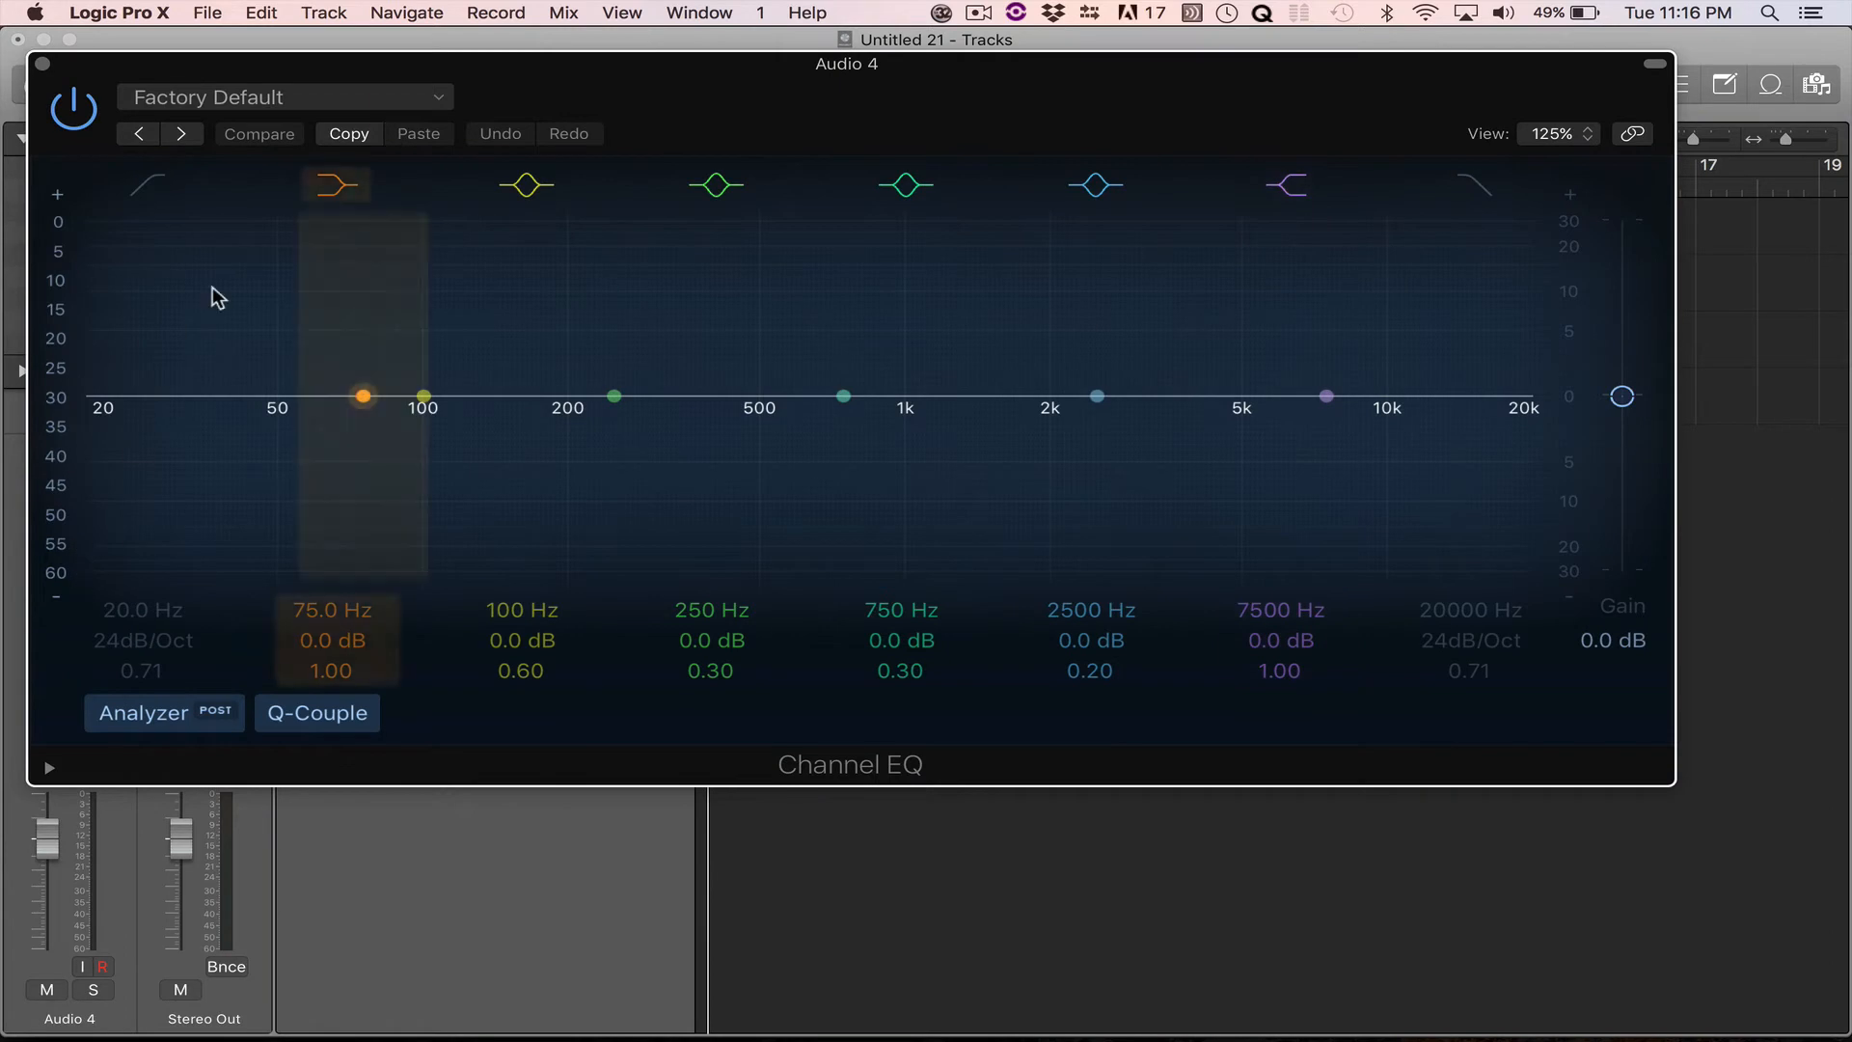
{"action": "left_click", "coordinate": [42, 66]}
Insert a Compressor below the Channel EQ on the Audio 4 channel strip and close its plug-in window.
{"action": "left_click", "coordinate": [82, 569]}
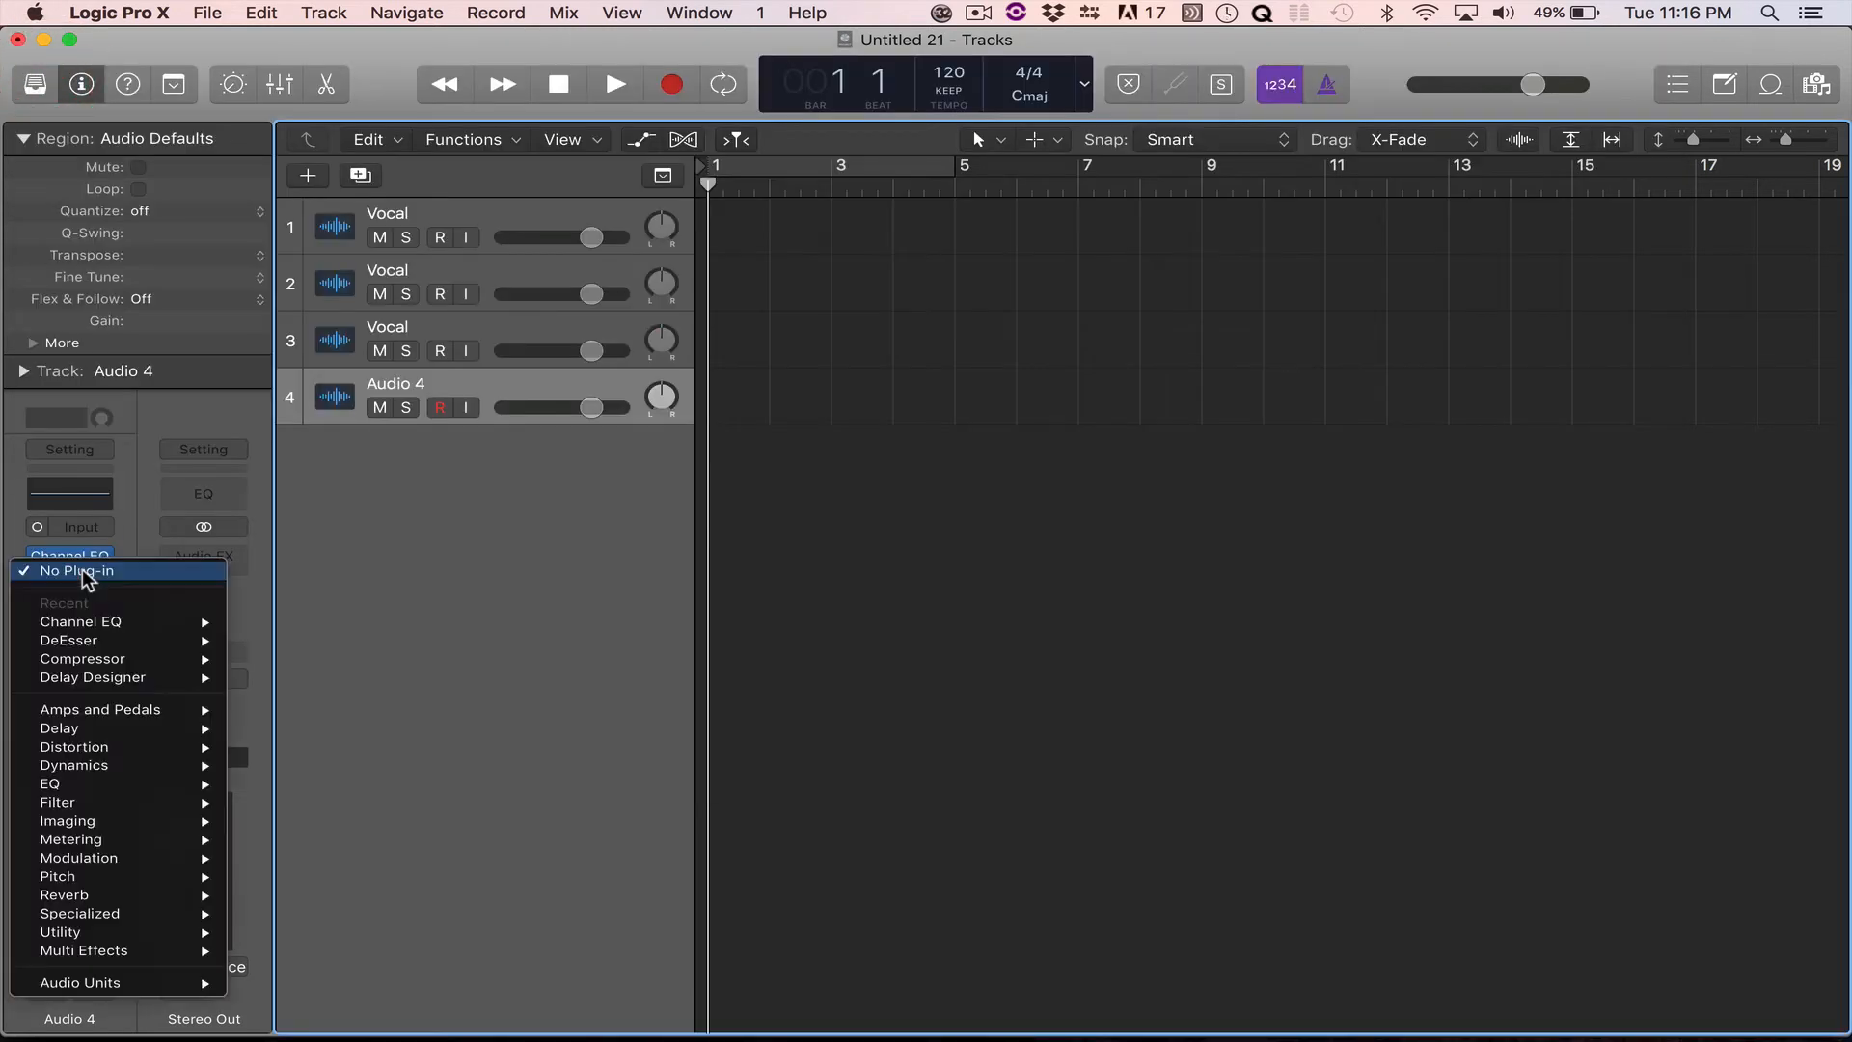
{"action": "mouse_move", "coordinate": [119, 875]}
{"action": "mouse_move", "coordinate": [145, 765]}
{"action": "mouse_move", "coordinate": [347, 784]}
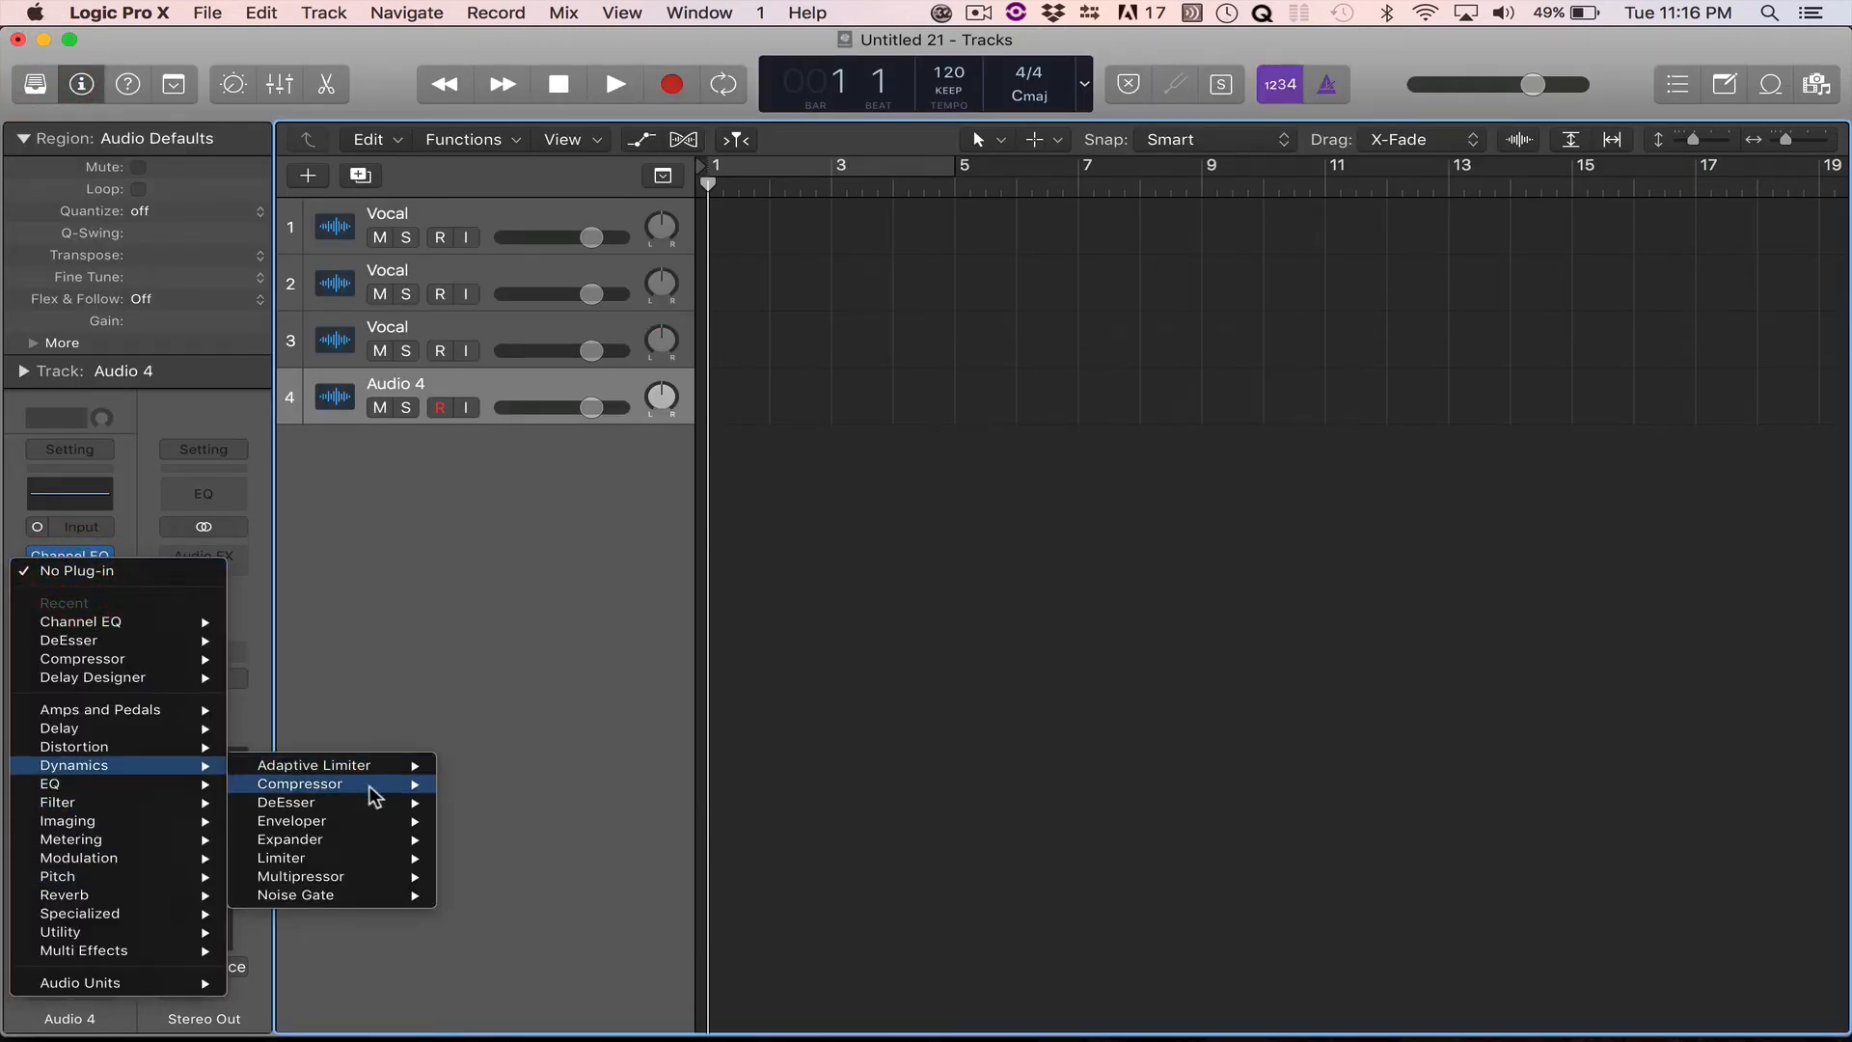
{"action": "left_click", "coordinate": [477, 783]}
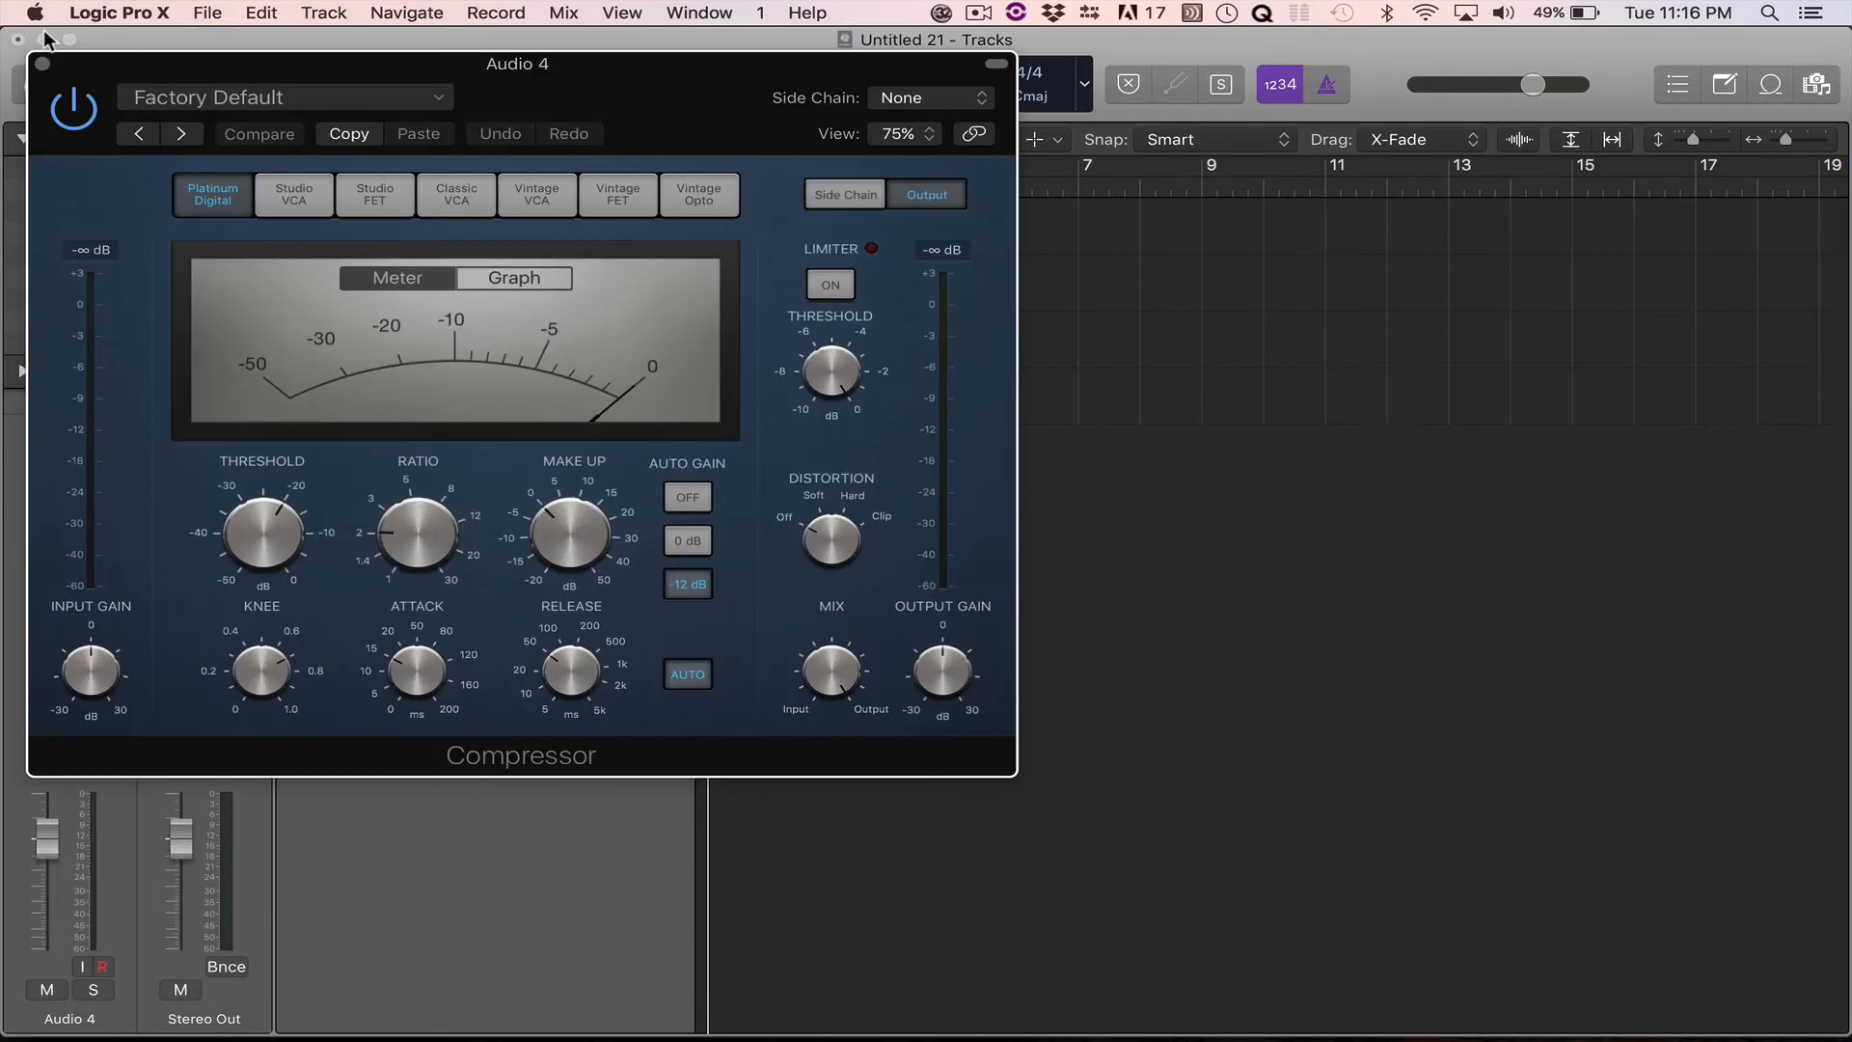
{"action": "left_click", "coordinate": [42, 65]}
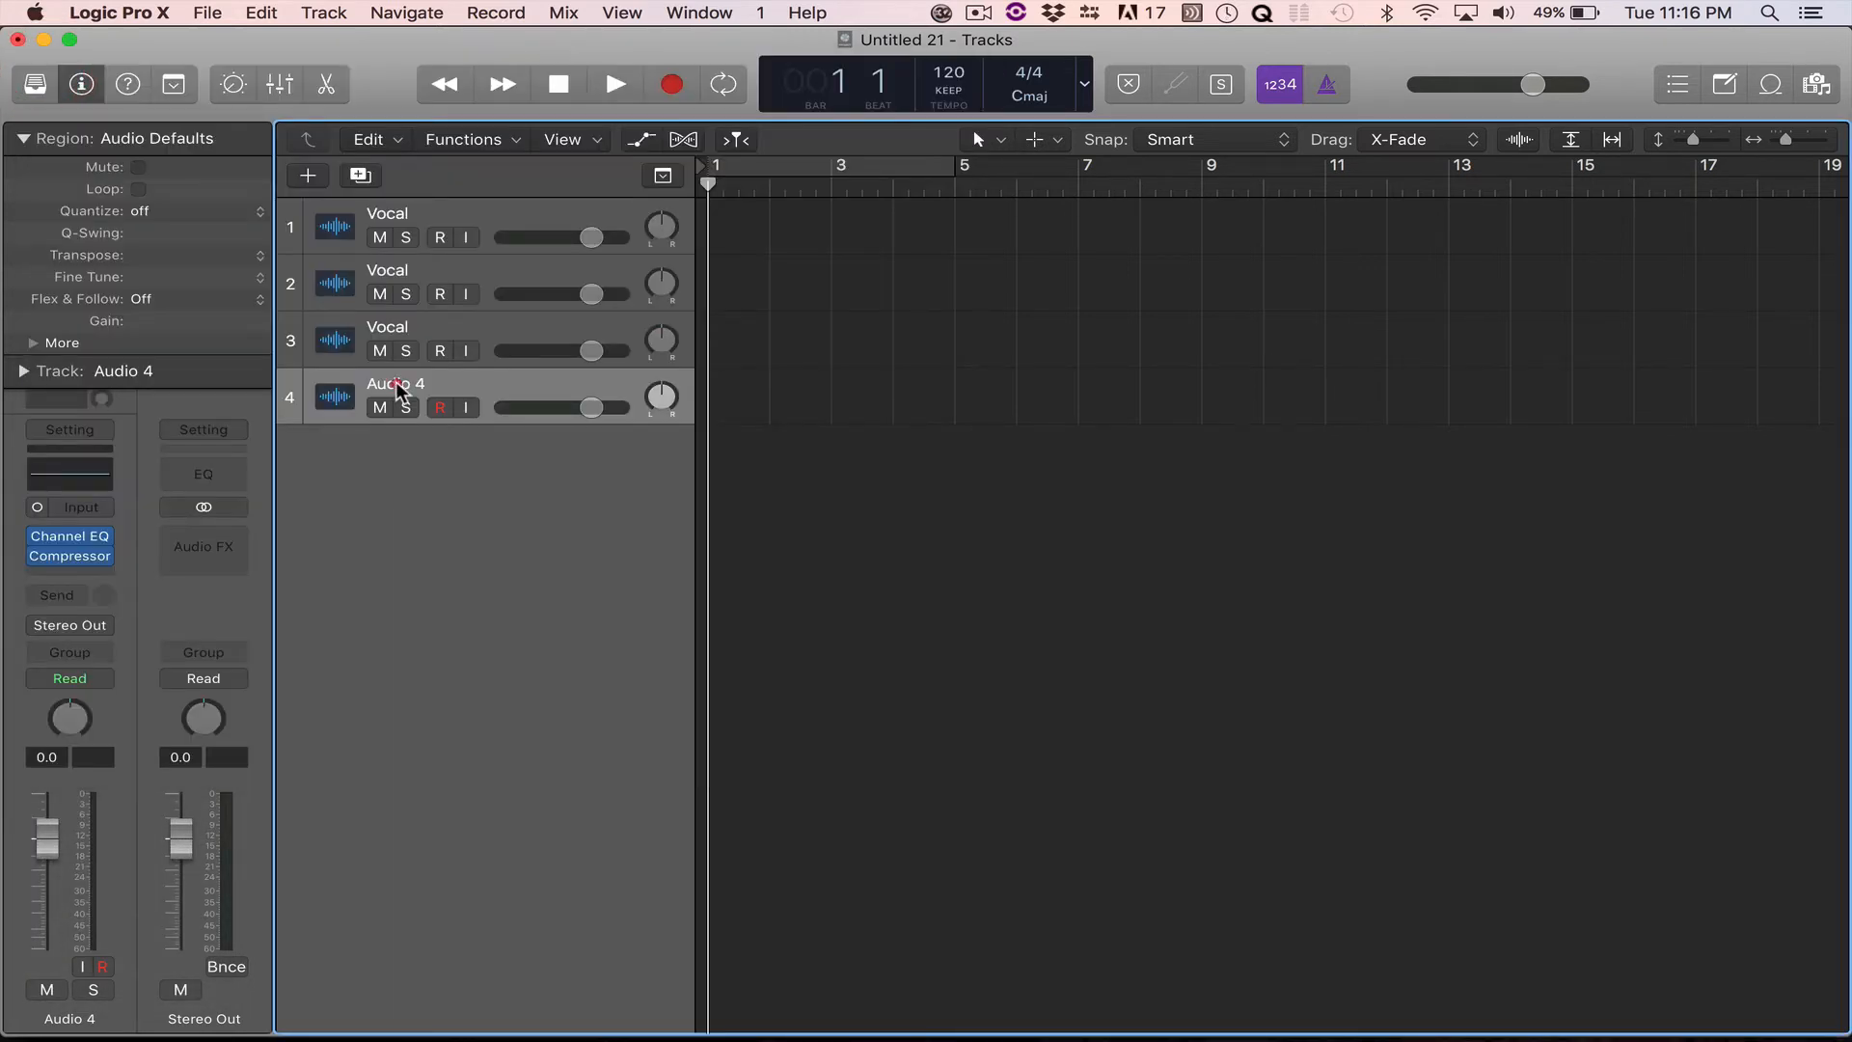
Rename the Audio 4 track as Guitar.
{"action": "double_click", "coordinate": [398, 386]}
{"action": "type", "text": "Guitar"}
{"action": "key", "text": "Return"}
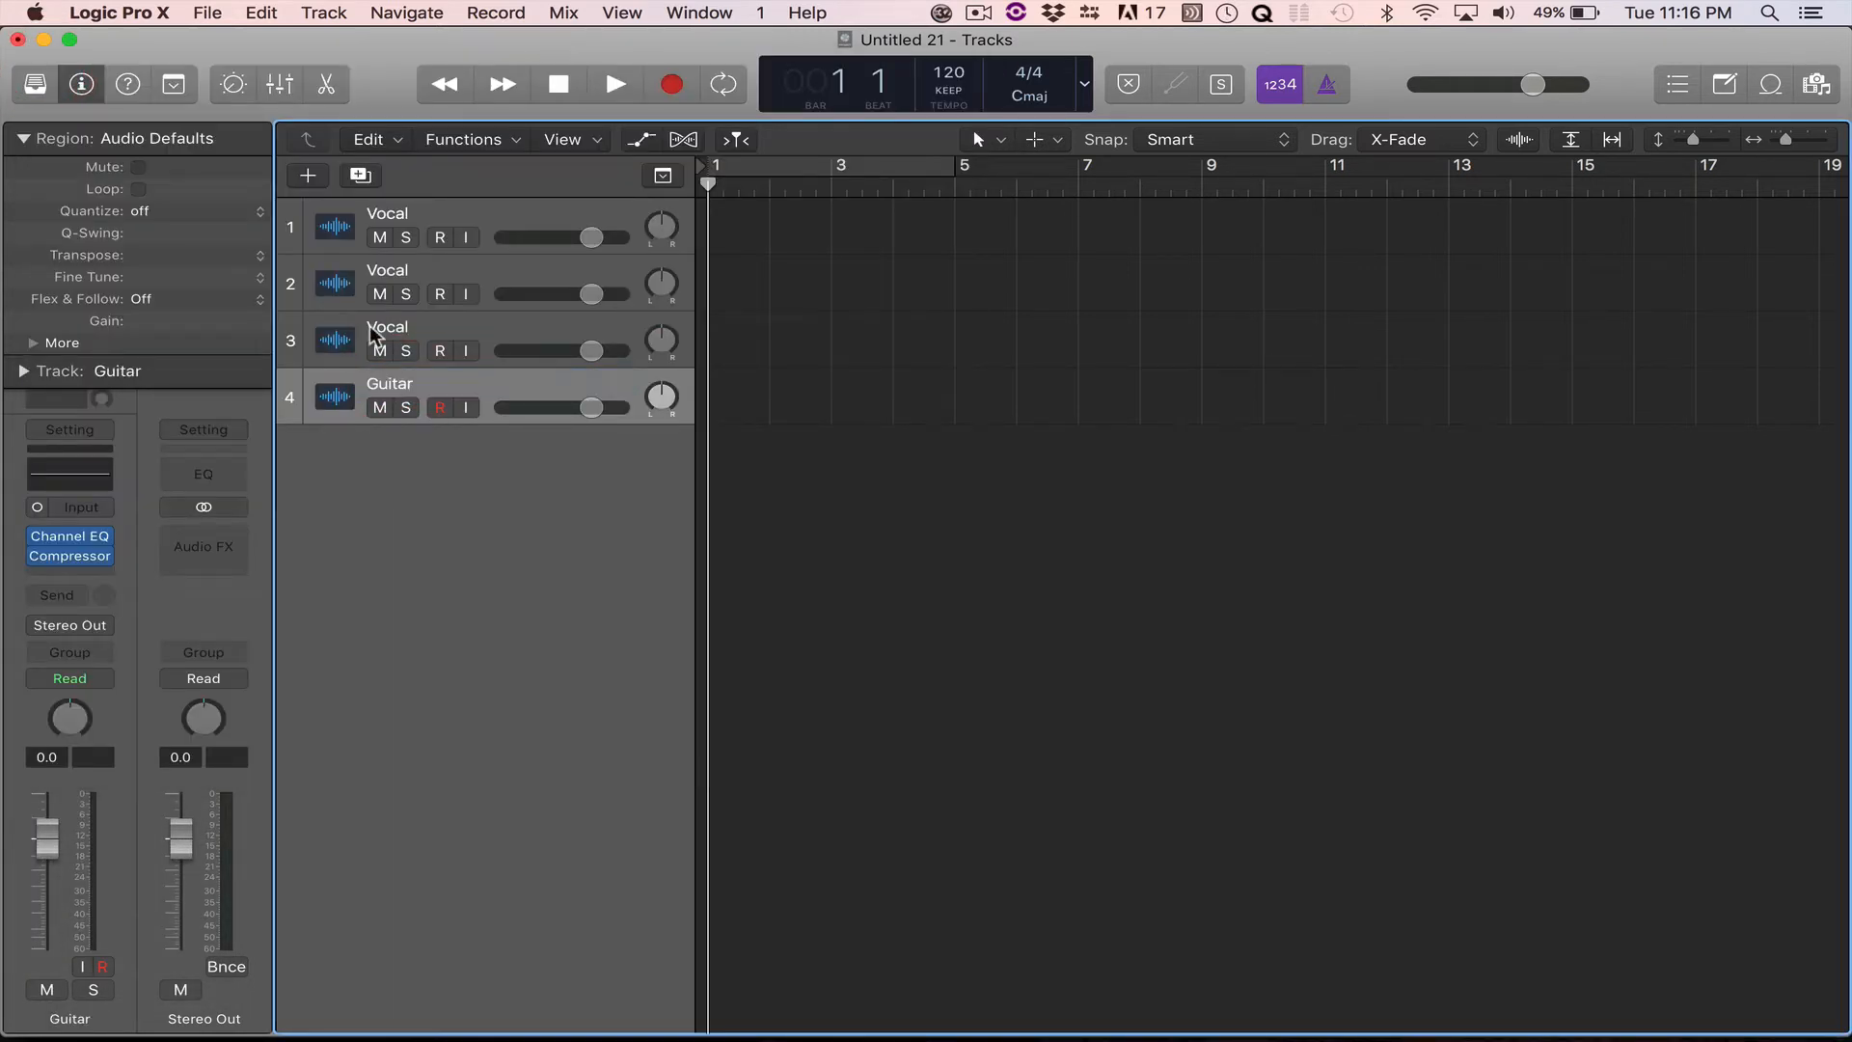
Add one software instrument track with an empty channel strip and its output on Bus 34.
{"action": "left_click", "coordinate": [309, 178]}
{"action": "left_click", "coordinate": [680, 112]}
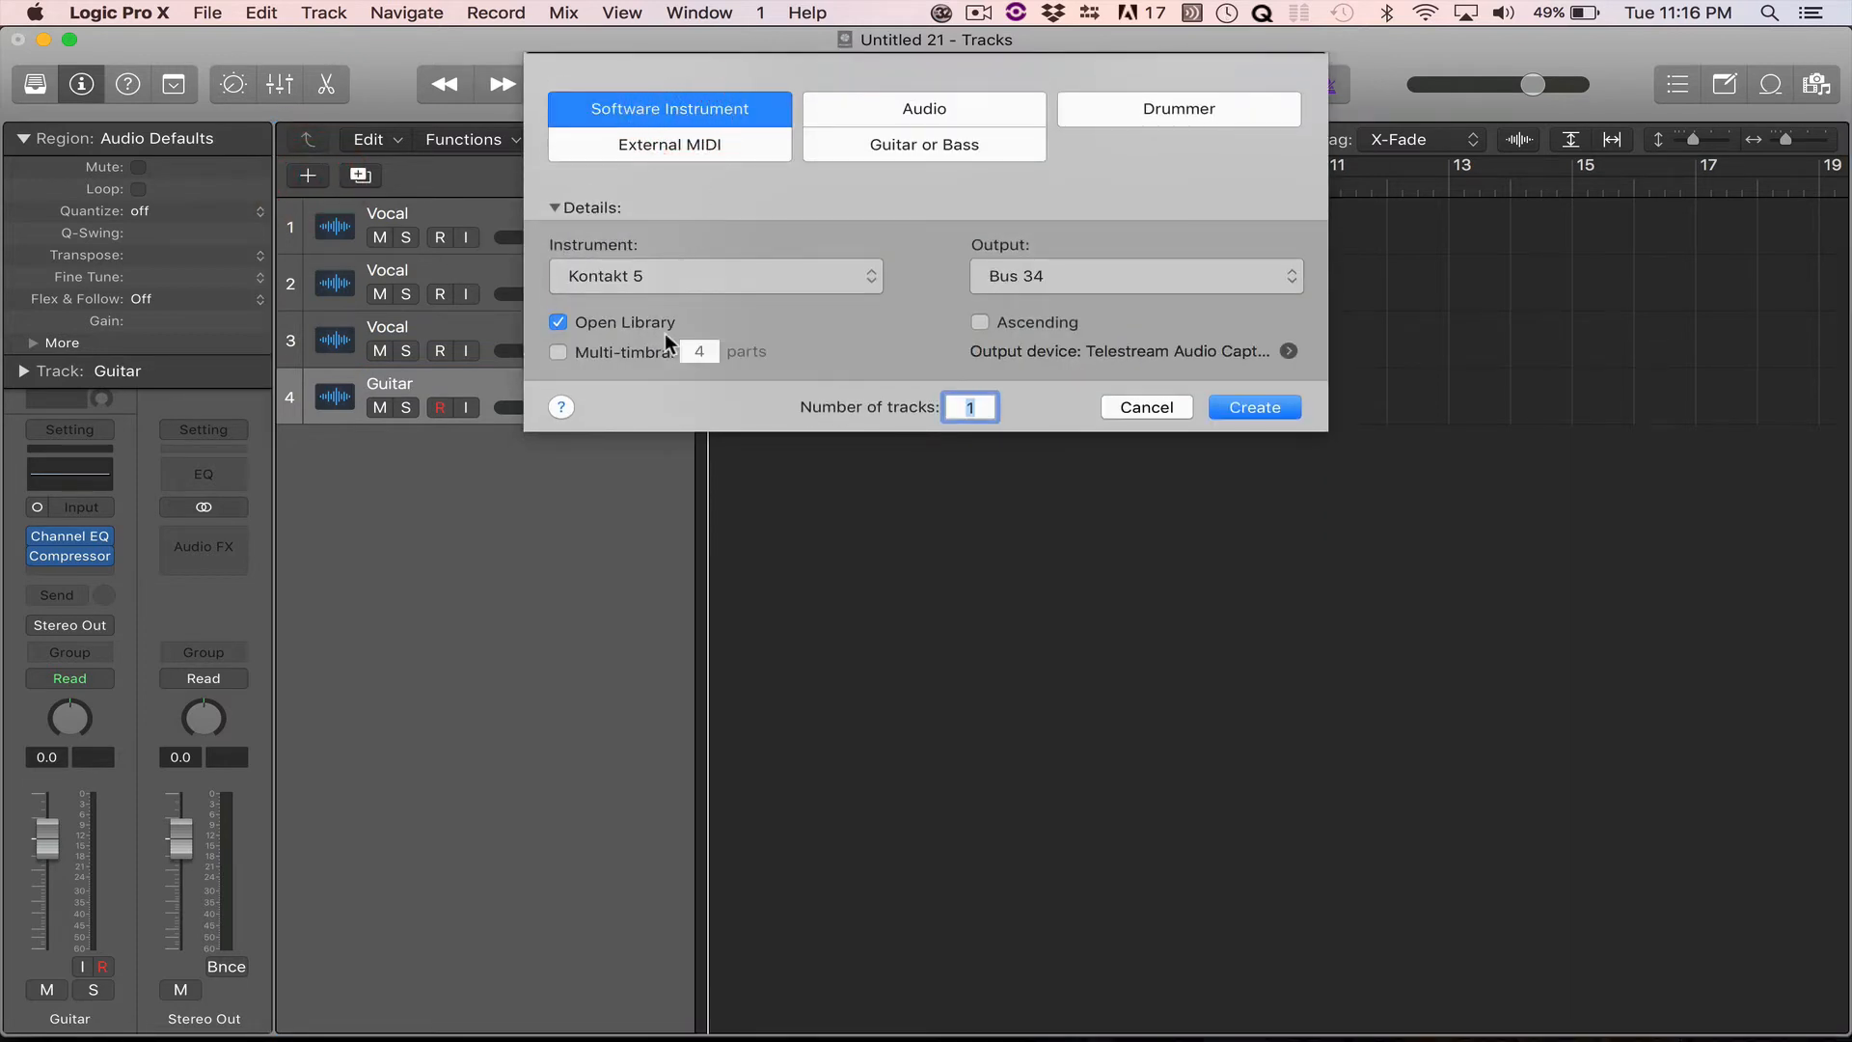
{"action": "left_click", "coordinate": [662, 279]}
{"action": "left_click", "coordinate": [656, 317]}
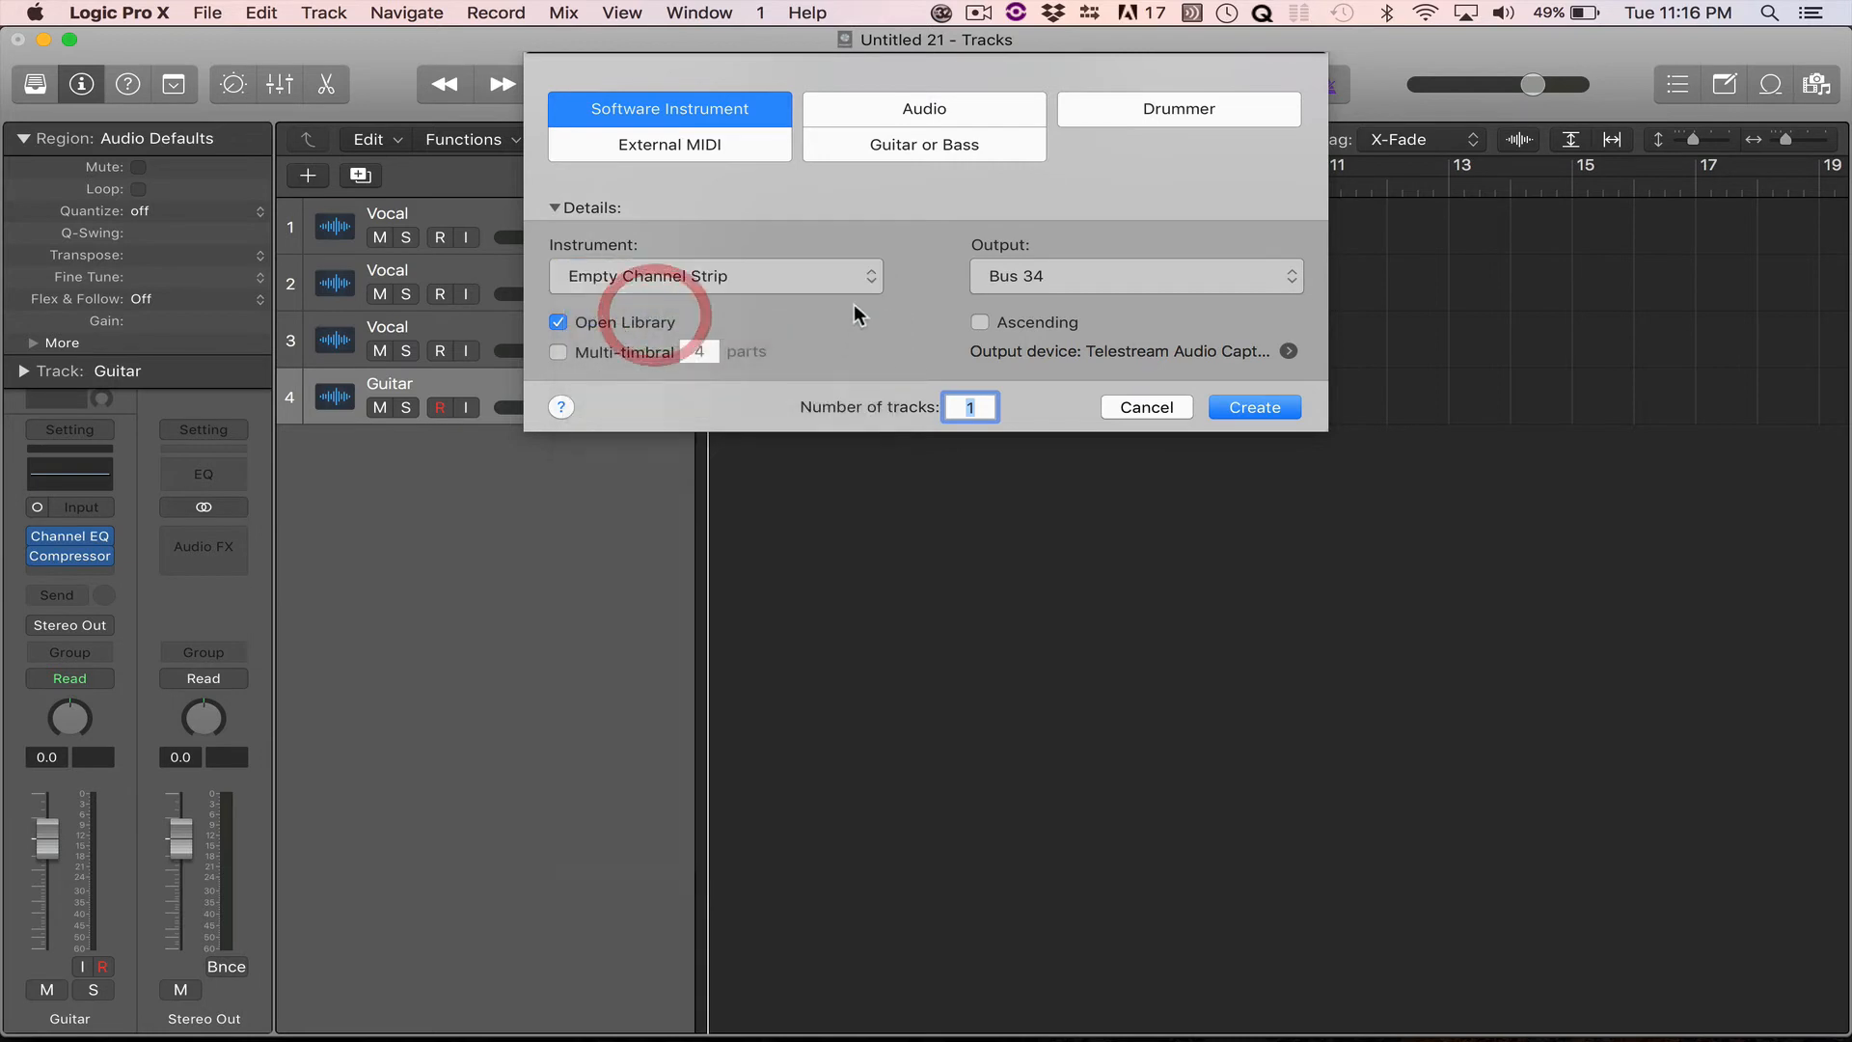
{"action": "key", "text": "Return"}
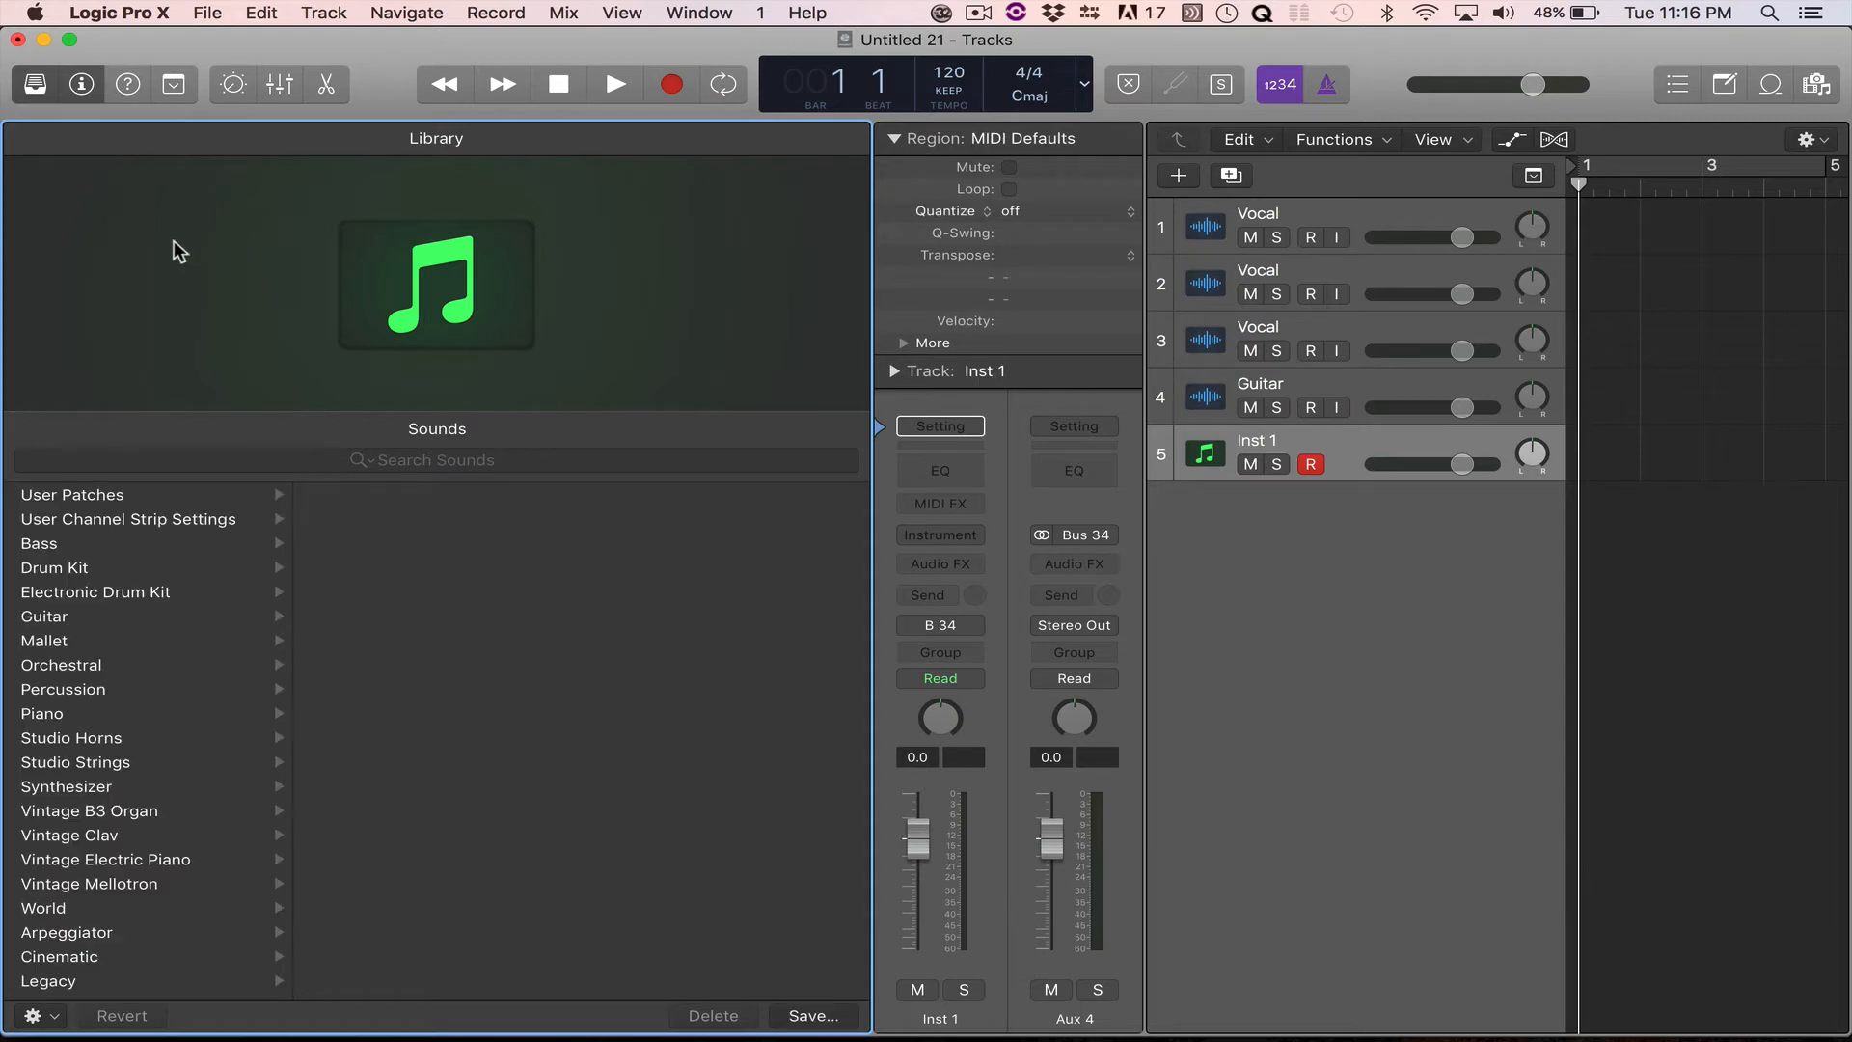
Load the Blue Ridge drum kit patch on the new instrument track and hide the Library.
{"action": "left_click", "coordinate": [95, 567]}
{"action": "left_click", "coordinate": [407, 497]}
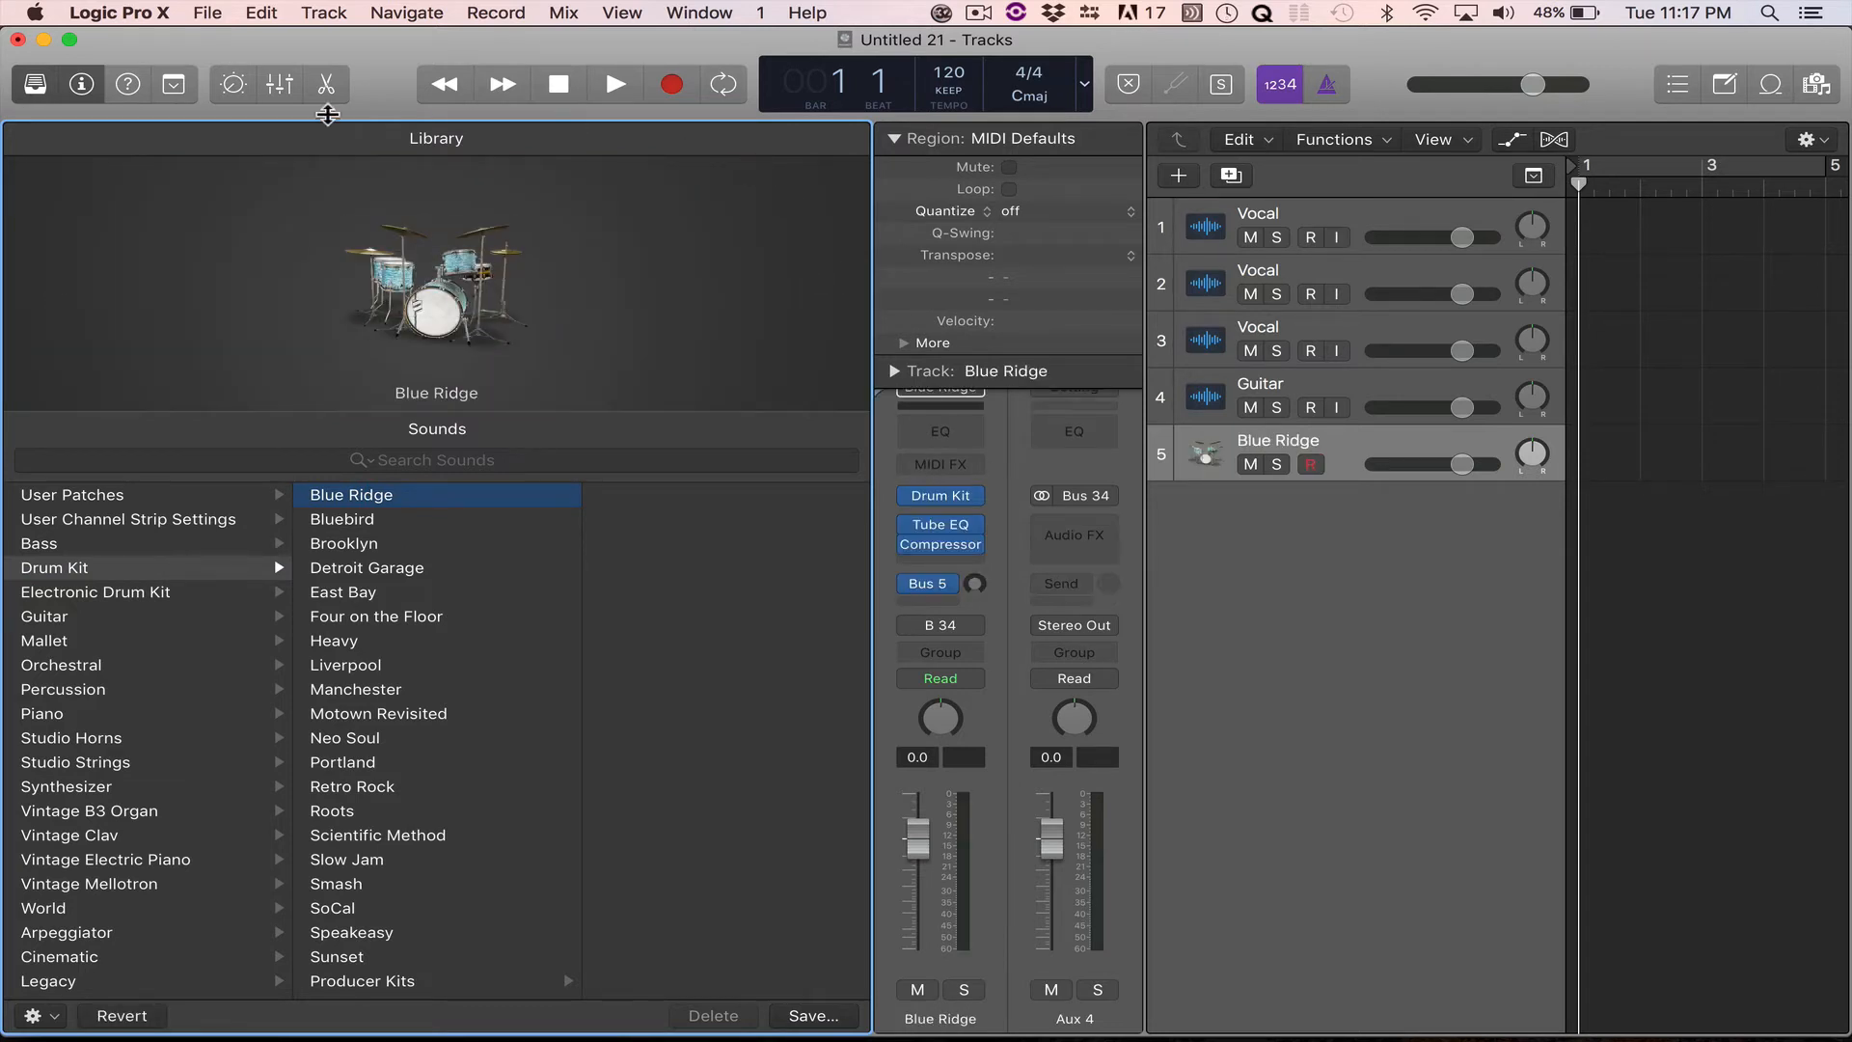
{"action": "left_click", "coordinate": [30, 81]}
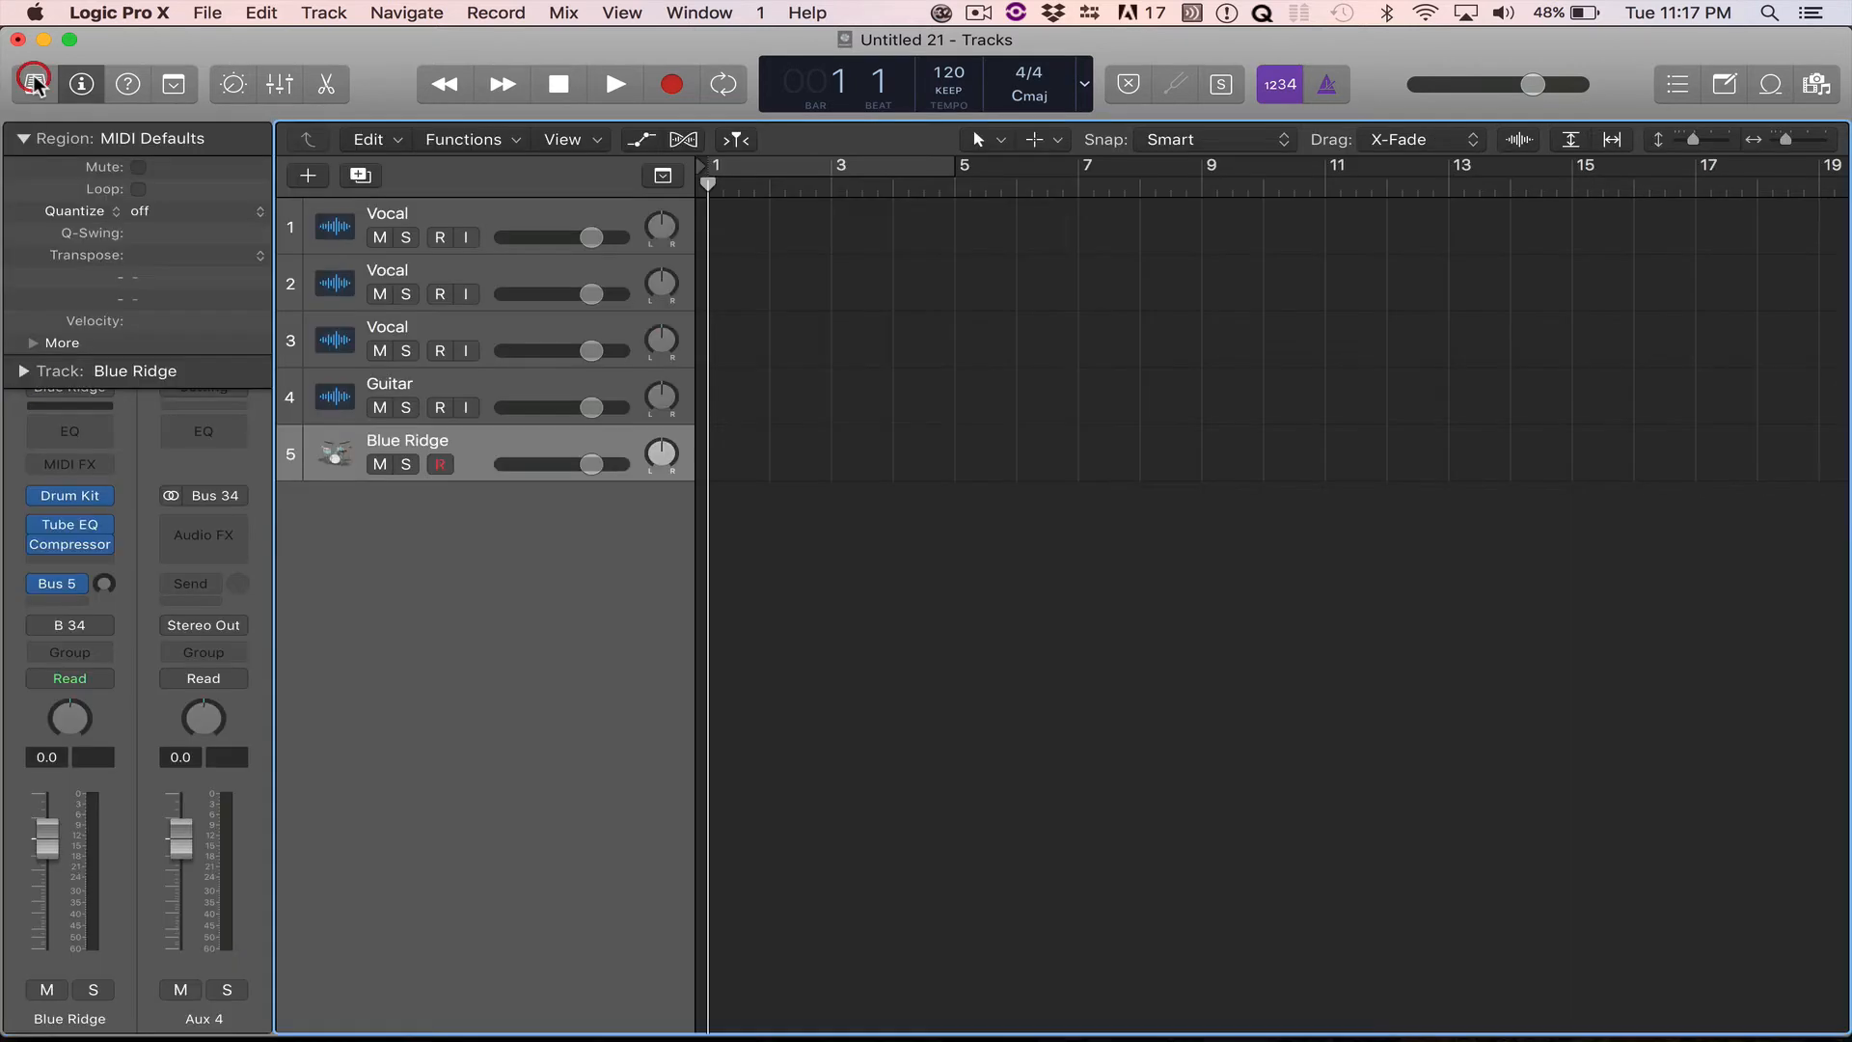
Add one software instrument track using the stereo Spectrasonics Trilian instrument with output Bus 34.
{"action": "left_click", "coordinate": [300, 176]}
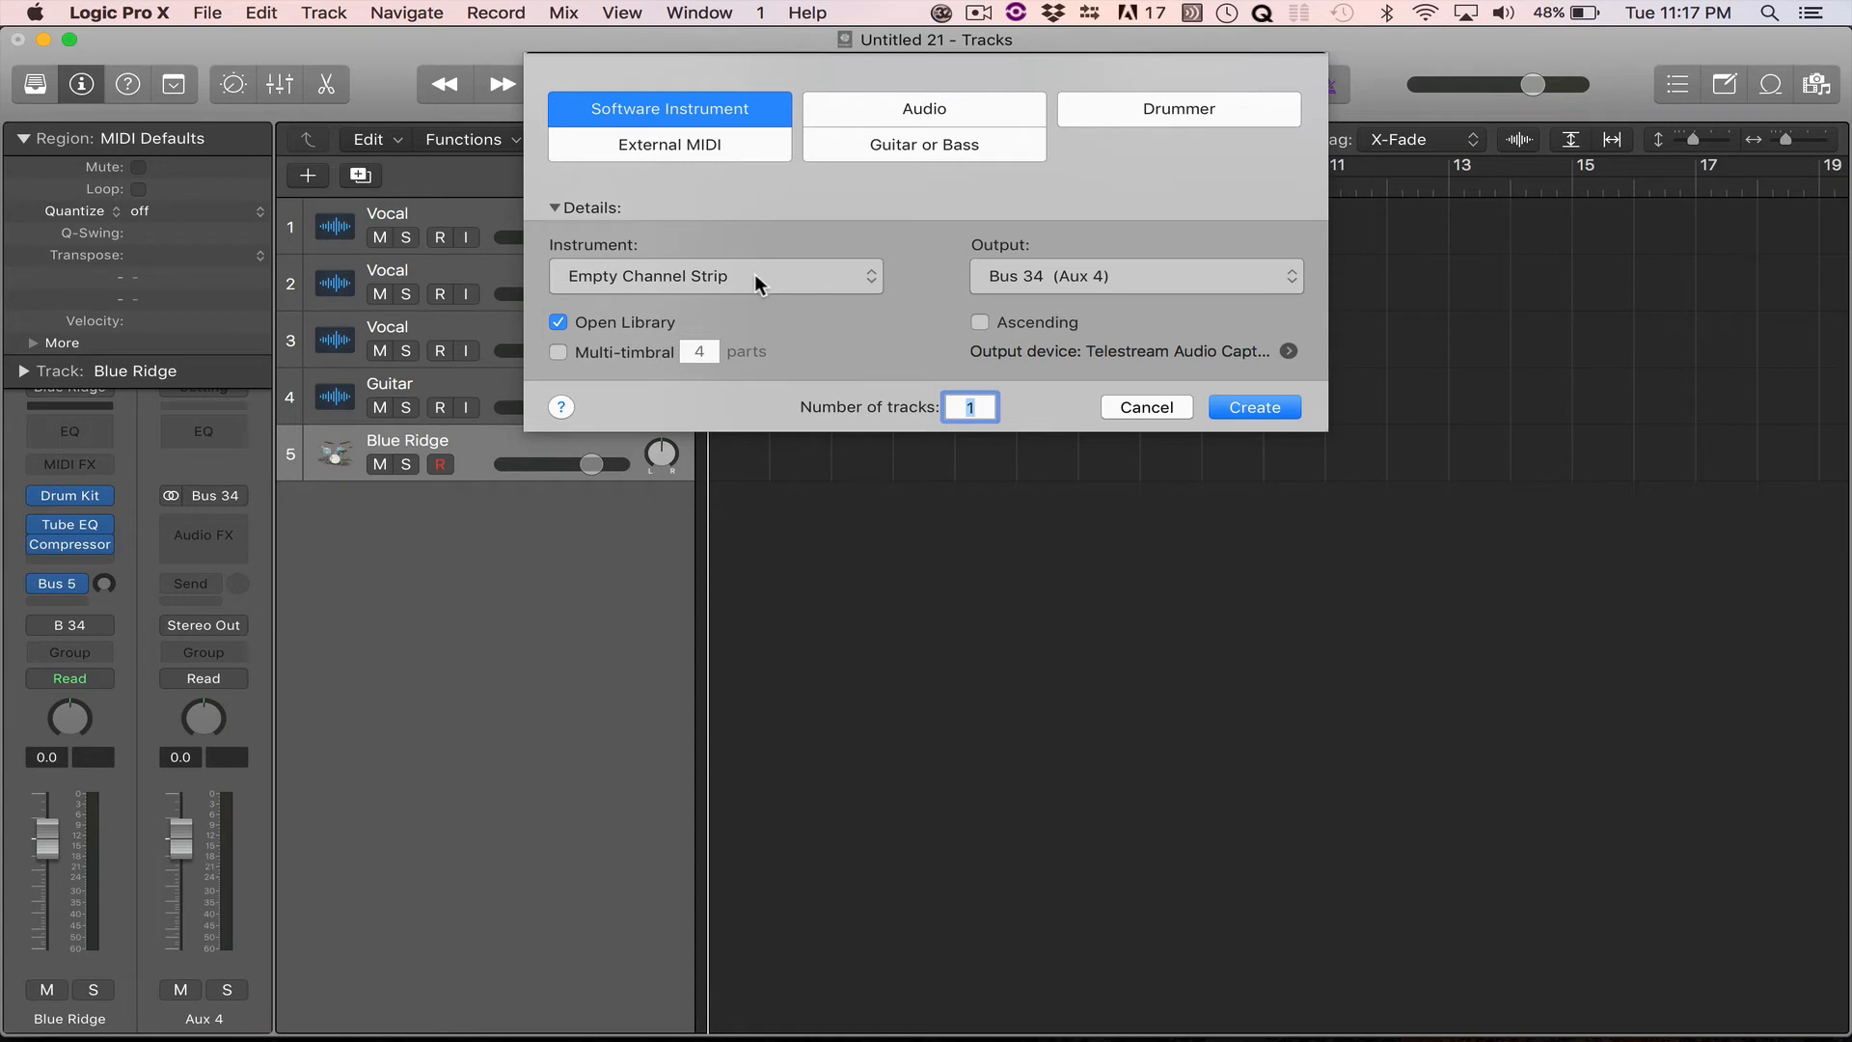
{"action": "left_click", "coordinate": [754, 277]}
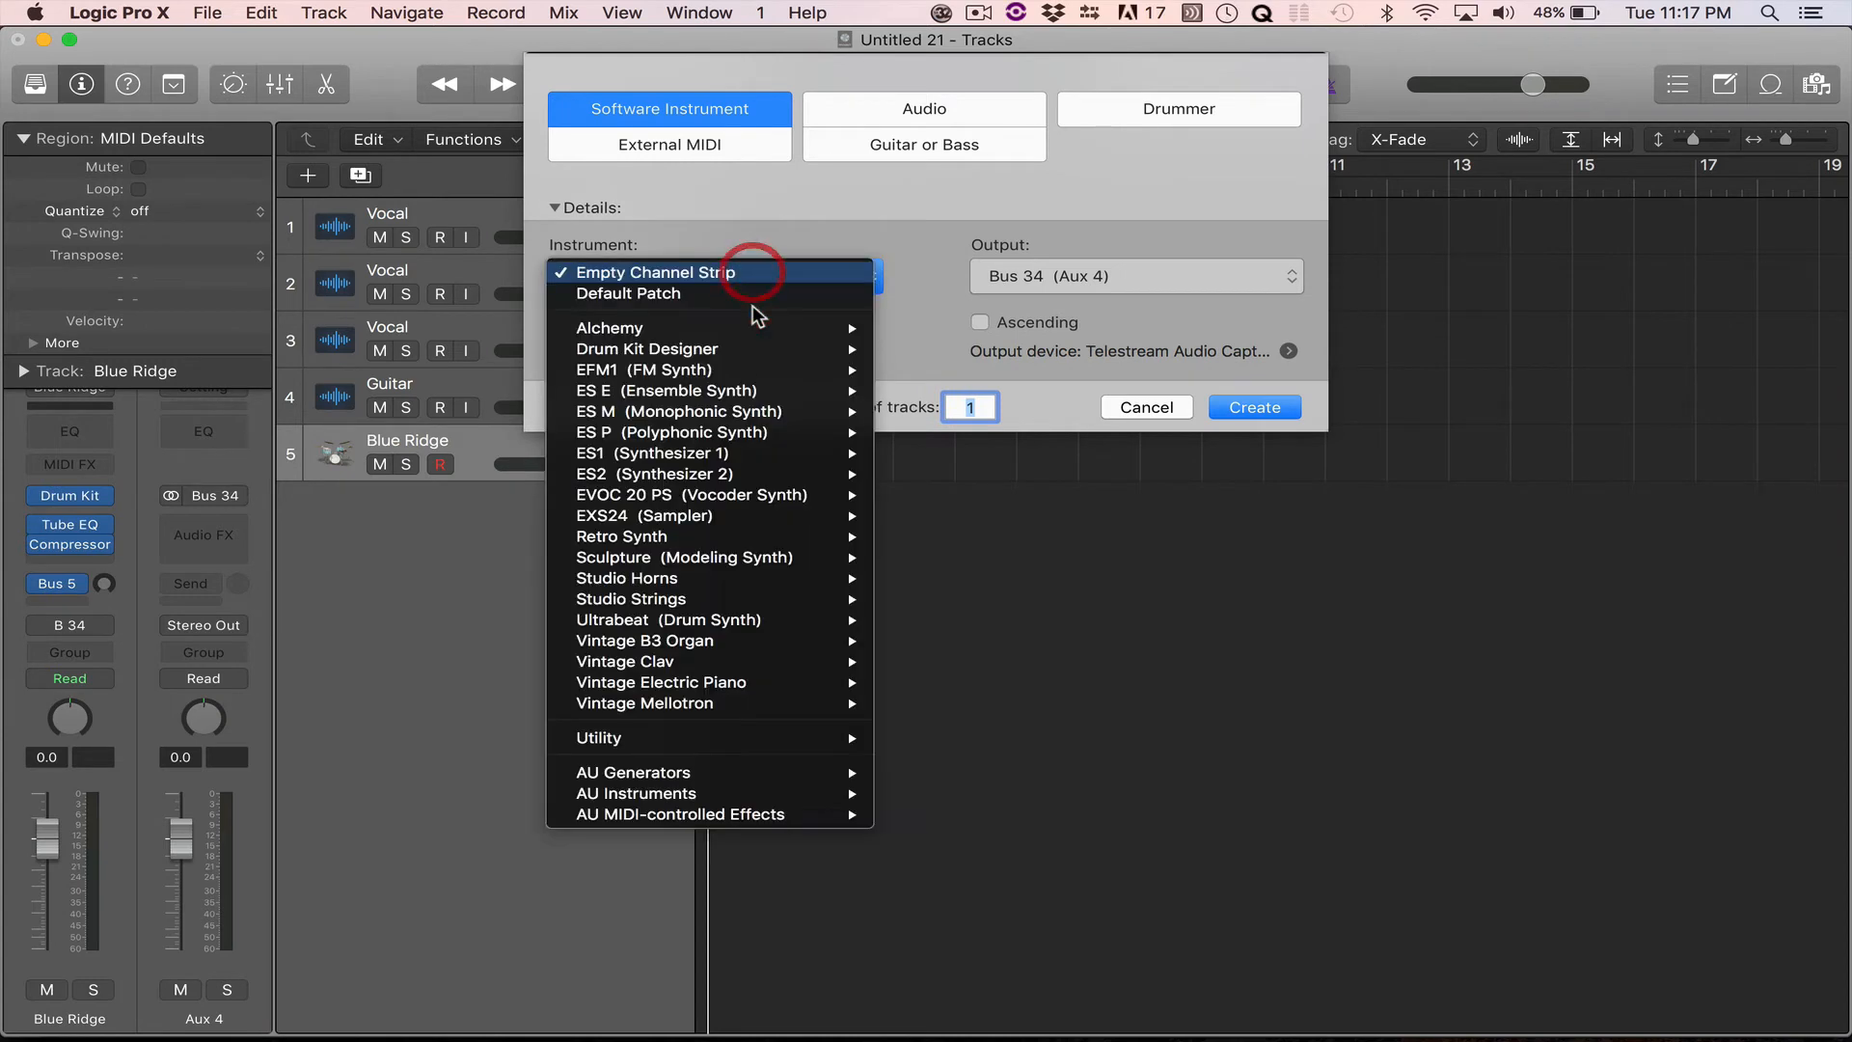
{"action": "mouse_move", "coordinate": [762, 777]}
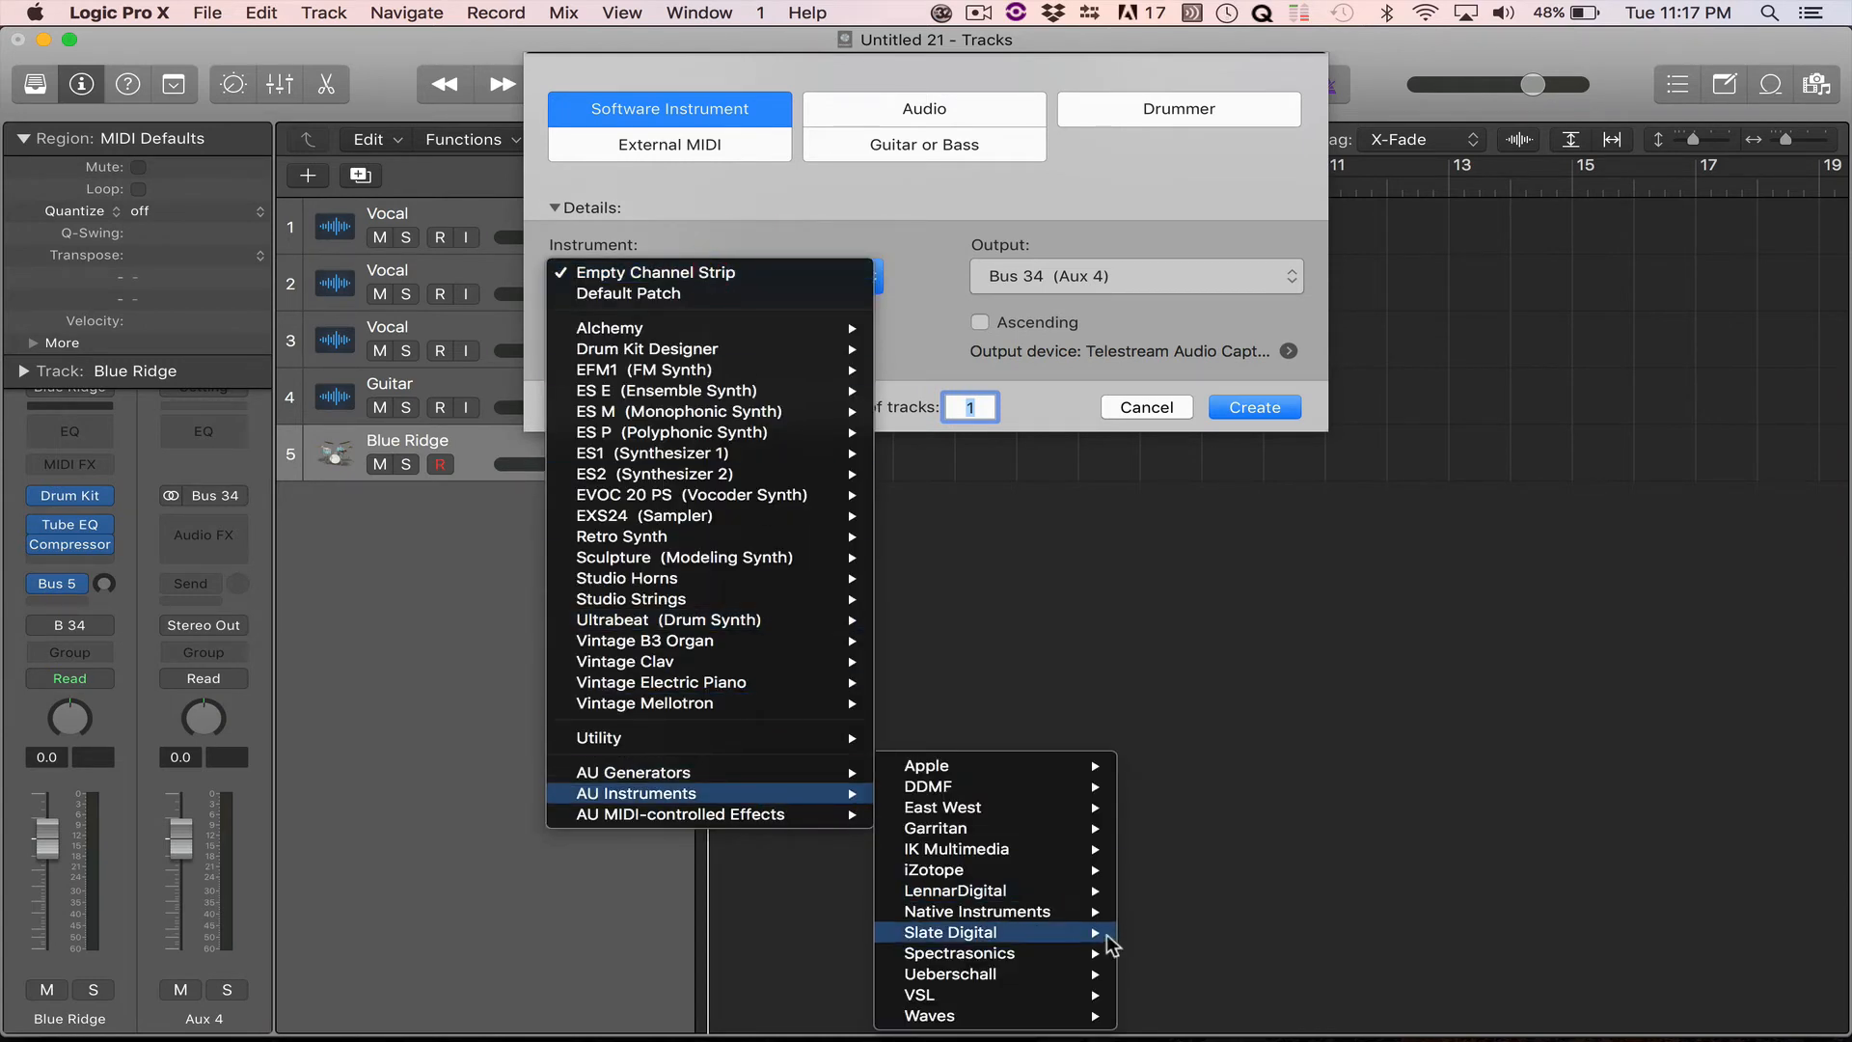
{"action": "mouse_move", "coordinate": [1095, 953]}
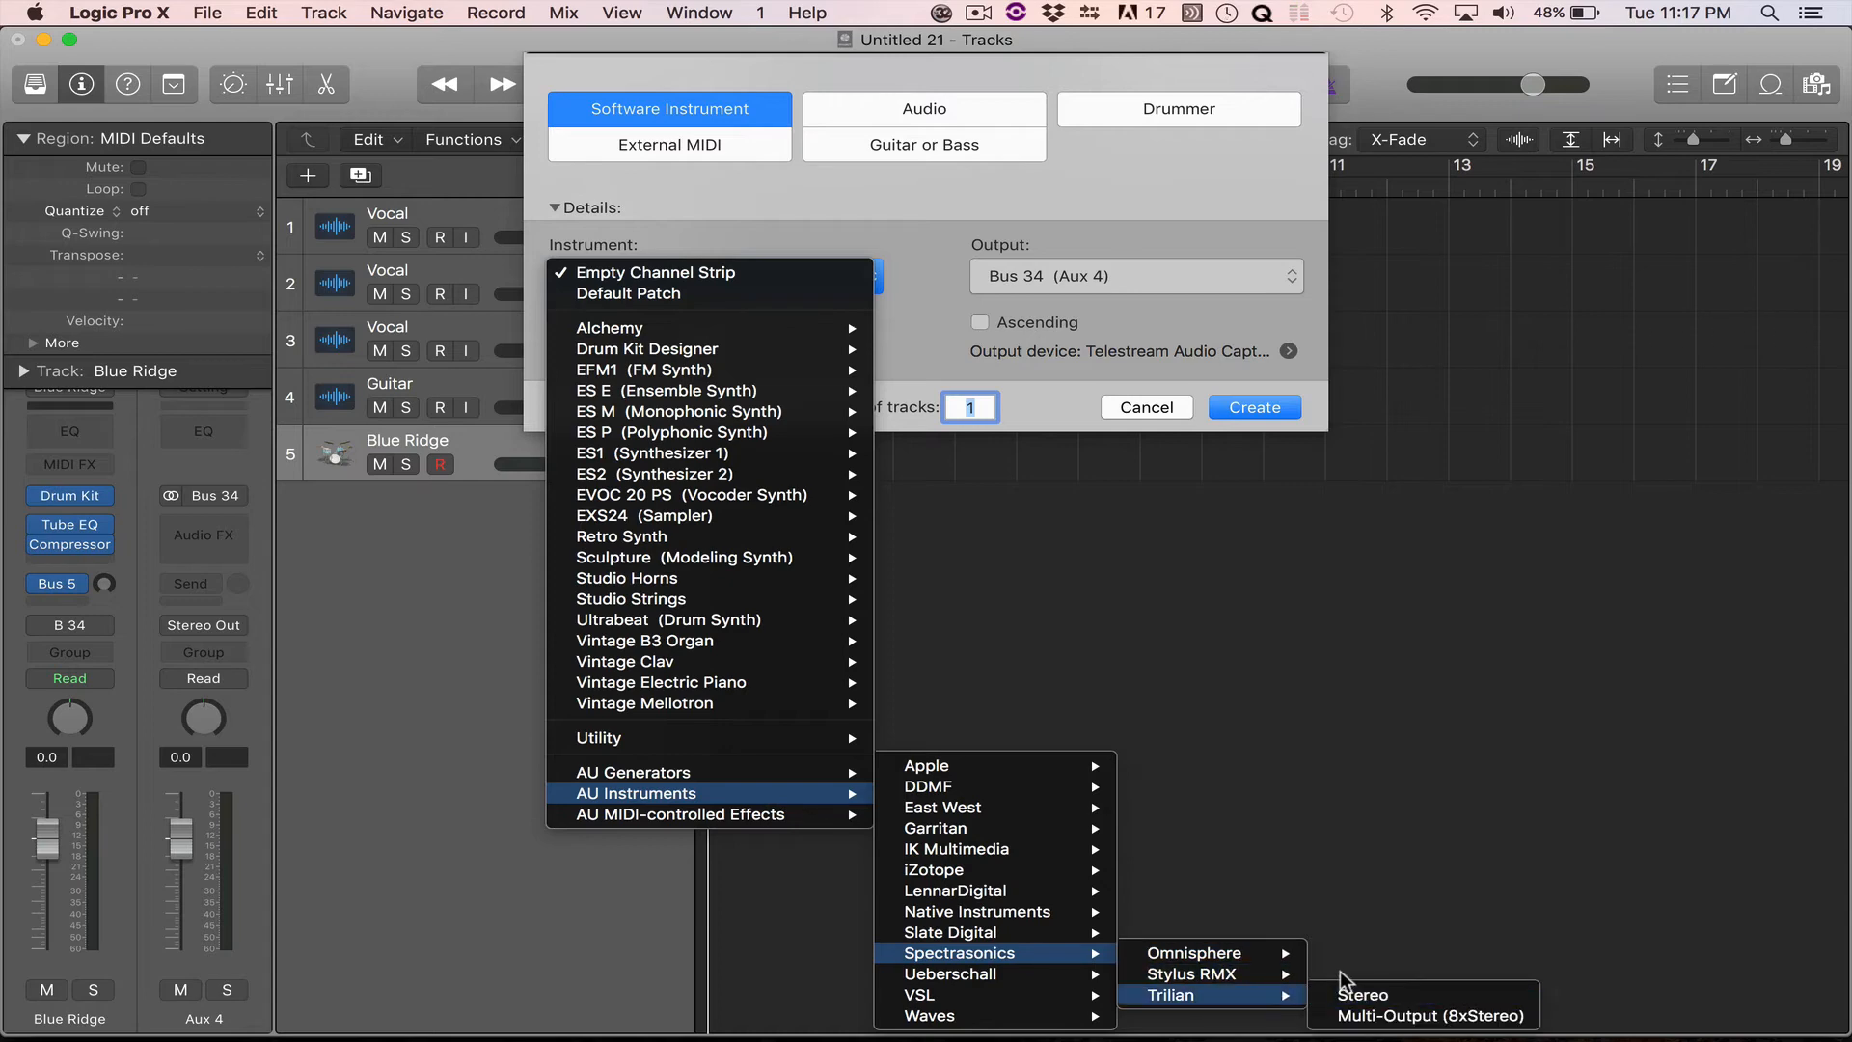
{"action": "left_click", "coordinate": [1351, 984]}
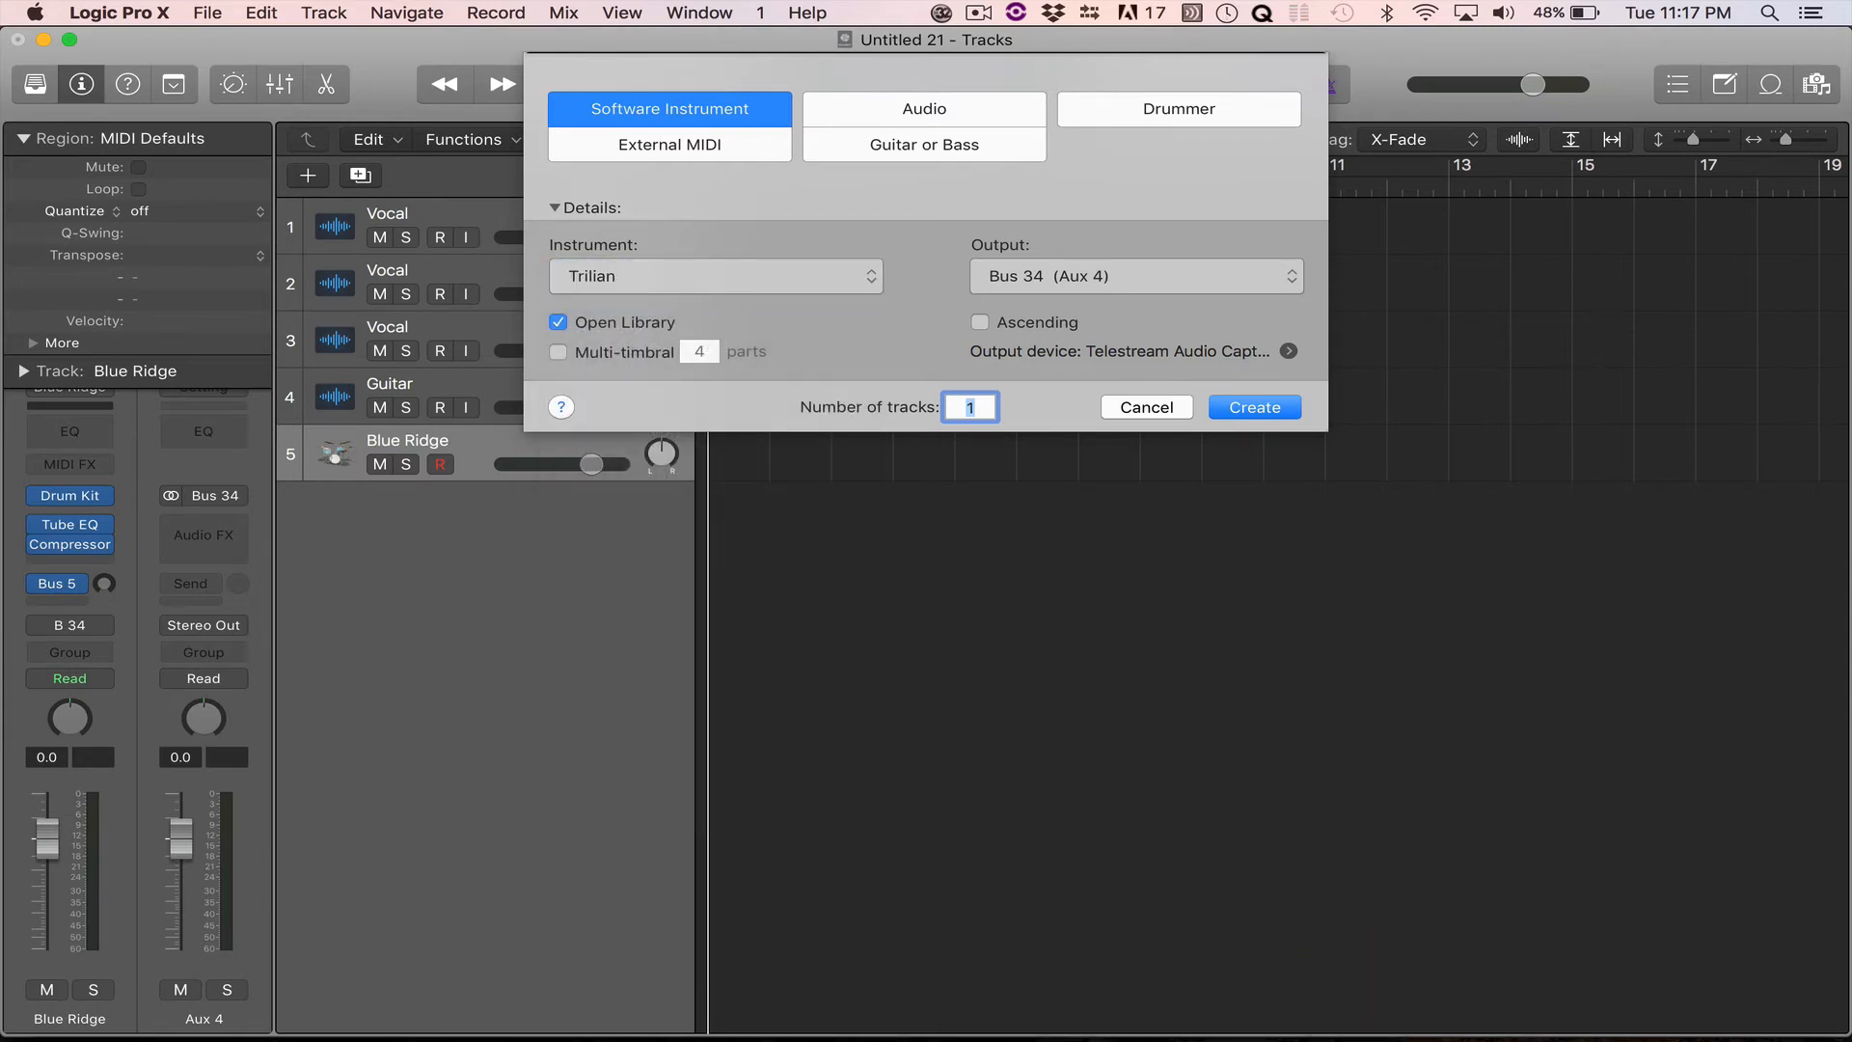
{"action": "key", "text": "Return"}
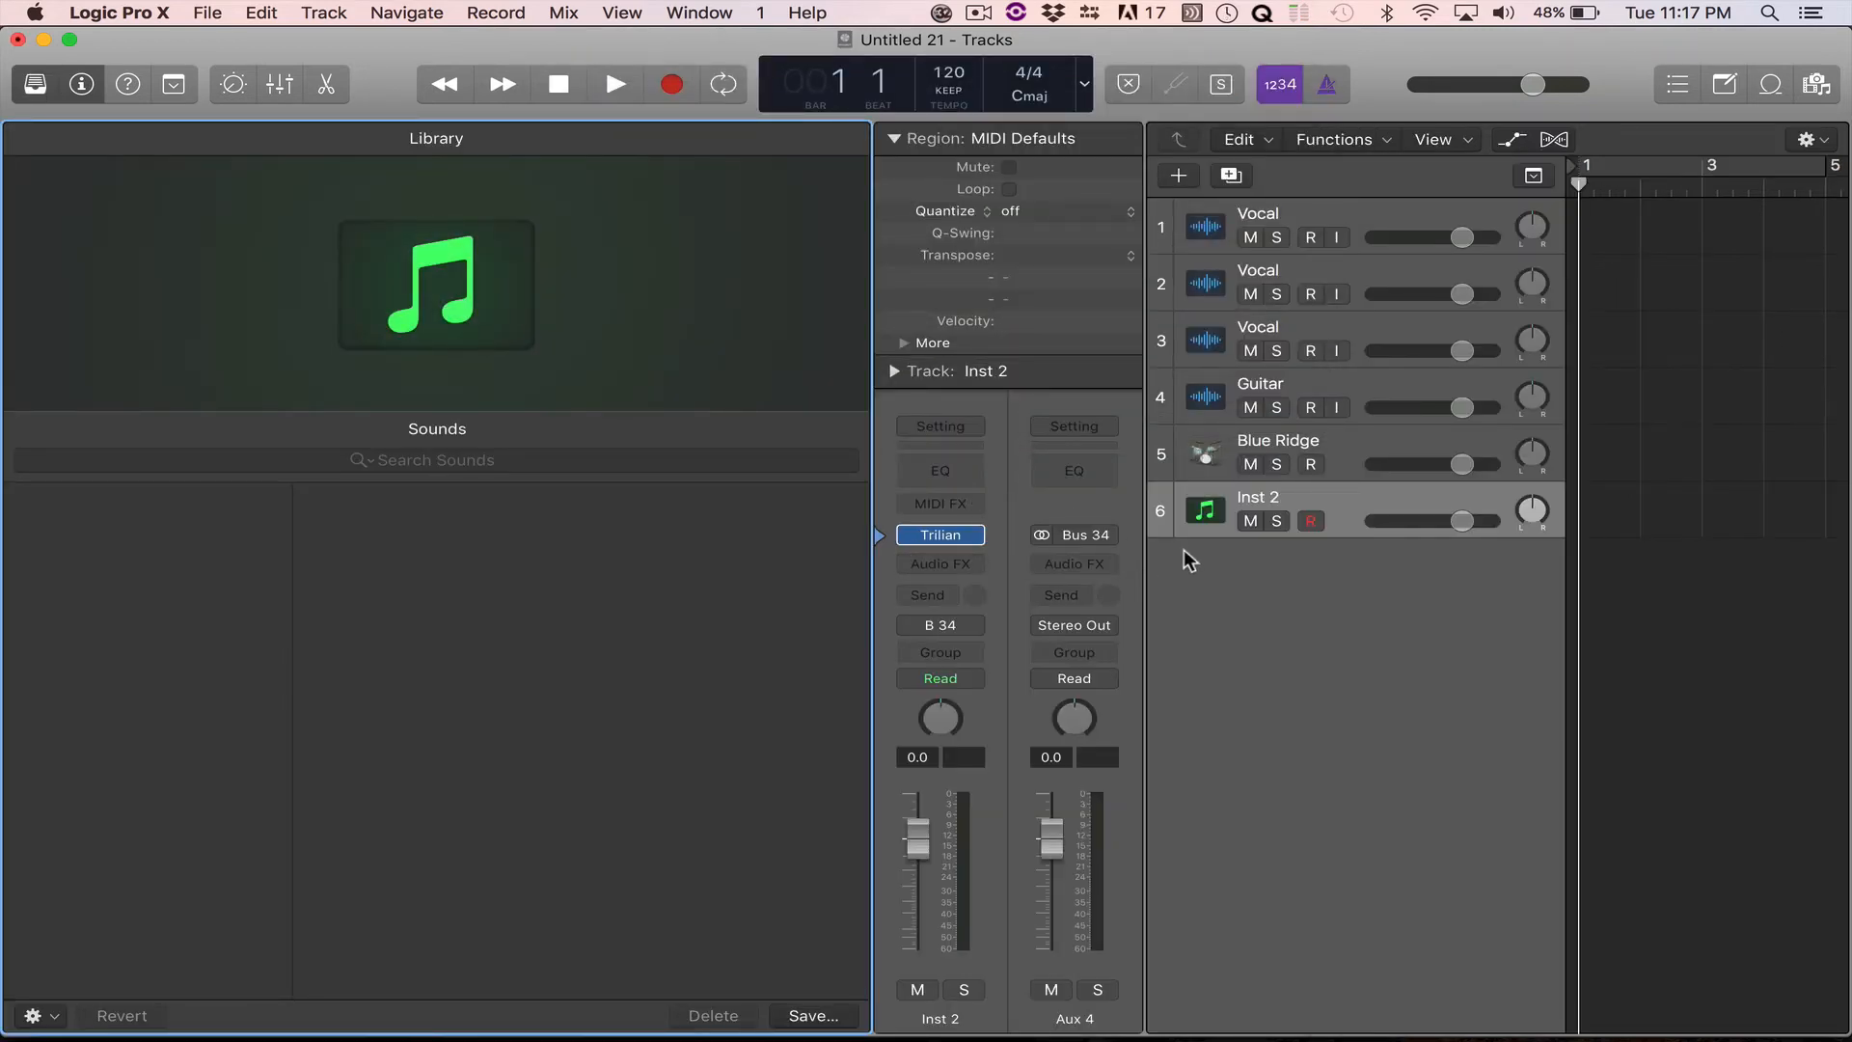
Rename the new Trilian track as Bass and hide the Library.
{"action": "double_click", "coordinate": [1307, 496]}
{"action": "type", "text": "Ba"}
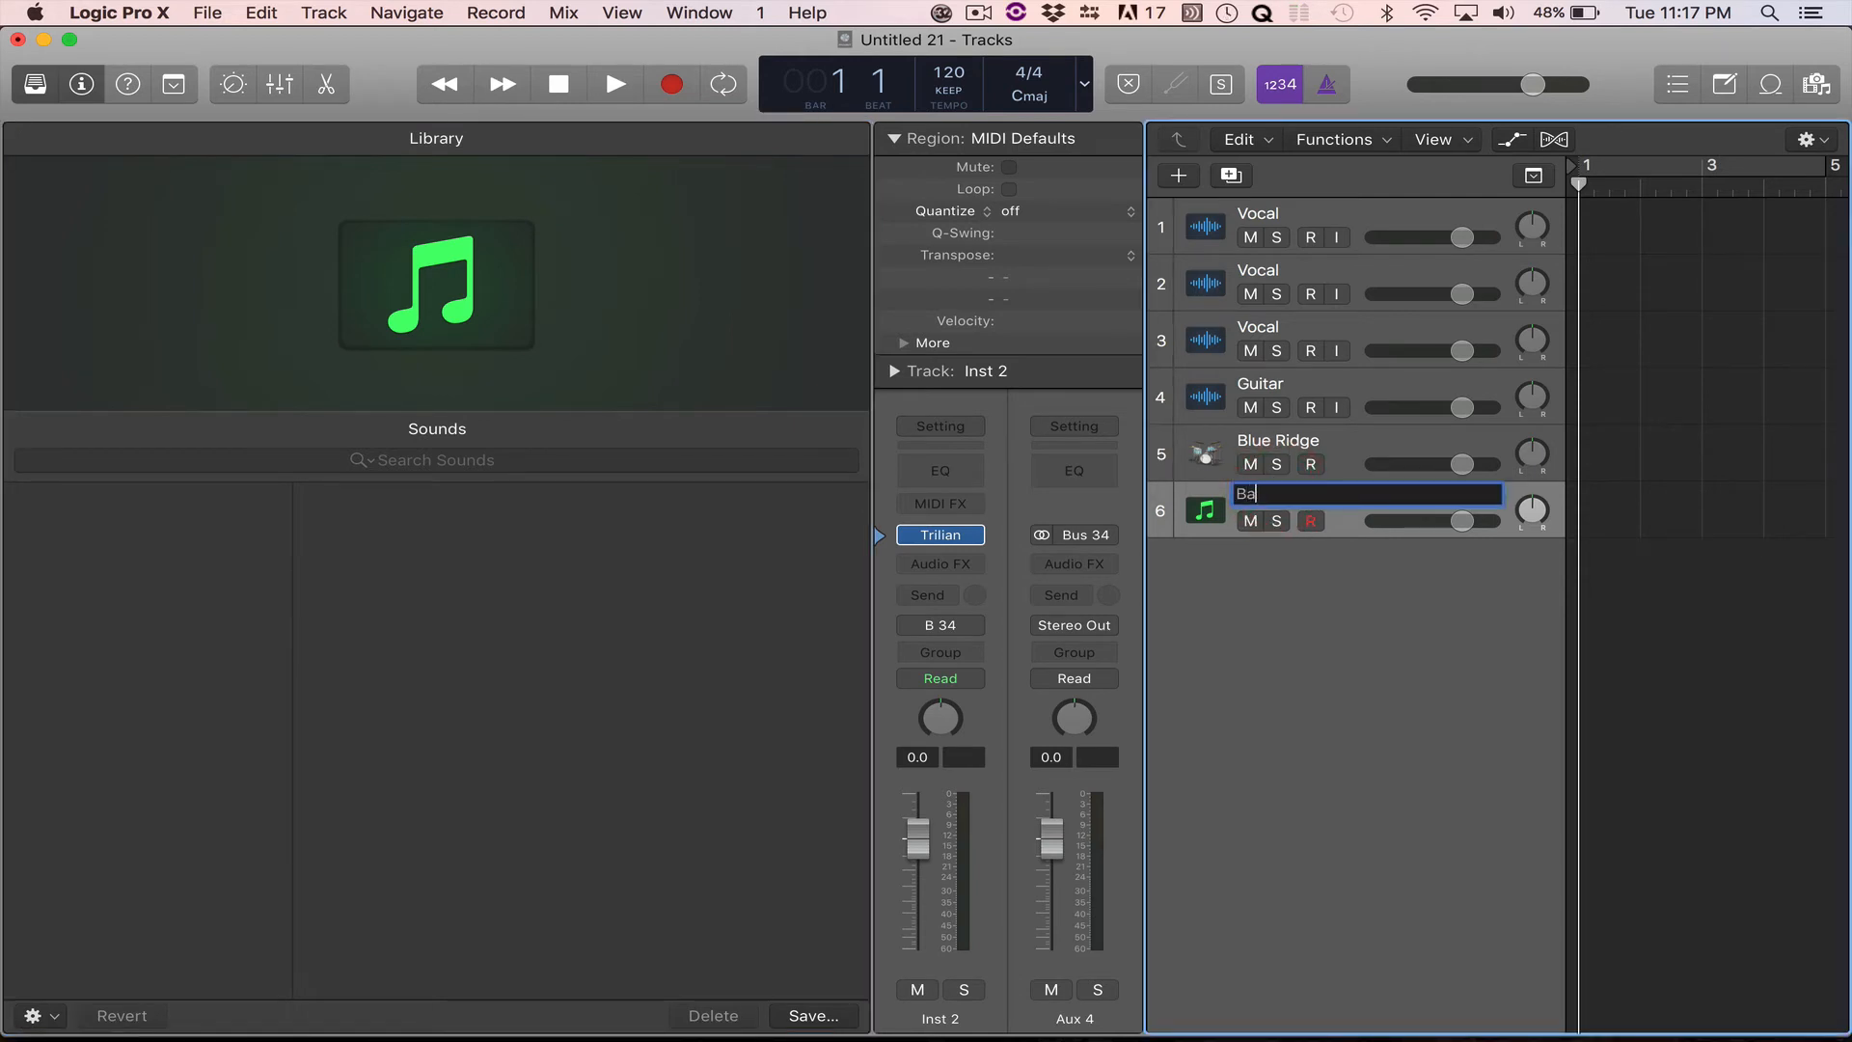
{"action": "type", "text": "ss"}
{"action": "key", "text": "Return"}
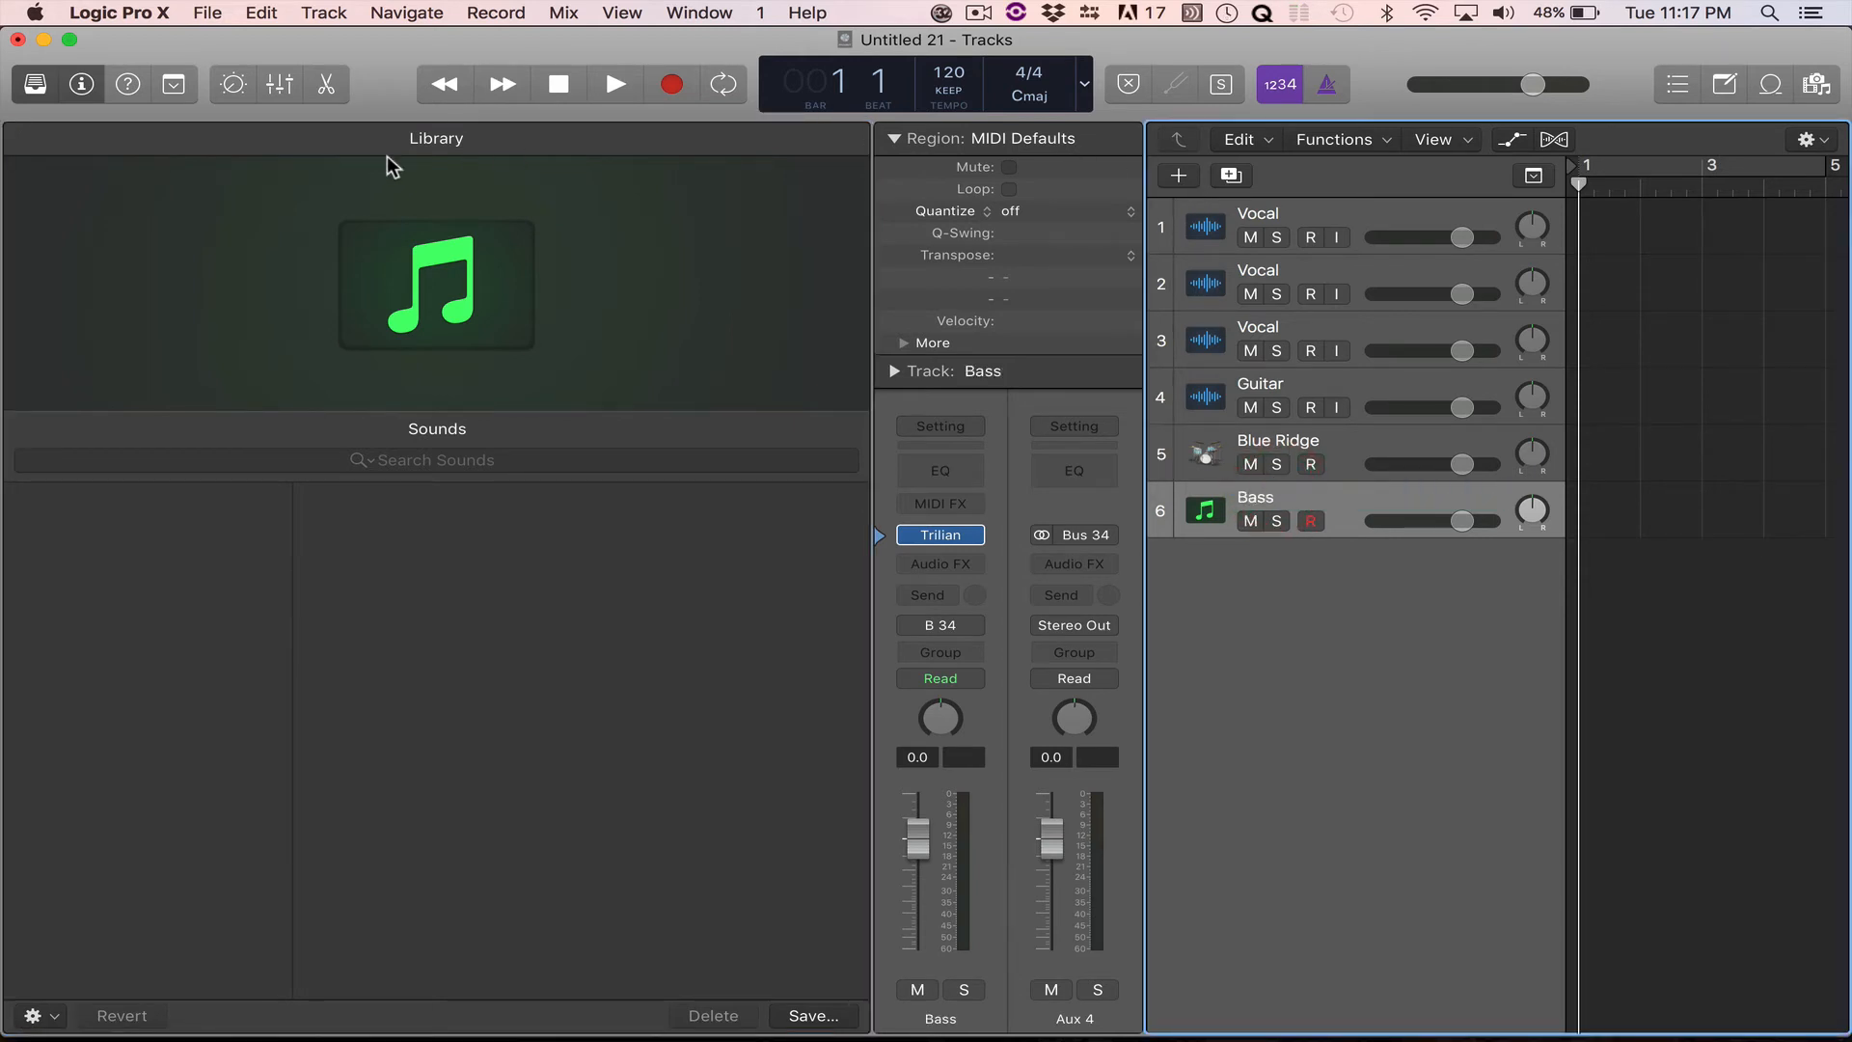
{"action": "left_click", "coordinate": [35, 87]}
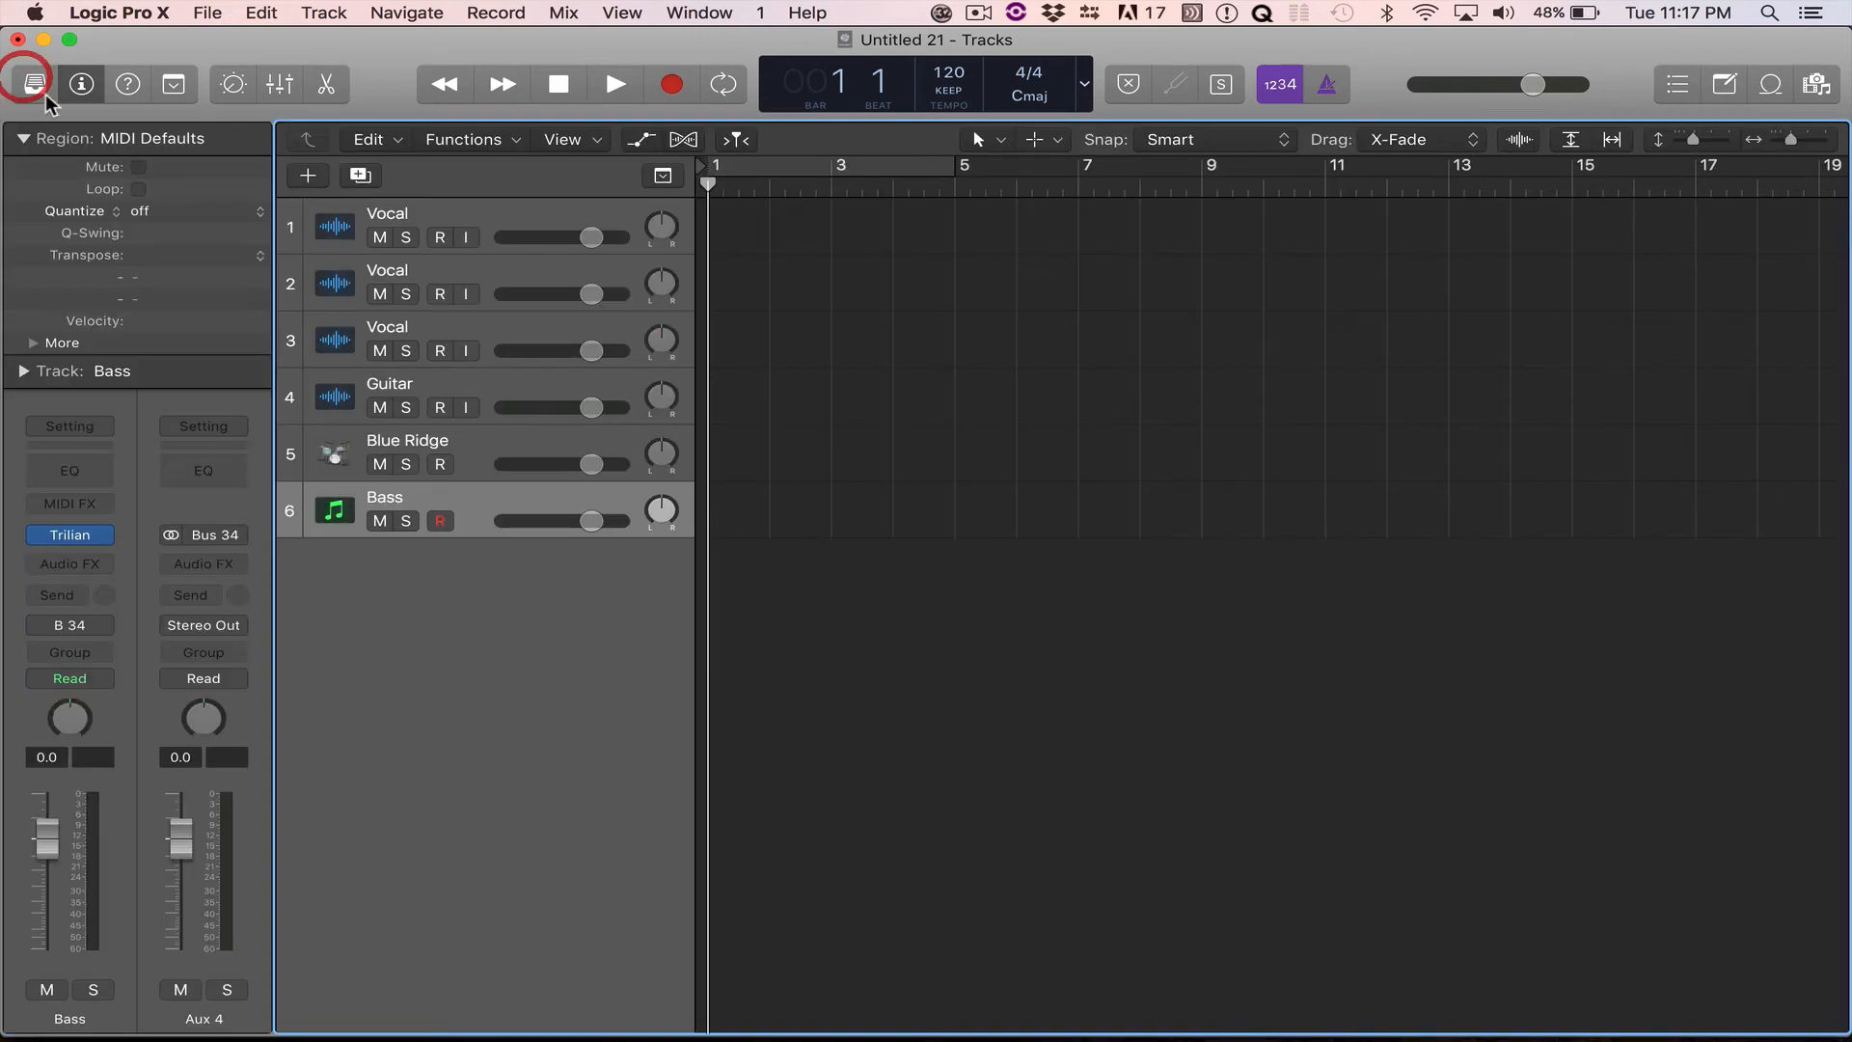
{"action": "left_click", "coordinate": [214, 571]}
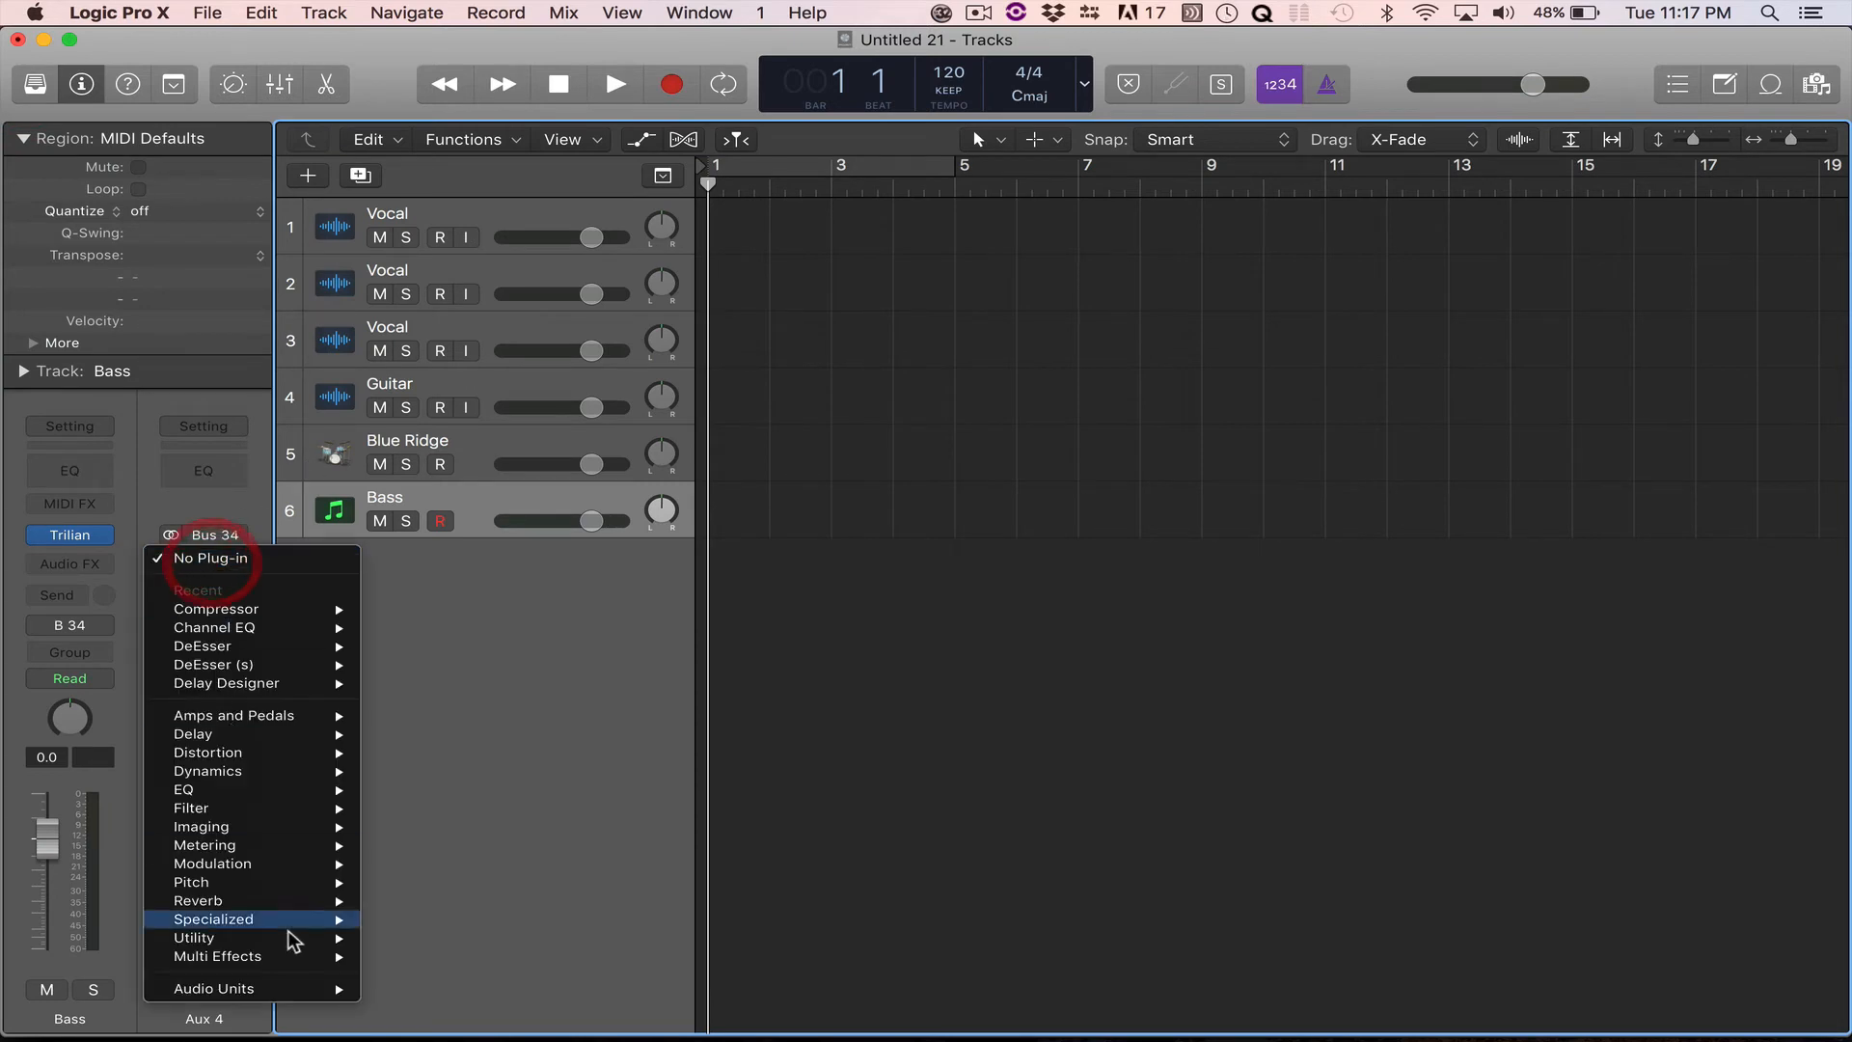
{"action": "mouse_move", "coordinate": [295, 992]}
{"action": "mouse_move", "coordinate": [407, 982]}
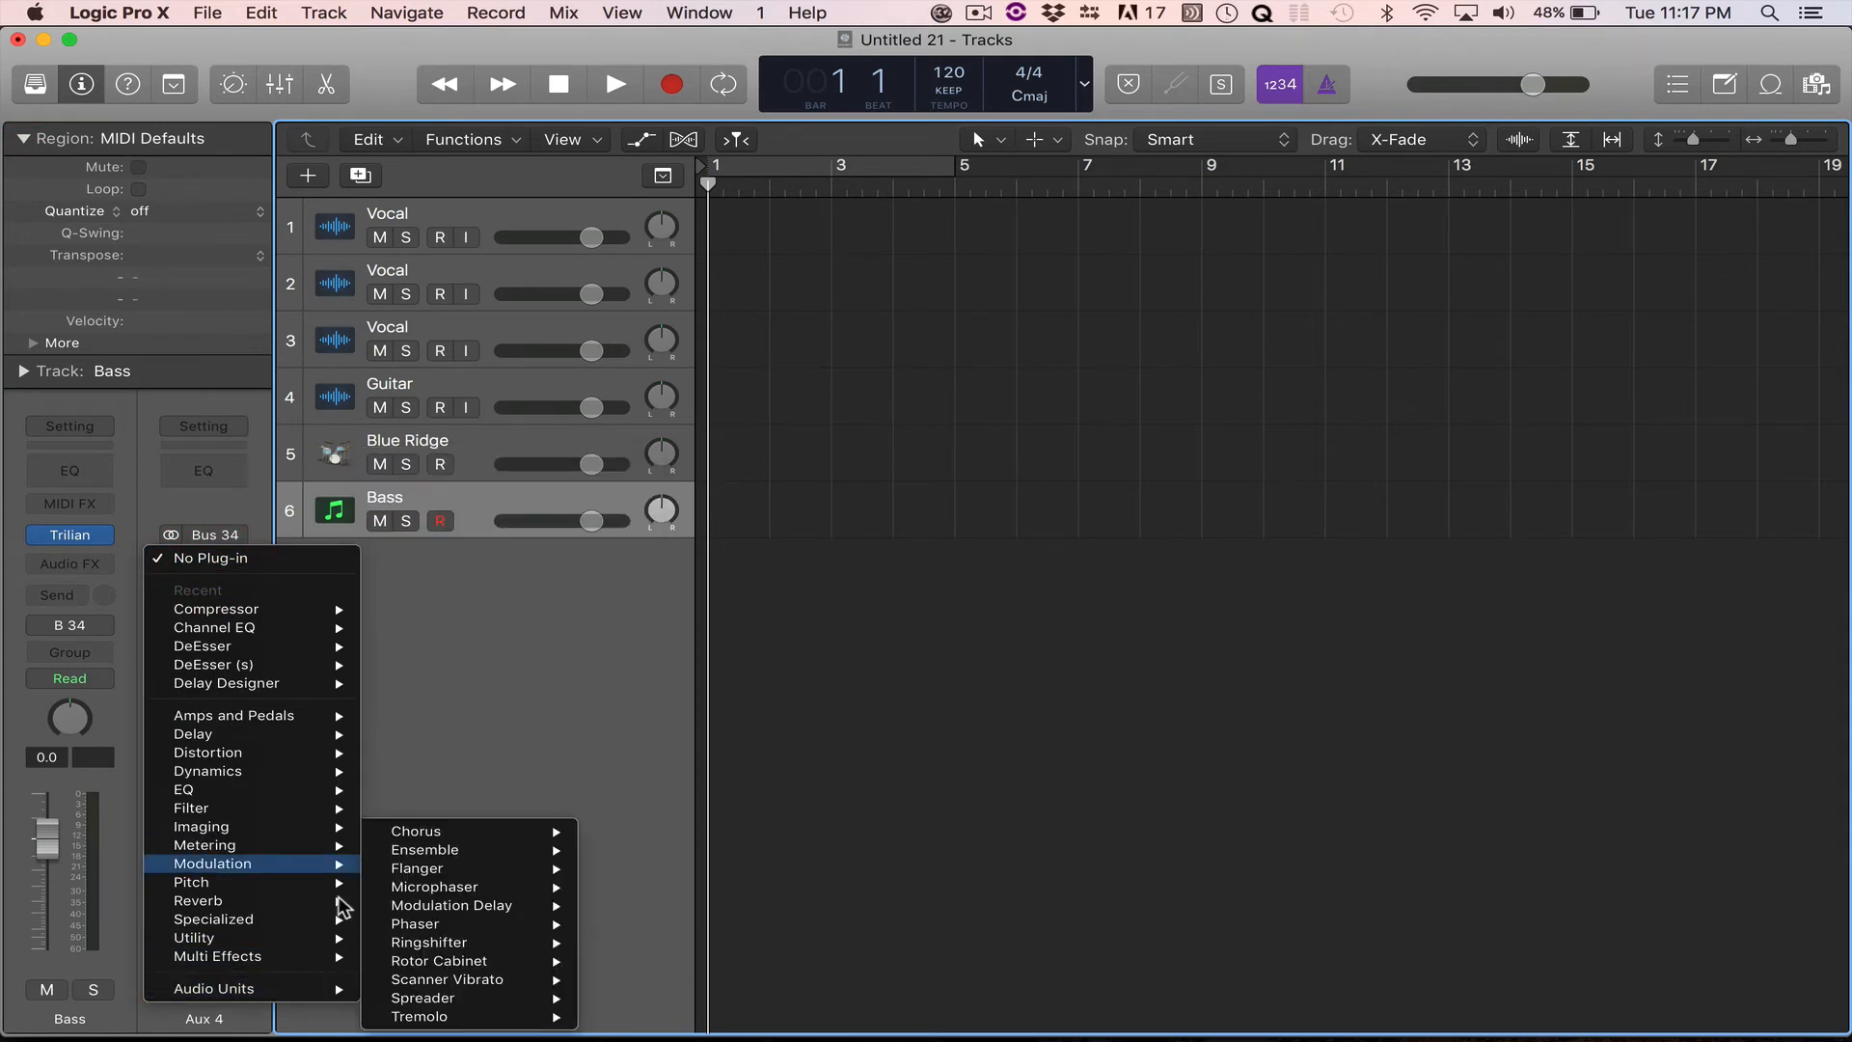
{"action": "left_click", "coordinate": [533, 776]}
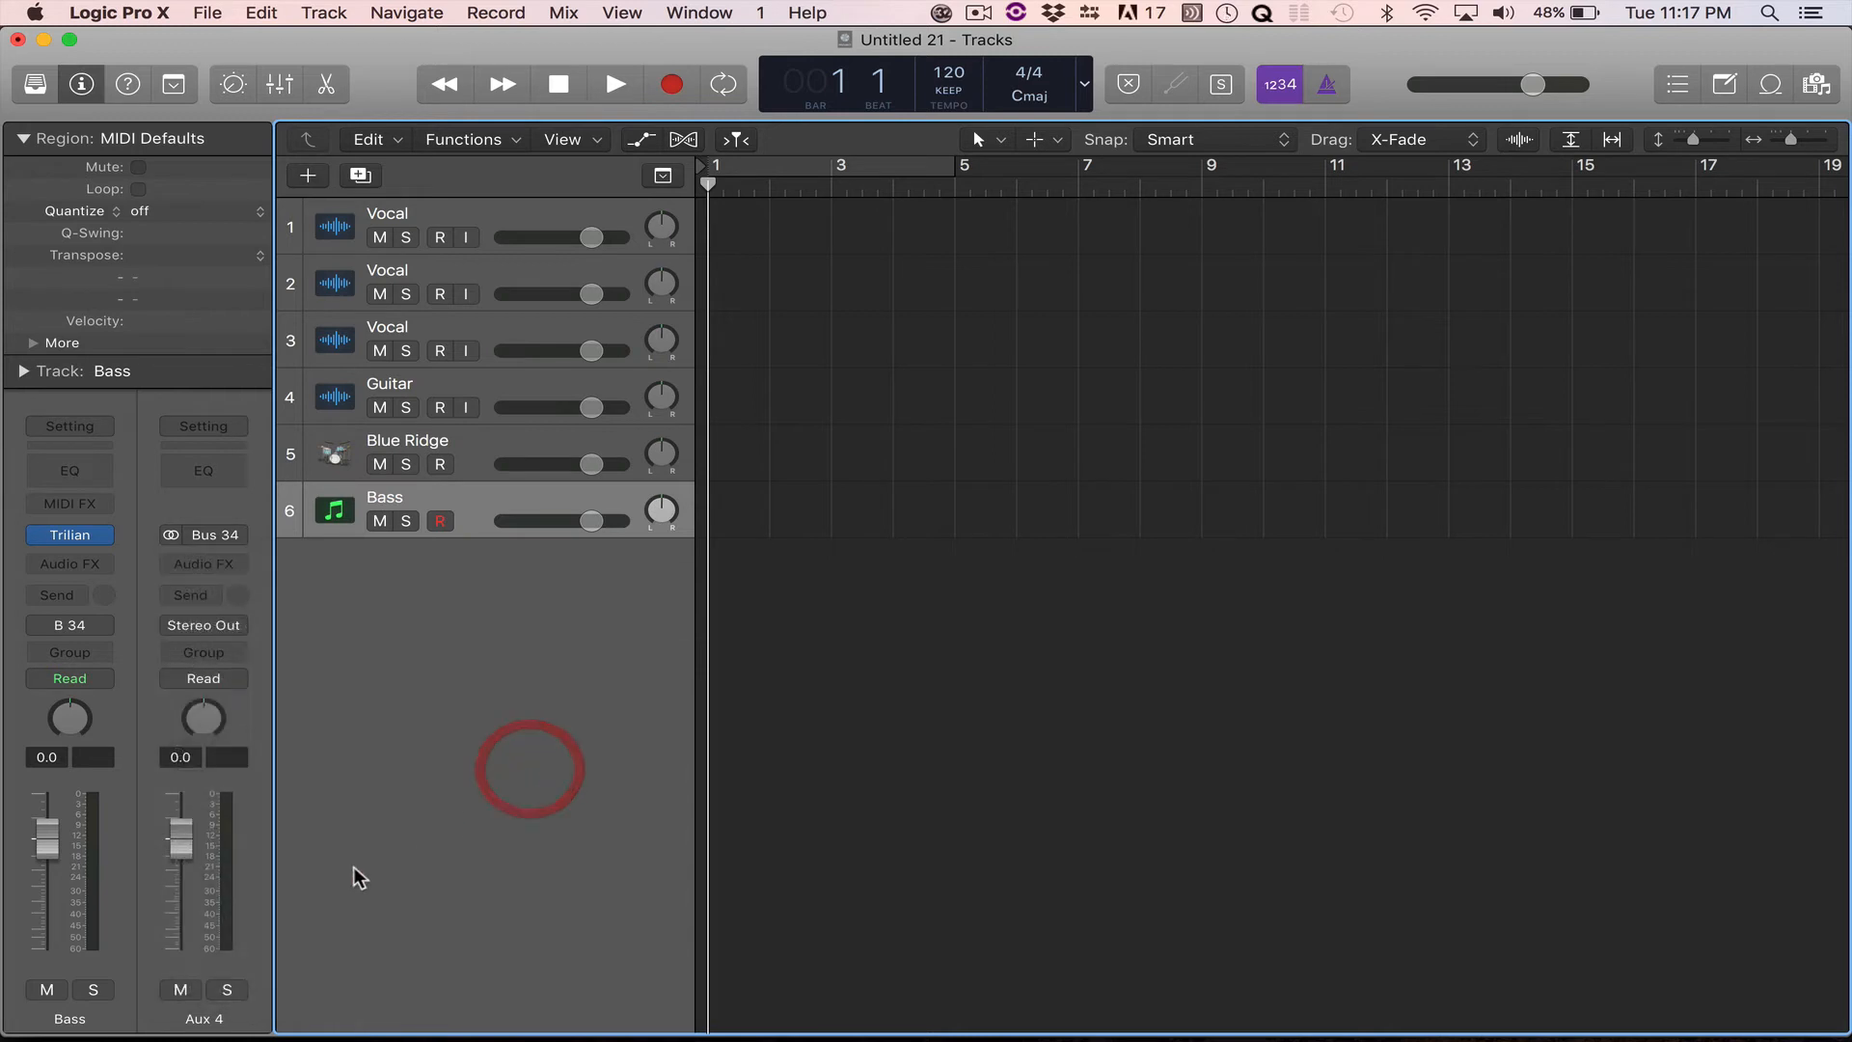
Insert the stereo Waves SSLComp (s) plug-in on the Aux 4 channel strip.
{"action": "left_click", "coordinate": [214, 568]}
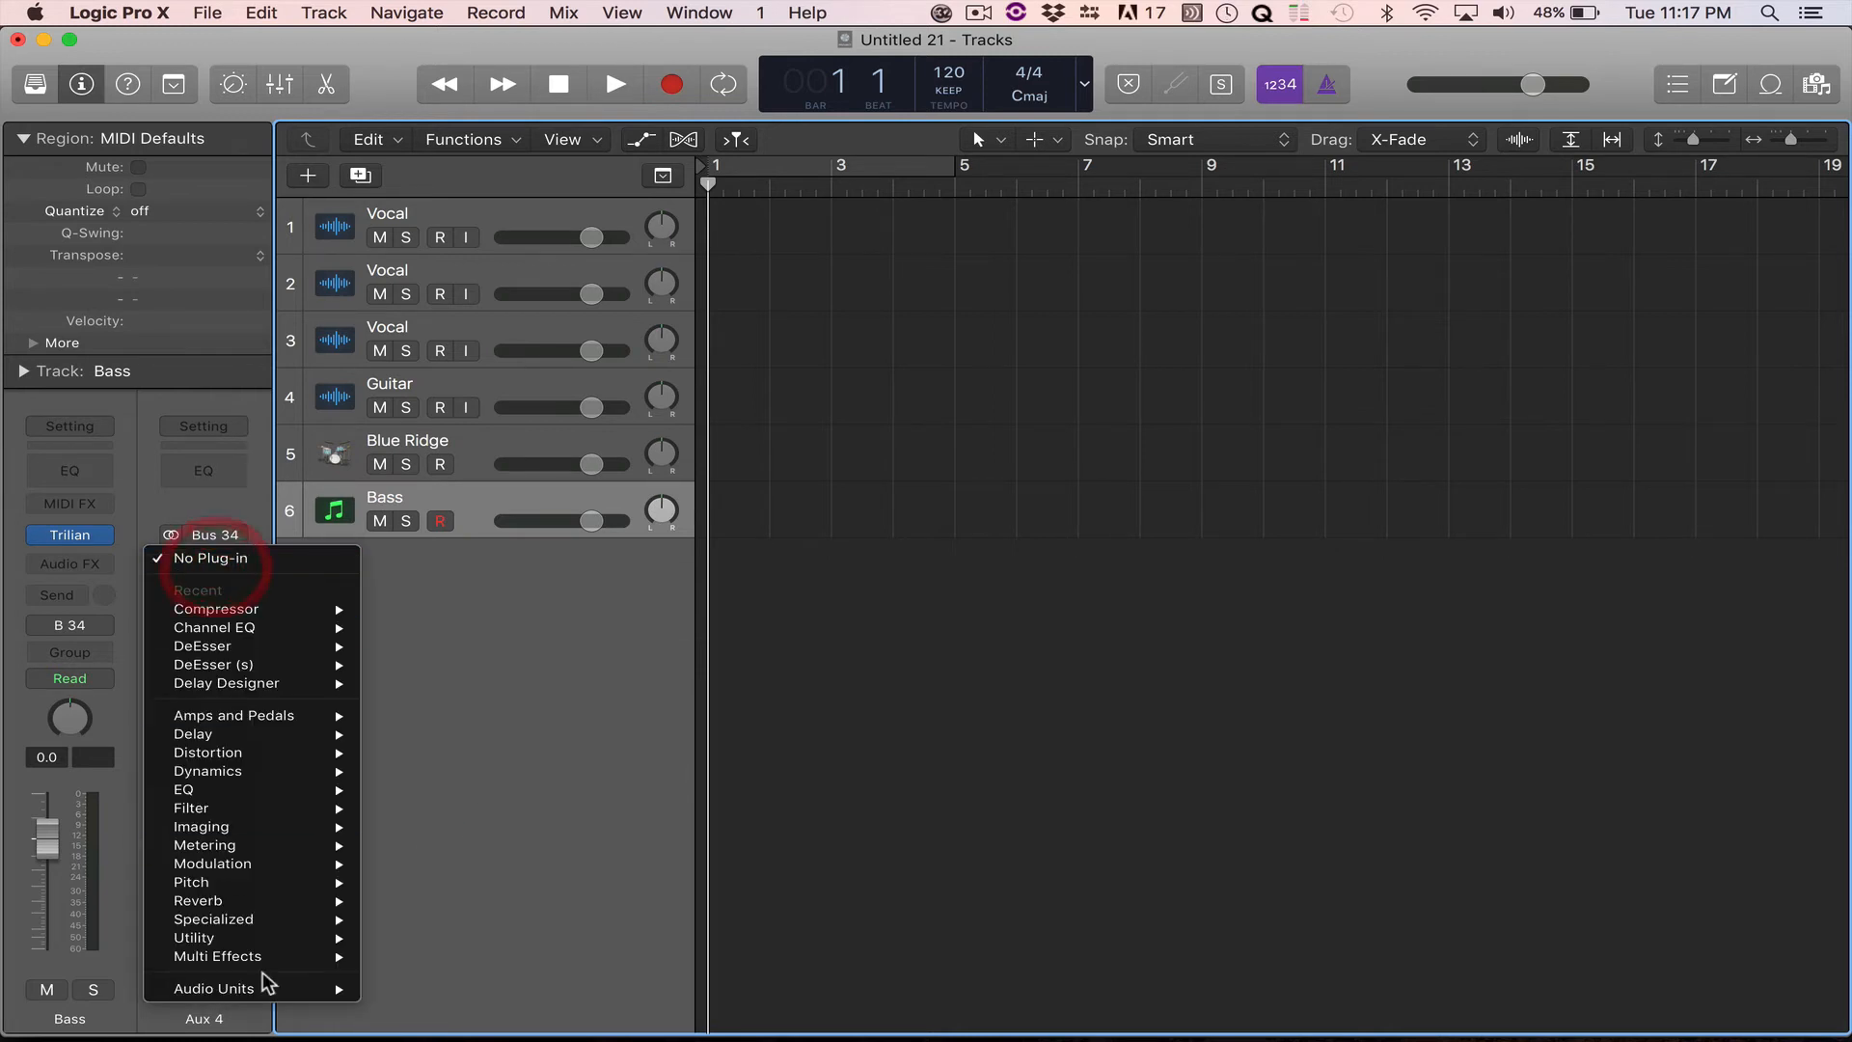
{"action": "mouse_move", "coordinate": [290, 989]}
{"action": "mouse_move", "coordinate": [471, 1024]}
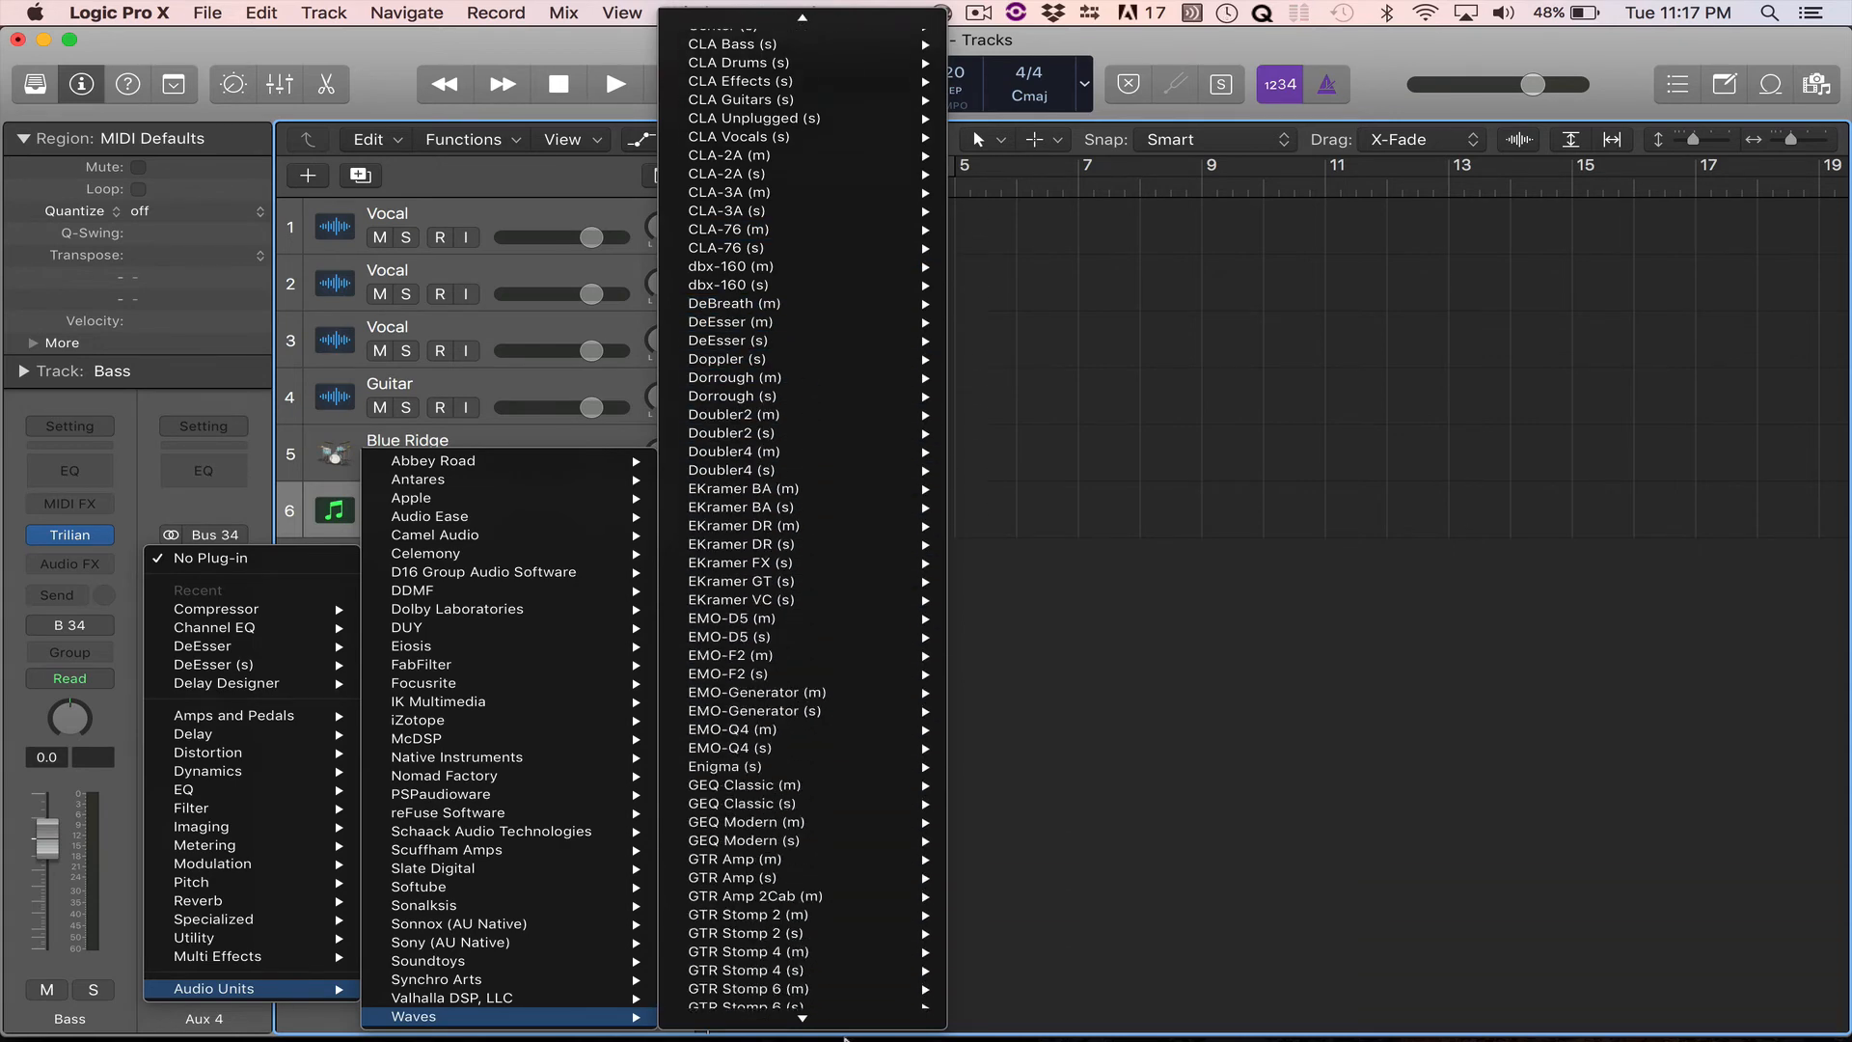
{"action": "mouse_move", "coordinate": [845, 960]}
{"action": "scroll", "coordinate": [845, 974], "scroll_direction": "down", "scroll_amount": 15}
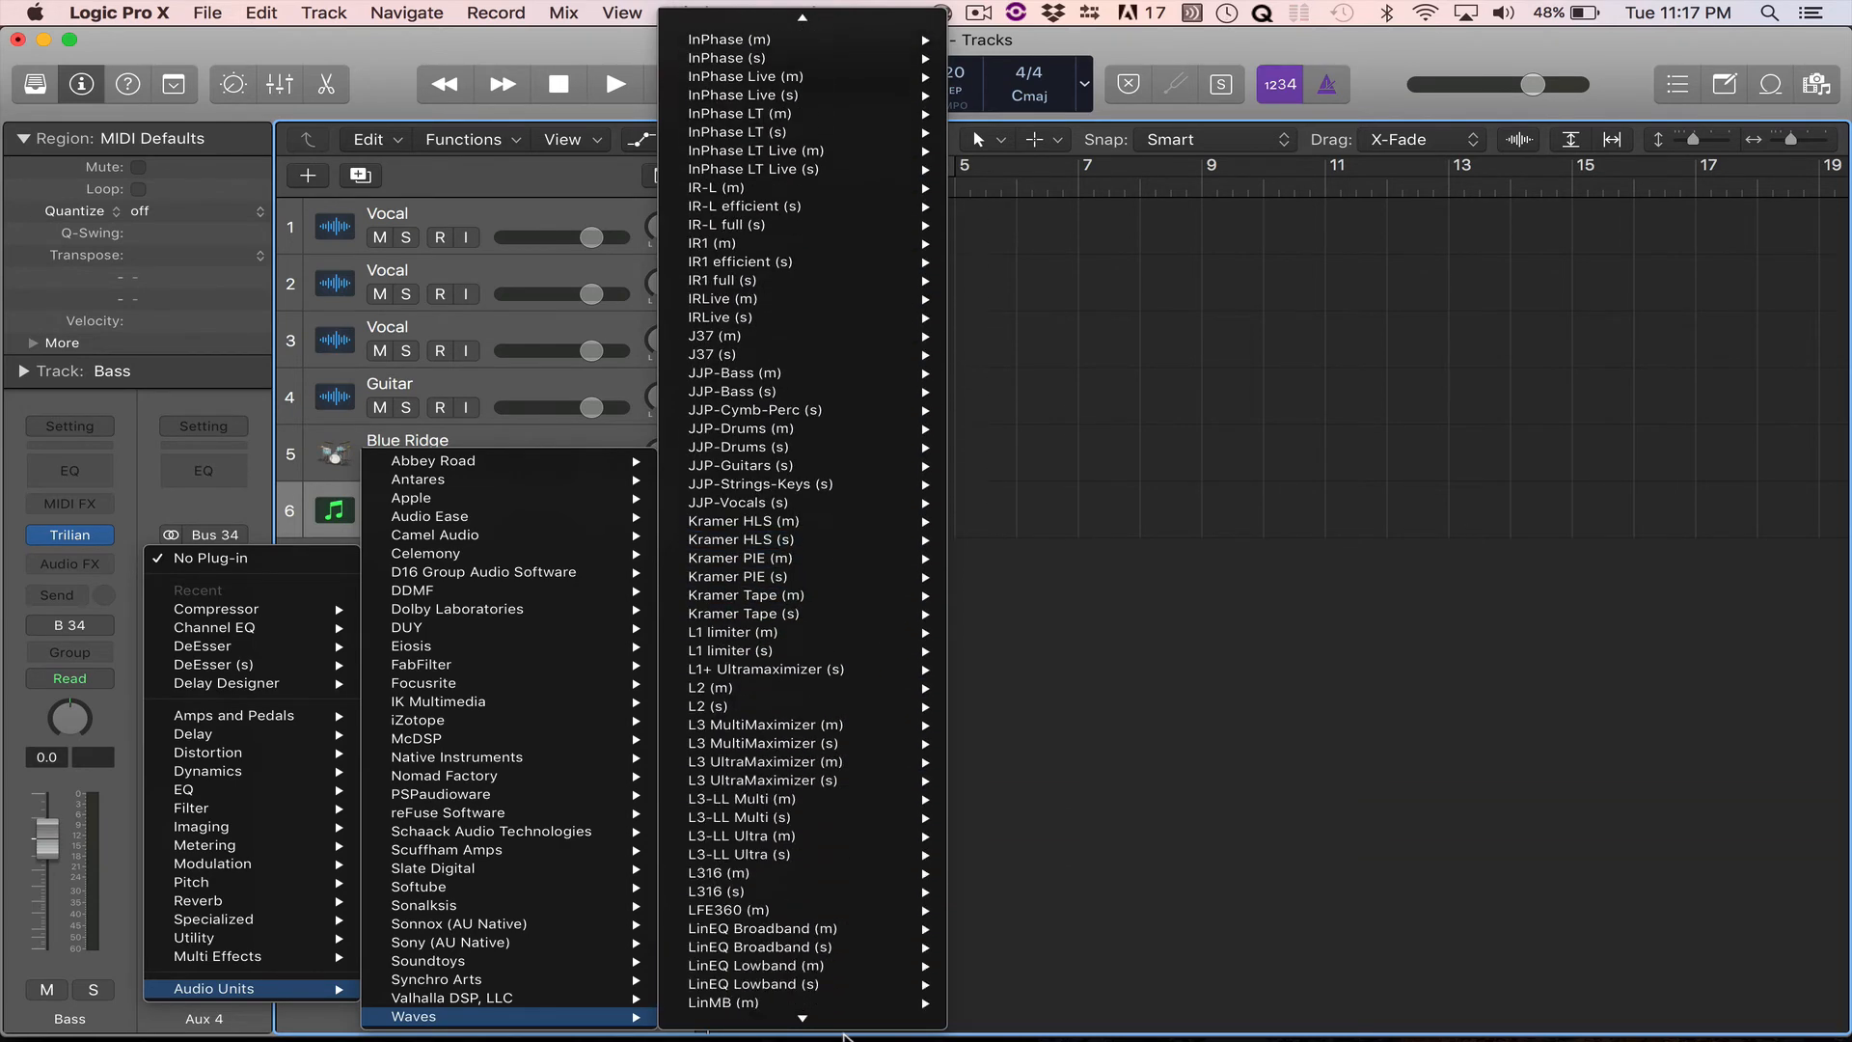
{"action": "scroll", "coordinate": [831, 979], "scroll_direction": "down", "scroll_amount": 20}
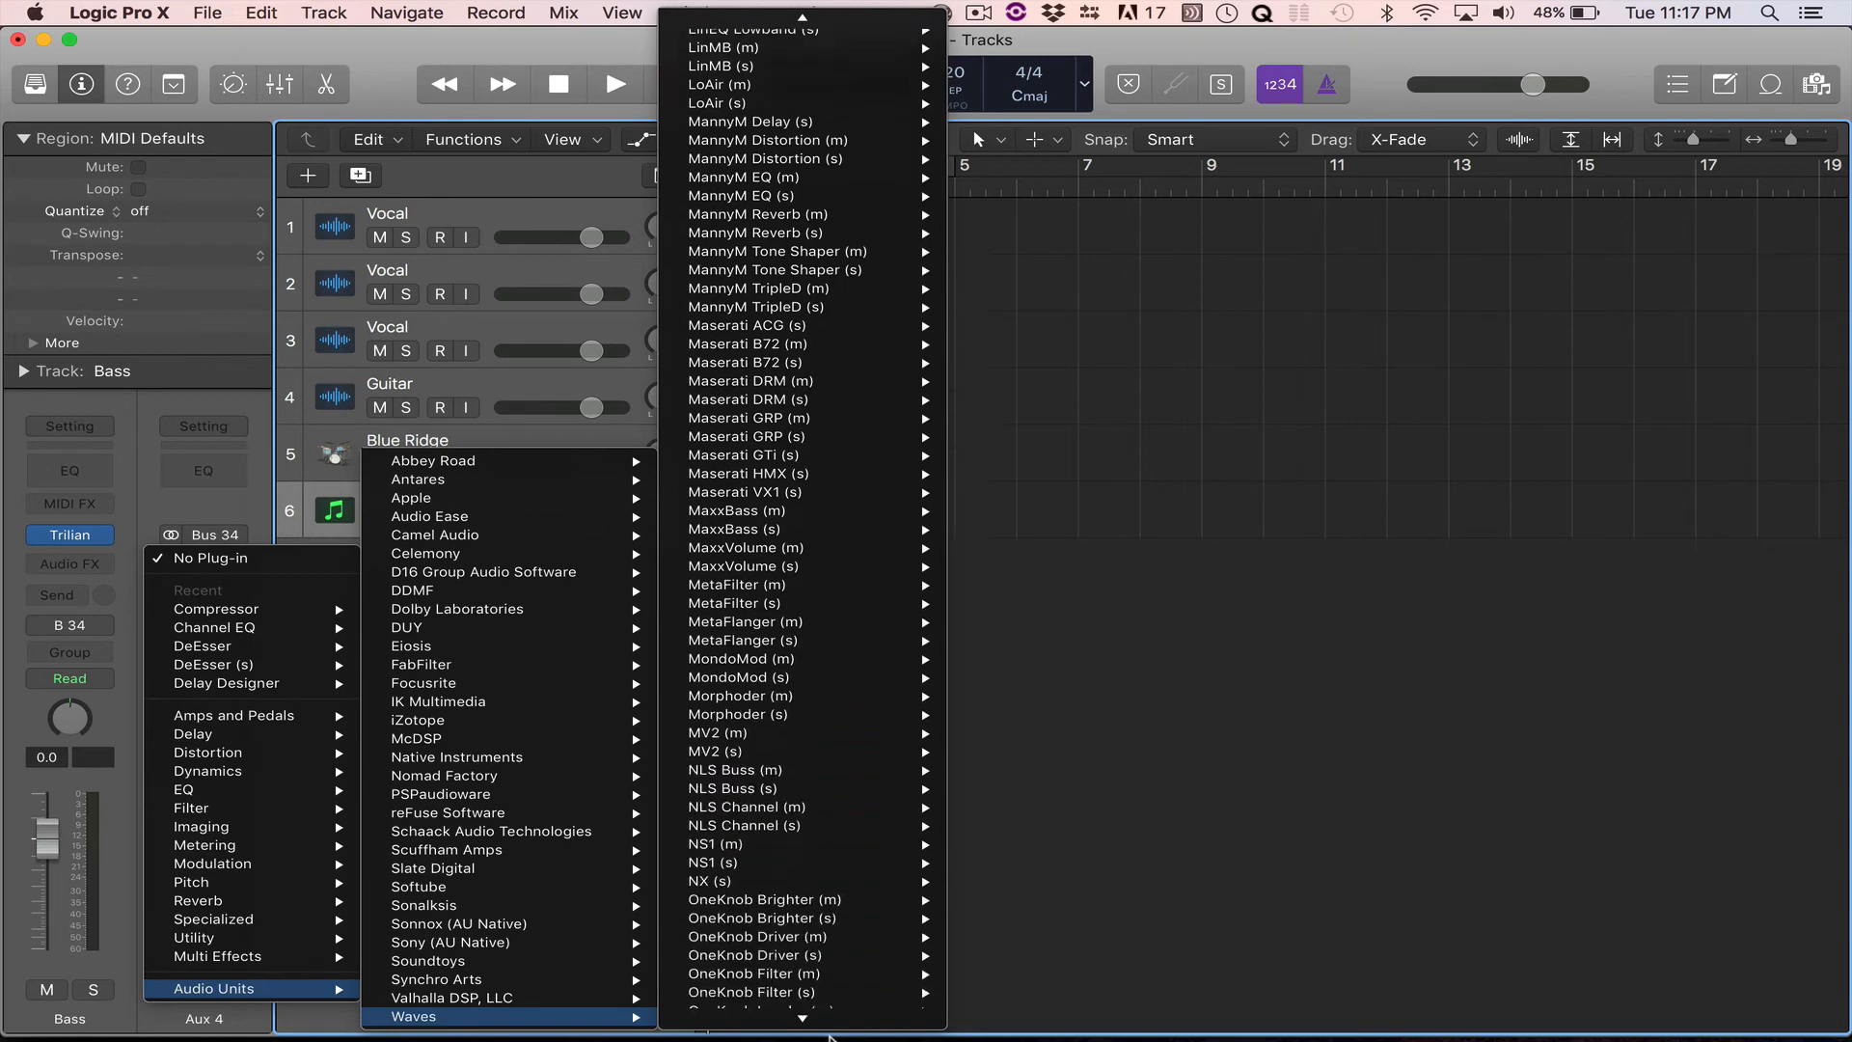
{"action": "scroll", "coordinate": [818, 862], "scroll_direction": "down", "scroll_amount": 15}
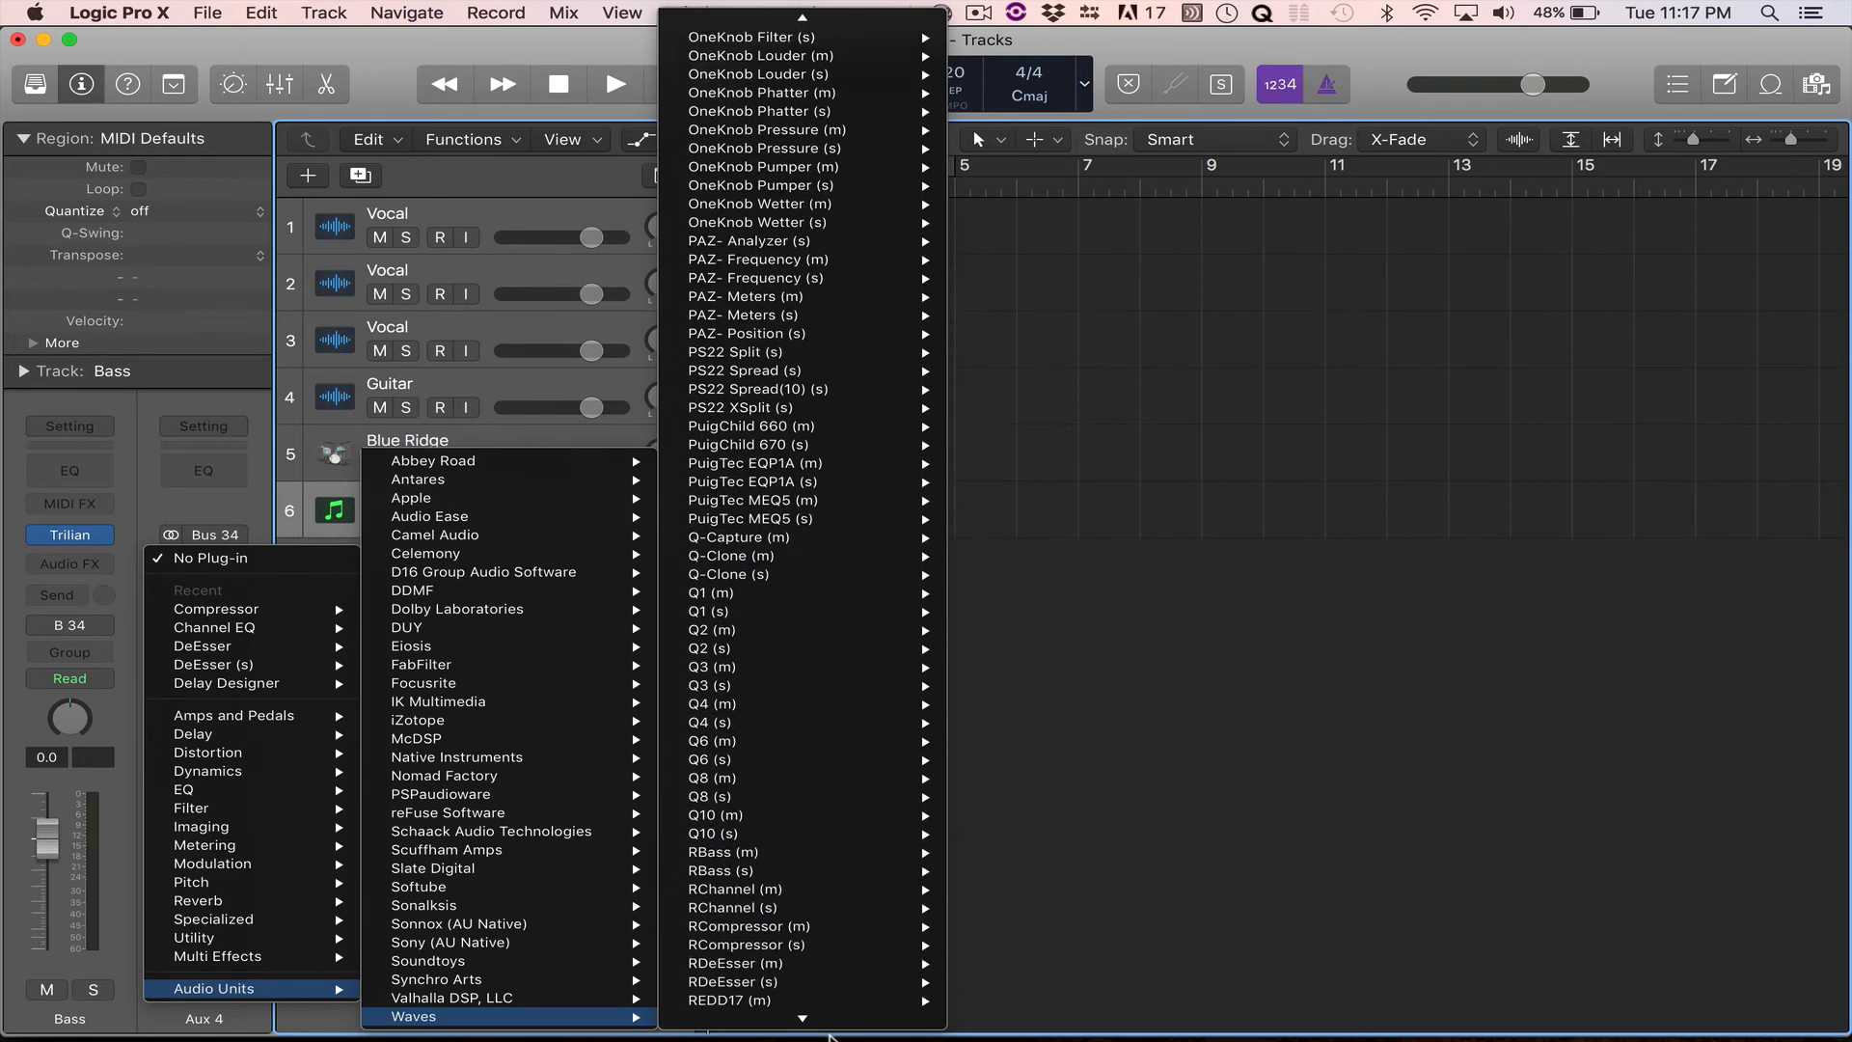
{"action": "scroll", "coordinate": [834, 986], "scroll_direction": "down", "scroll_amount": 20}
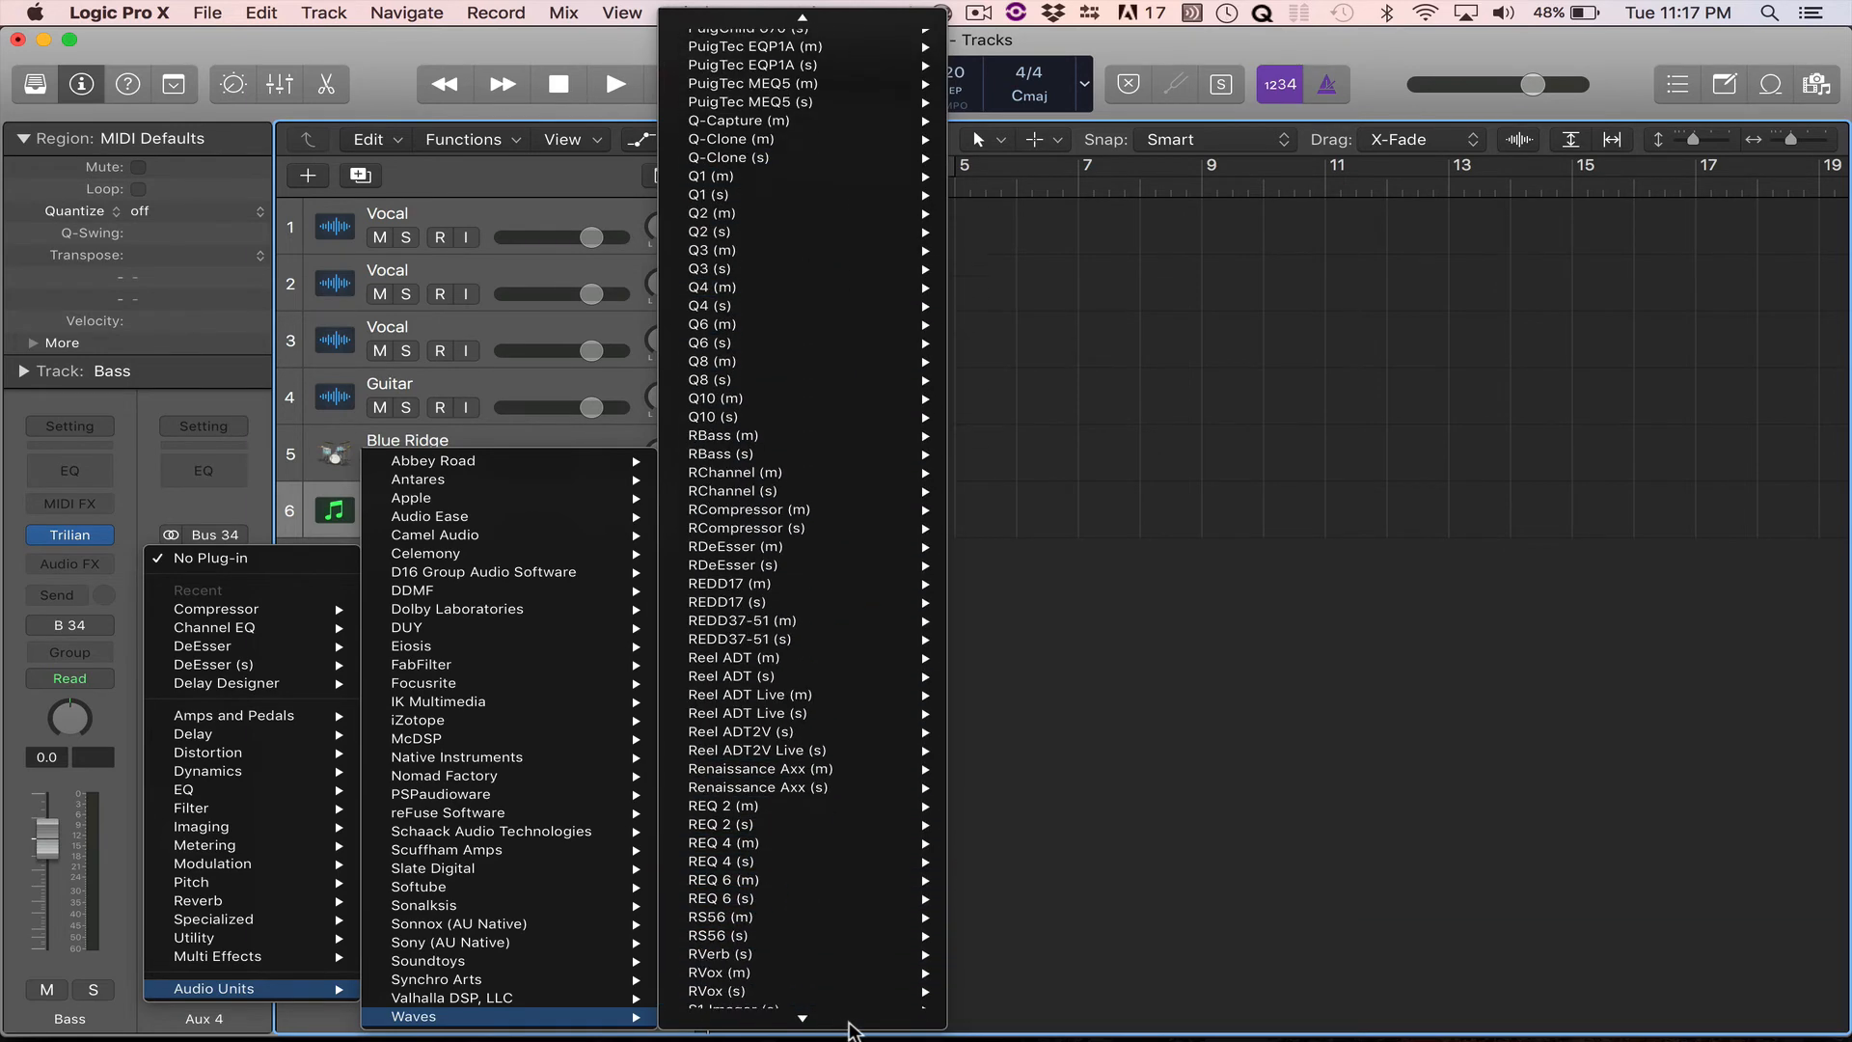
{"action": "mouse_move", "coordinate": [847, 994]}
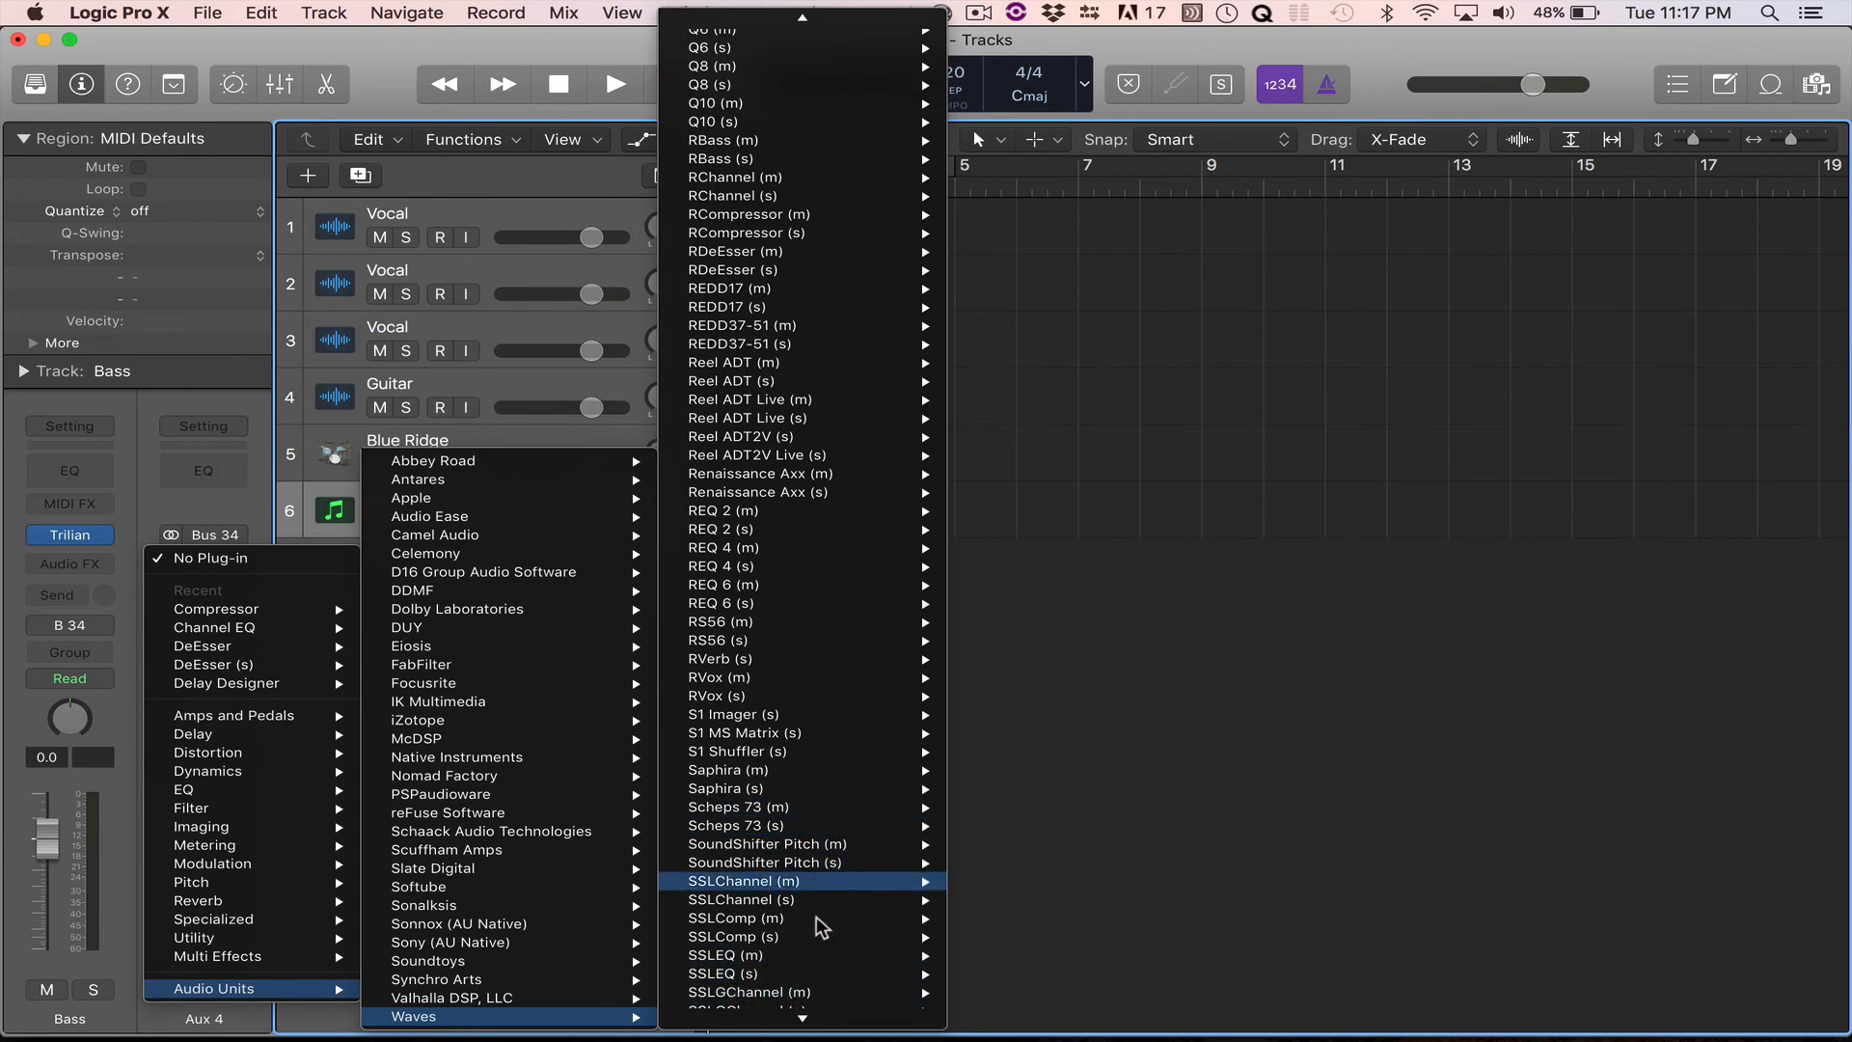
{"action": "mouse_move", "coordinate": [827, 866]}
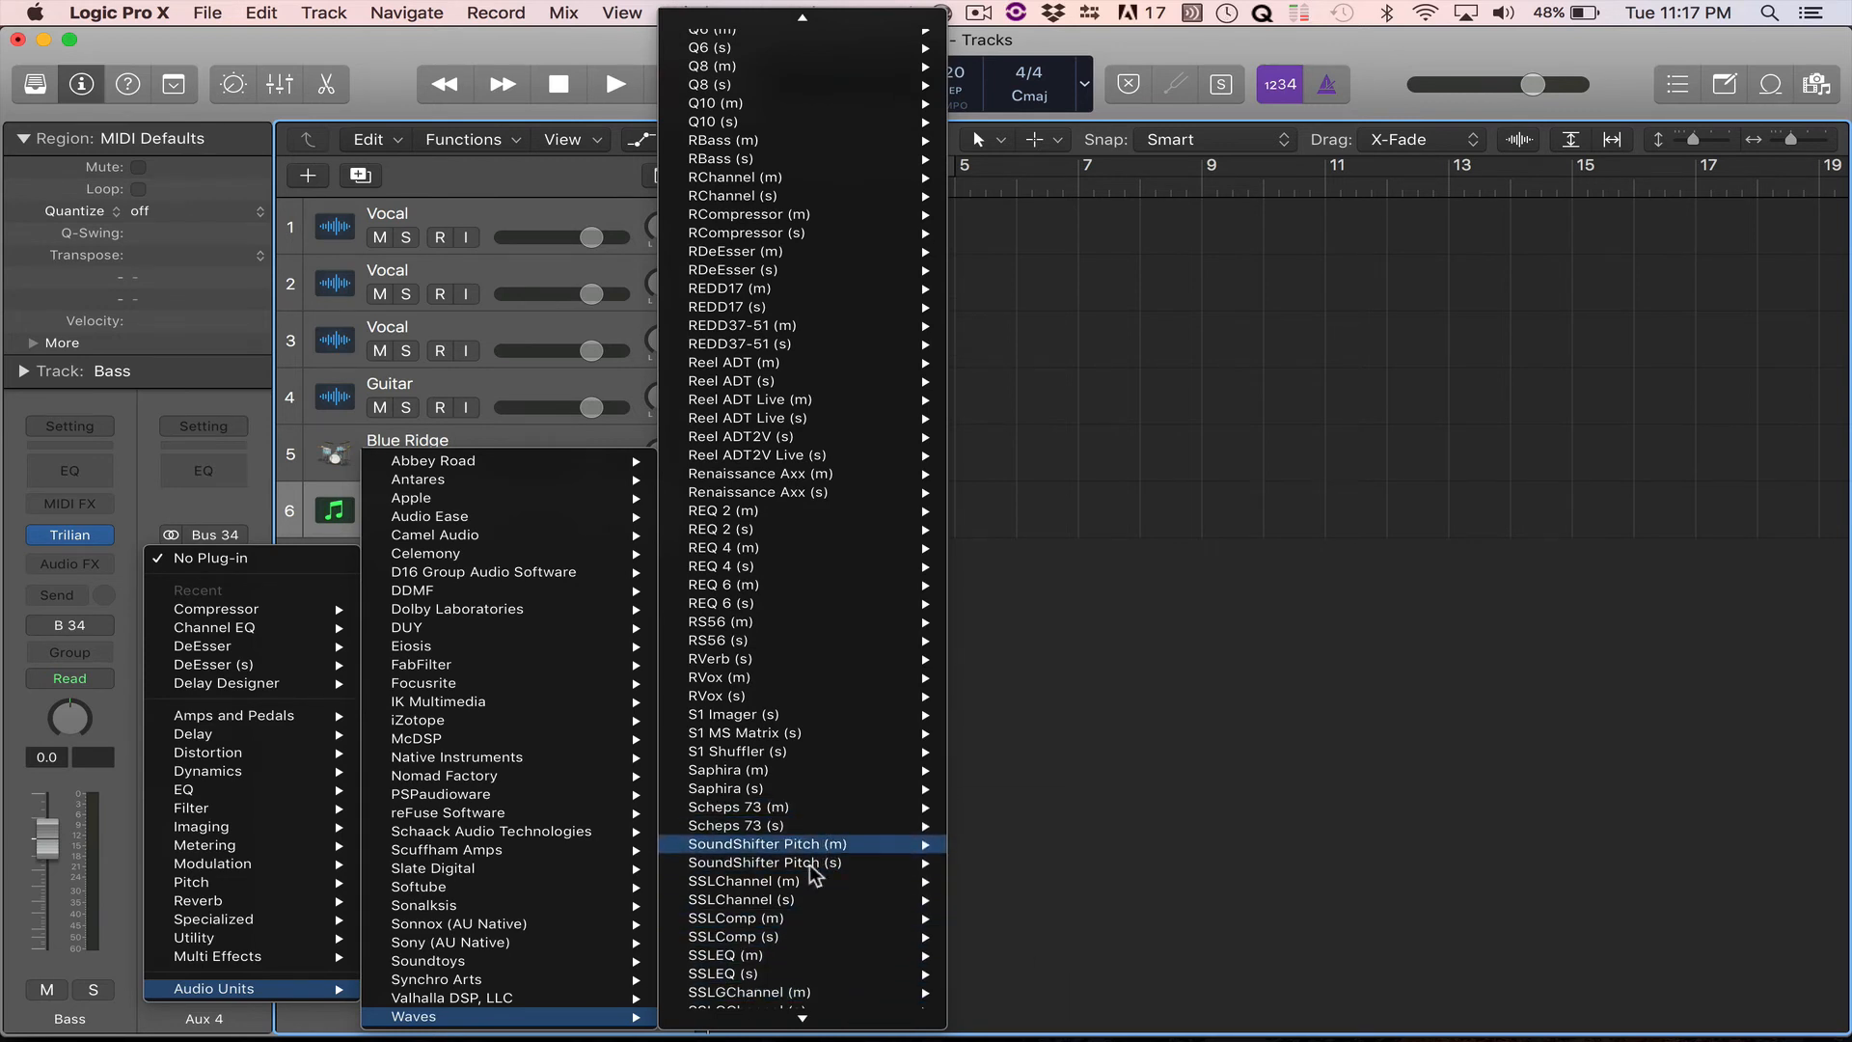
{"action": "mouse_move", "coordinate": [799, 1031]}
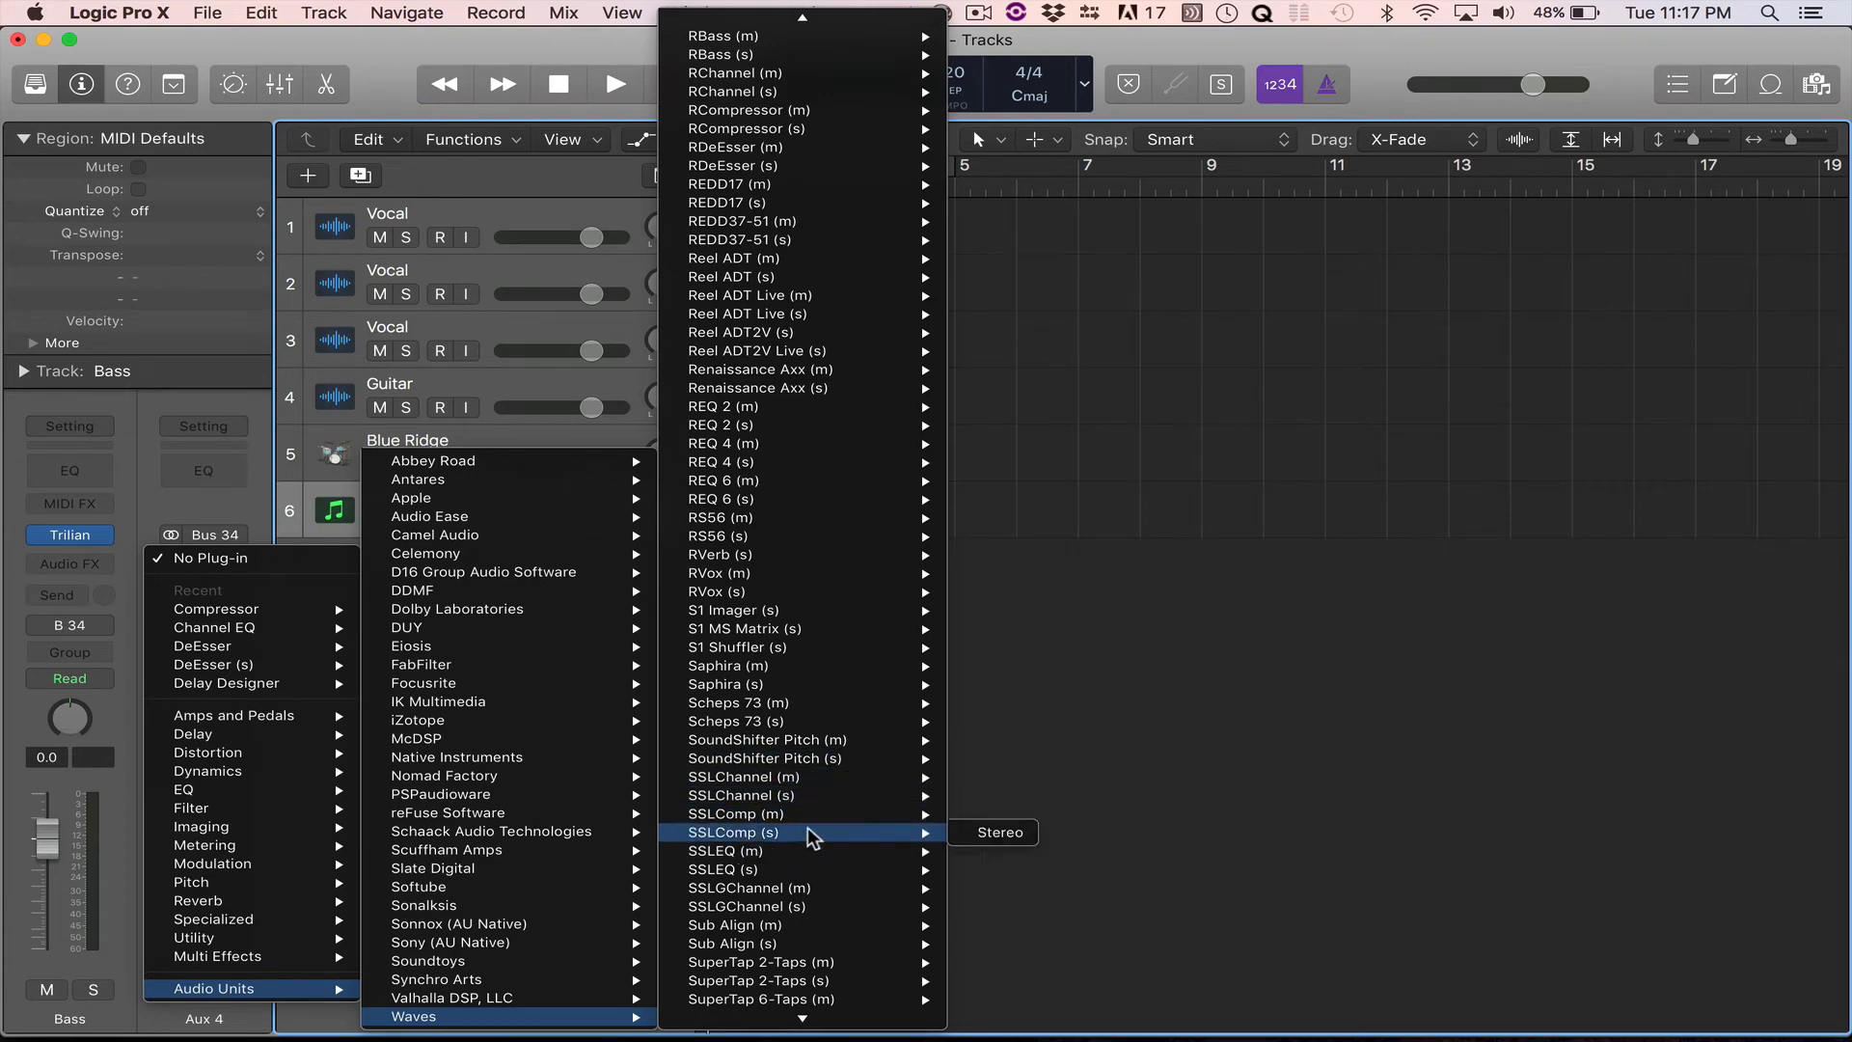
{"action": "left_click", "coordinate": [988, 831]}
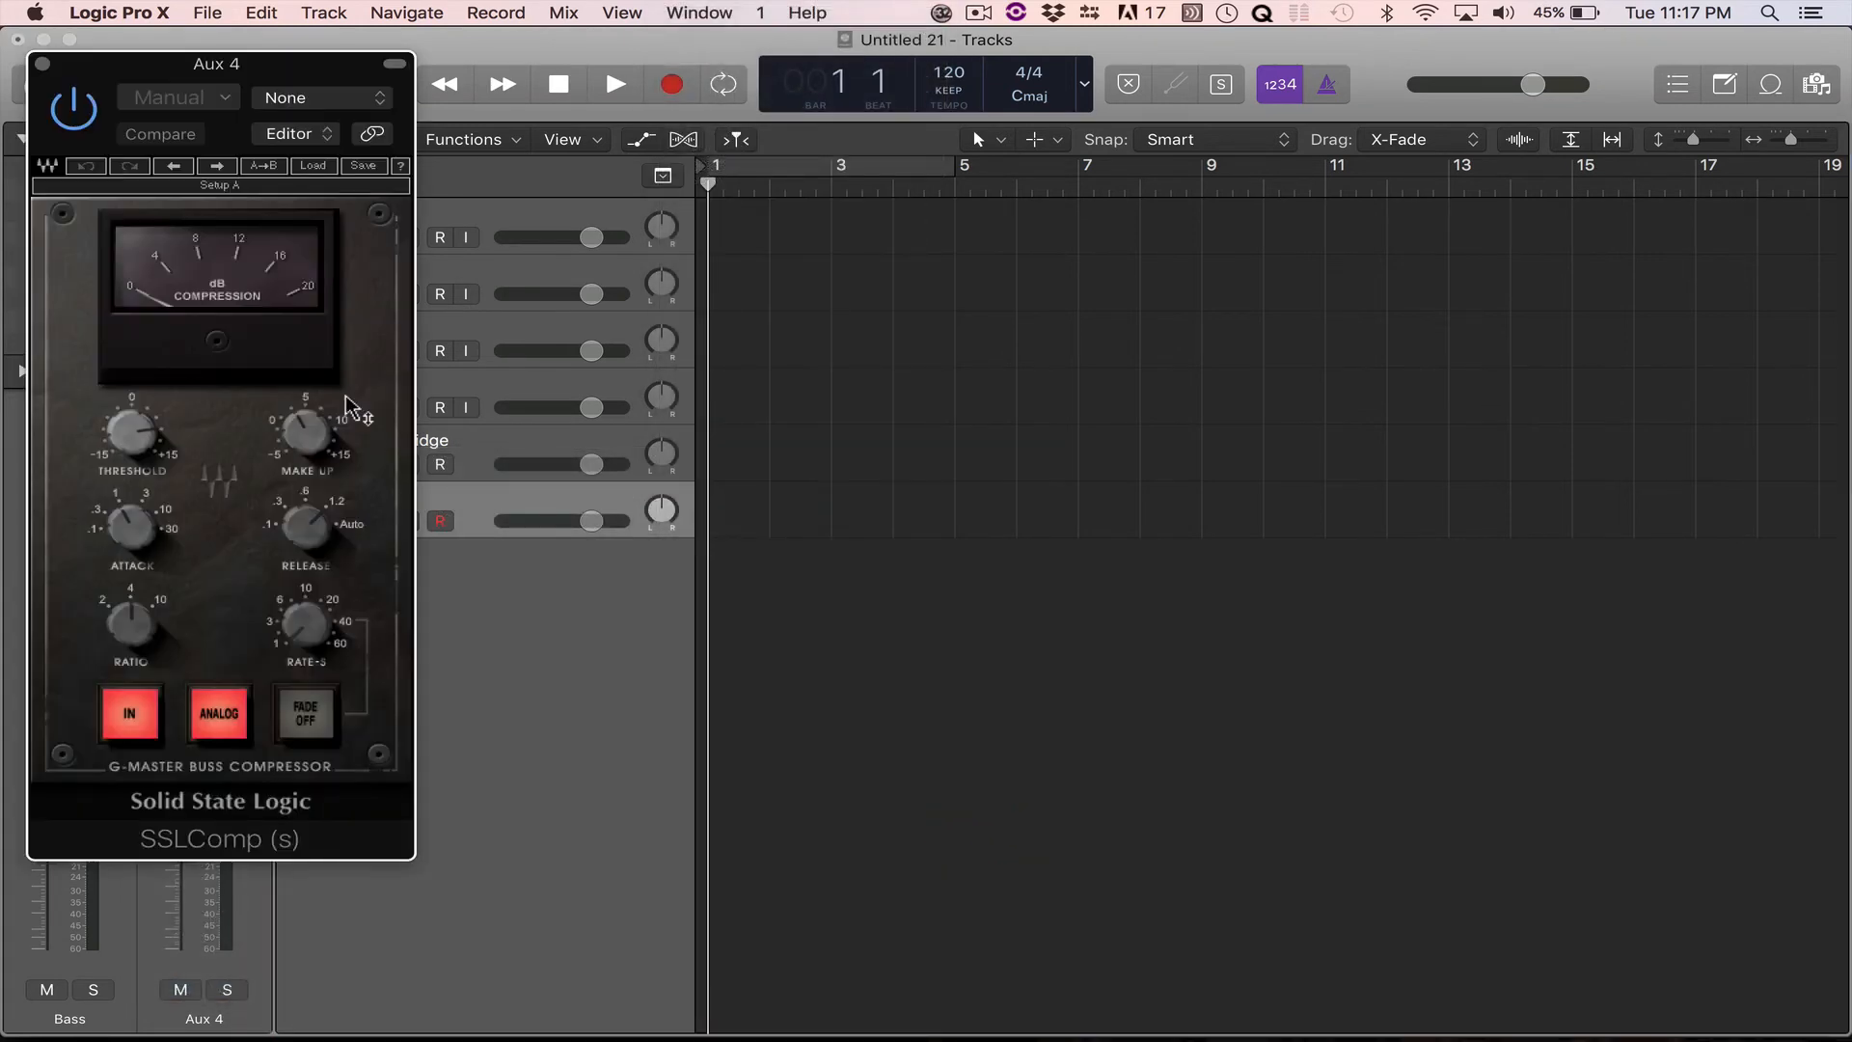
Adjust the attack of SSLComp on Aux 4, set its release to Auto, and bypass the plug-in.
{"action": "left_click_drag", "start_coordinate": [149, 521], "coordinate": [94, 497]}
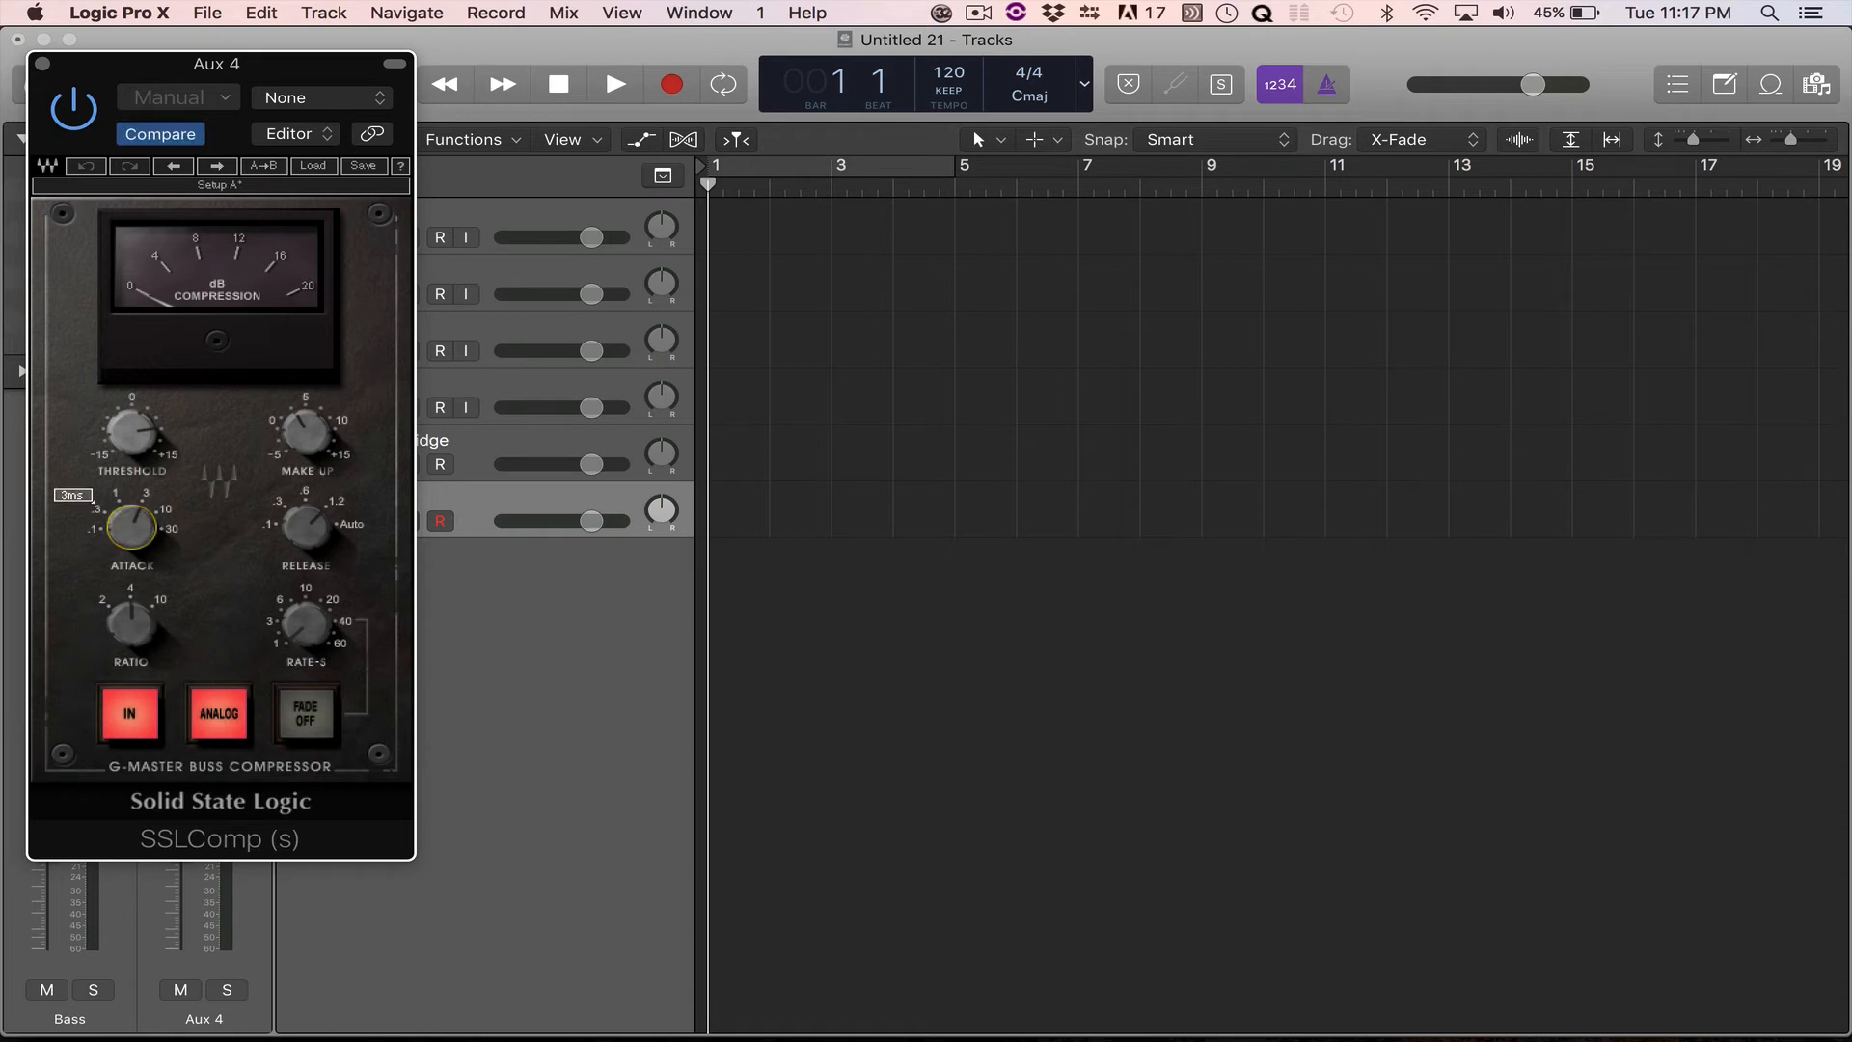
{"action": "left_click_drag", "start_coordinate": [310, 537], "coordinate": [306, 520]}
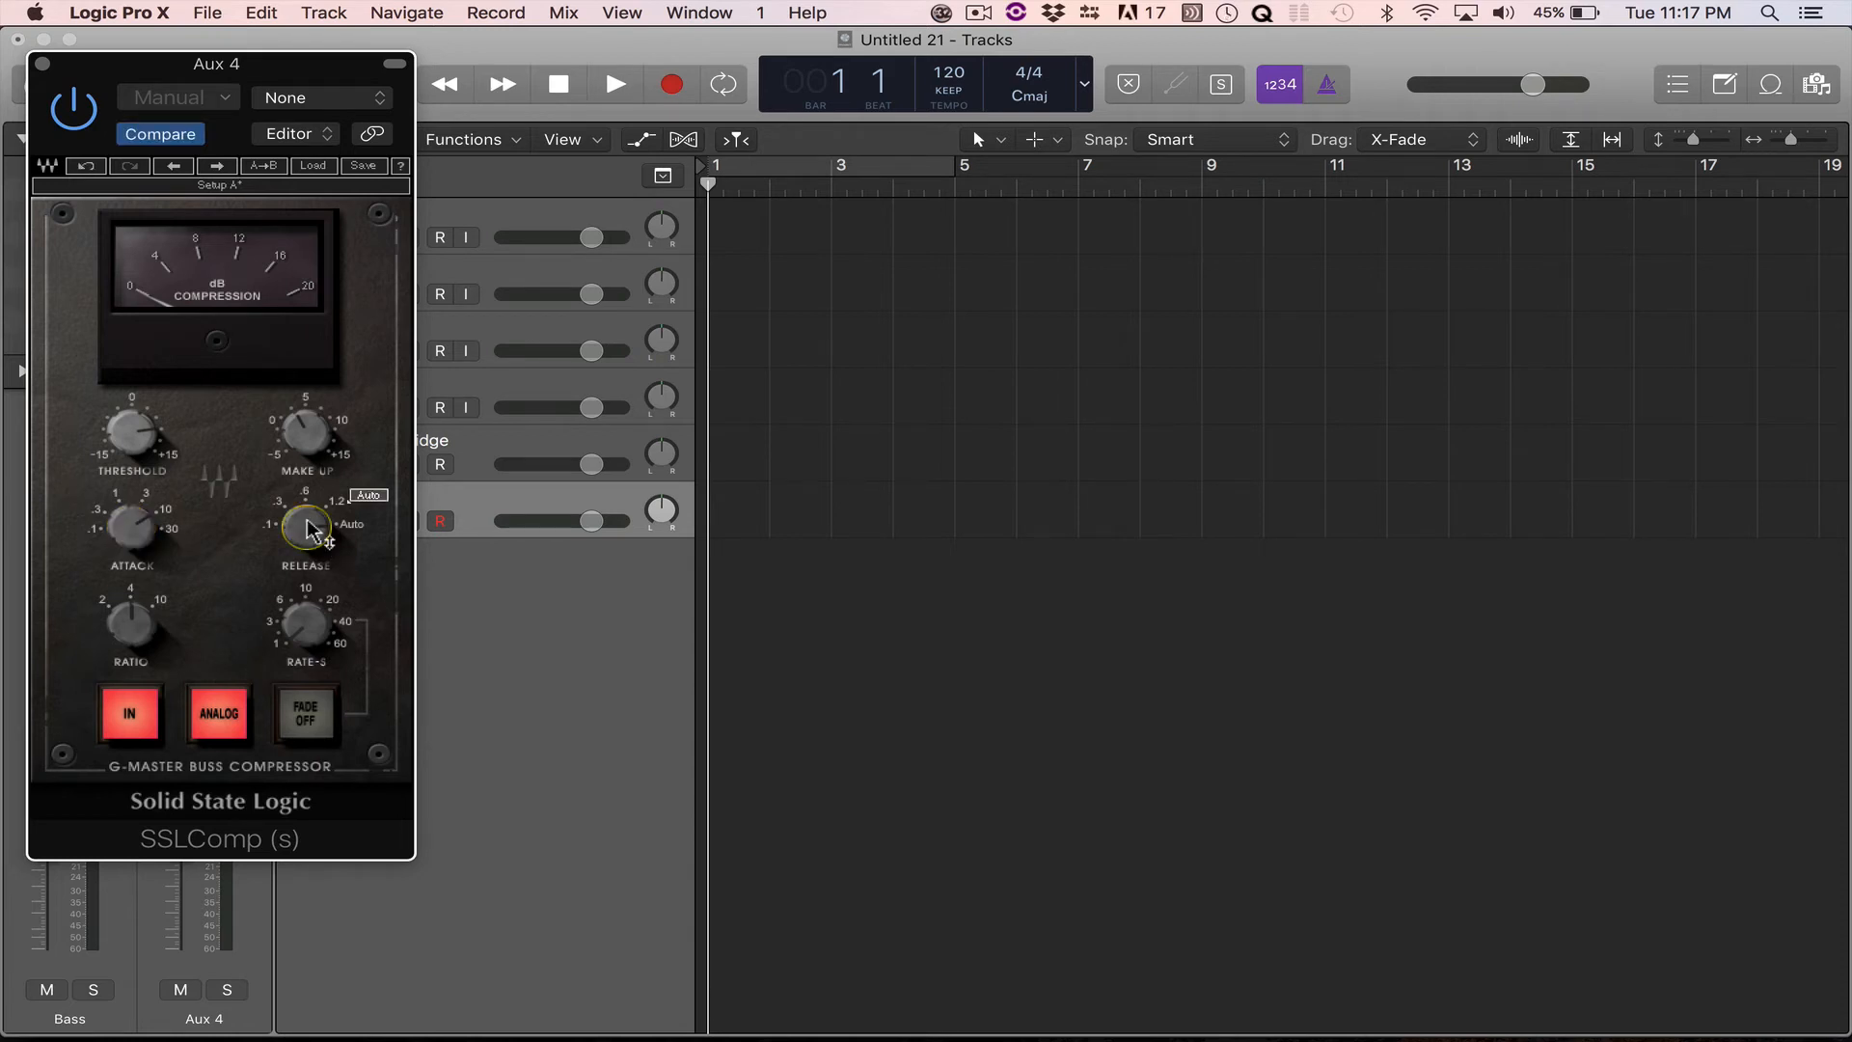
{"action": "left_click", "coordinate": [81, 119]}
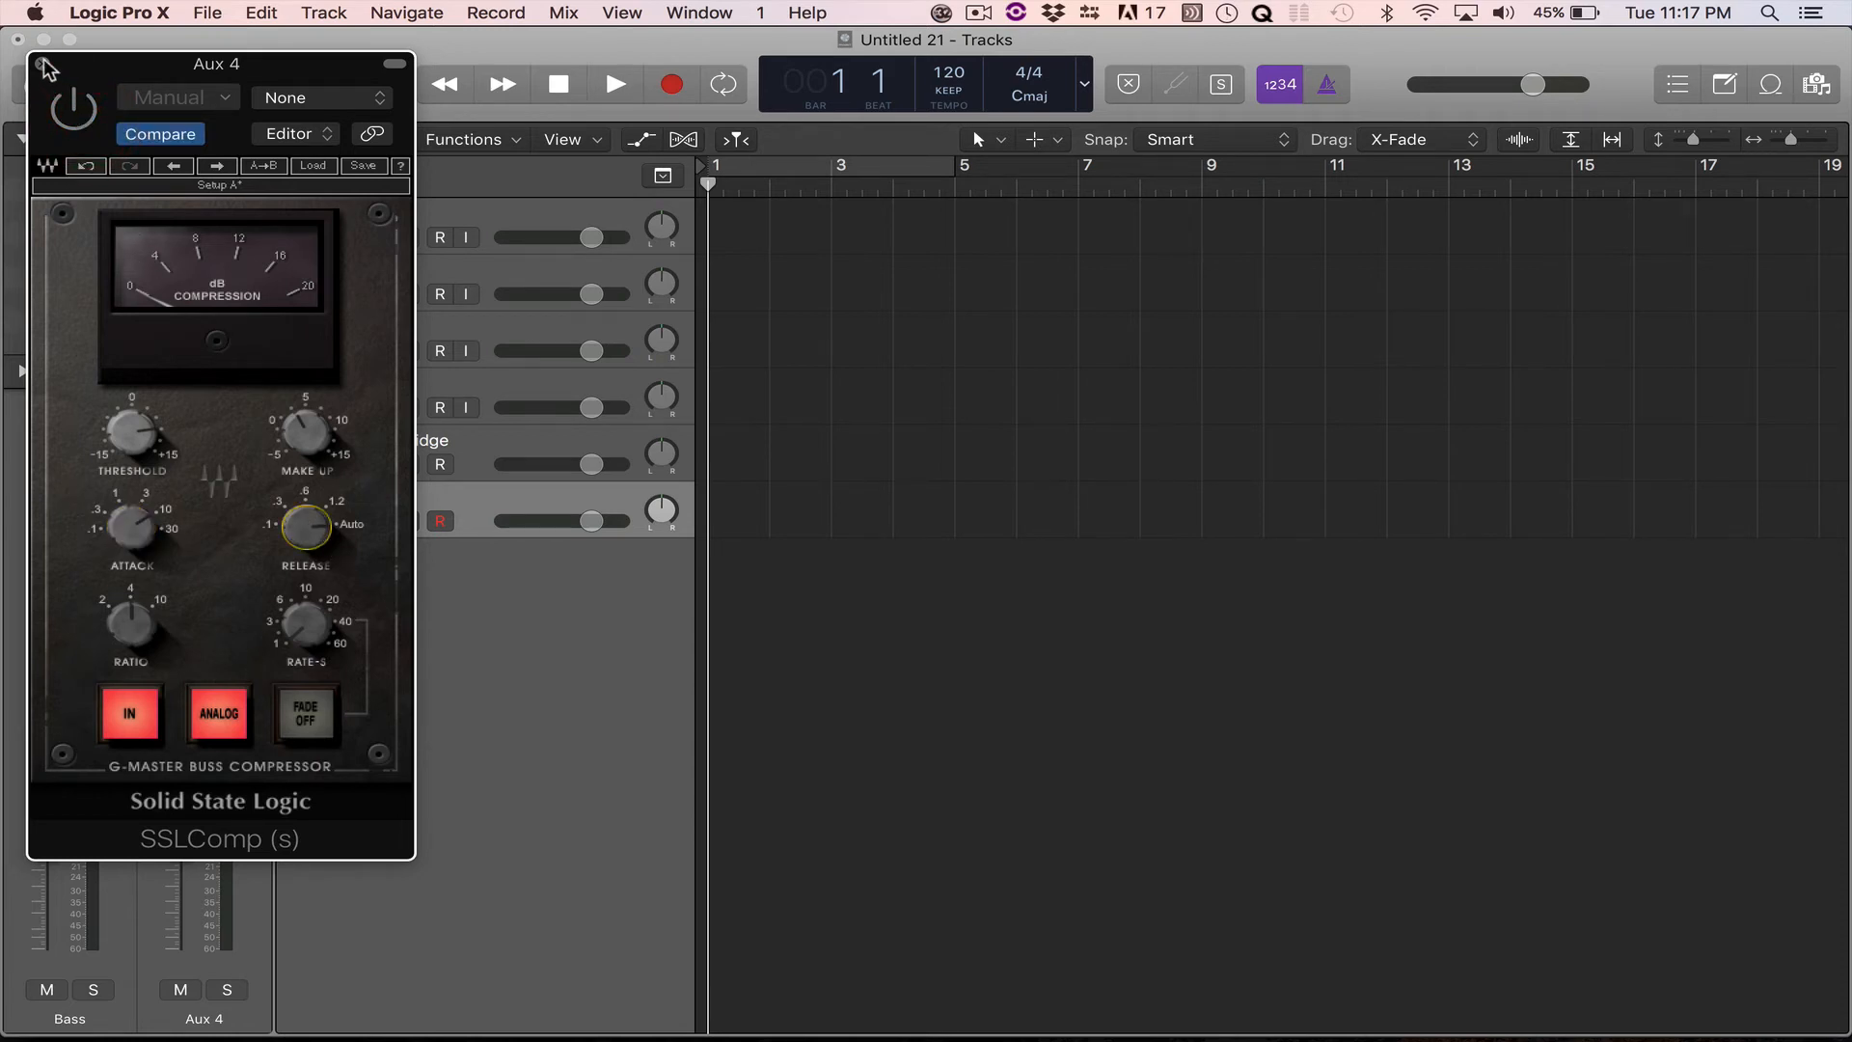
Insert the stereo Channel EQ plug-in below SSLComp on Aux 4 and bypass it.
{"action": "left_click", "coordinate": [42, 63]}
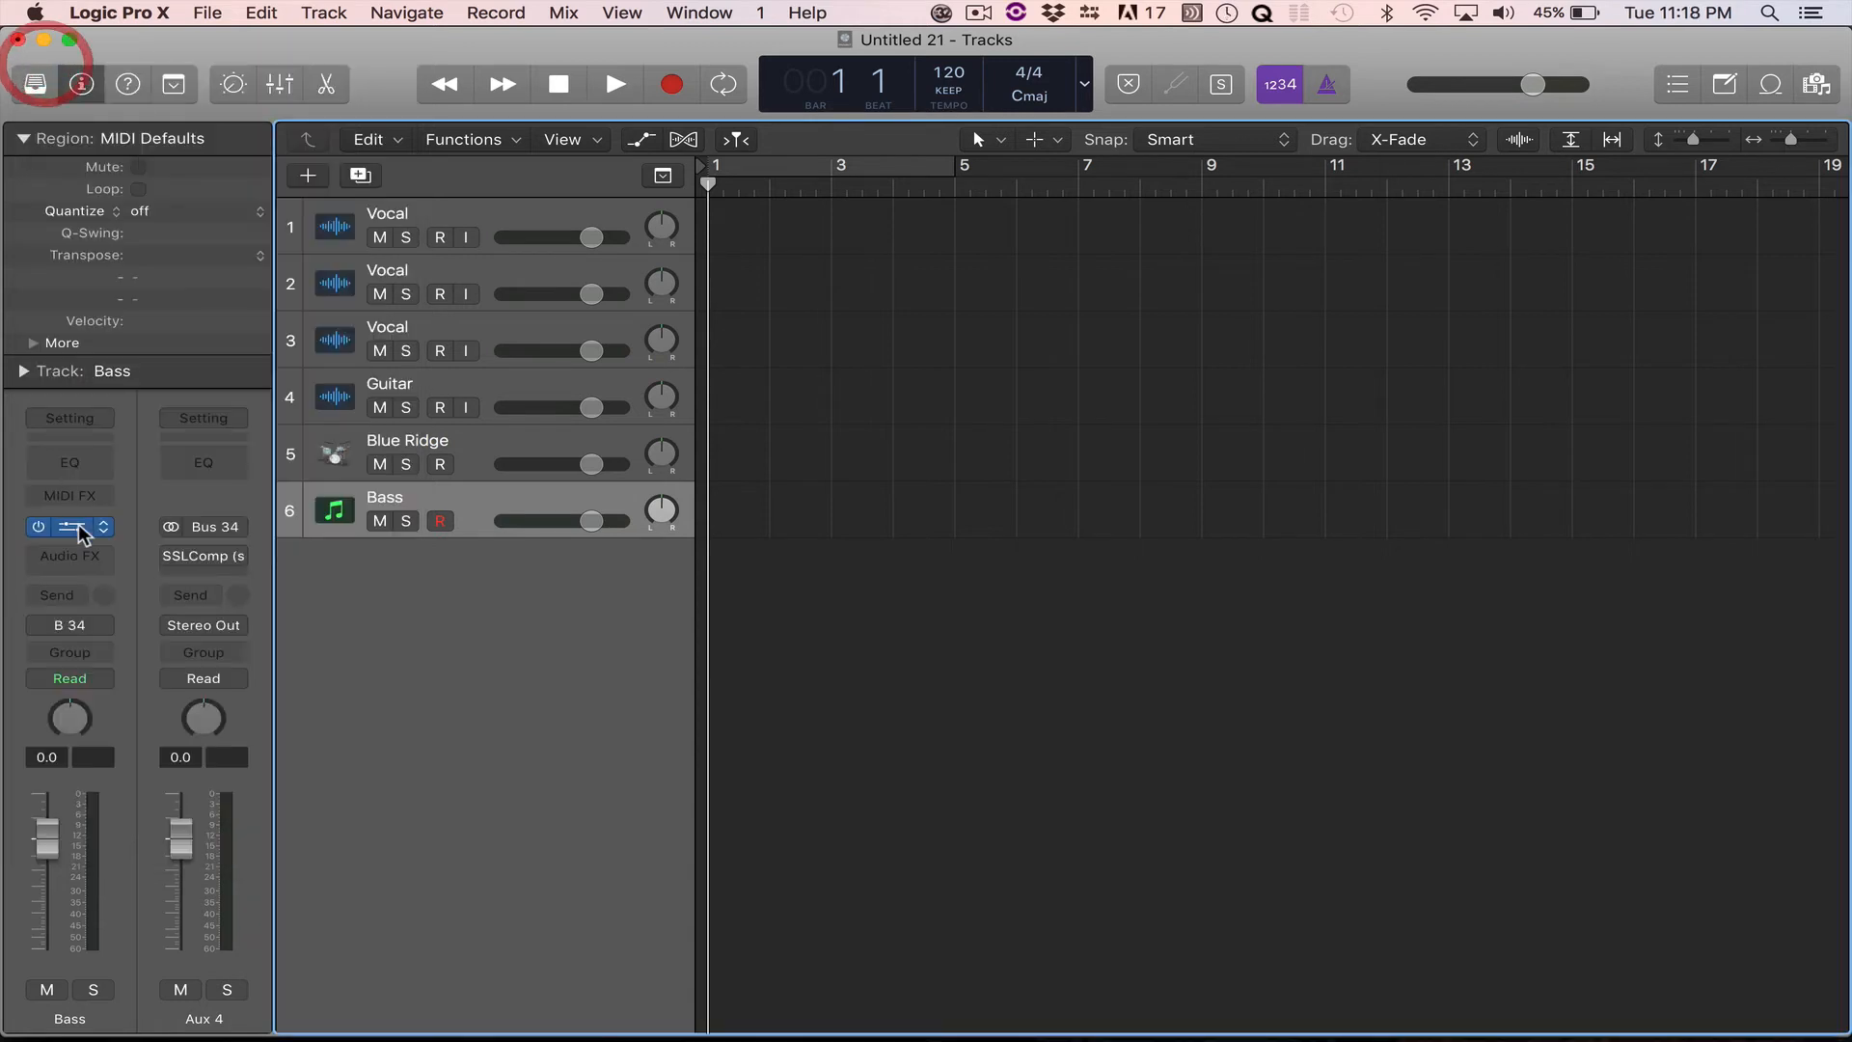
{"action": "left_click", "coordinate": [214, 573]}
{"action": "mouse_move", "coordinate": [231, 658]}
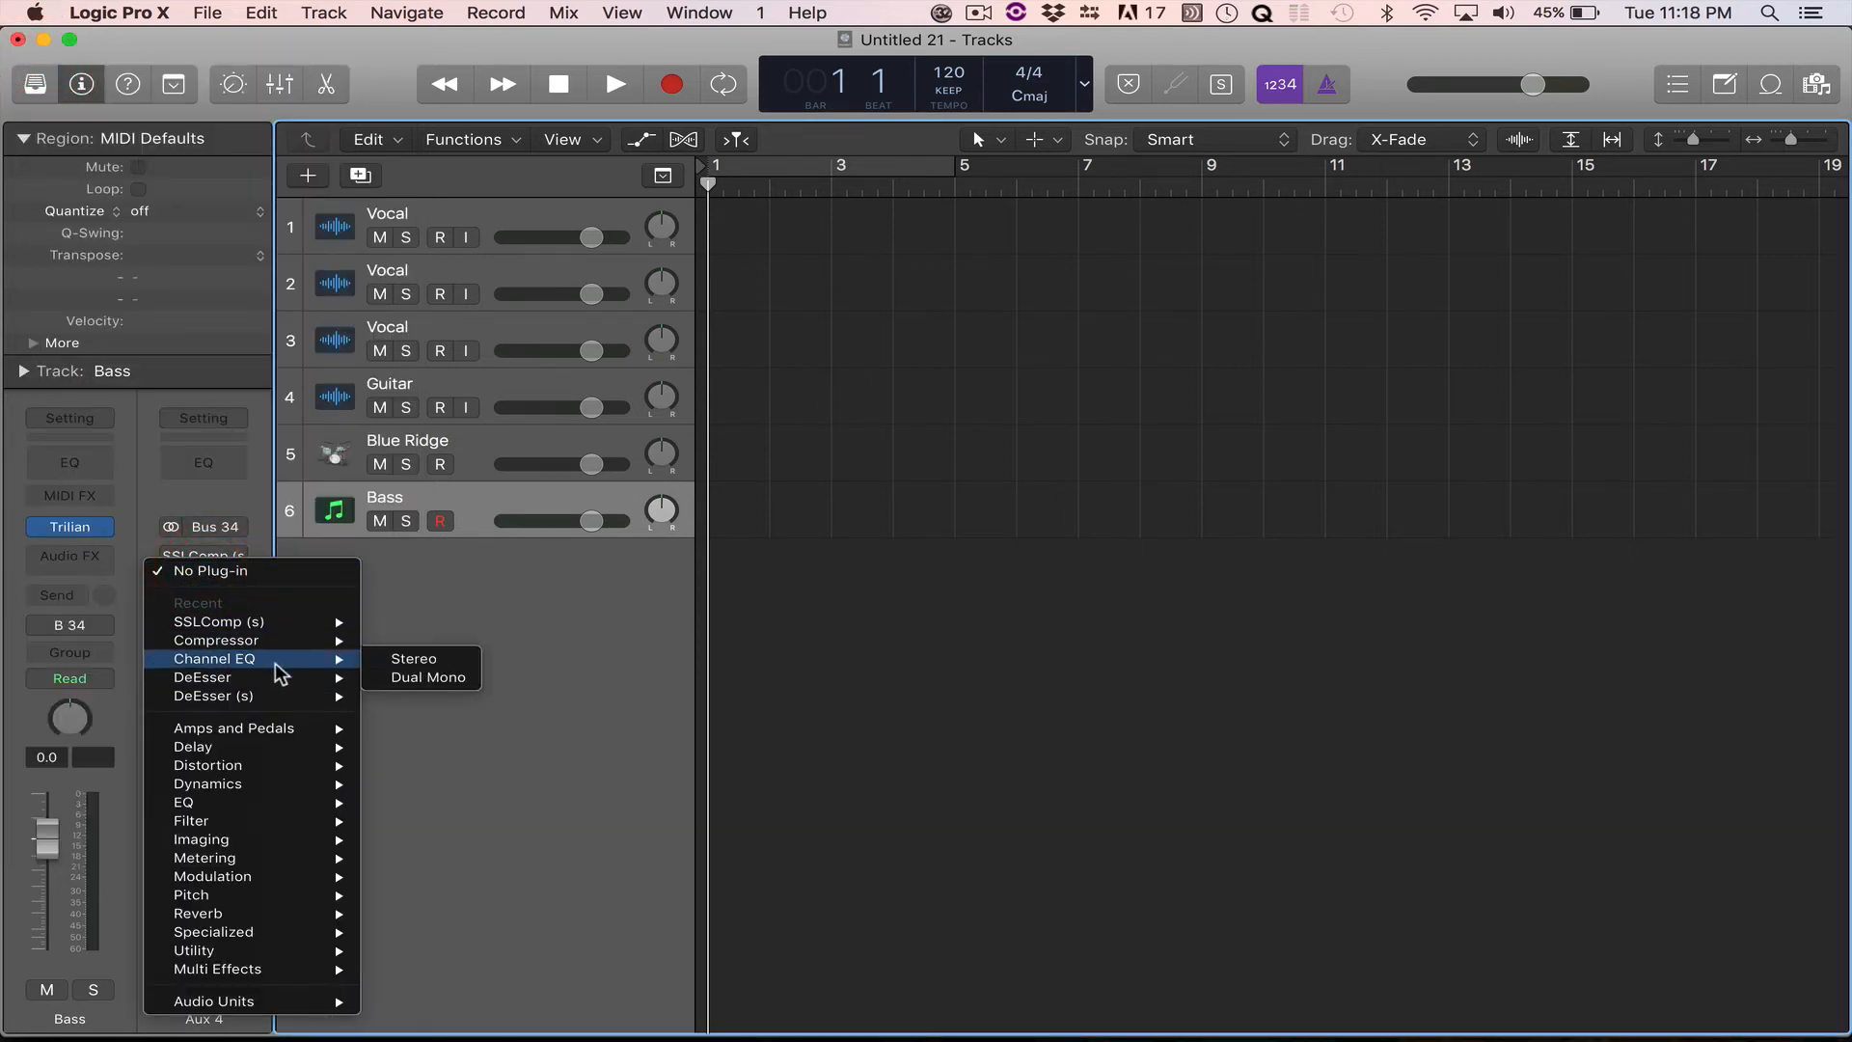
{"action": "left_click", "coordinate": [415, 651]}
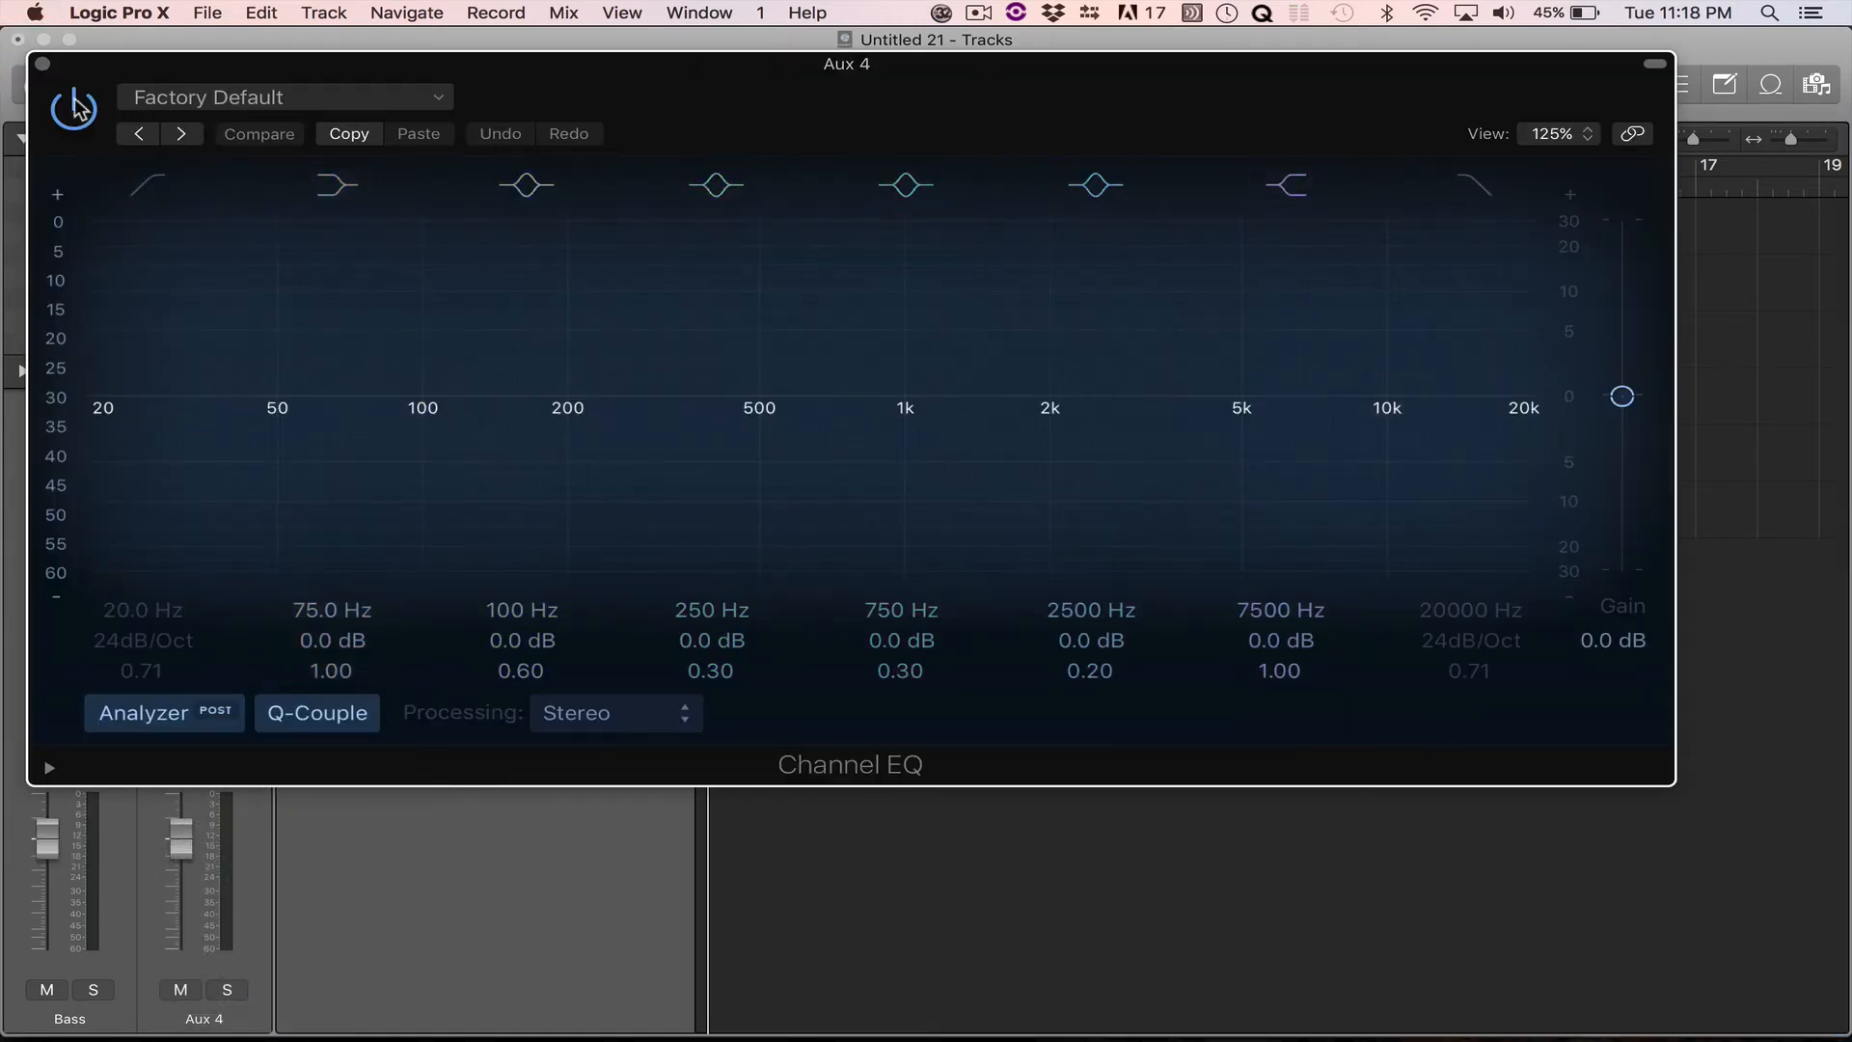
{"action": "left_click", "coordinate": [43, 64]}
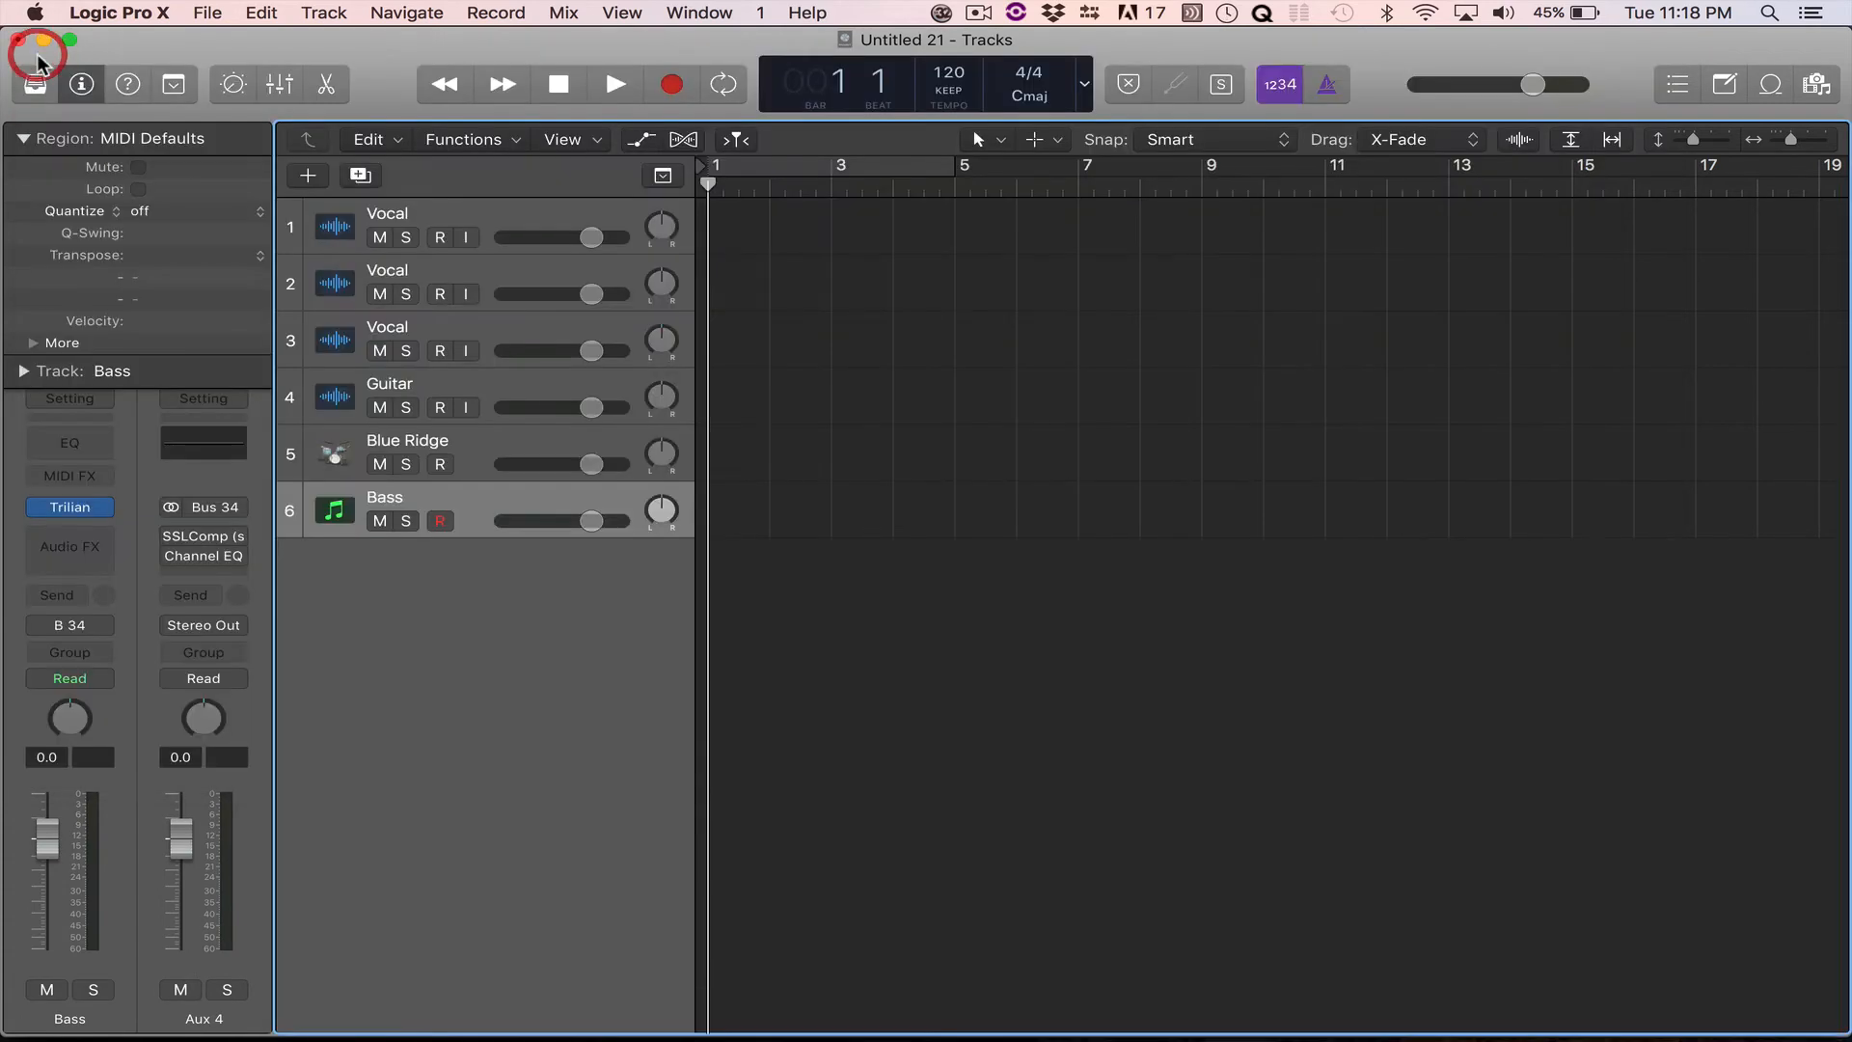
Insert the stereo Waves L2 (s) plug-in below Channel EQ on Aux 4.
{"action": "left_click", "coordinate": [224, 577]}
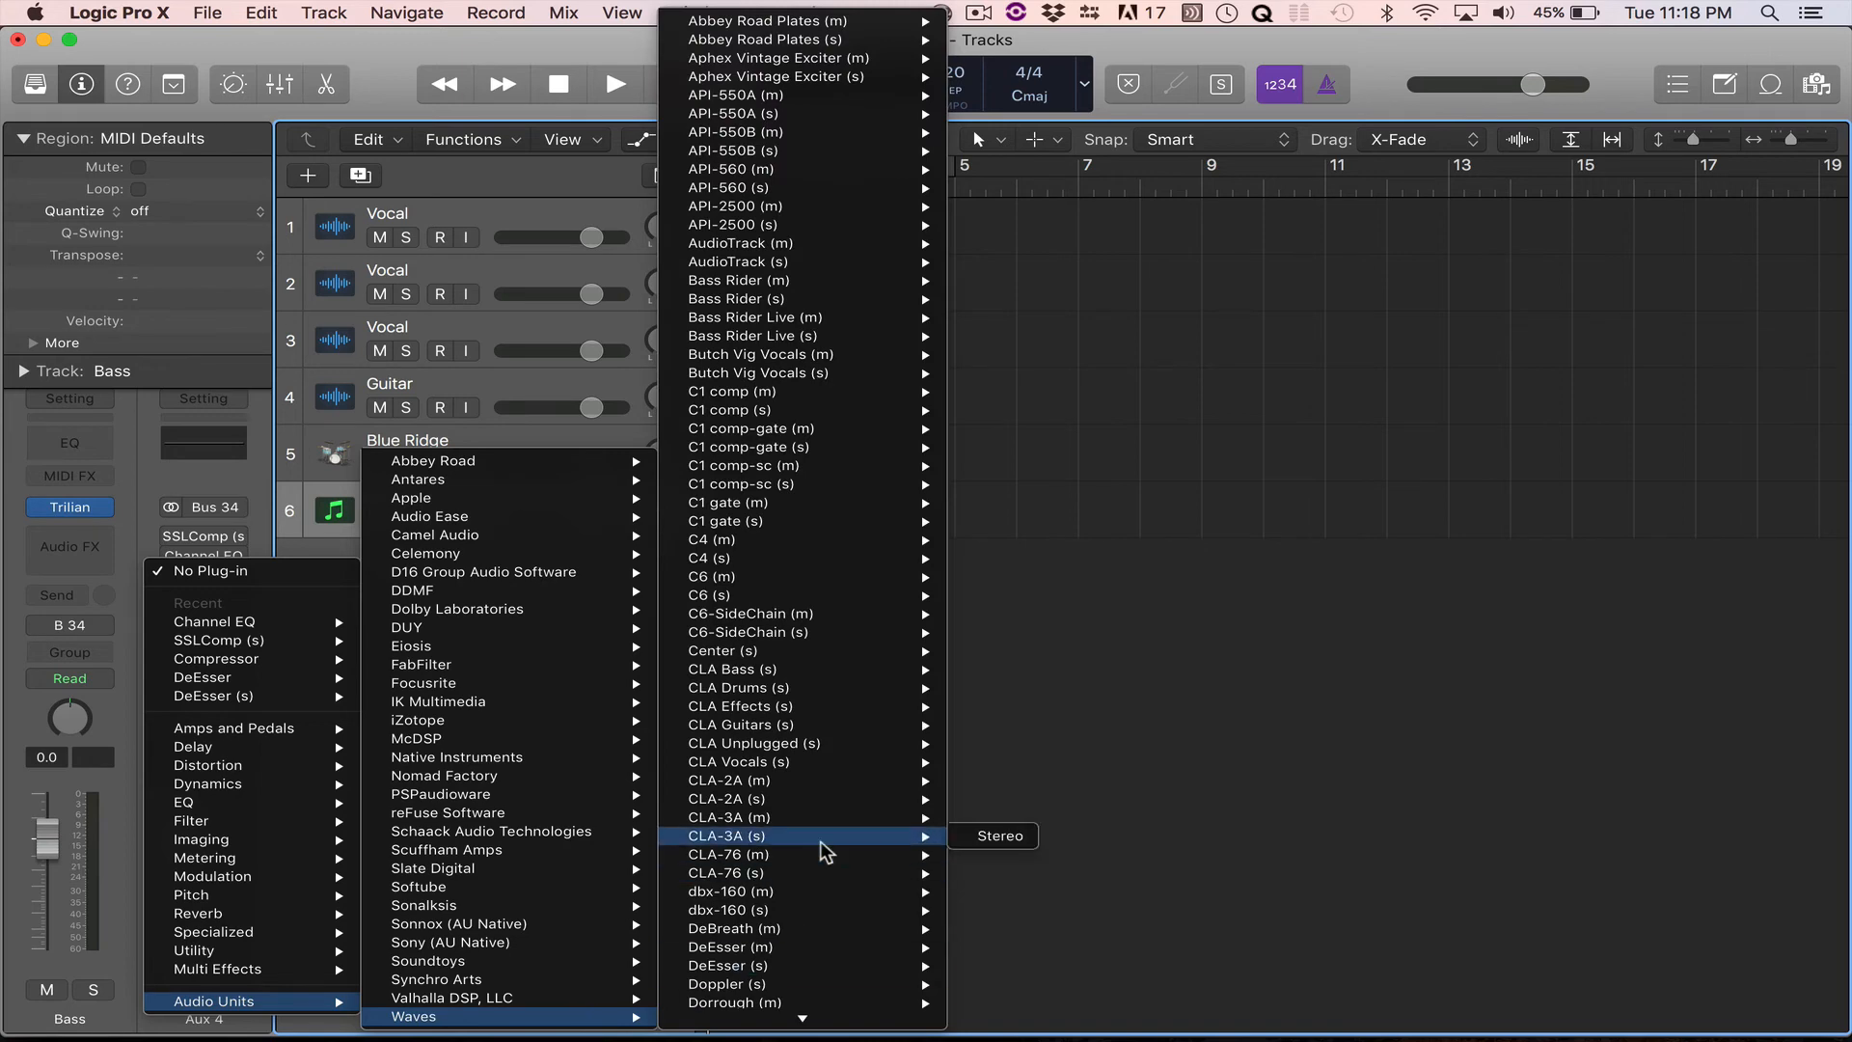
{"action": "scroll", "coordinate": [825, 848], "scroll_direction": "down", "scroll_amount": 10}
{"action": "scroll", "coordinate": [825, 849], "scroll_direction": "down", "scroll_amount": 15}
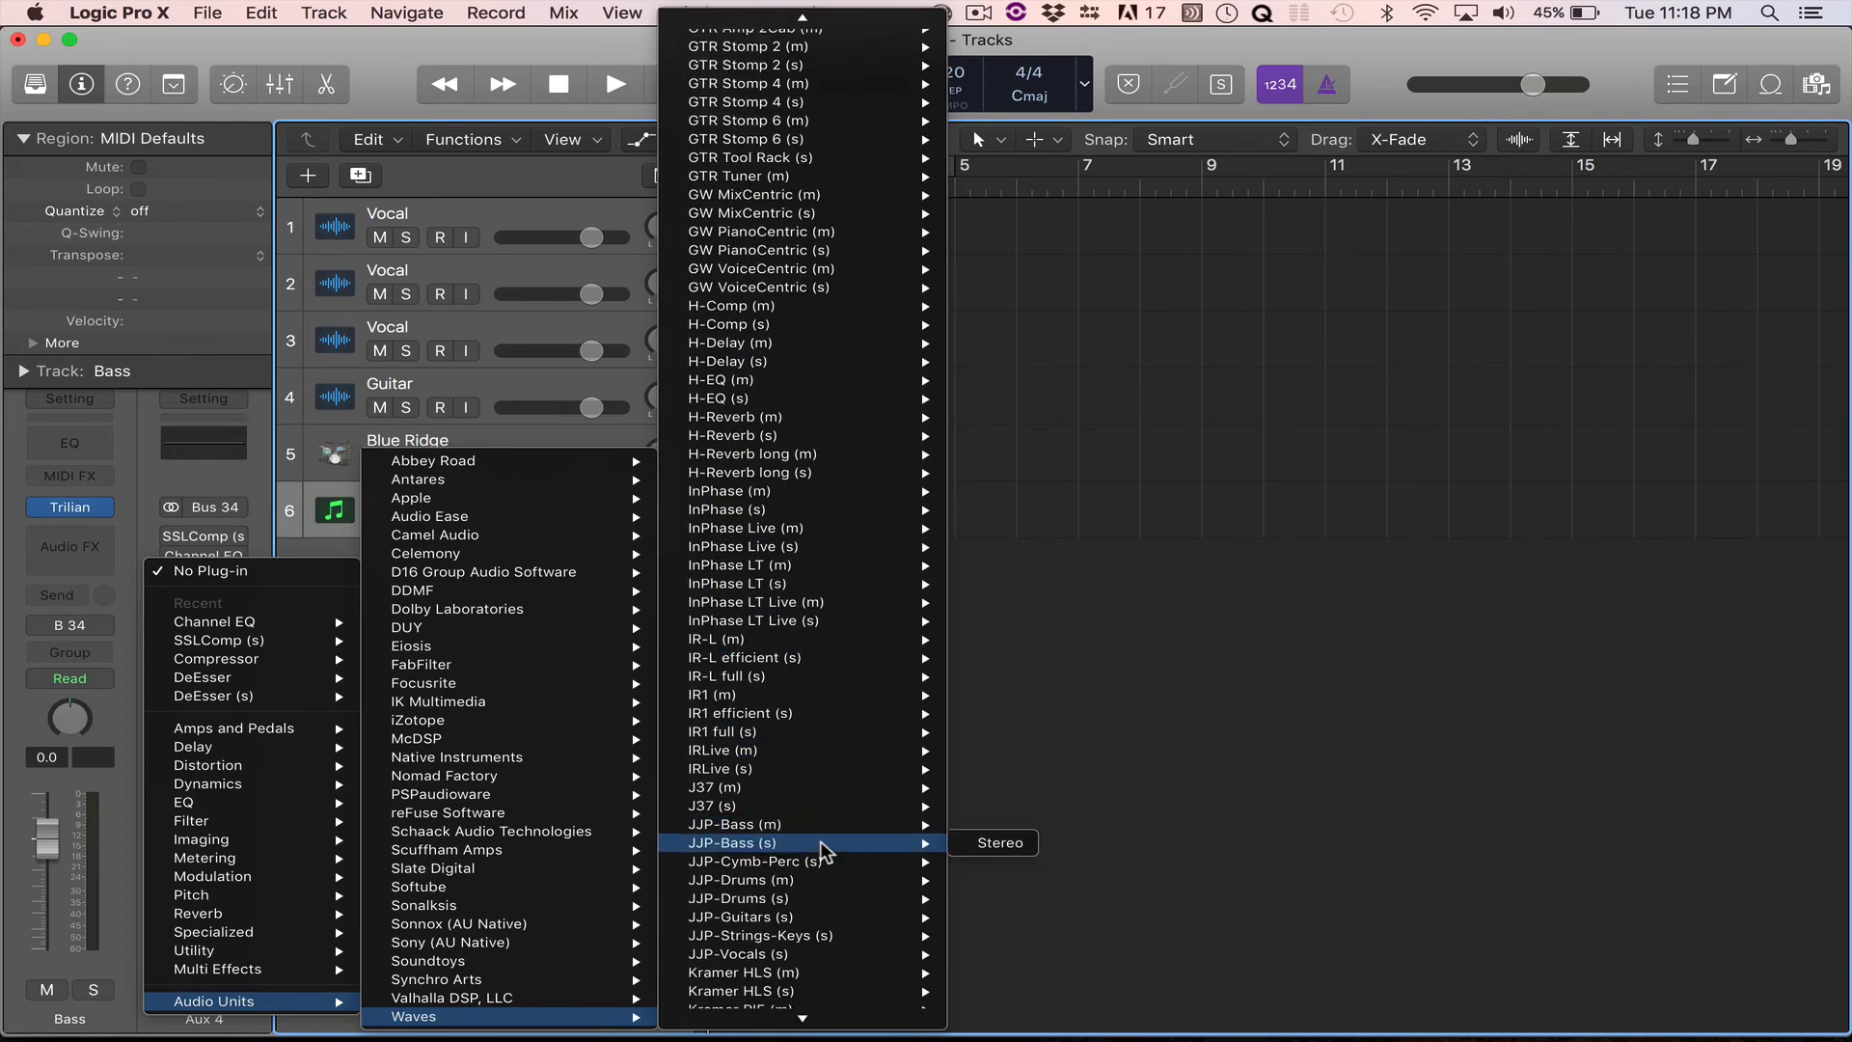
{"action": "scroll", "coordinate": [825, 849], "scroll_direction": "down", "scroll_amount": 5}
{"action": "mouse_move", "coordinate": [844, 793]}
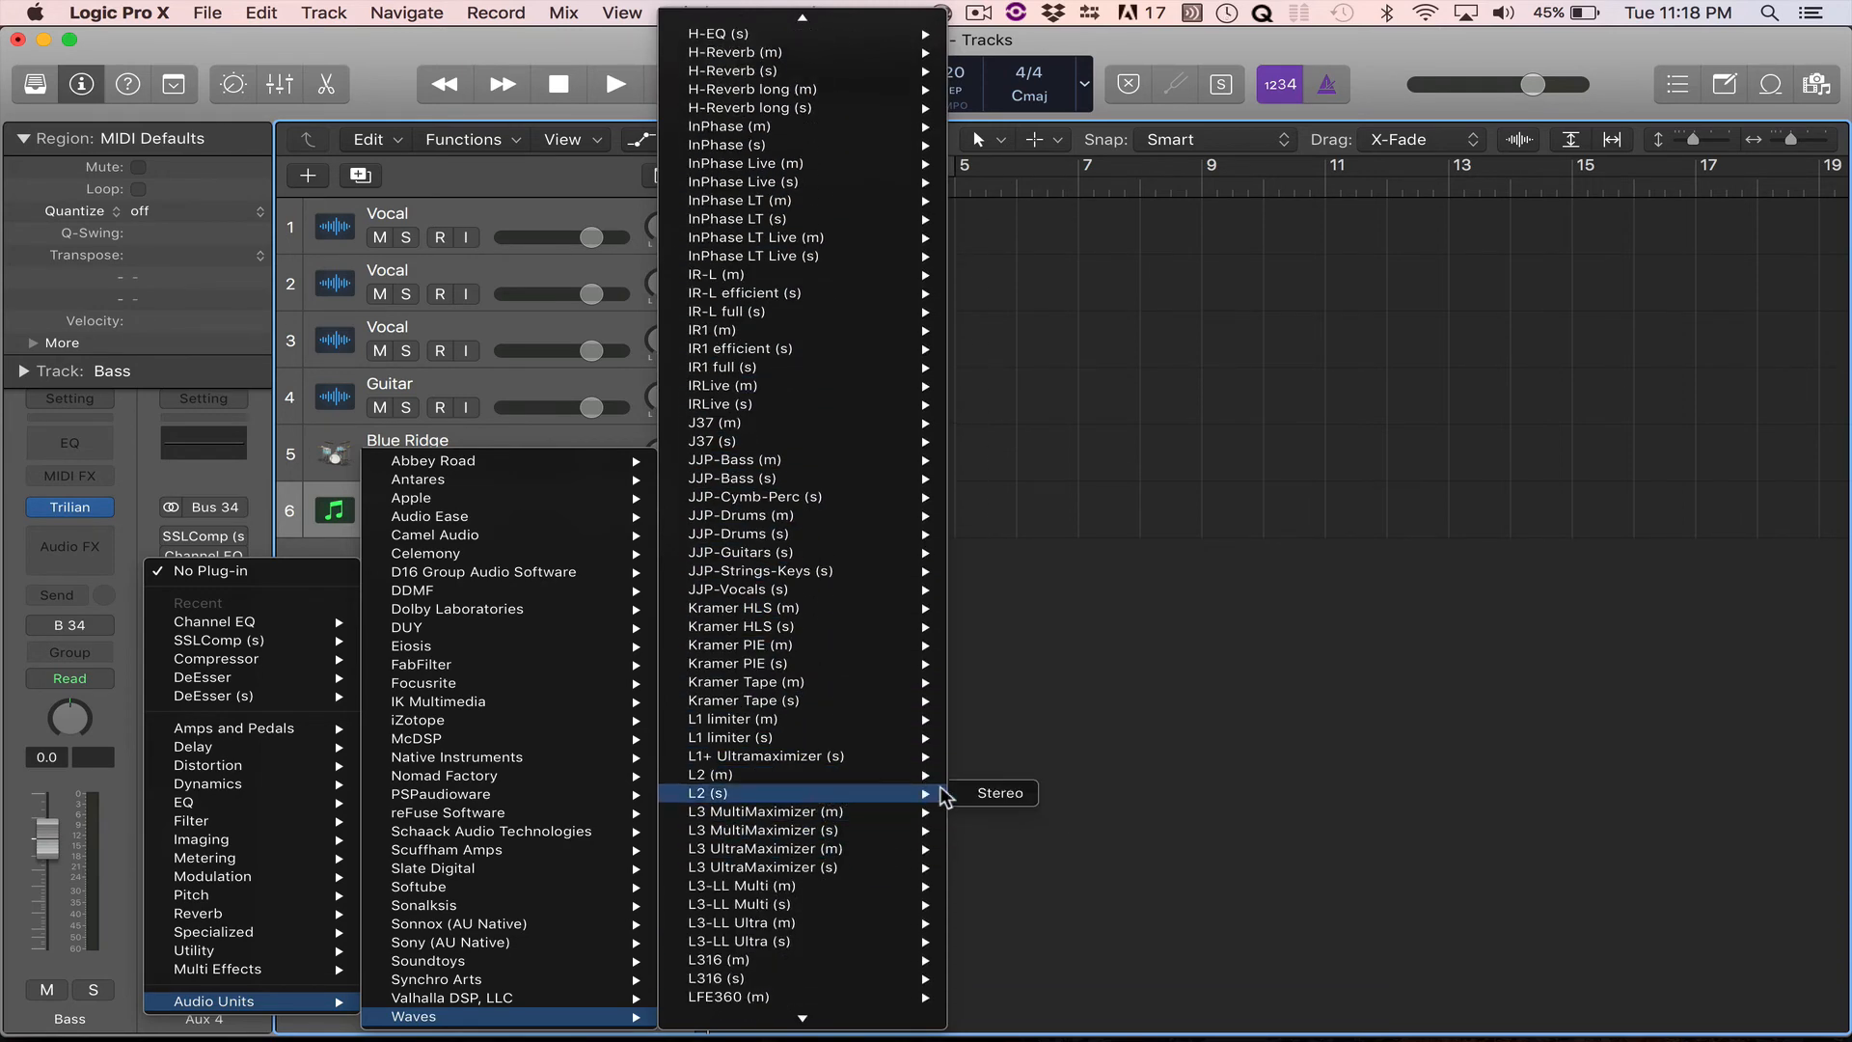
{"action": "left_click", "coordinate": [990, 793]}
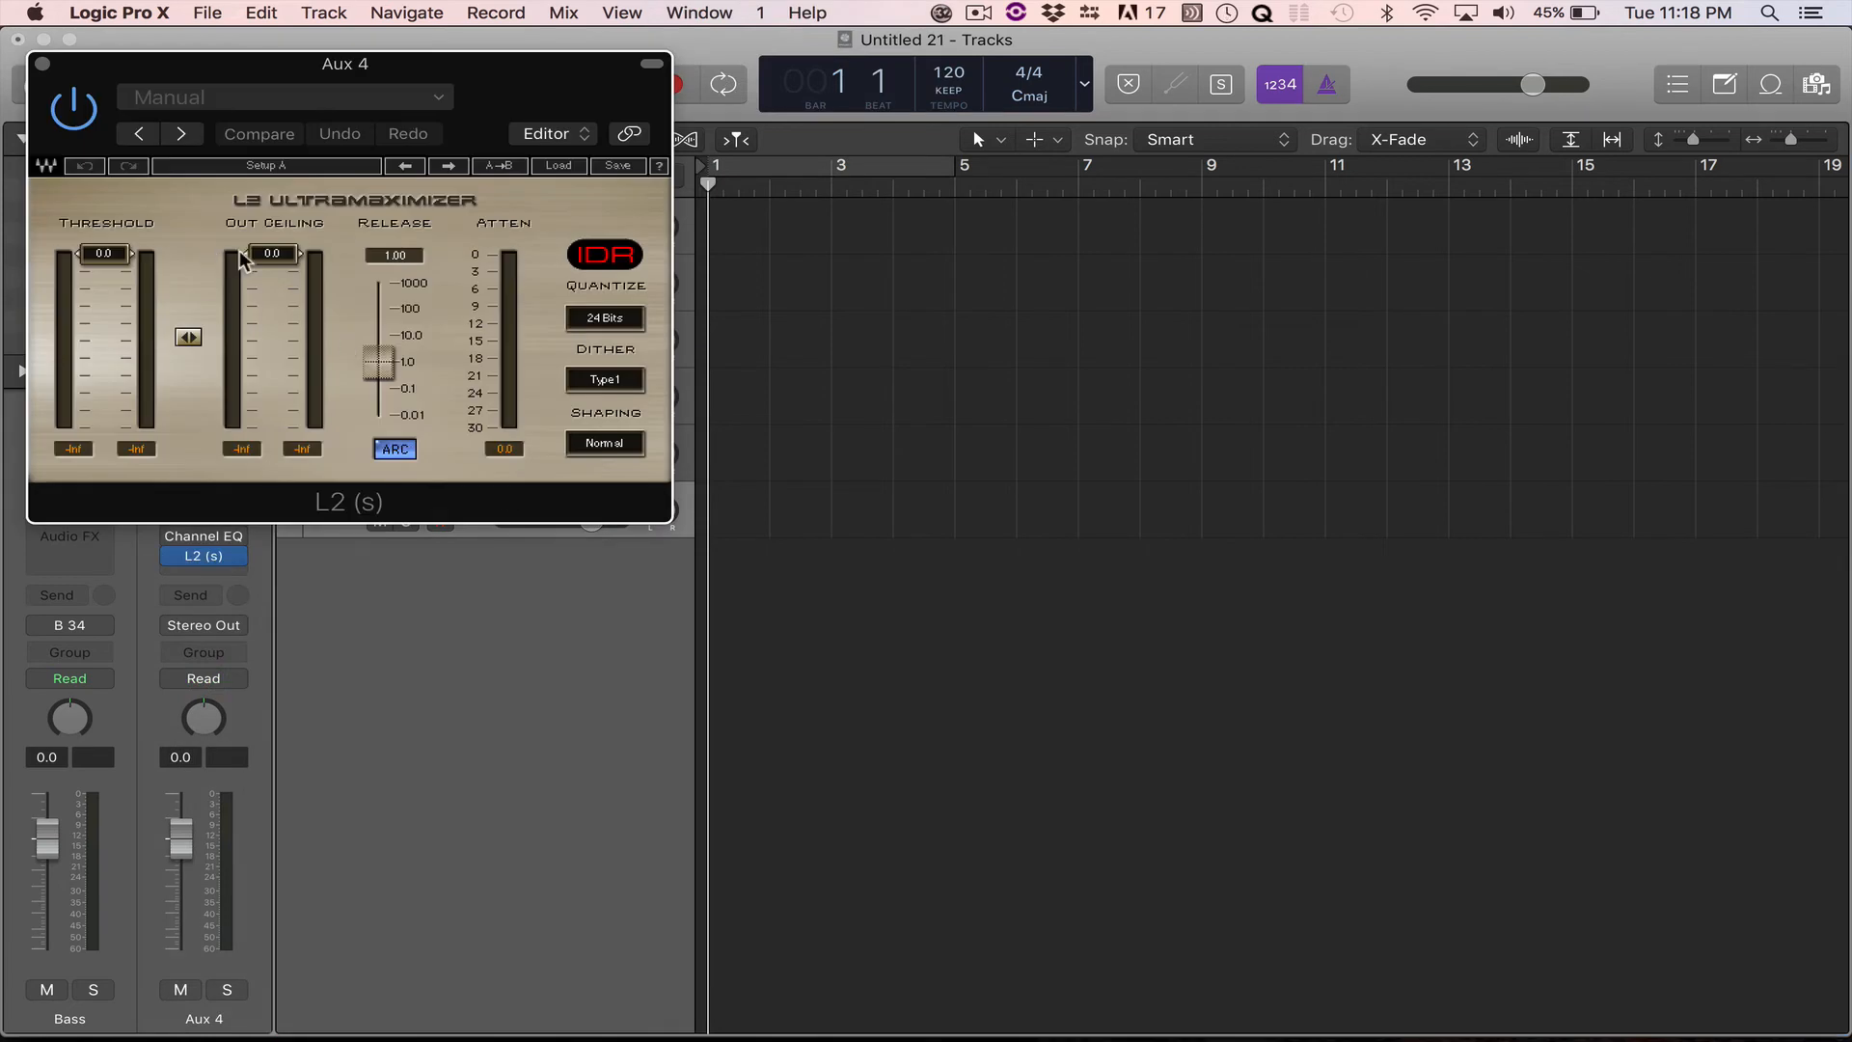
Set the Out Ceiling of L2 on Aux 4 to -0.8 and bypass the plug-in.
{"action": "left_click_drag", "start_coordinate": [241, 260], "coordinate": [241, 272]}
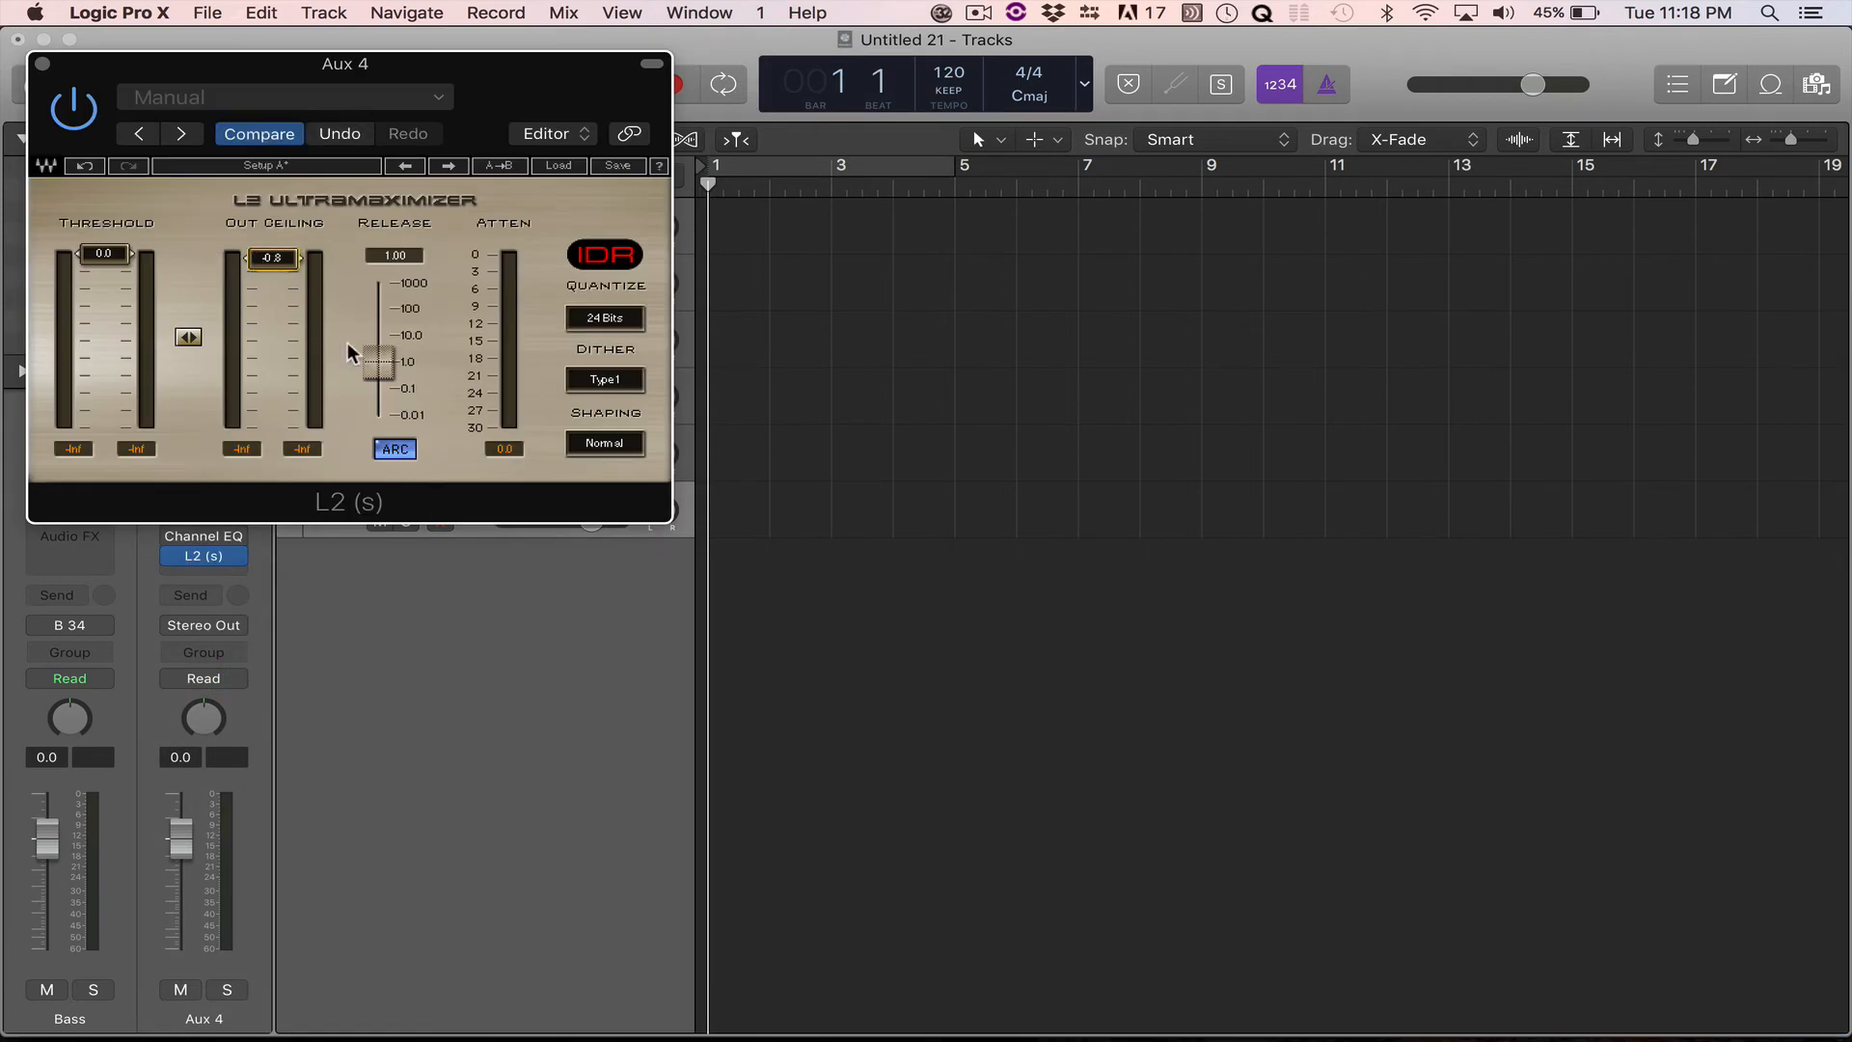
{"action": "left_click", "coordinate": [42, 65]}
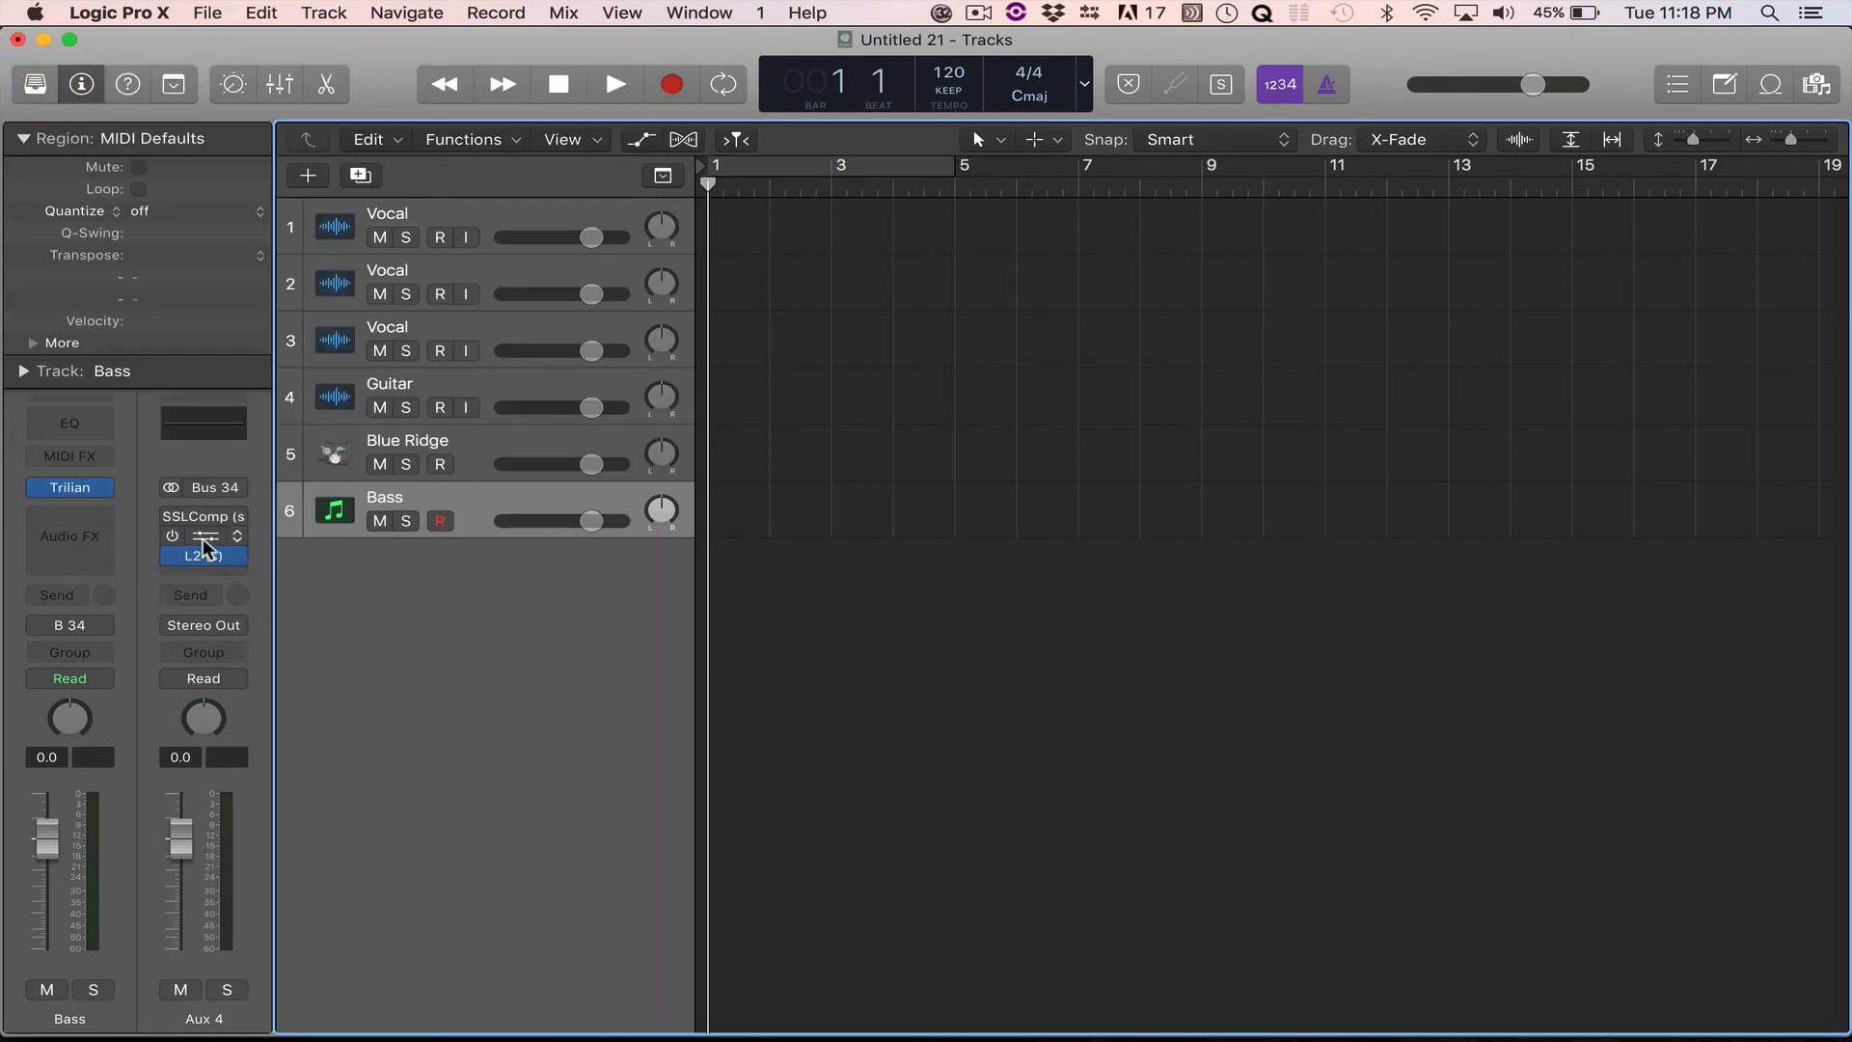
{"action": "mouse_move", "coordinate": [184, 558]}
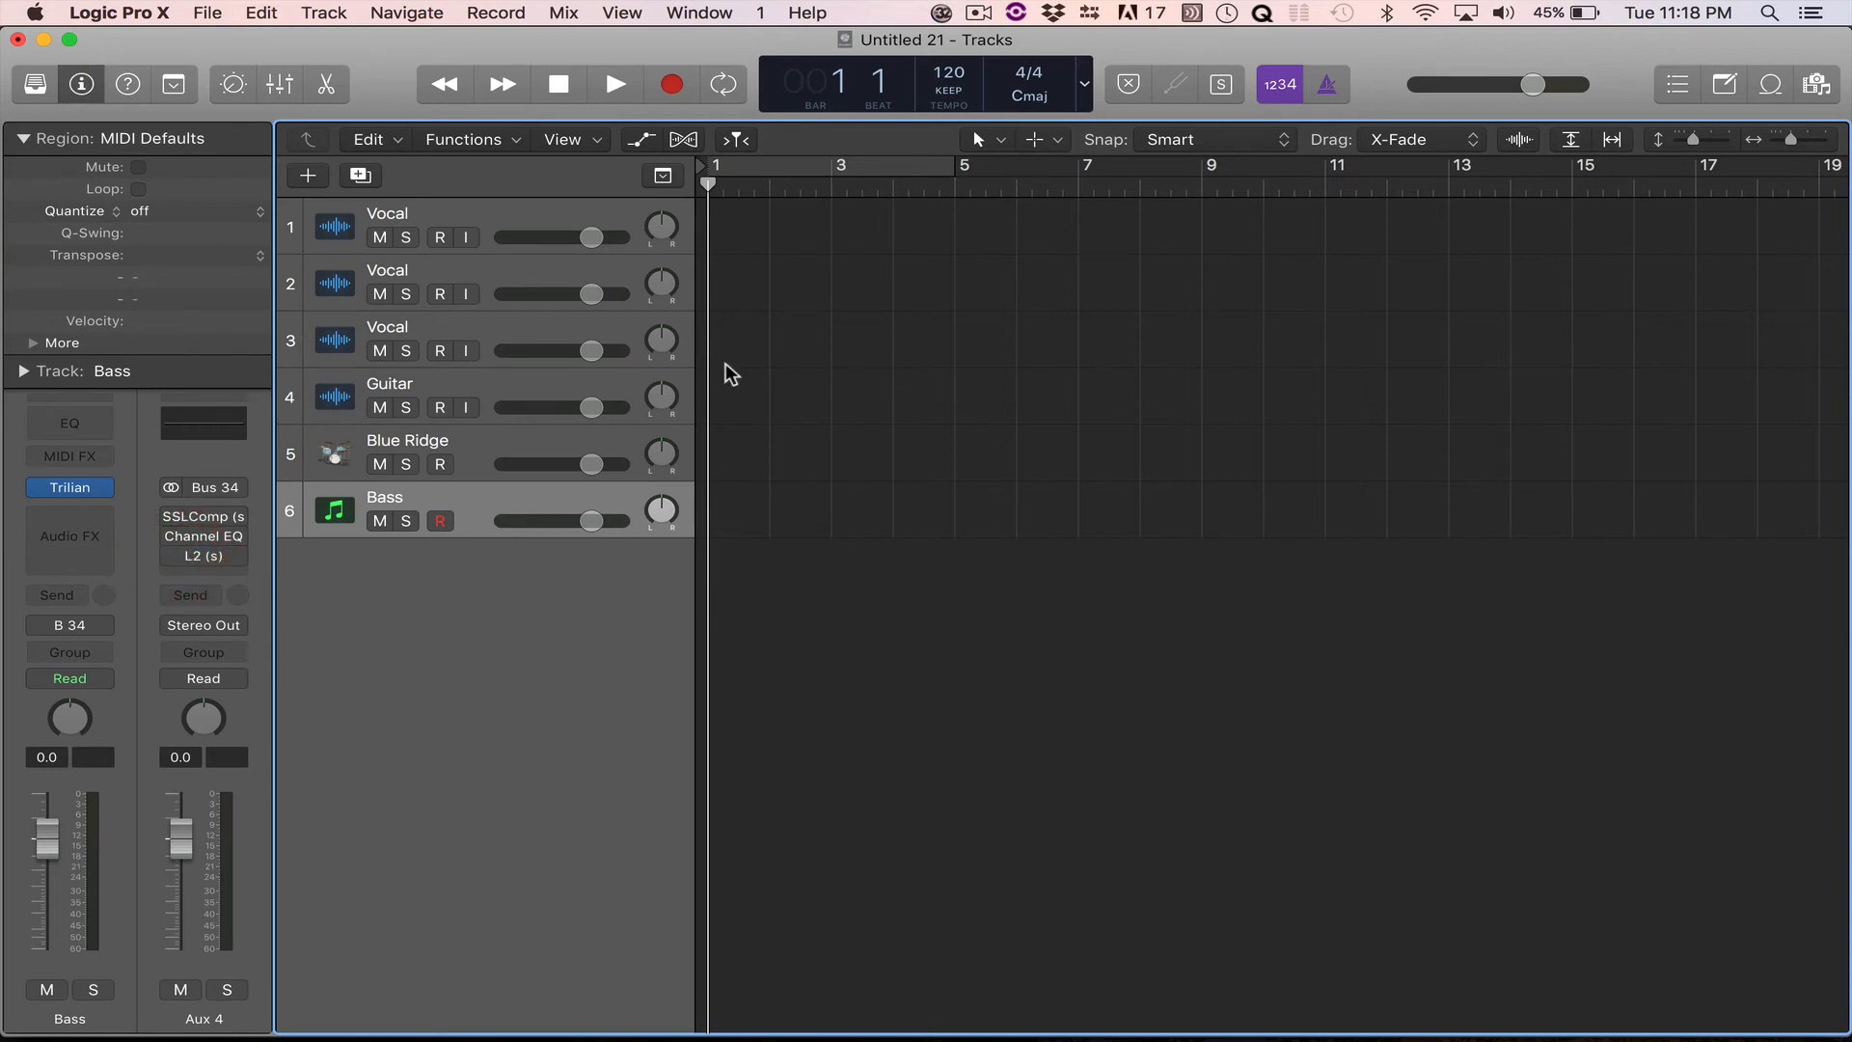
Select the first Vocal track and collapse its Region parameters in the inspector.
{"action": "key", "text": "Up"}
{"action": "key", "text": "Up"}
{"action": "key", "text": "Up"}
{"action": "key", "text": "Up"}
{"action": "key", "text": "Up"}
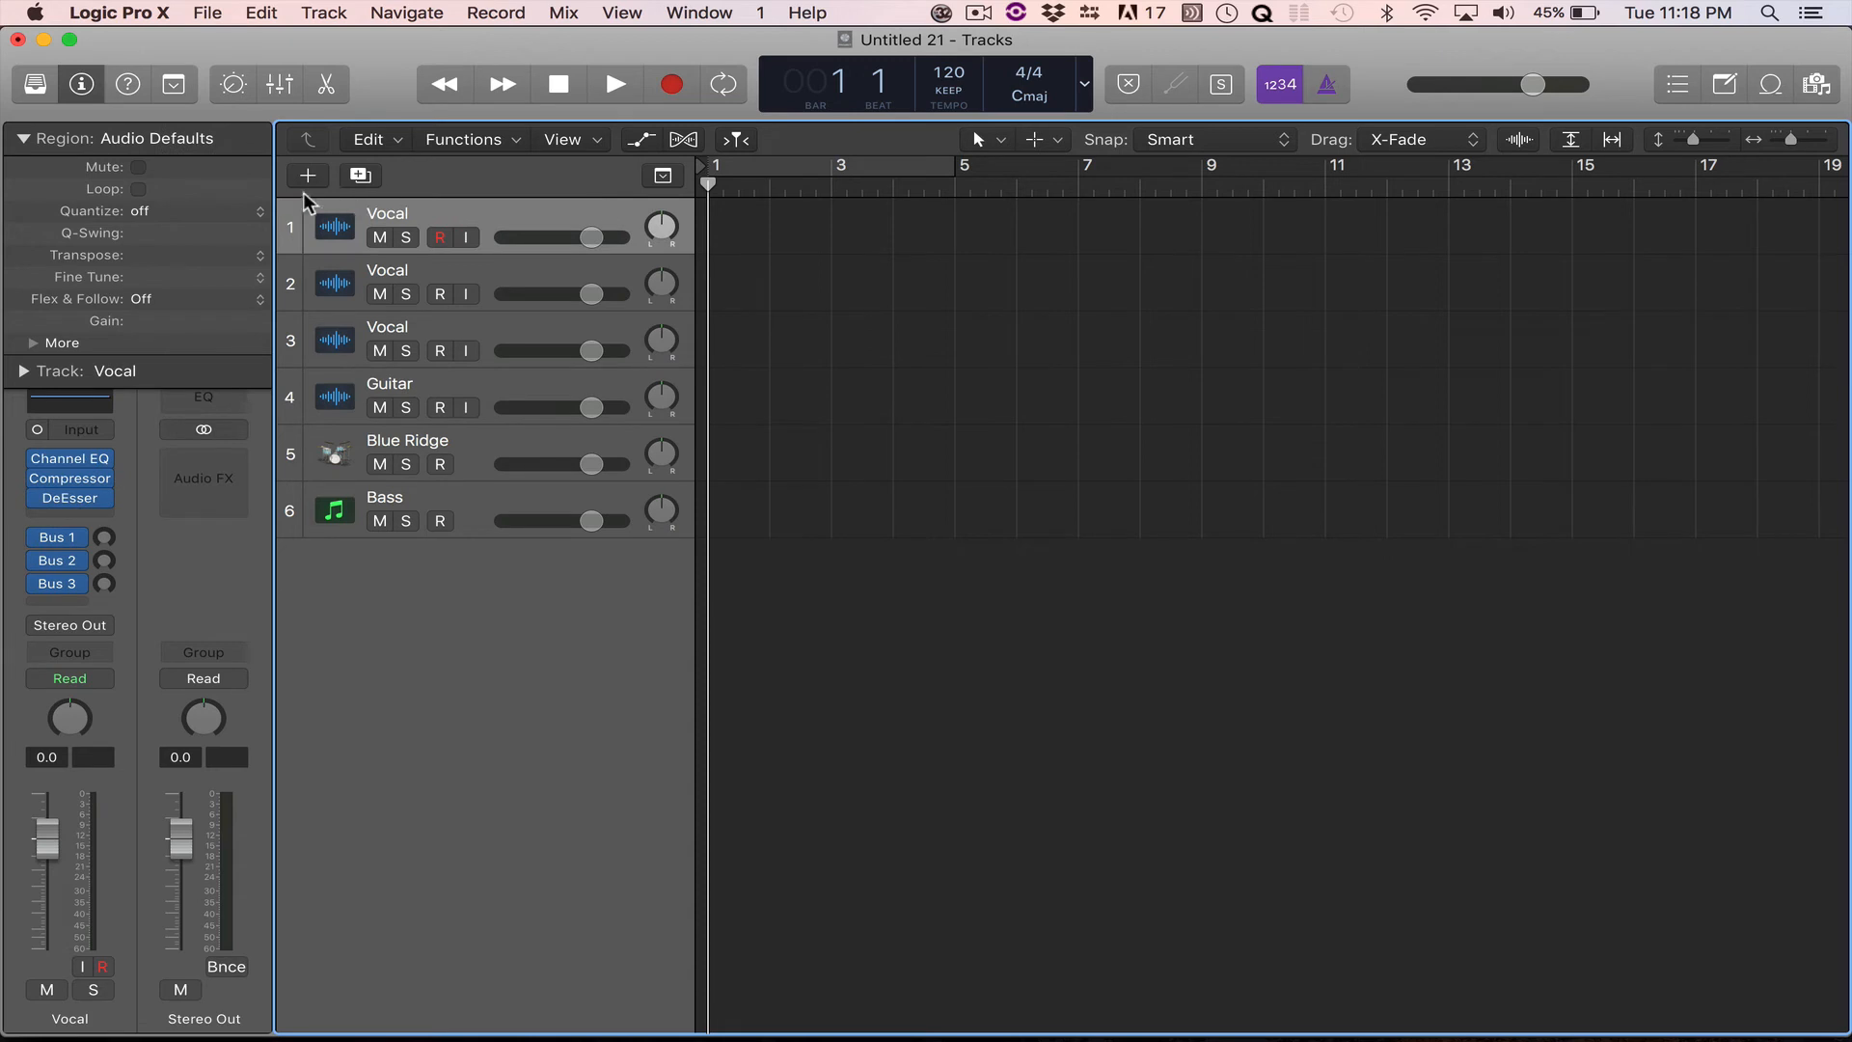
{"action": "left_click", "coordinate": [23, 138]}
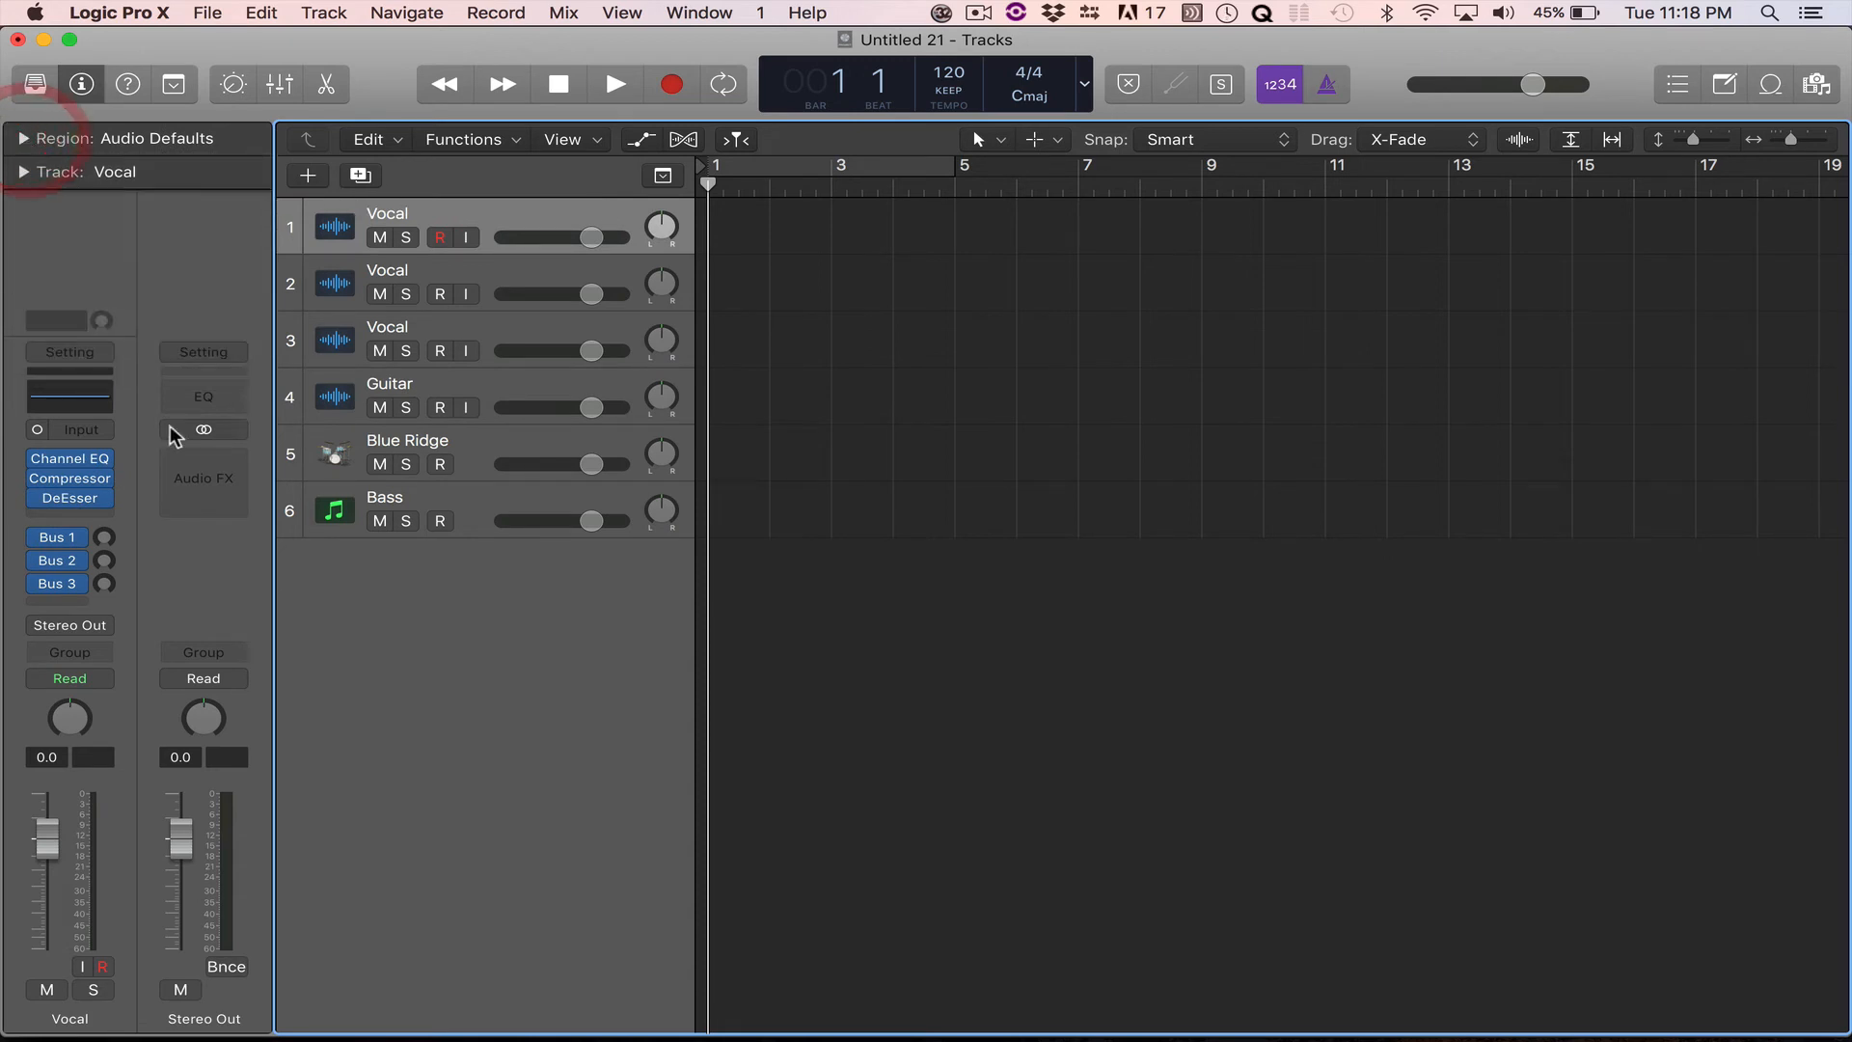
{"action": "left_click", "coordinate": [77, 430]}
{"action": "mouse_move", "coordinate": [120, 462]}
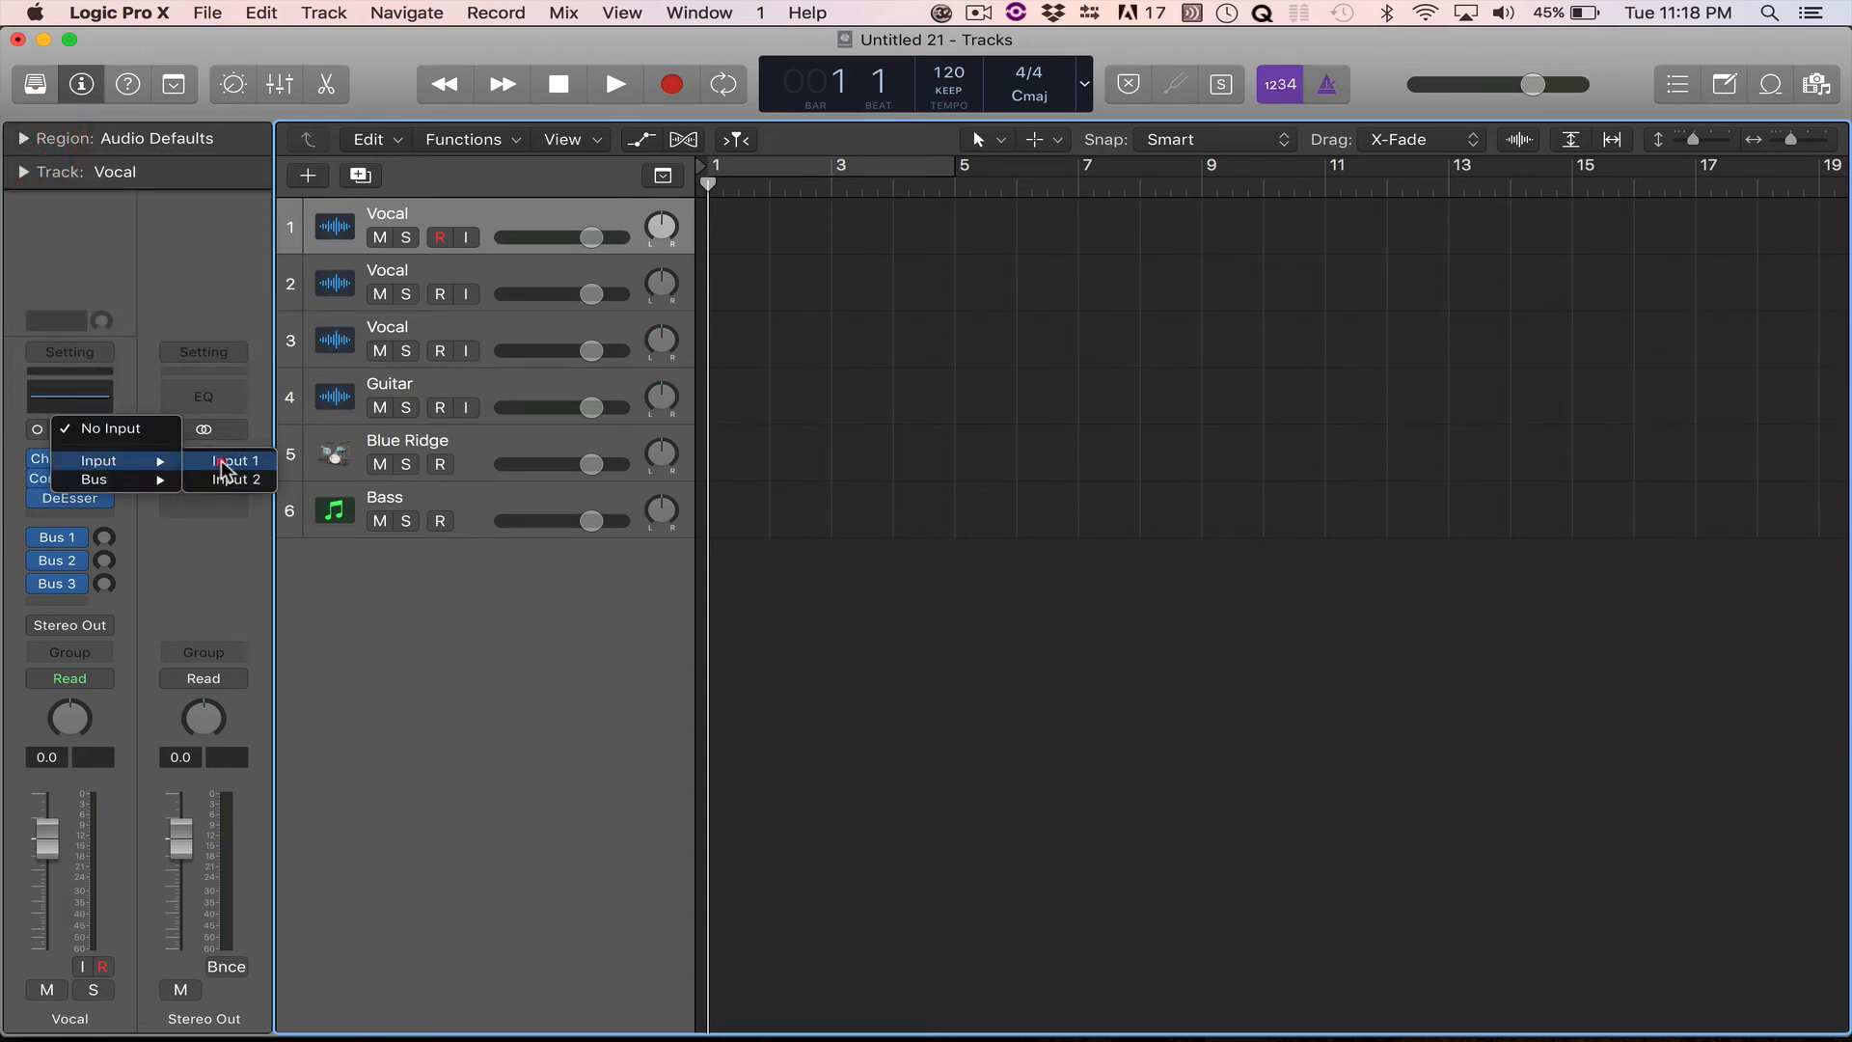
{"action": "left_click", "coordinate": [374, 612]}
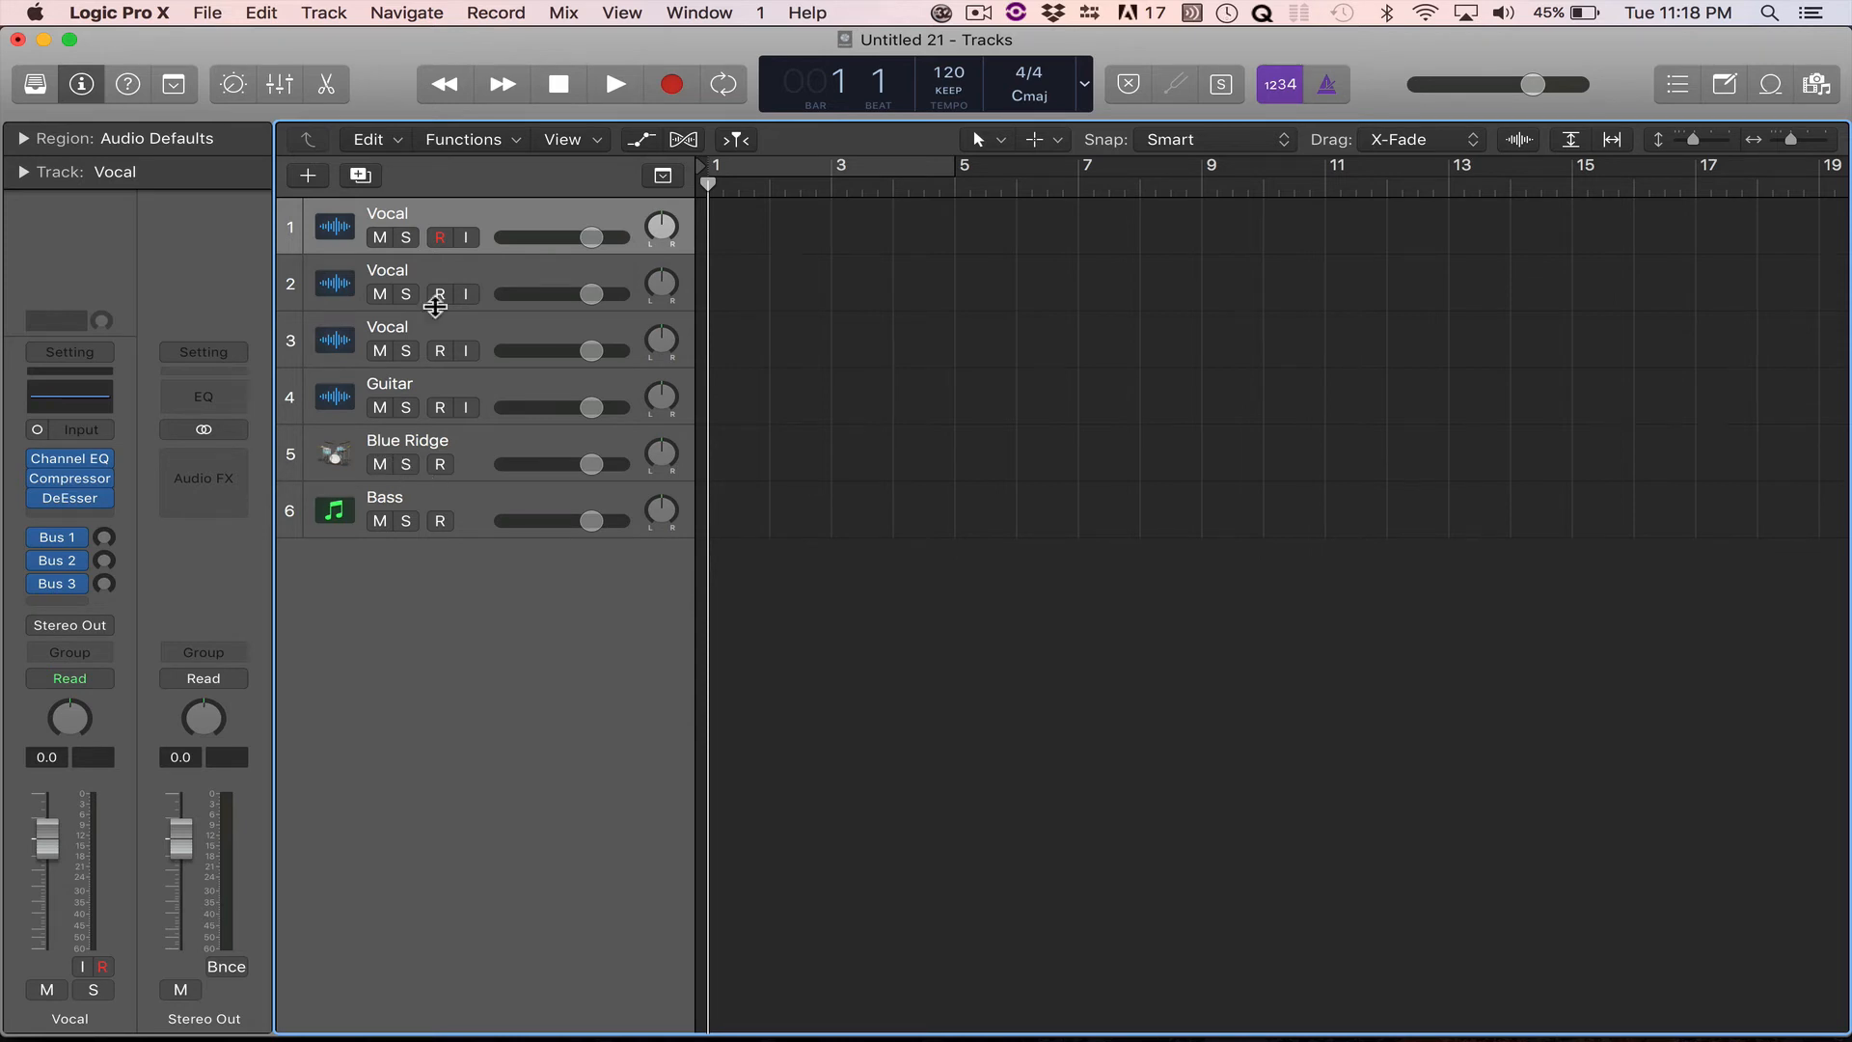
Select all three Vocal tracks and set the output of the first one's channel strip to Bus 34.
{"action": "left_click", "coordinate": [470, 313], "text": "shift"}
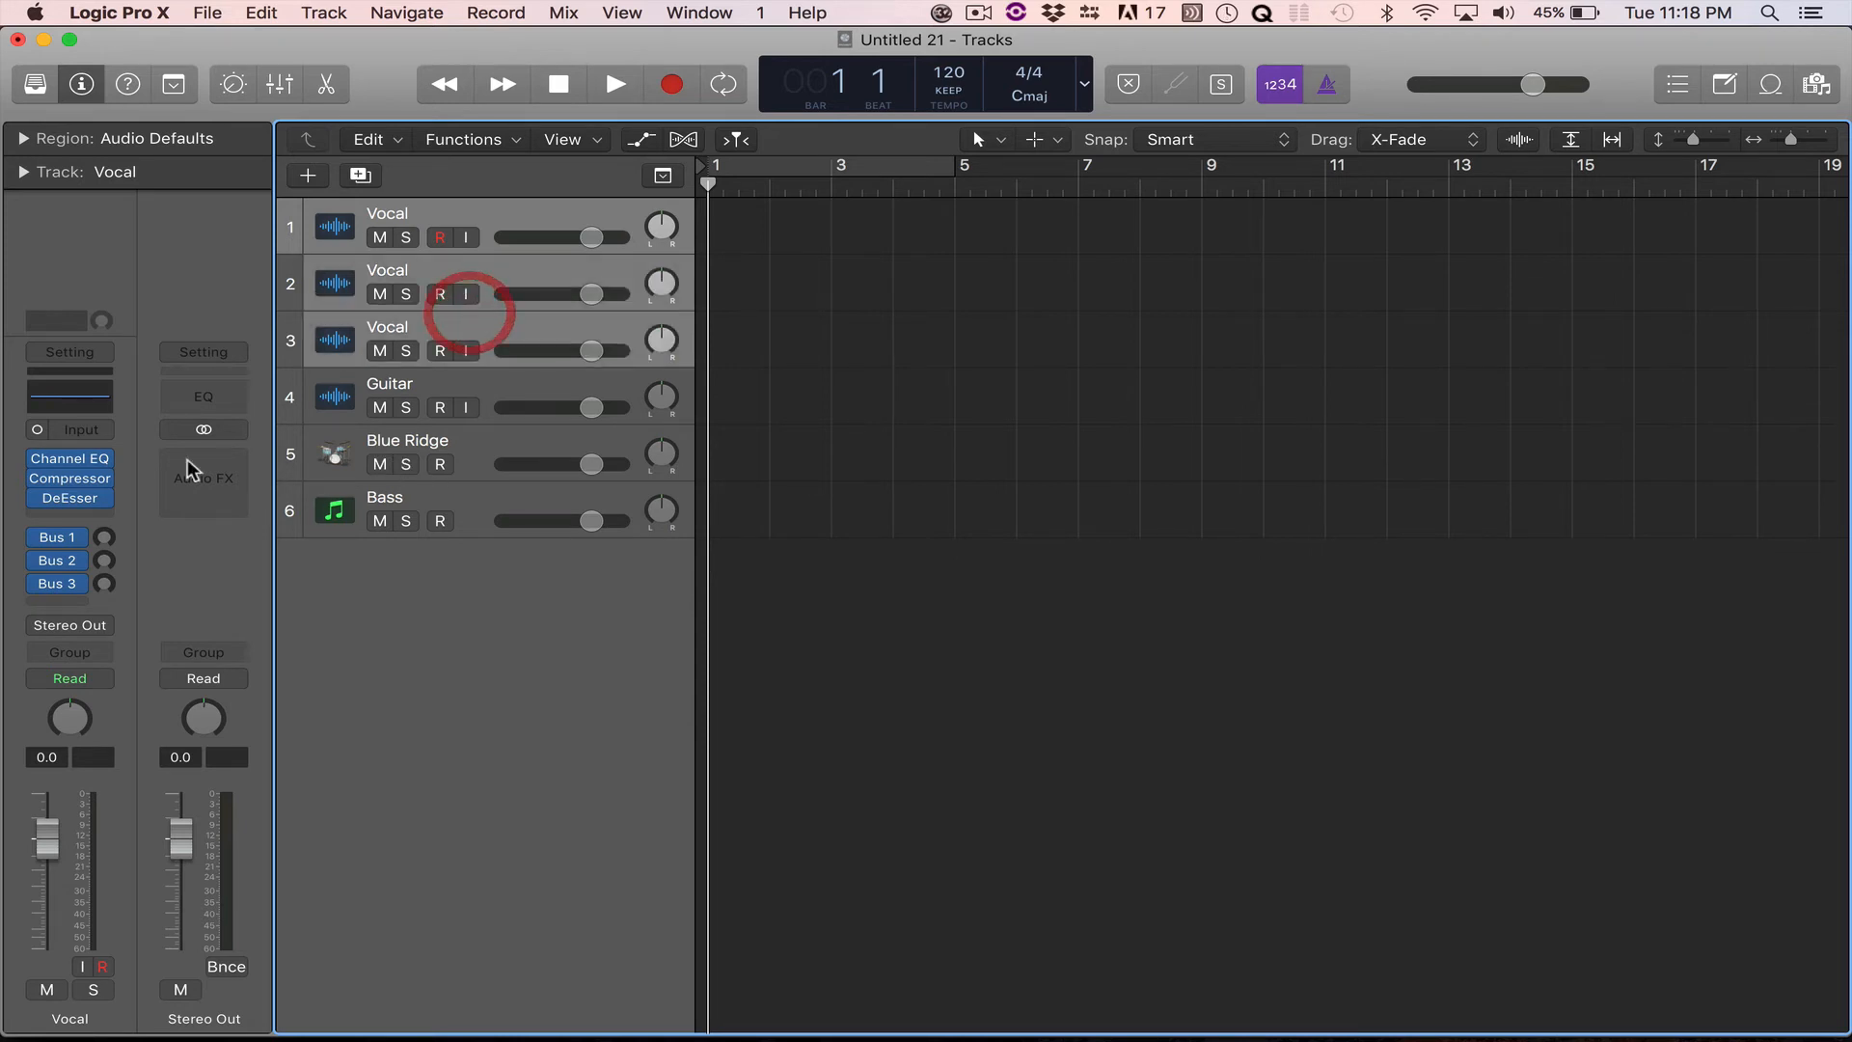
{"action": "left_click", "coordinate": [70, 625]}
{"action": "mouse_move", "coordinate": [74, 707]}
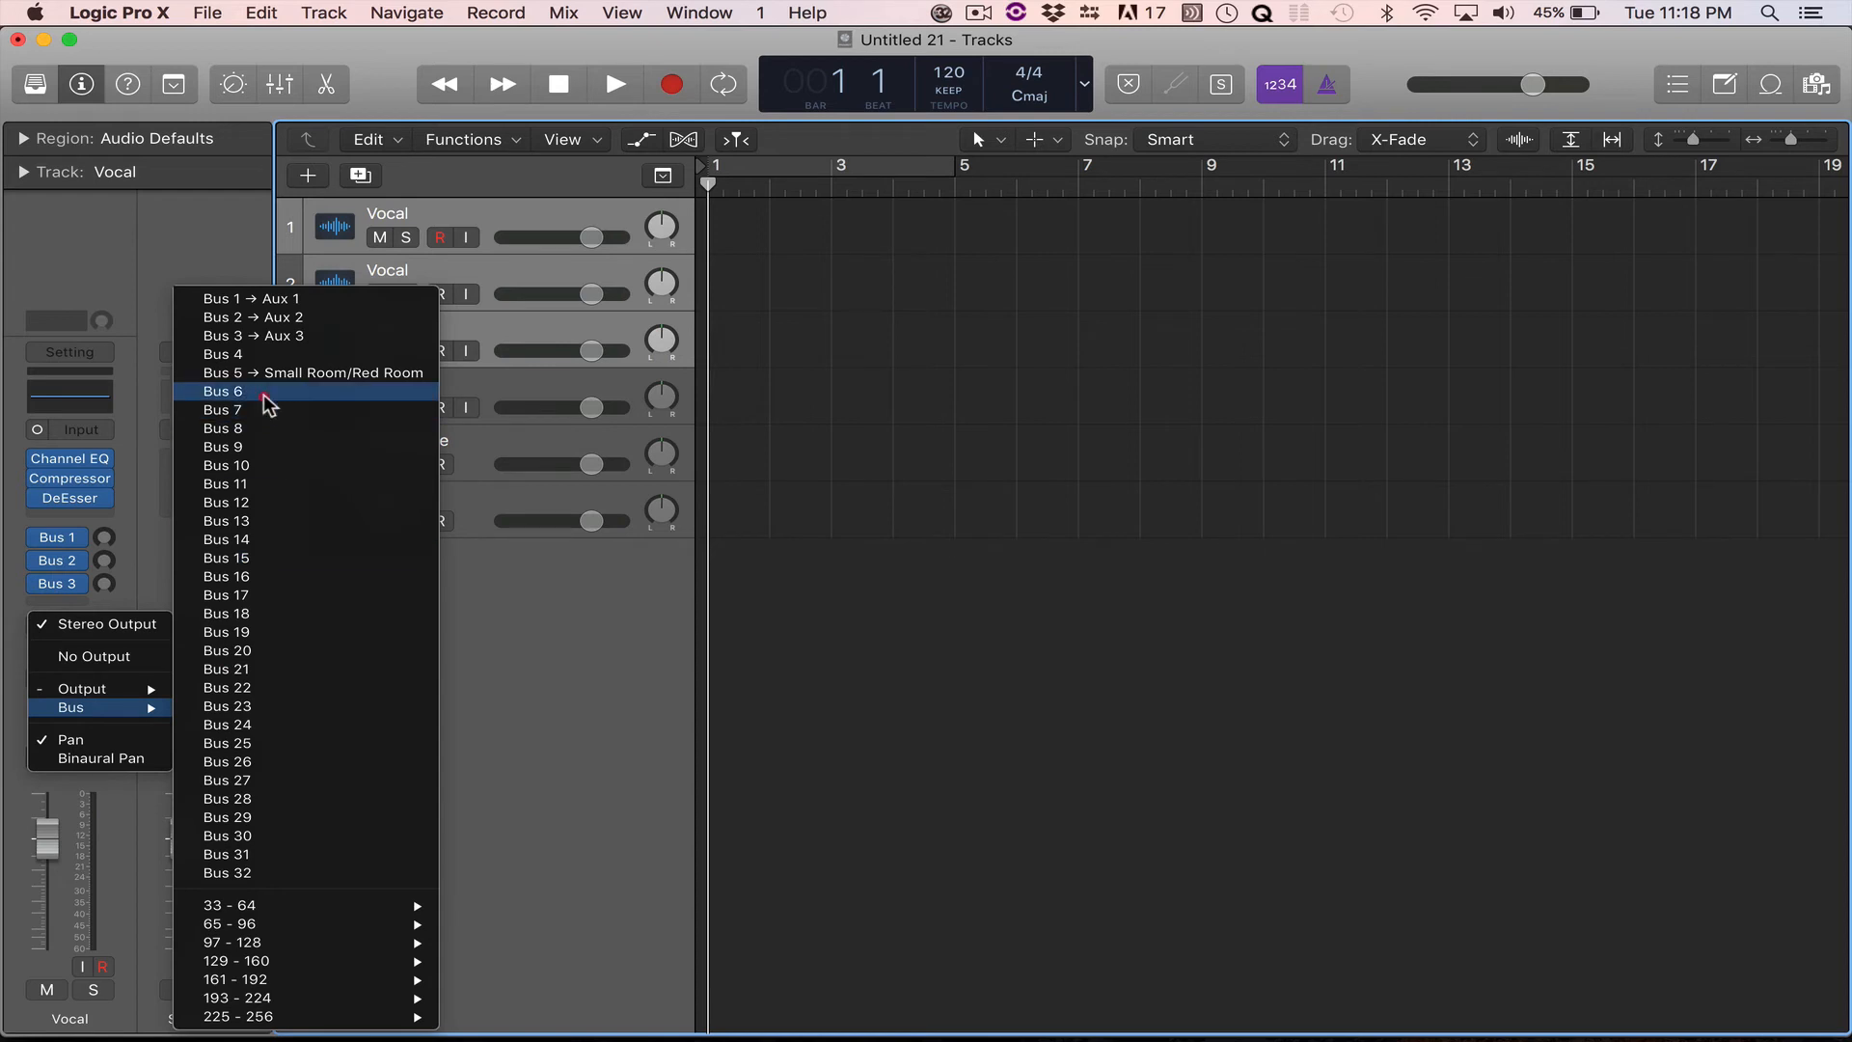
{"action": "mouse_move", "coordinate": [321, 907]}
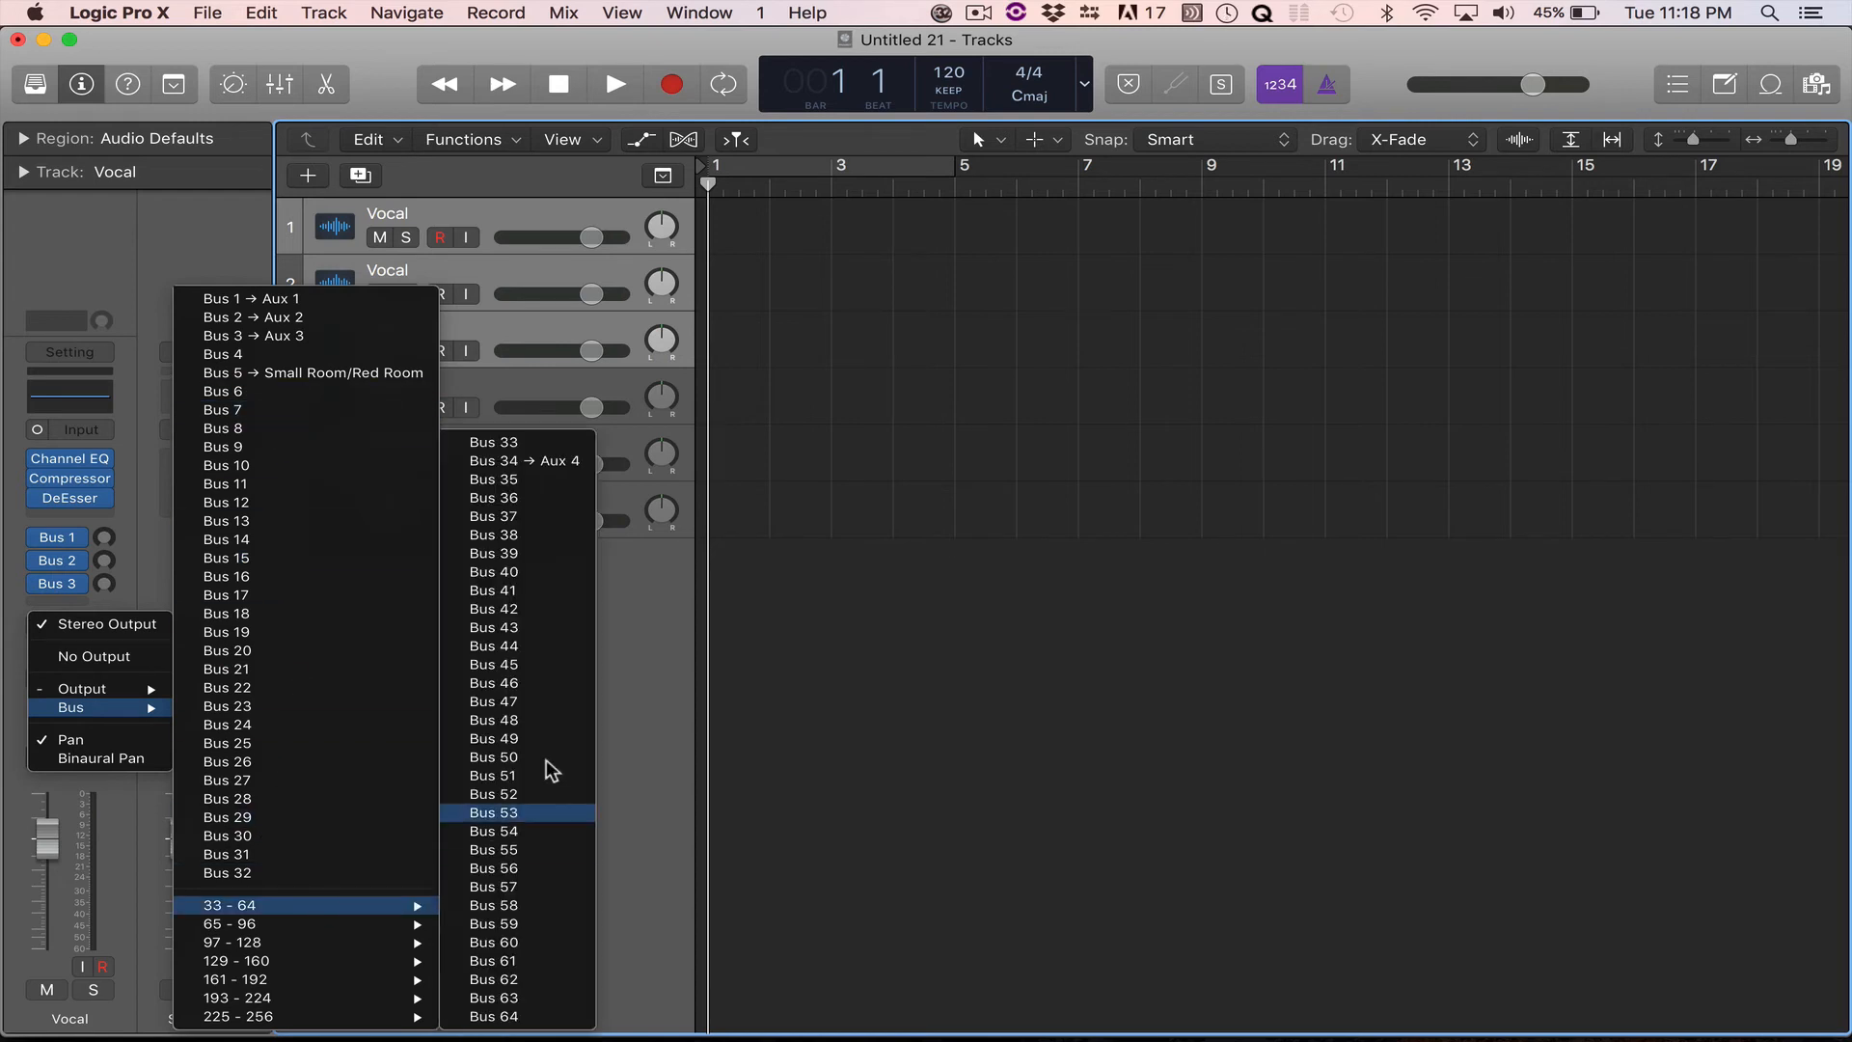
{"action": "left_click", "coordinate": [516, 461]}
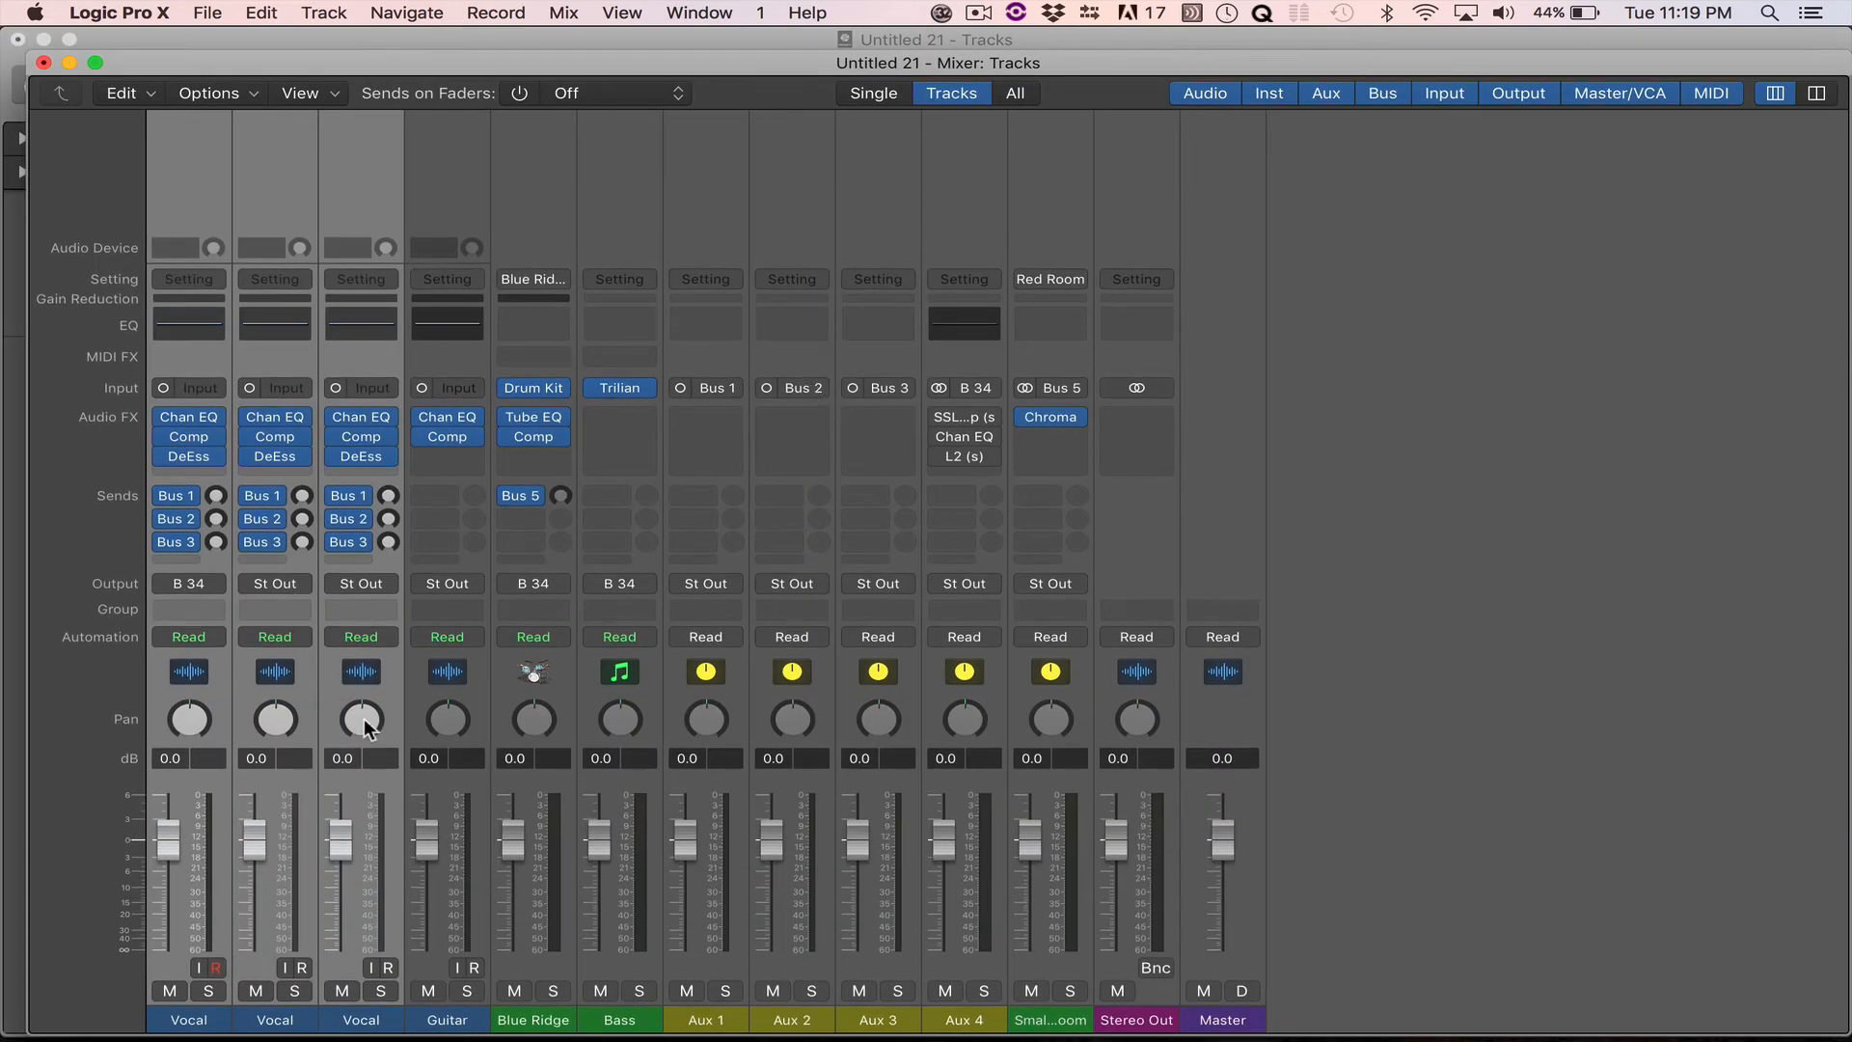
Set the output of the second and third Vocal channels to Bus 34 in the Mixer.
{"action": "left_click", "coordinate": [261, 589]}
{"action": "mouse_move", "coordinate": [303, 666]}
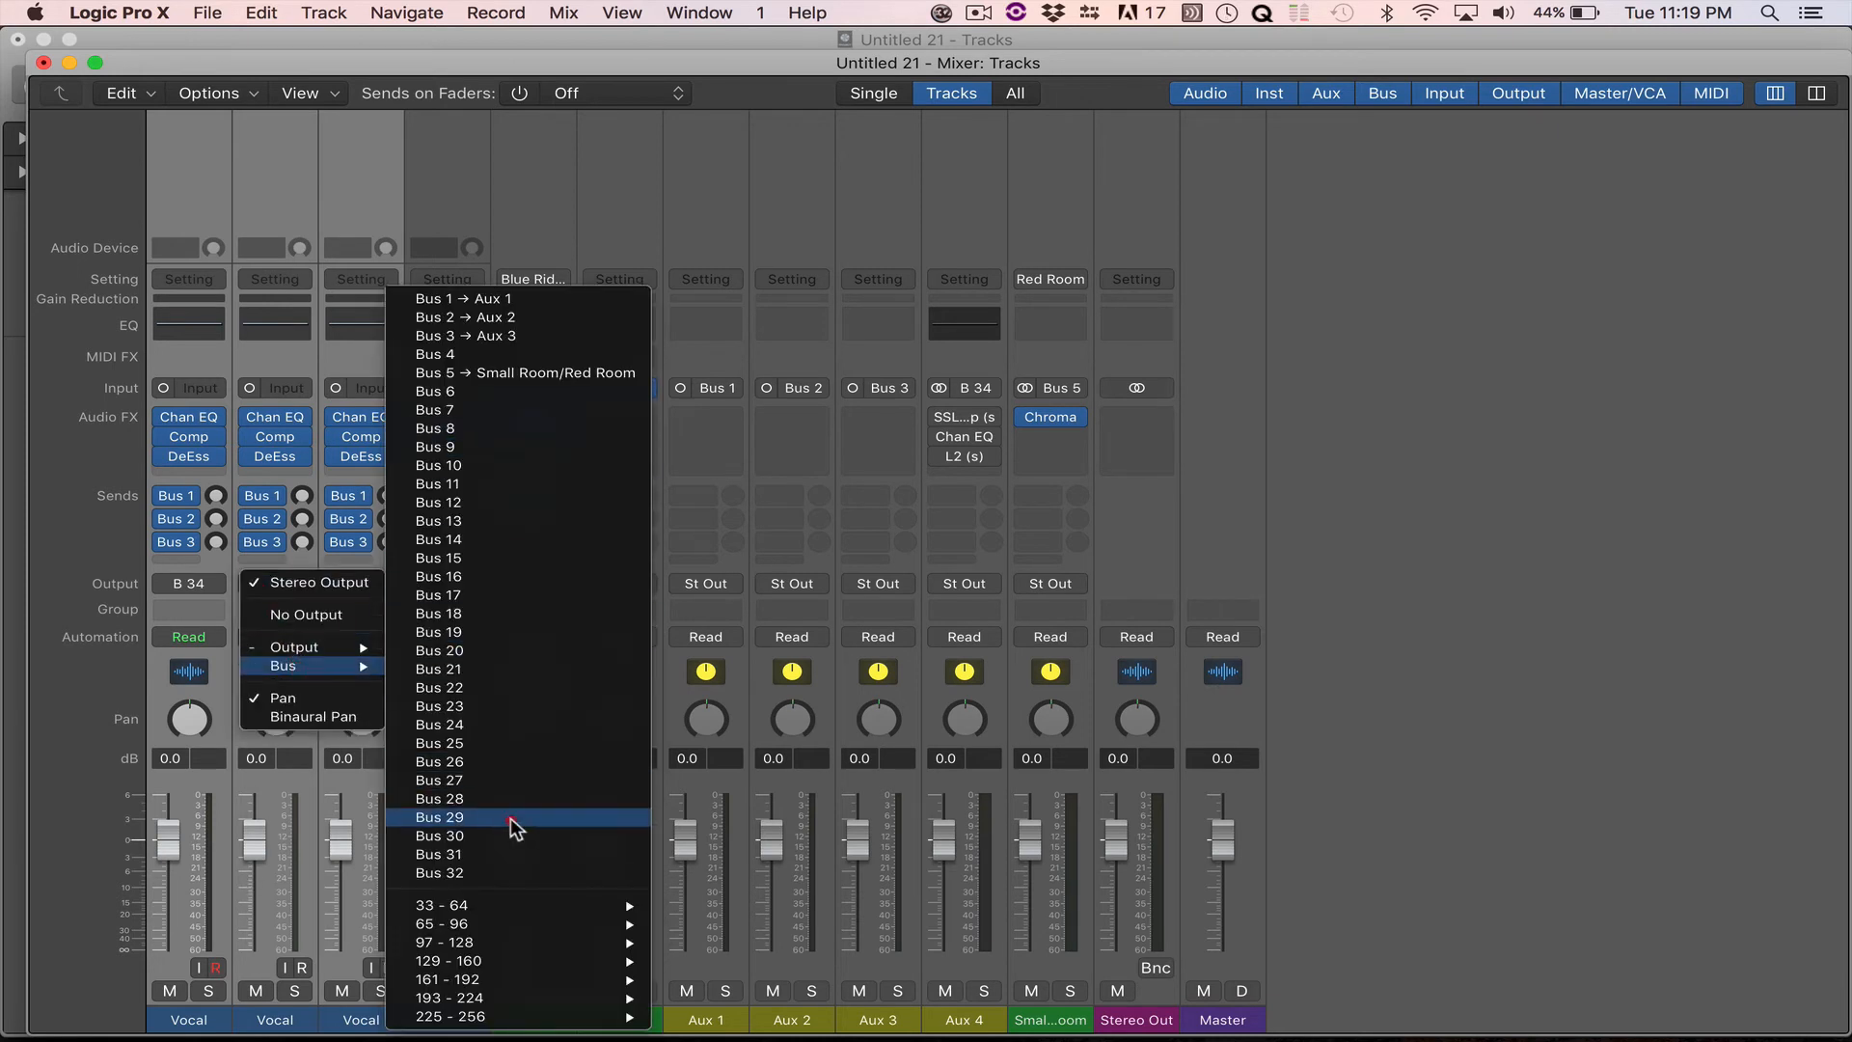
{"action": "mouse_move", "coordinate": [540, 907]}
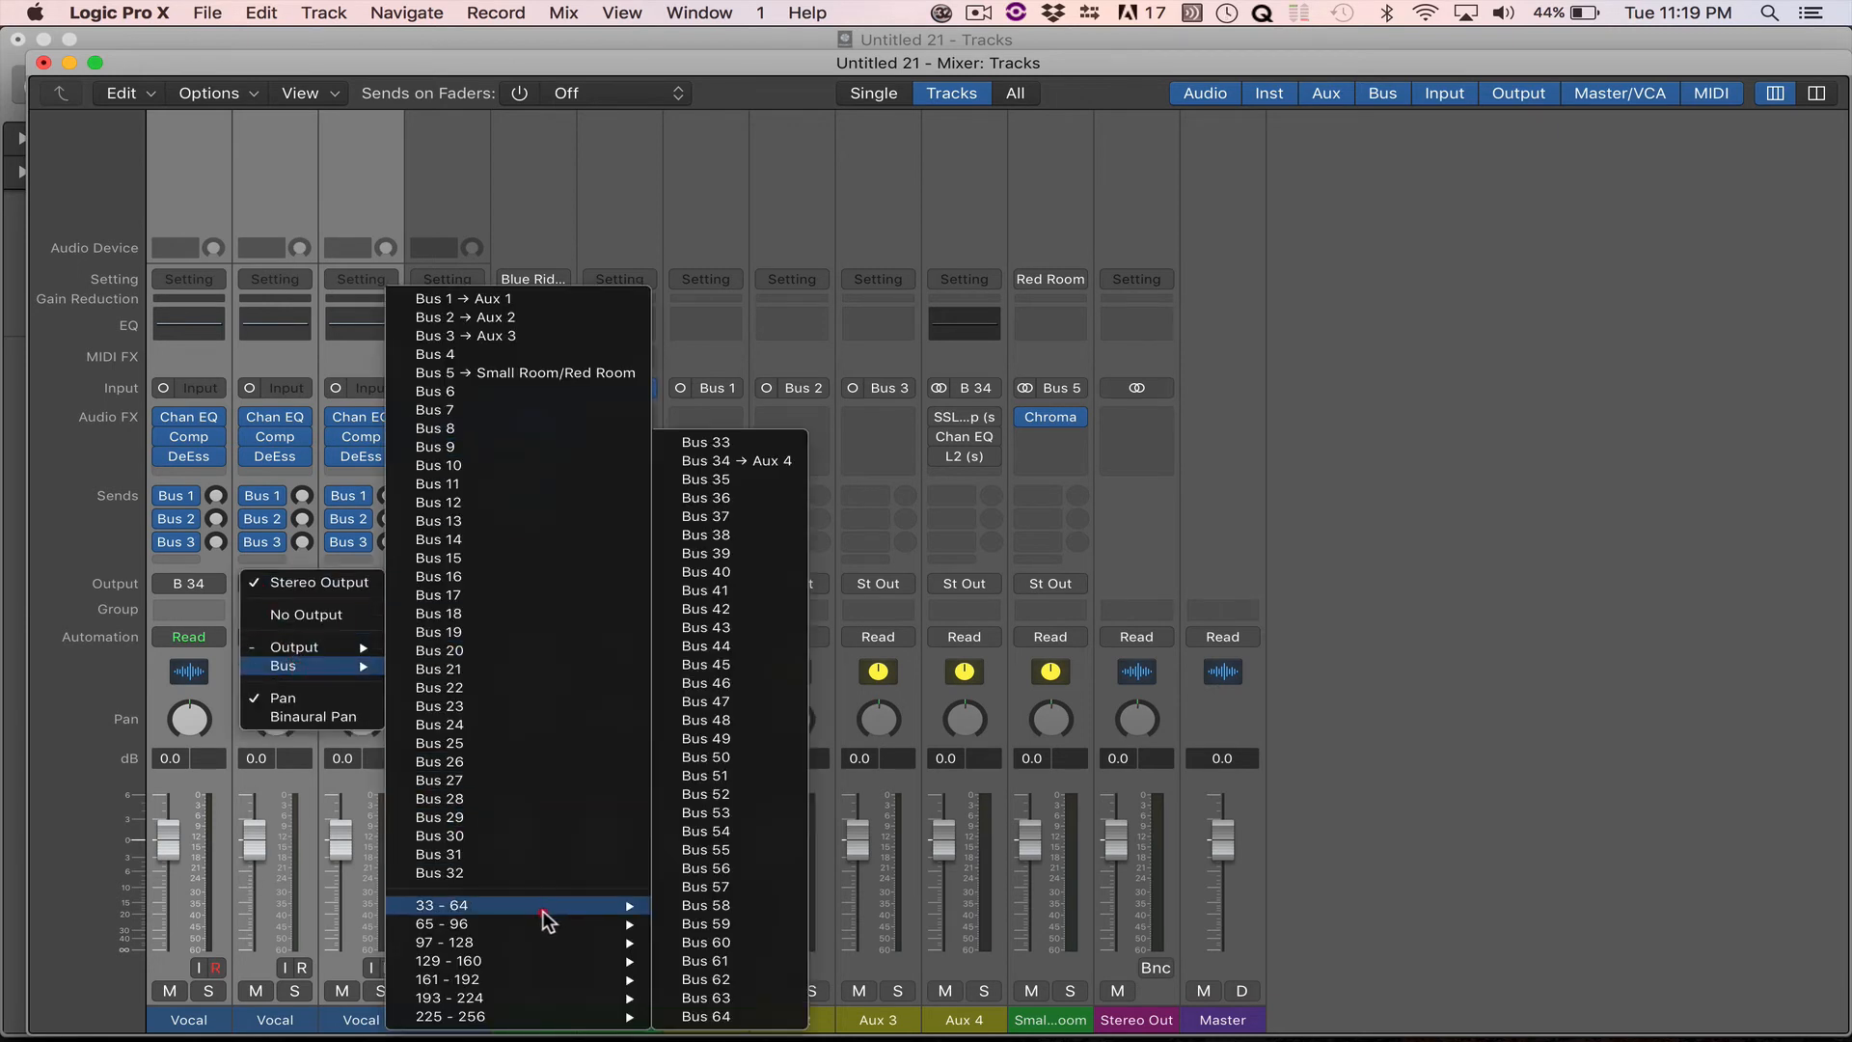
{"action": "left_click", "coordinate": [750, 465]}
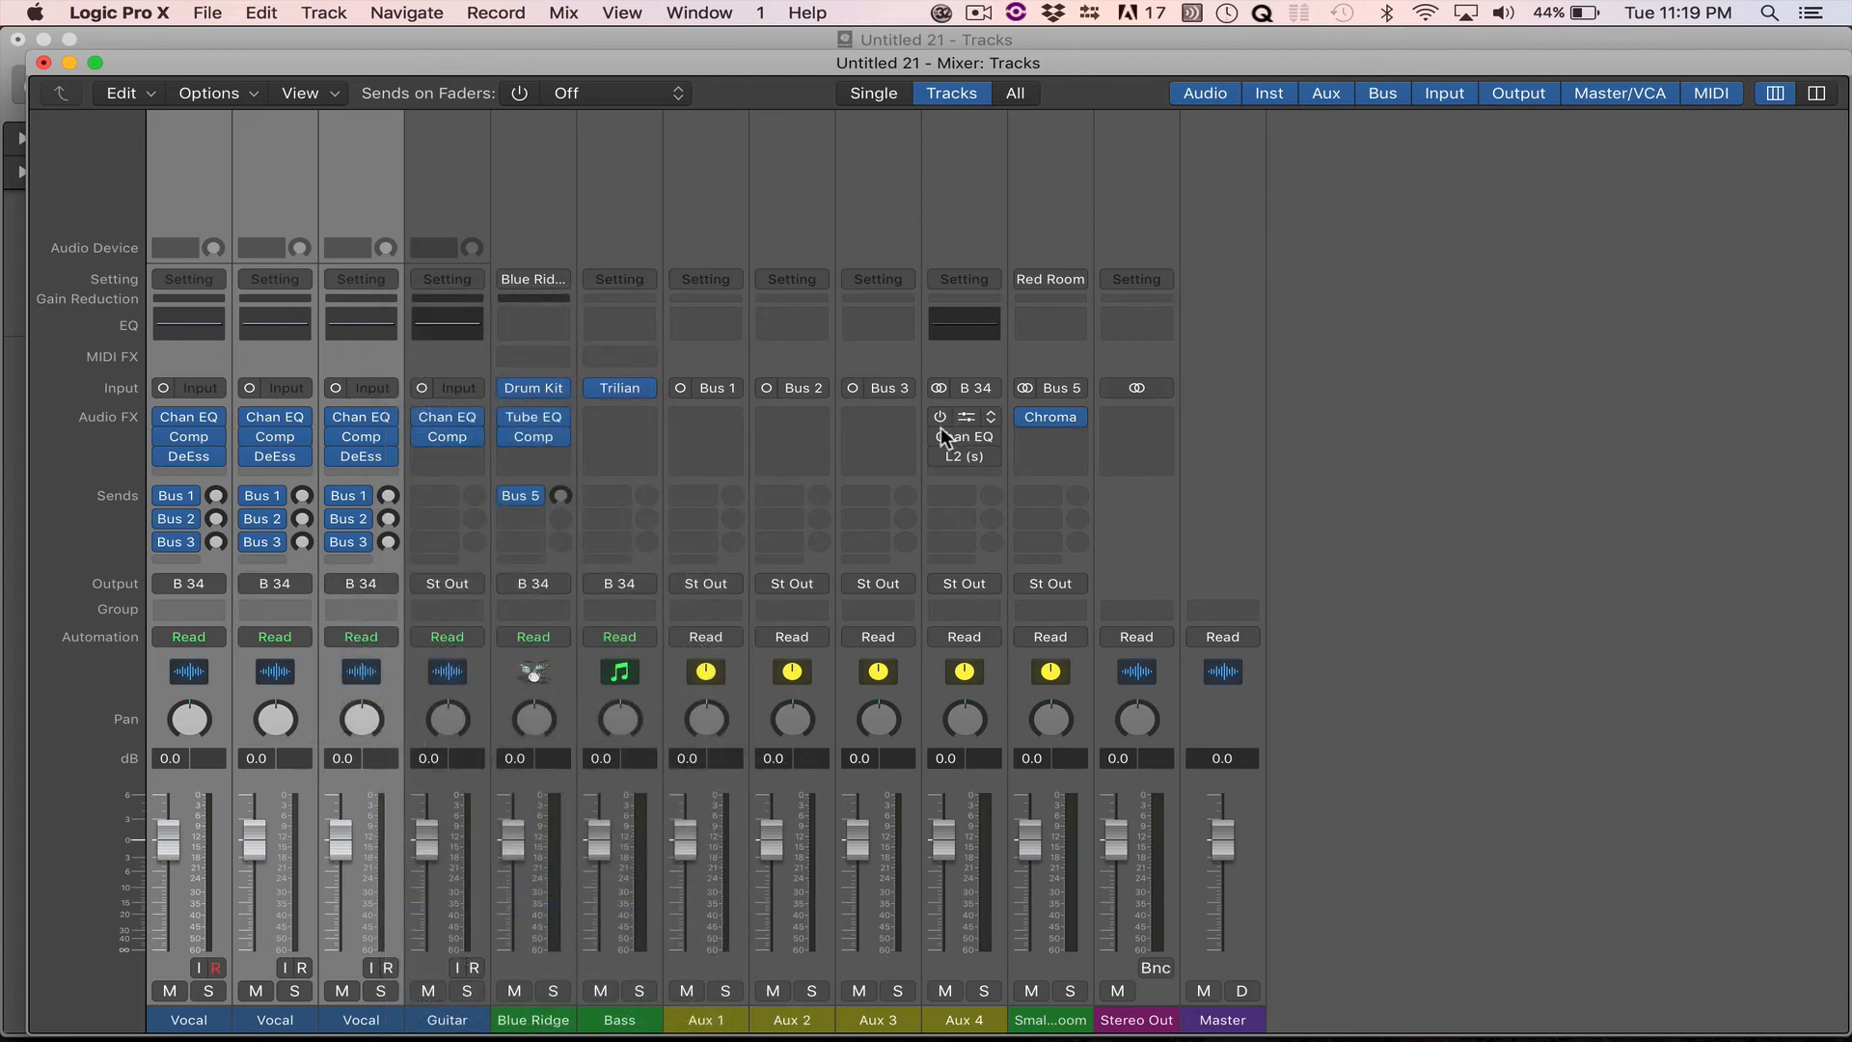
Rename the Aux 4 channel strip as Submaster.
{"action": "double_click", "coordinate": [965, 1020]}
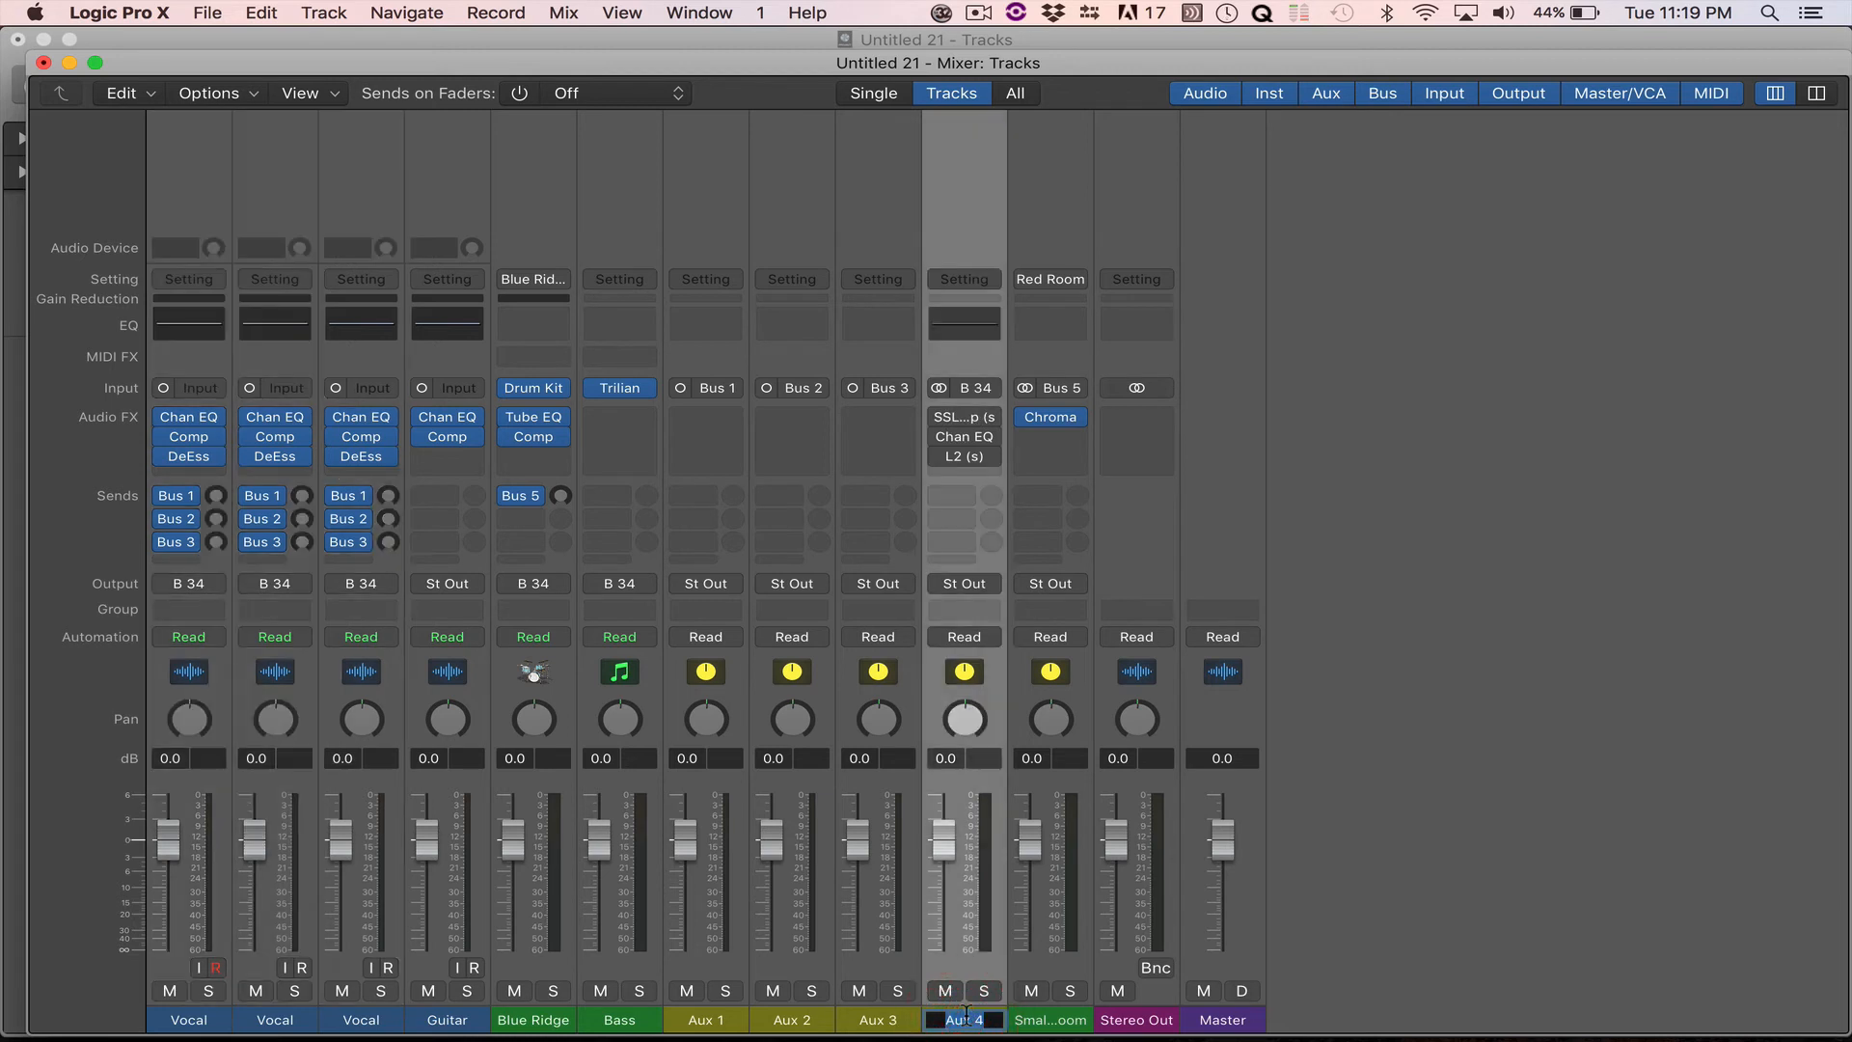
{"action": "type", "text": "Submaster"}
{"action": "key", "text": "Return"}
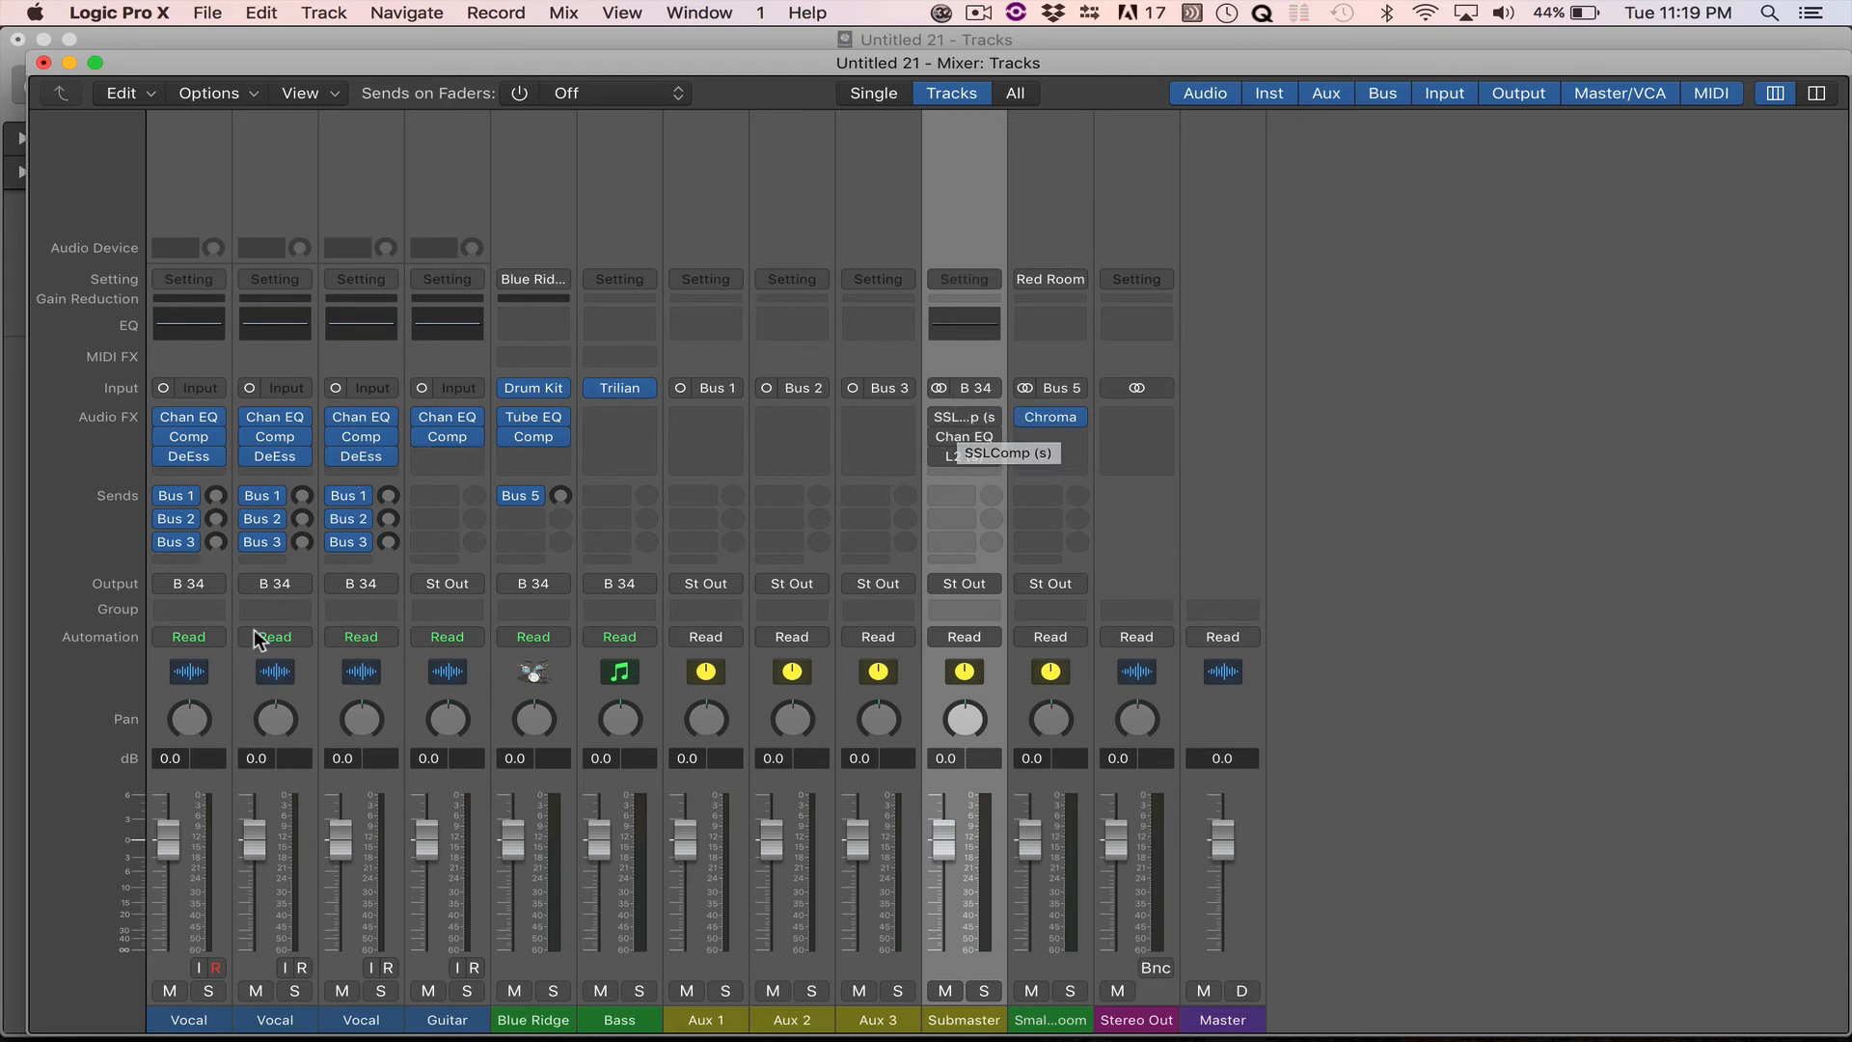
Route the output of the Guitar channel to Bus 34.
{"action": "left_click", "coordinate": [459, 590]}
{"action": "mouse_move", "coordinate": [472, 666]}
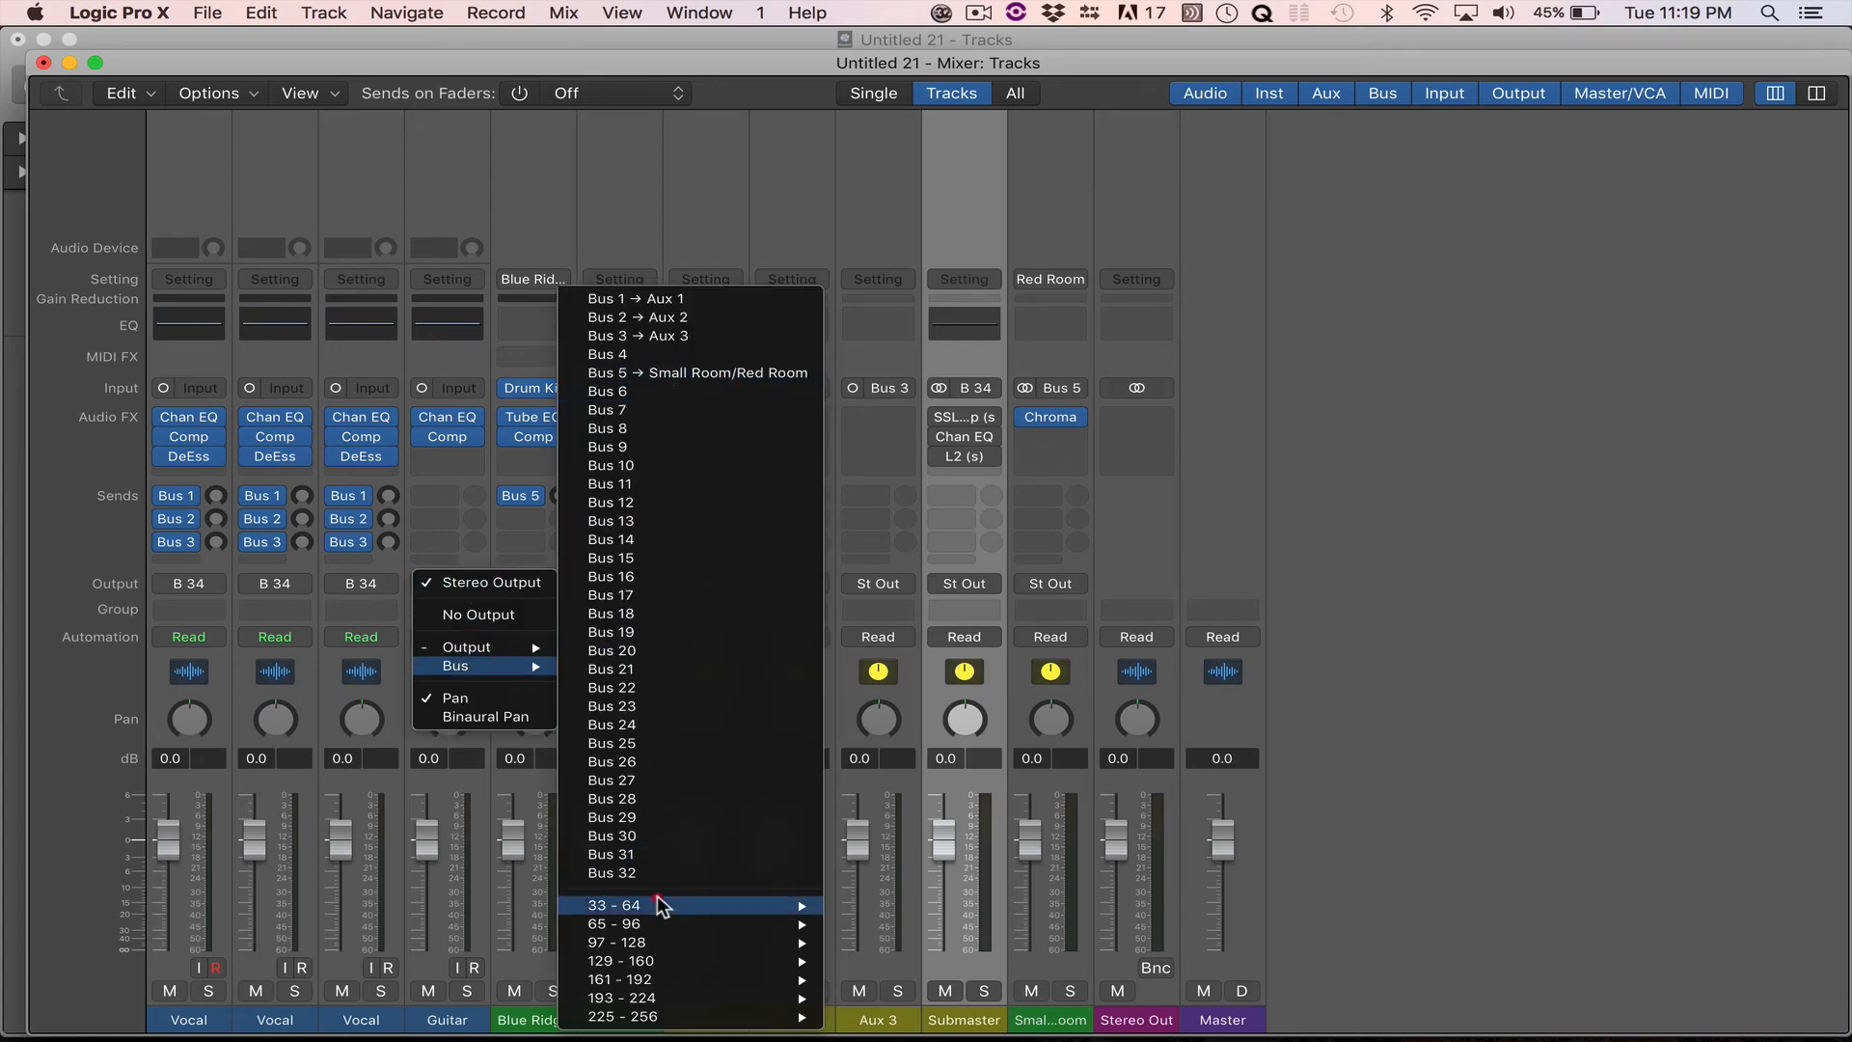
{"action": "mouse_move", "coordinate": [659, 904]}
{"action": "left_click", "coordinate": [938, 476]}
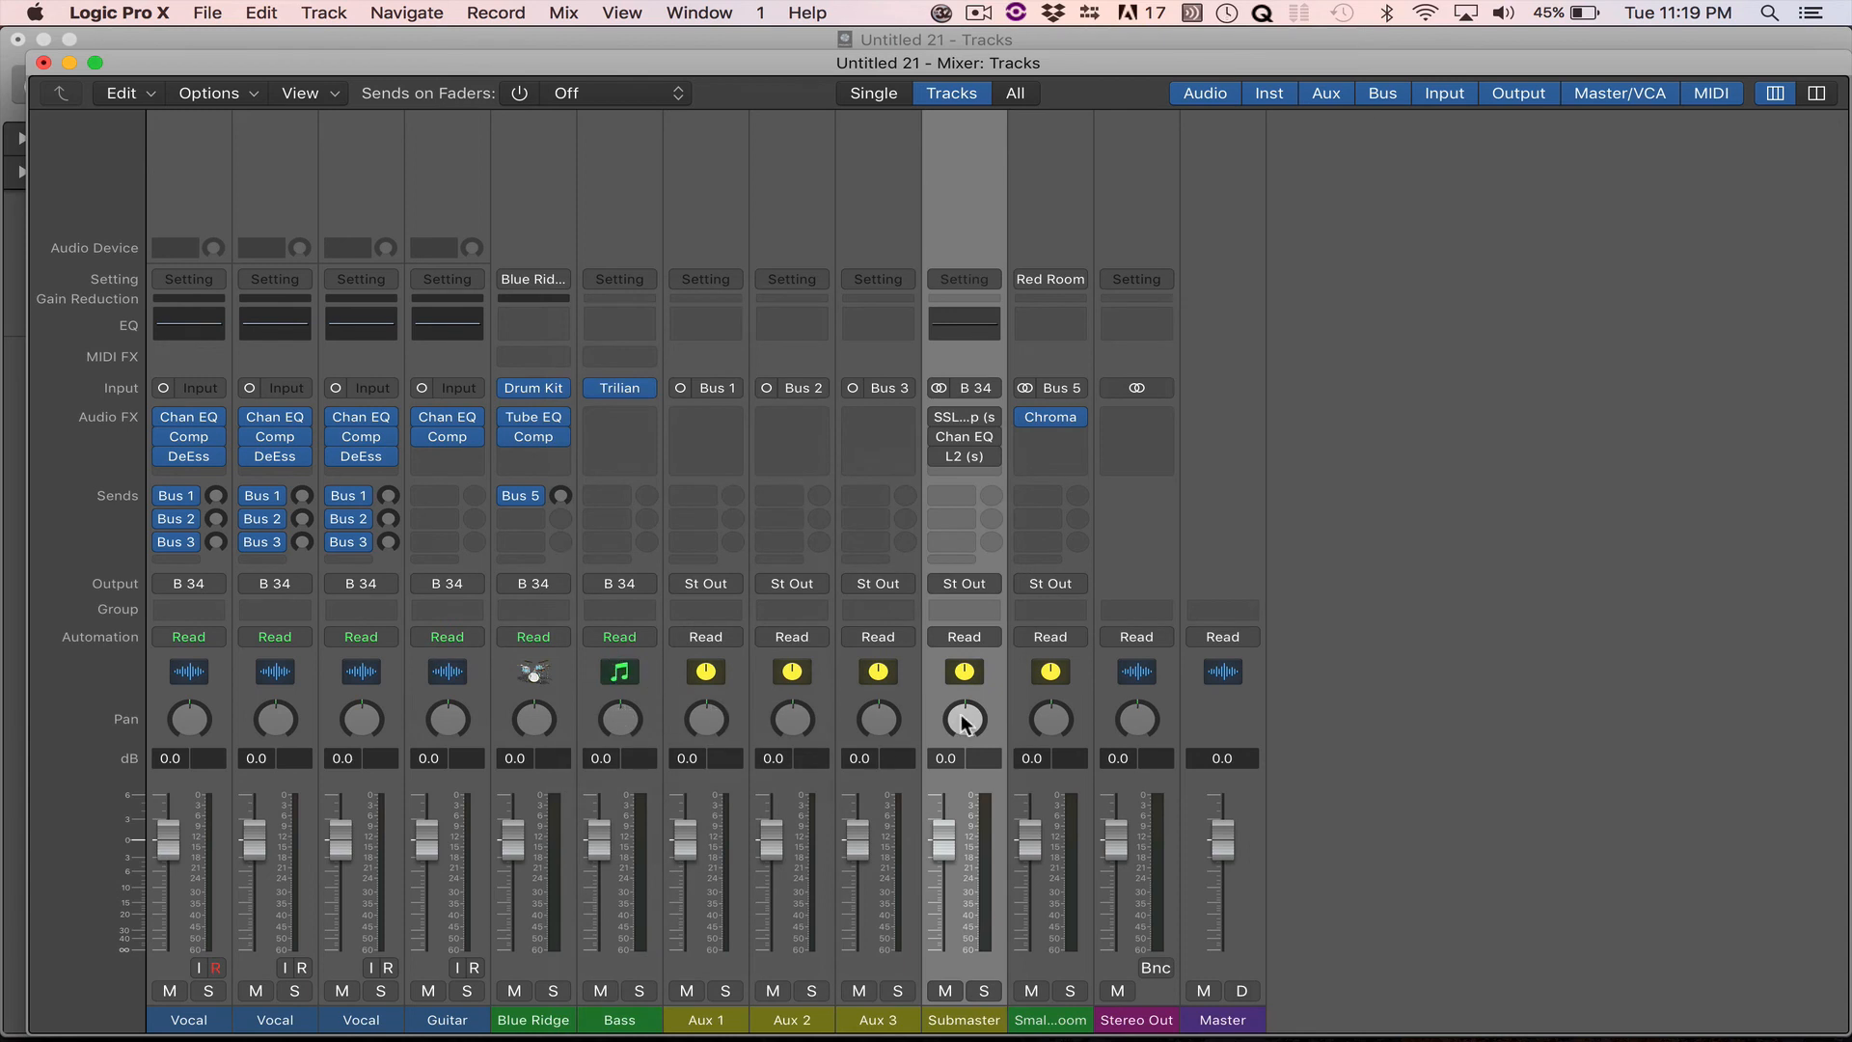
Select the Aux 1, Aux 2 and Aux 3 channels together and route their outputs to Bus 34.
{"action": "left_click", "coordinate": [704, 1014]}
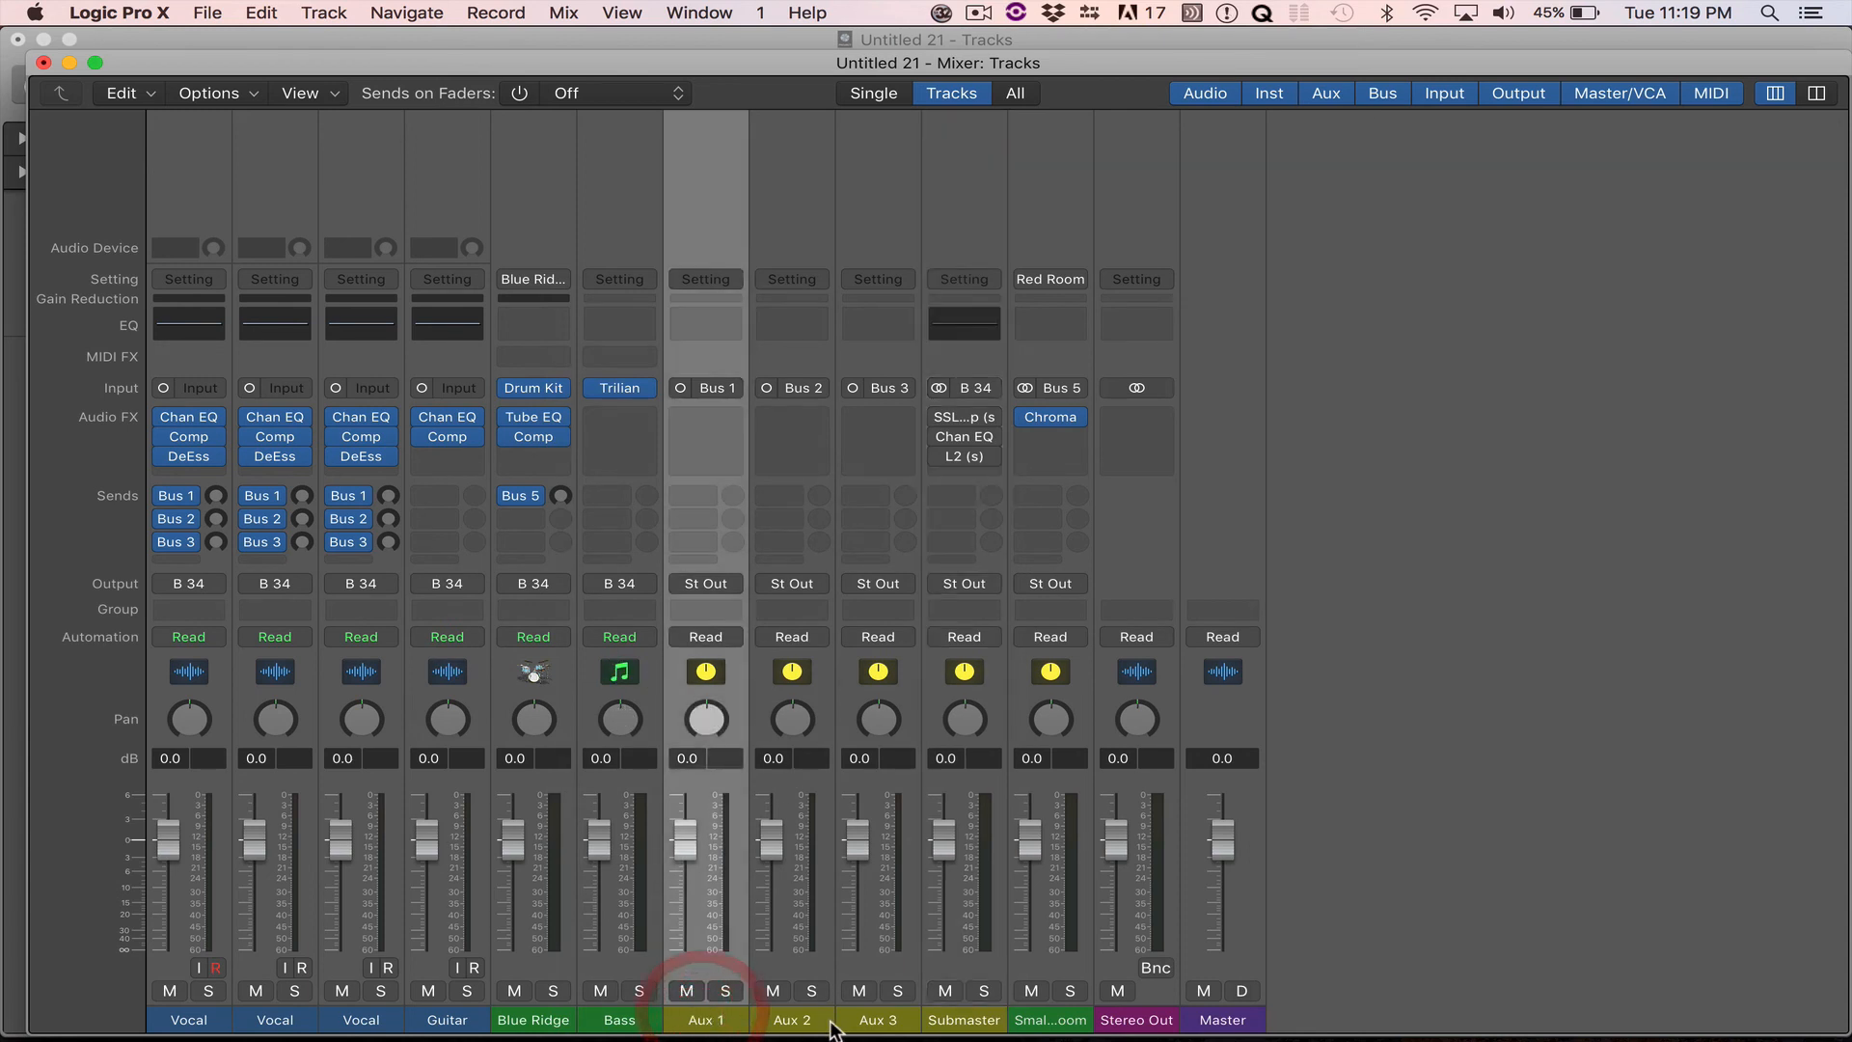
{"action": "left_click", "coordinate": [883, 1019], "text": "shift"}
{"action": "left_click", "coordinate": [704, 581]}
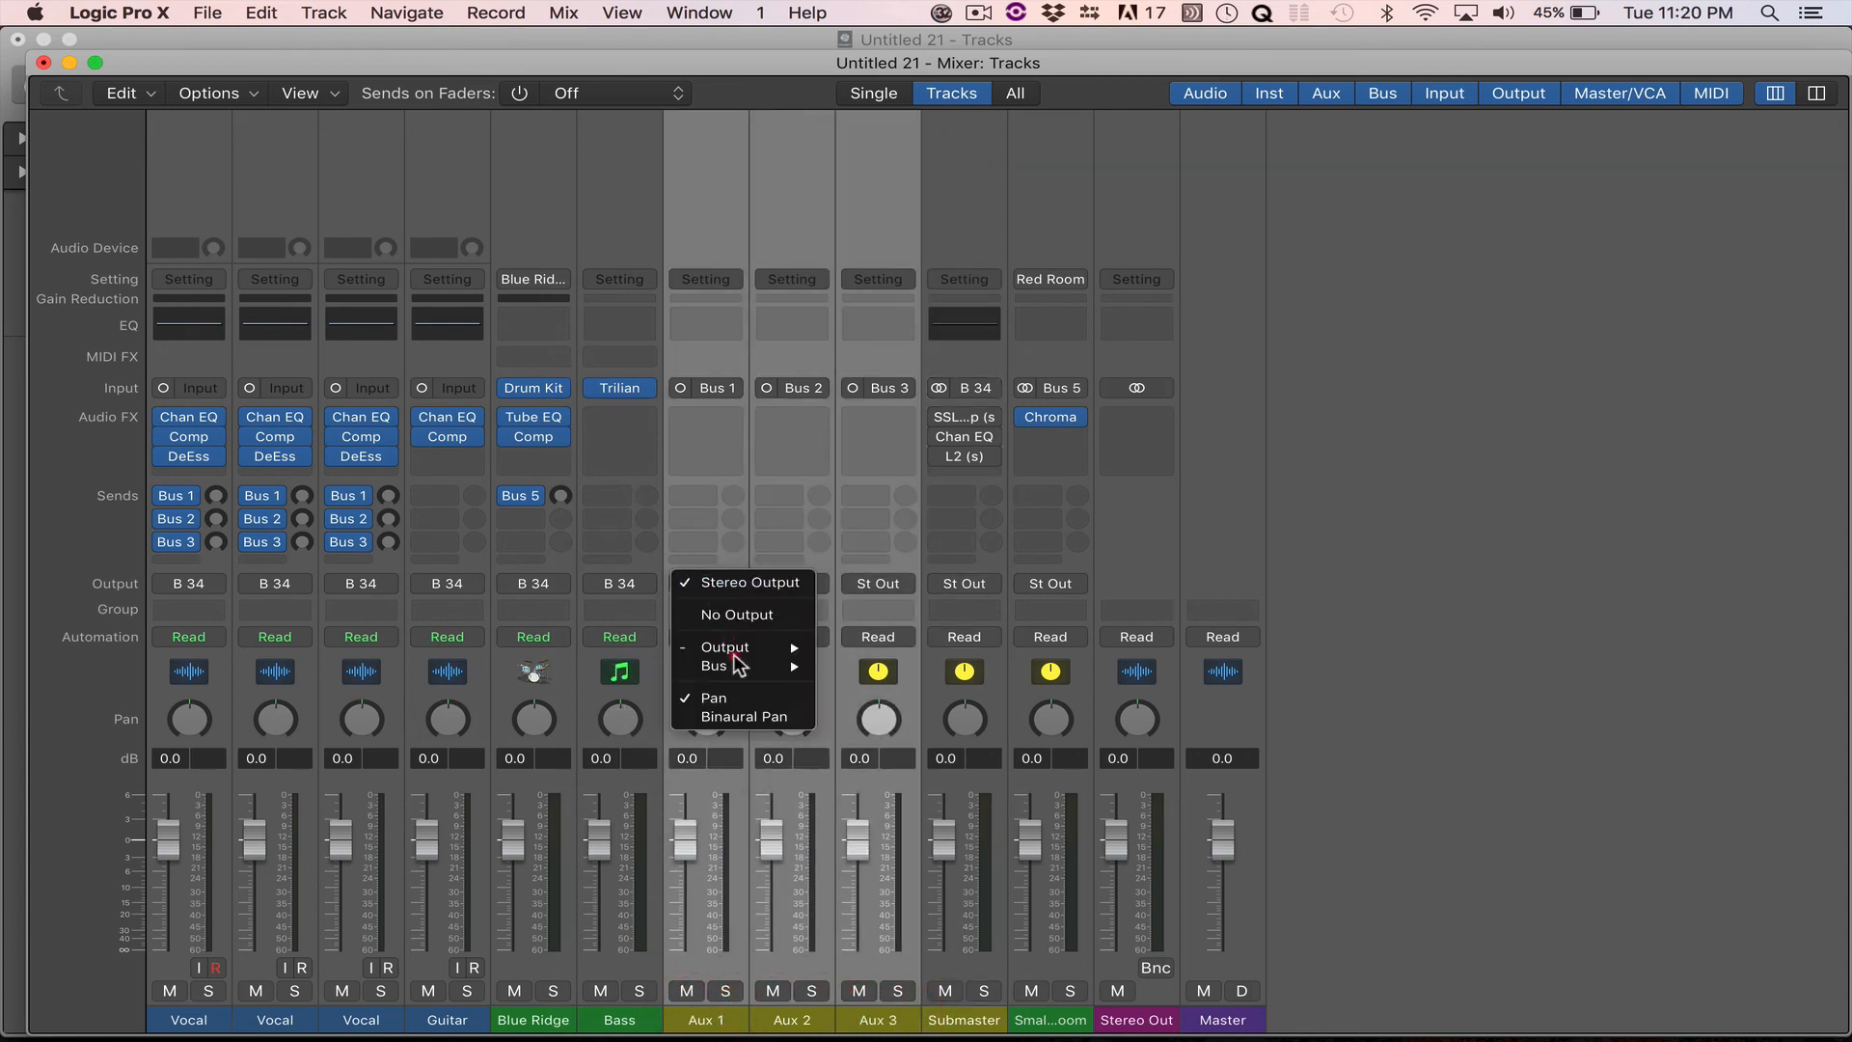
{"action": "mouse_move", "coordinate": [777, 683]}
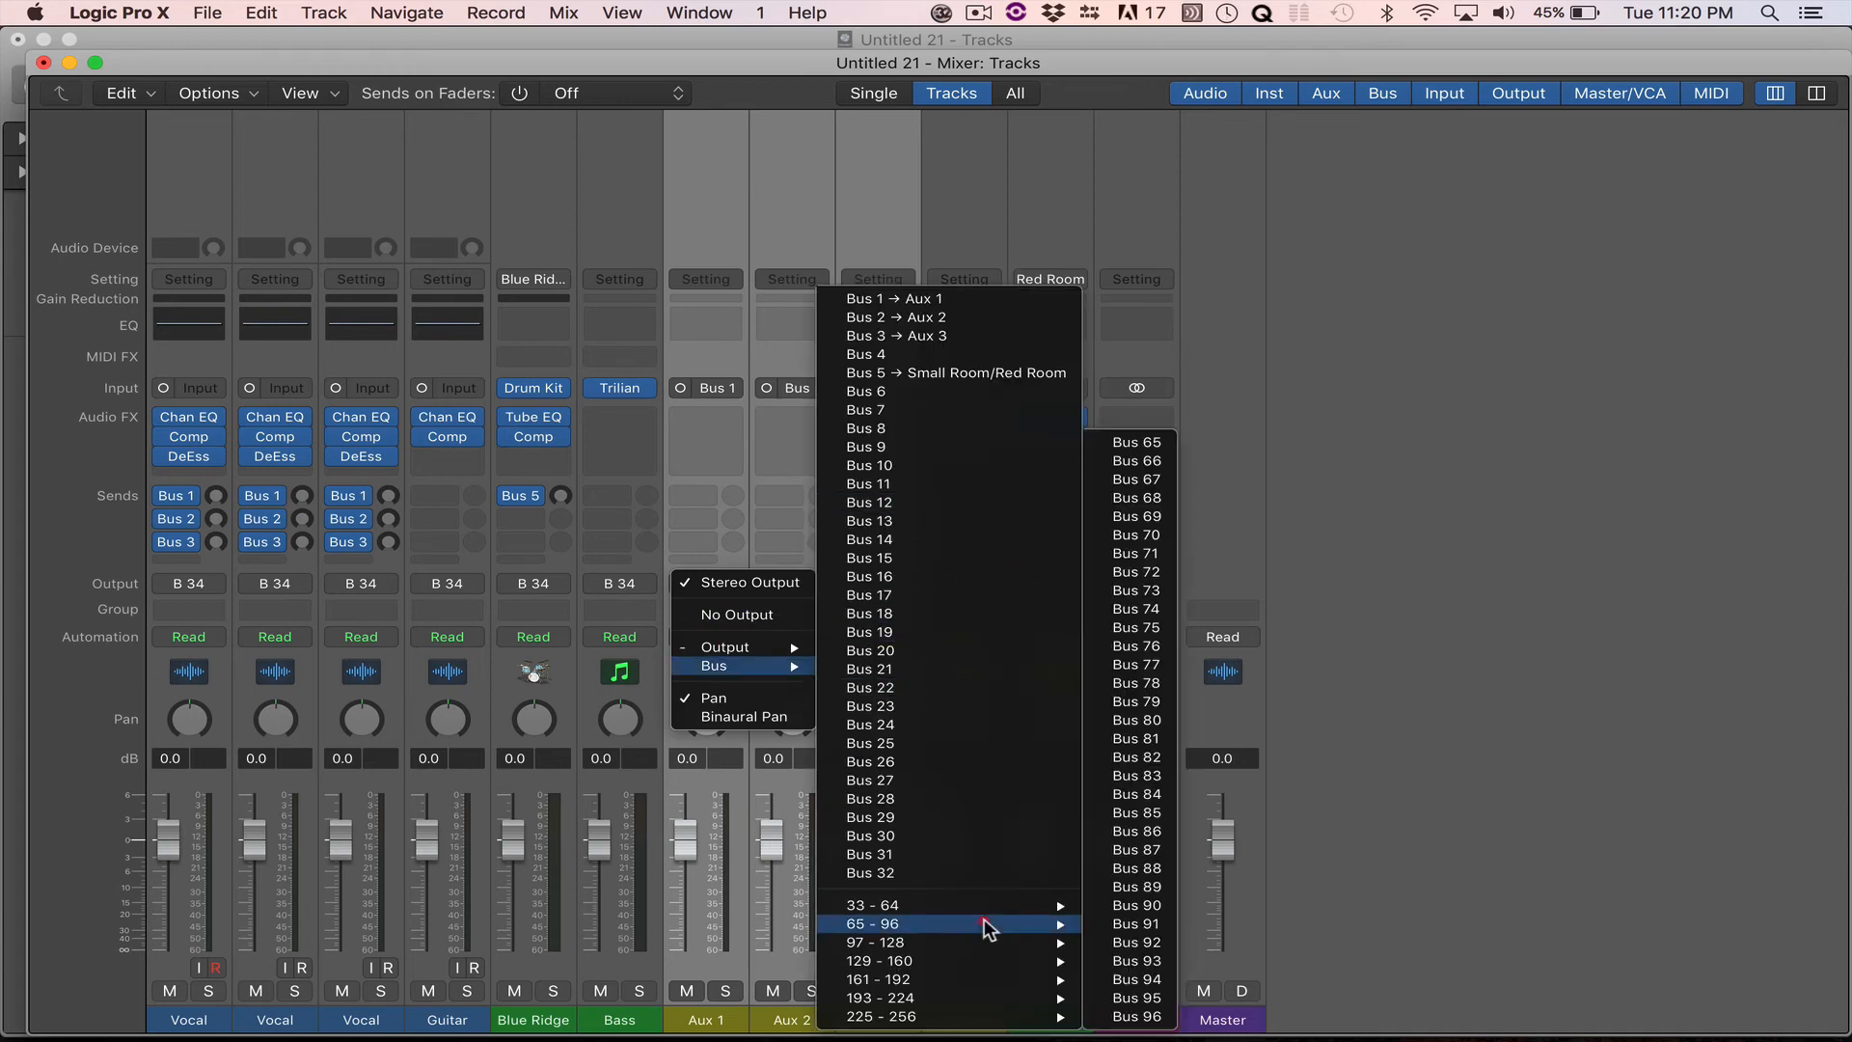
{"action": "mouse_move", "coordinate": [994, 907]}
{"action": "left_click", "coordinate": [1177, 459]}
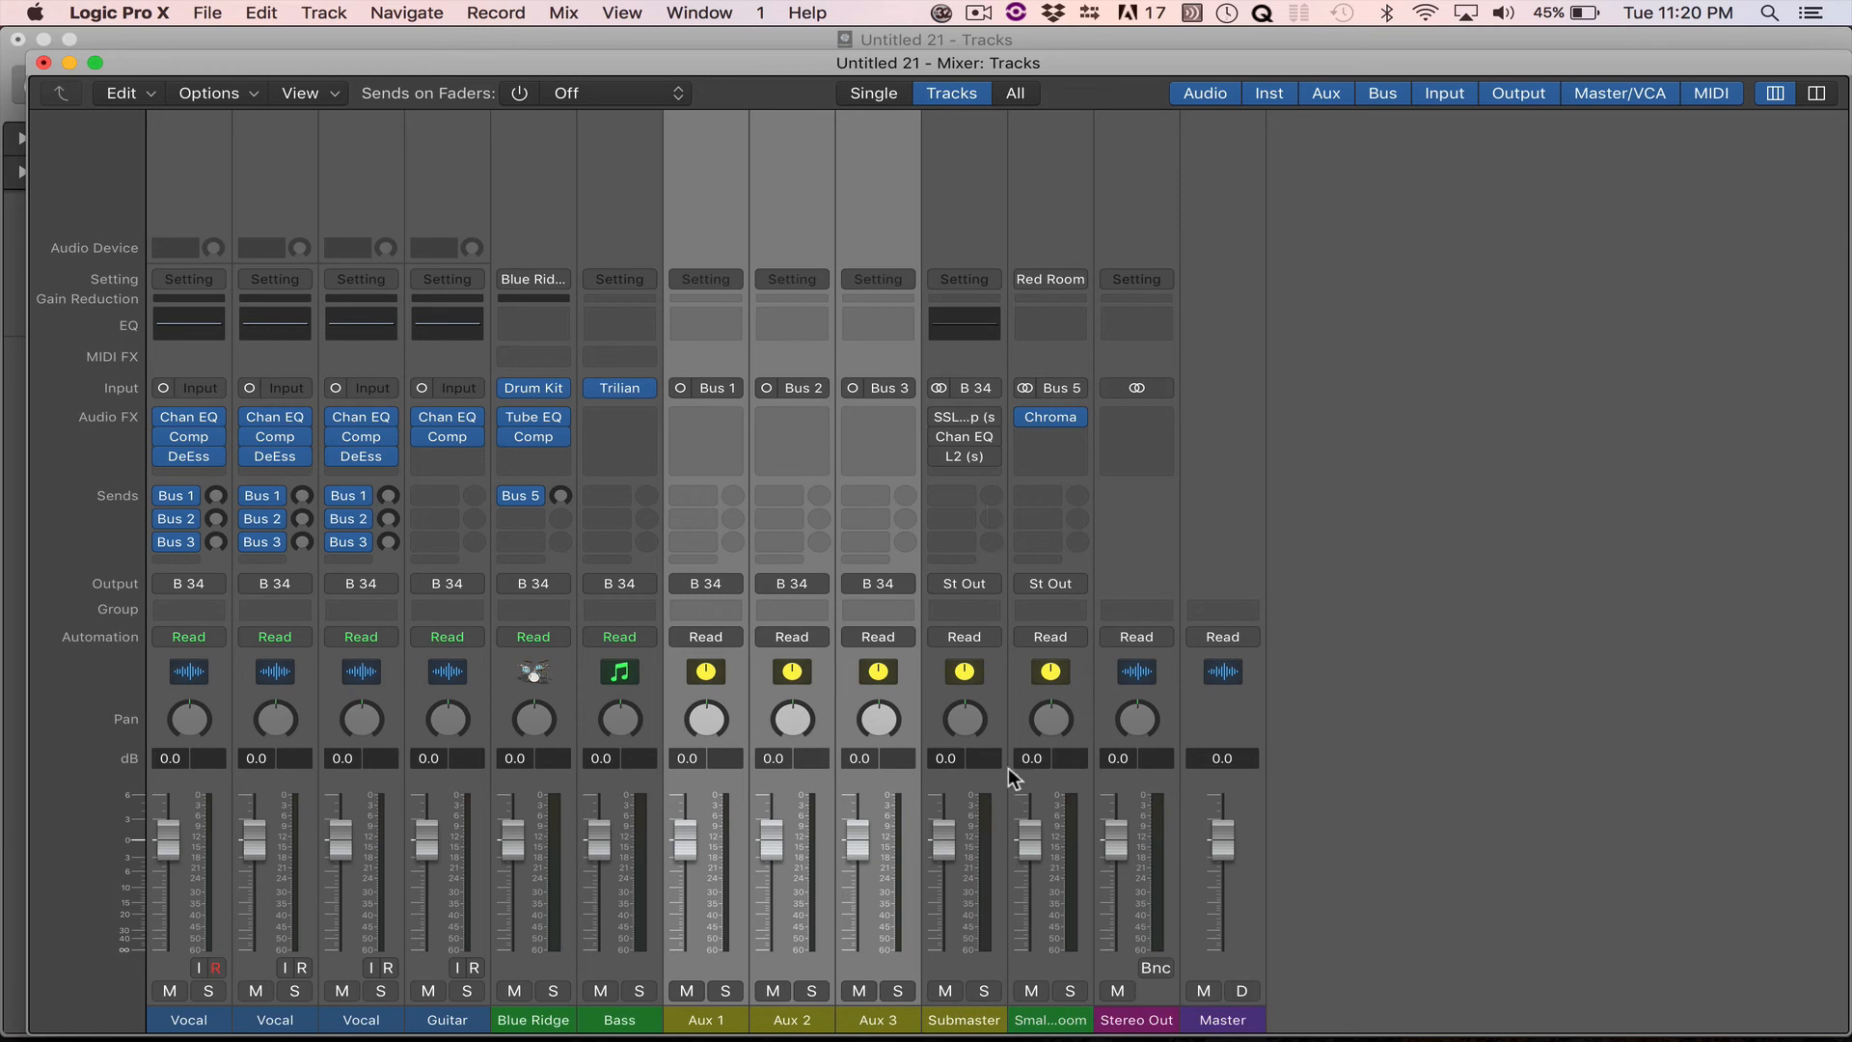
Route the output of the Small Room reverb channel to Bus 34.
{"action": "left_click", "coordinate": [1039, 587]}
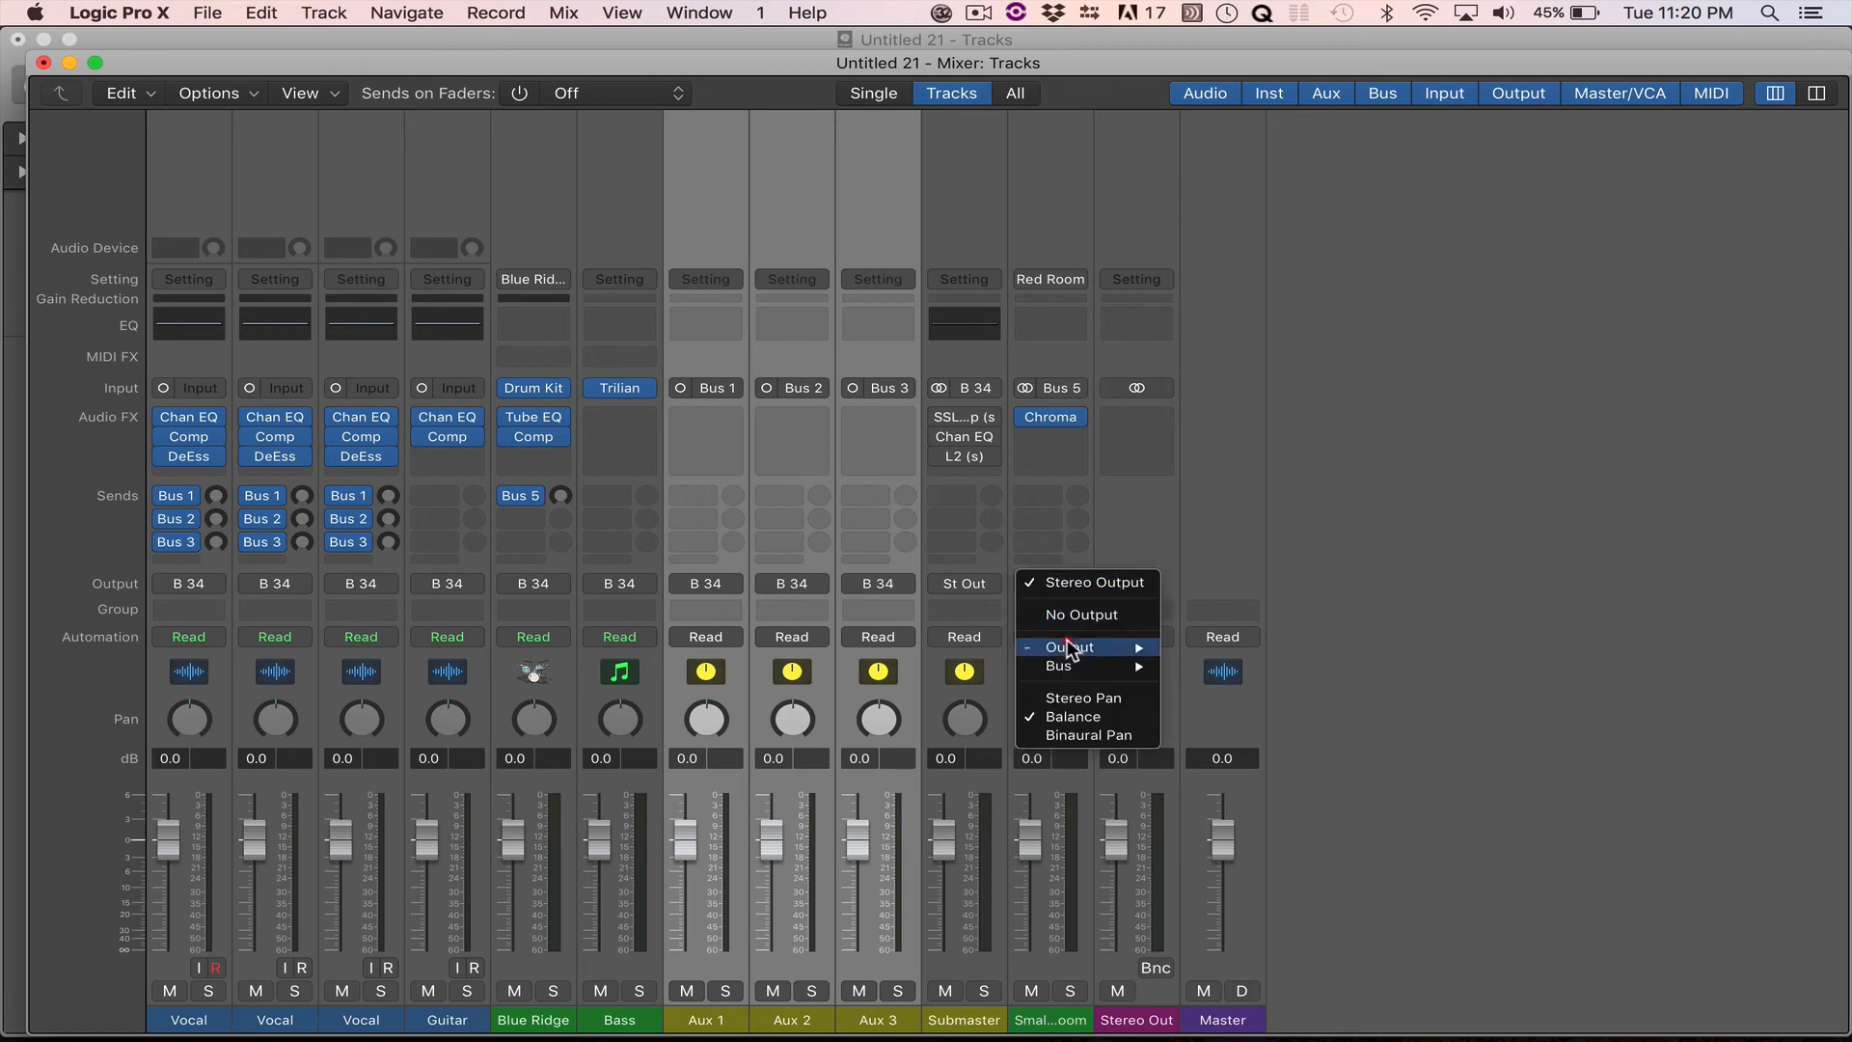
{"action": "mouse_move", "coordinate": [1092, 665]}
{"action": "mouse_move", "coordinate": [1393, 906]}
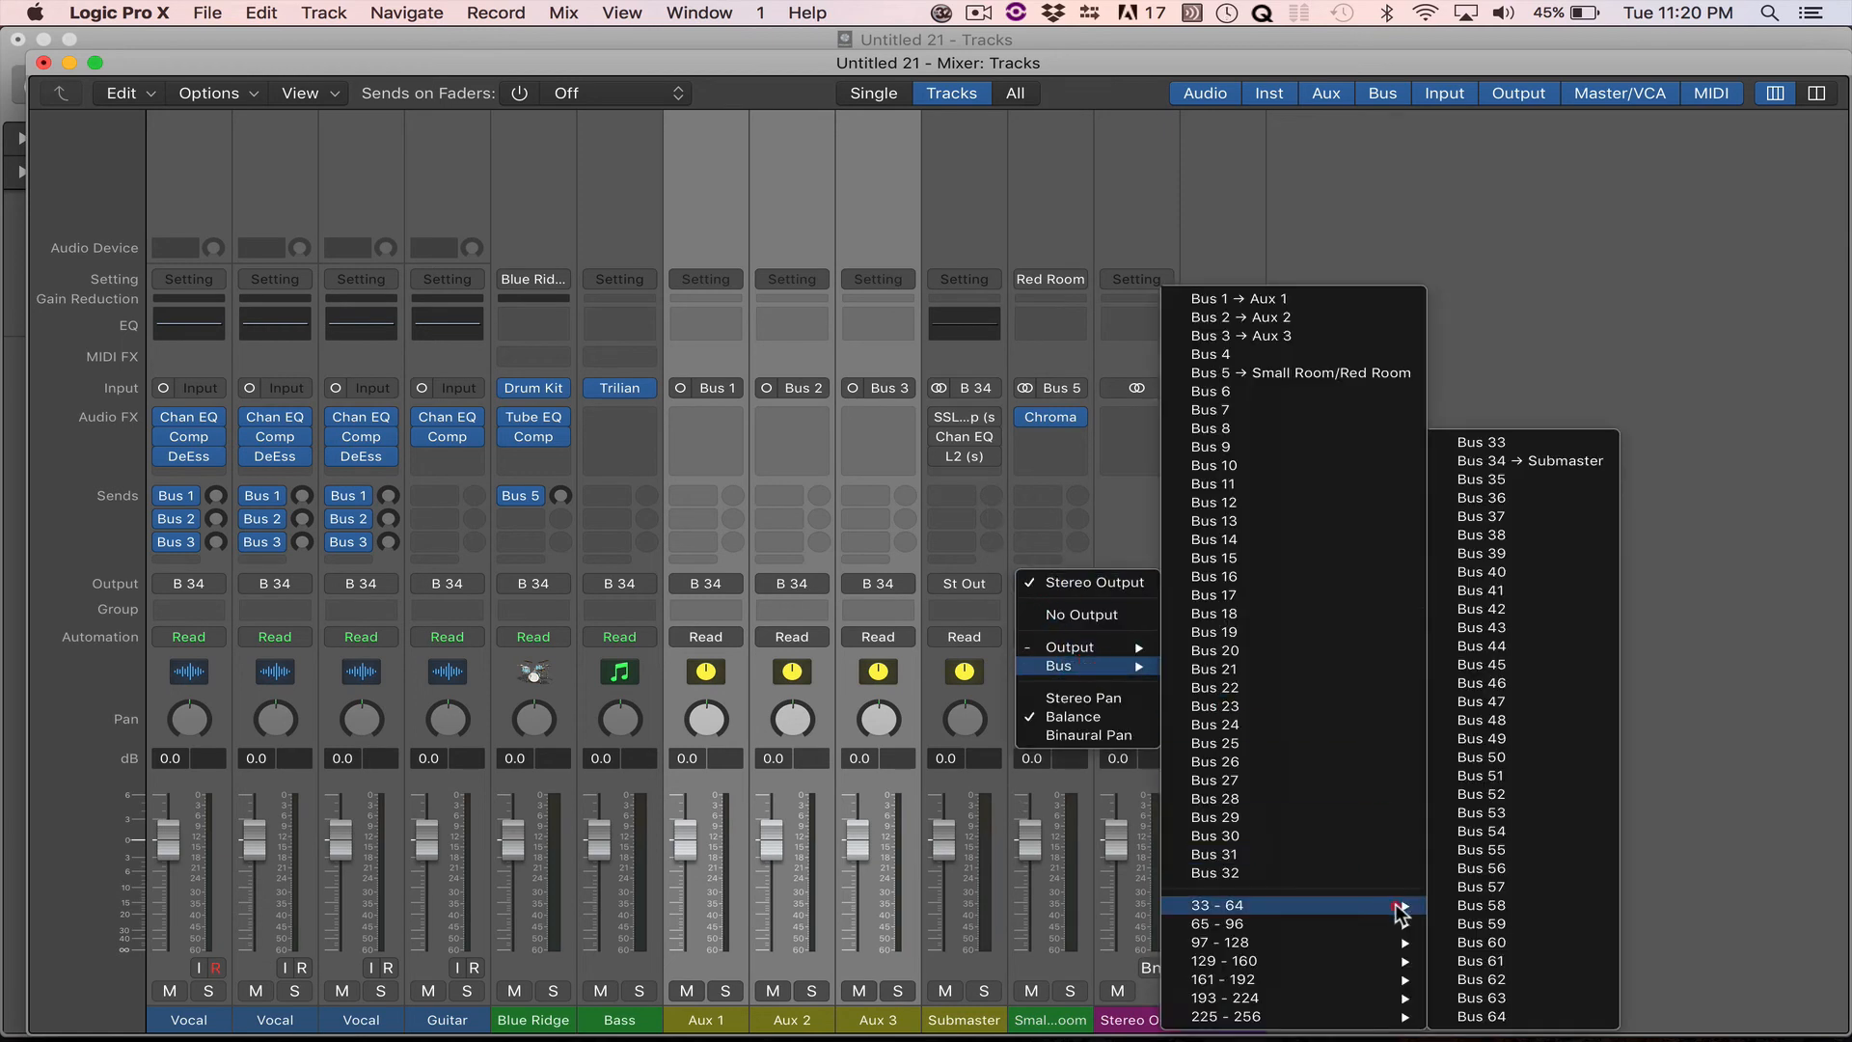
{"action": "left_click", "coordinate": [1553, 460]}
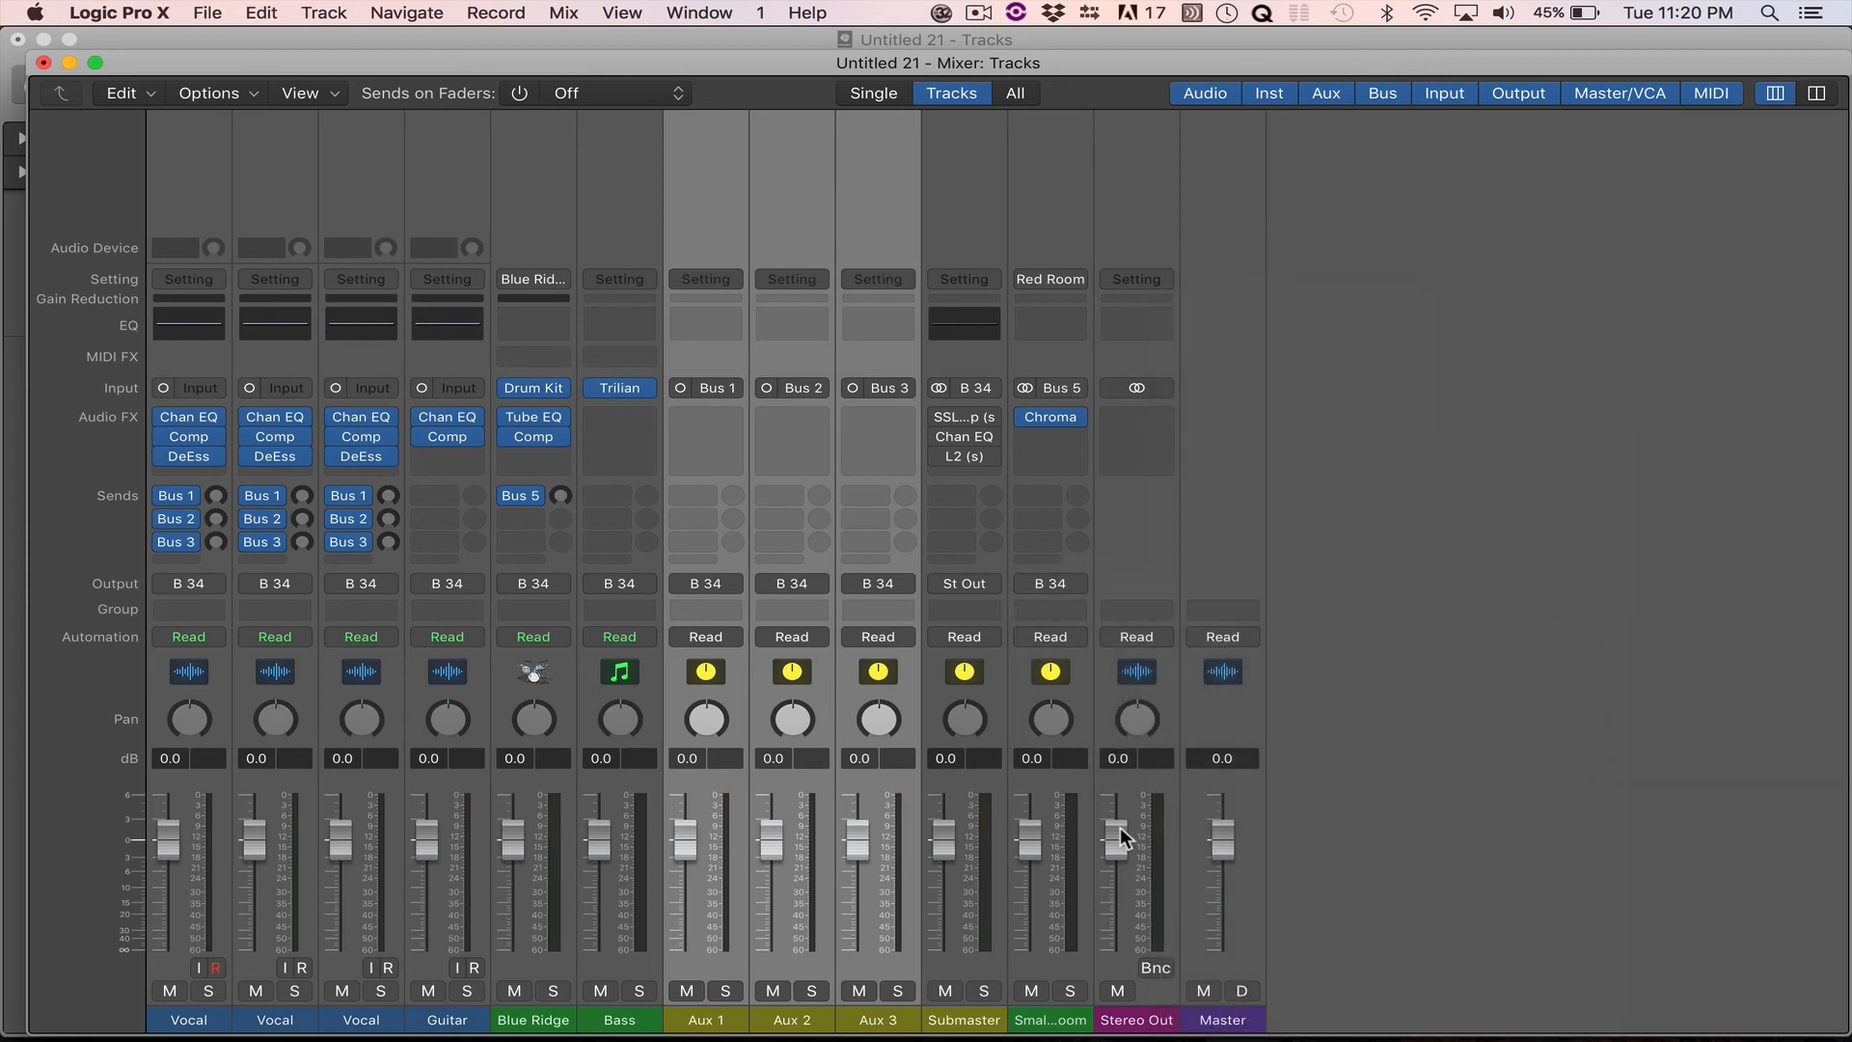
Select the Submaster channel and turn on its SSLComp, Channel EQ and L2 plug-ins.
{"action": "left_click", "coordinate": [934, 1013]}
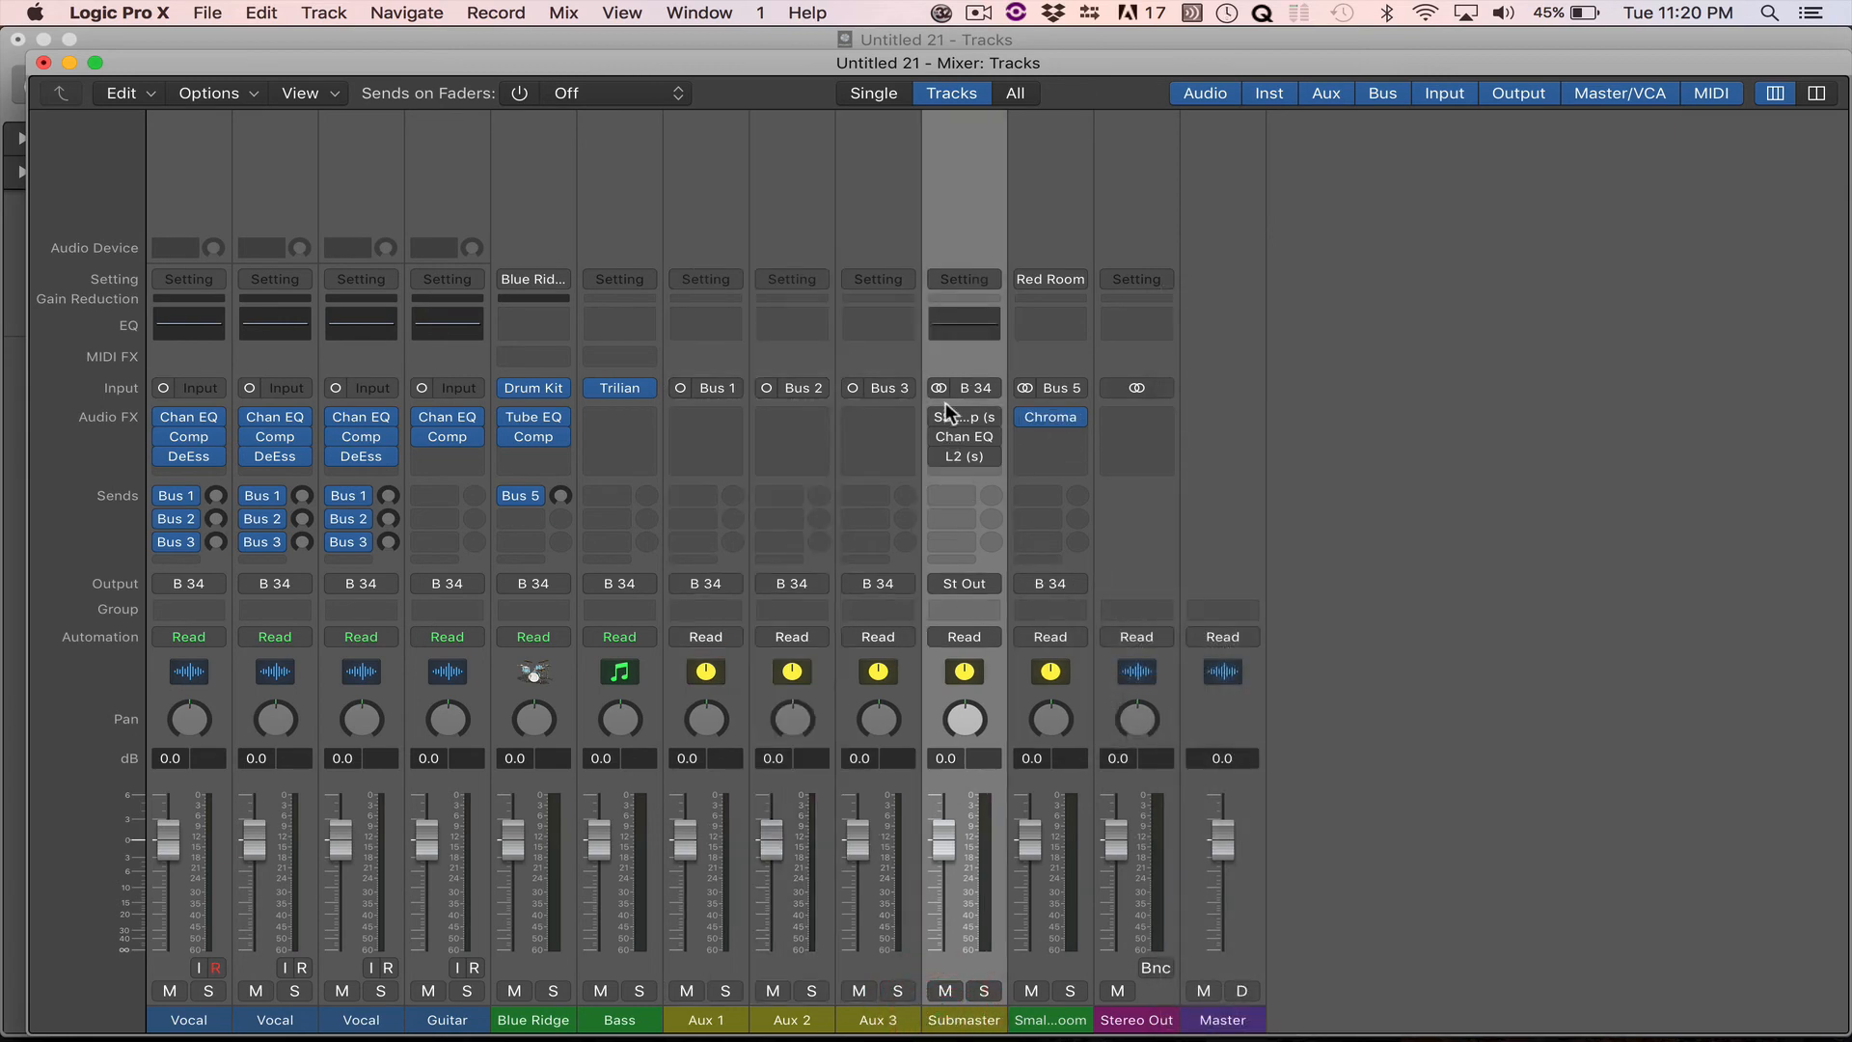
{"action": "left_click", "coordinate": [932, 496]}
Lower the Master channel's fader to -0.6 dB and reset it to 0.0 dB.
{"action": "mouse_move", "coordinate": [1221, 849]}
{"action": "left_mouse_down"}
{"action": "mouse_move", "coordinate": [1221, 878]}
{"action": "mouse_move", "coordinate": [1221, 832]}
{"action": "mouse_move", "coordinate": [1222, 856]}
{"action": "left_mouse_up"}
{"action": "right_click", "coordinate": [1202, 847]}
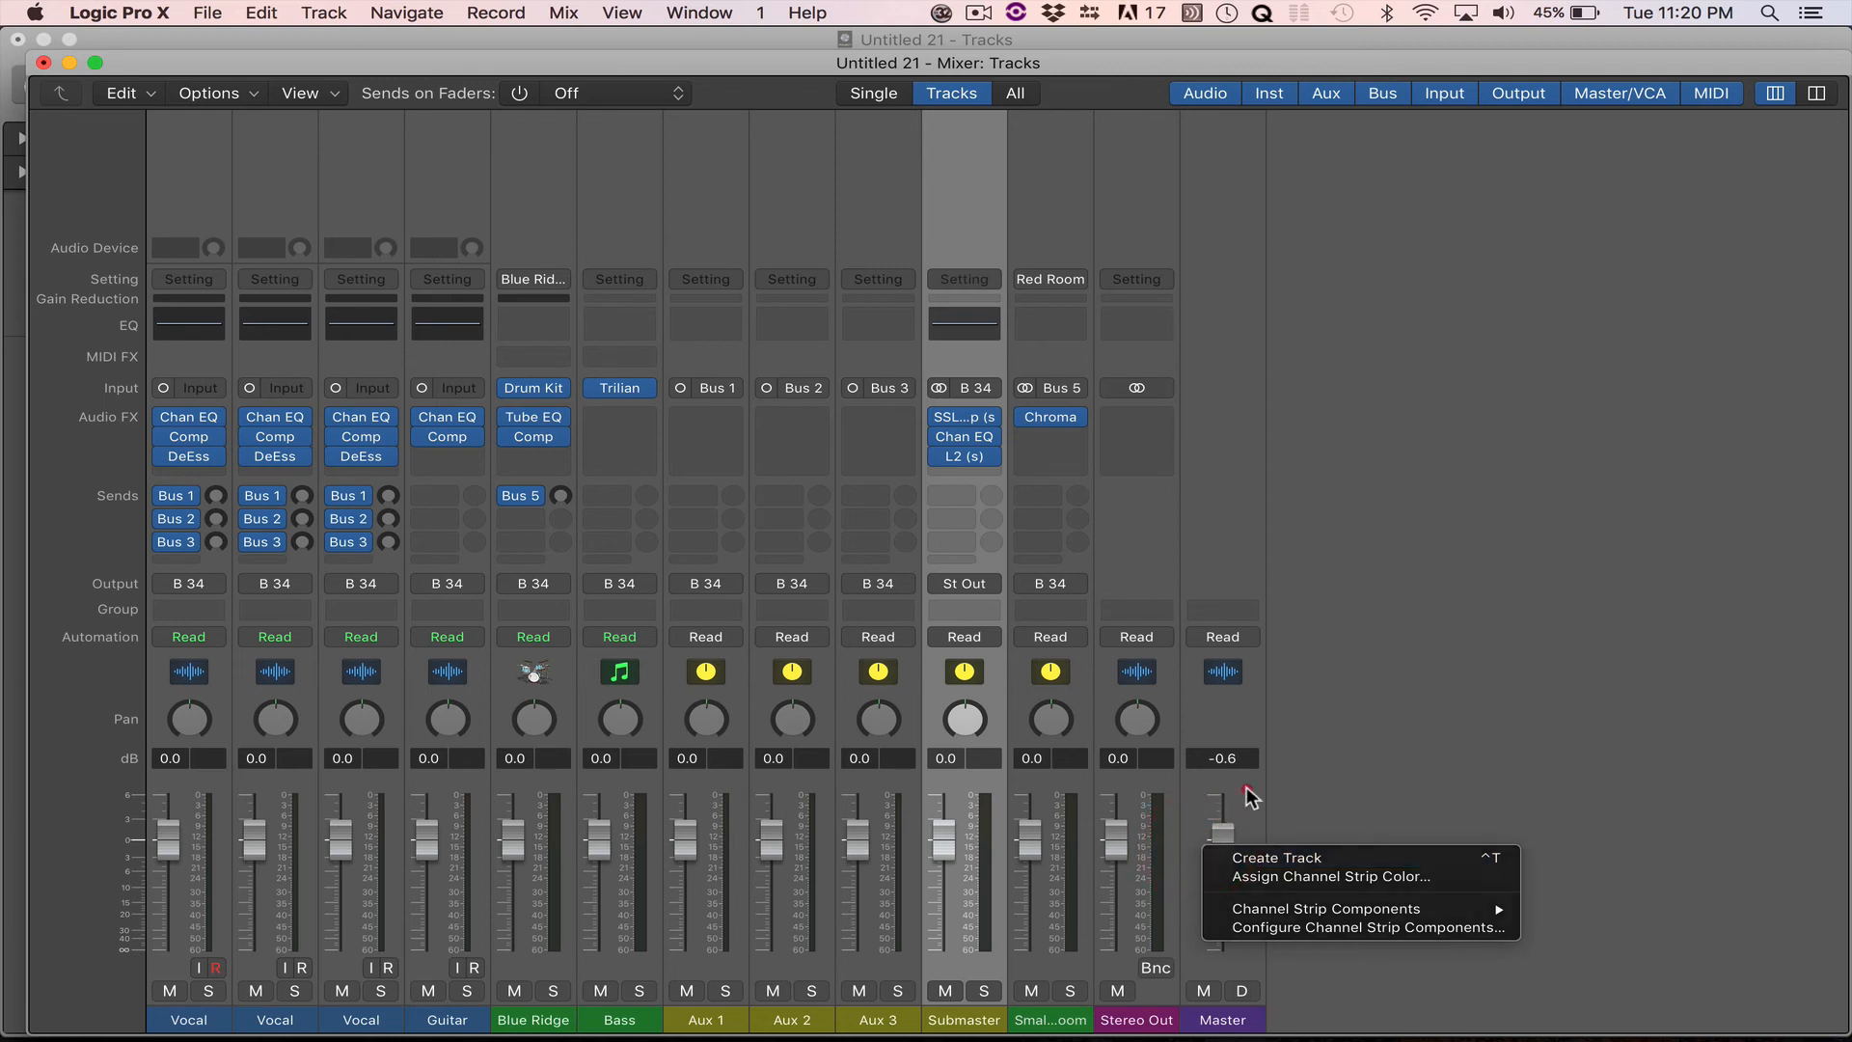
{"action": "left_click", "coordinate": [1229, 822]}
{"action": "left_click", "coordinate": [1224, 835], "text": "alt"}
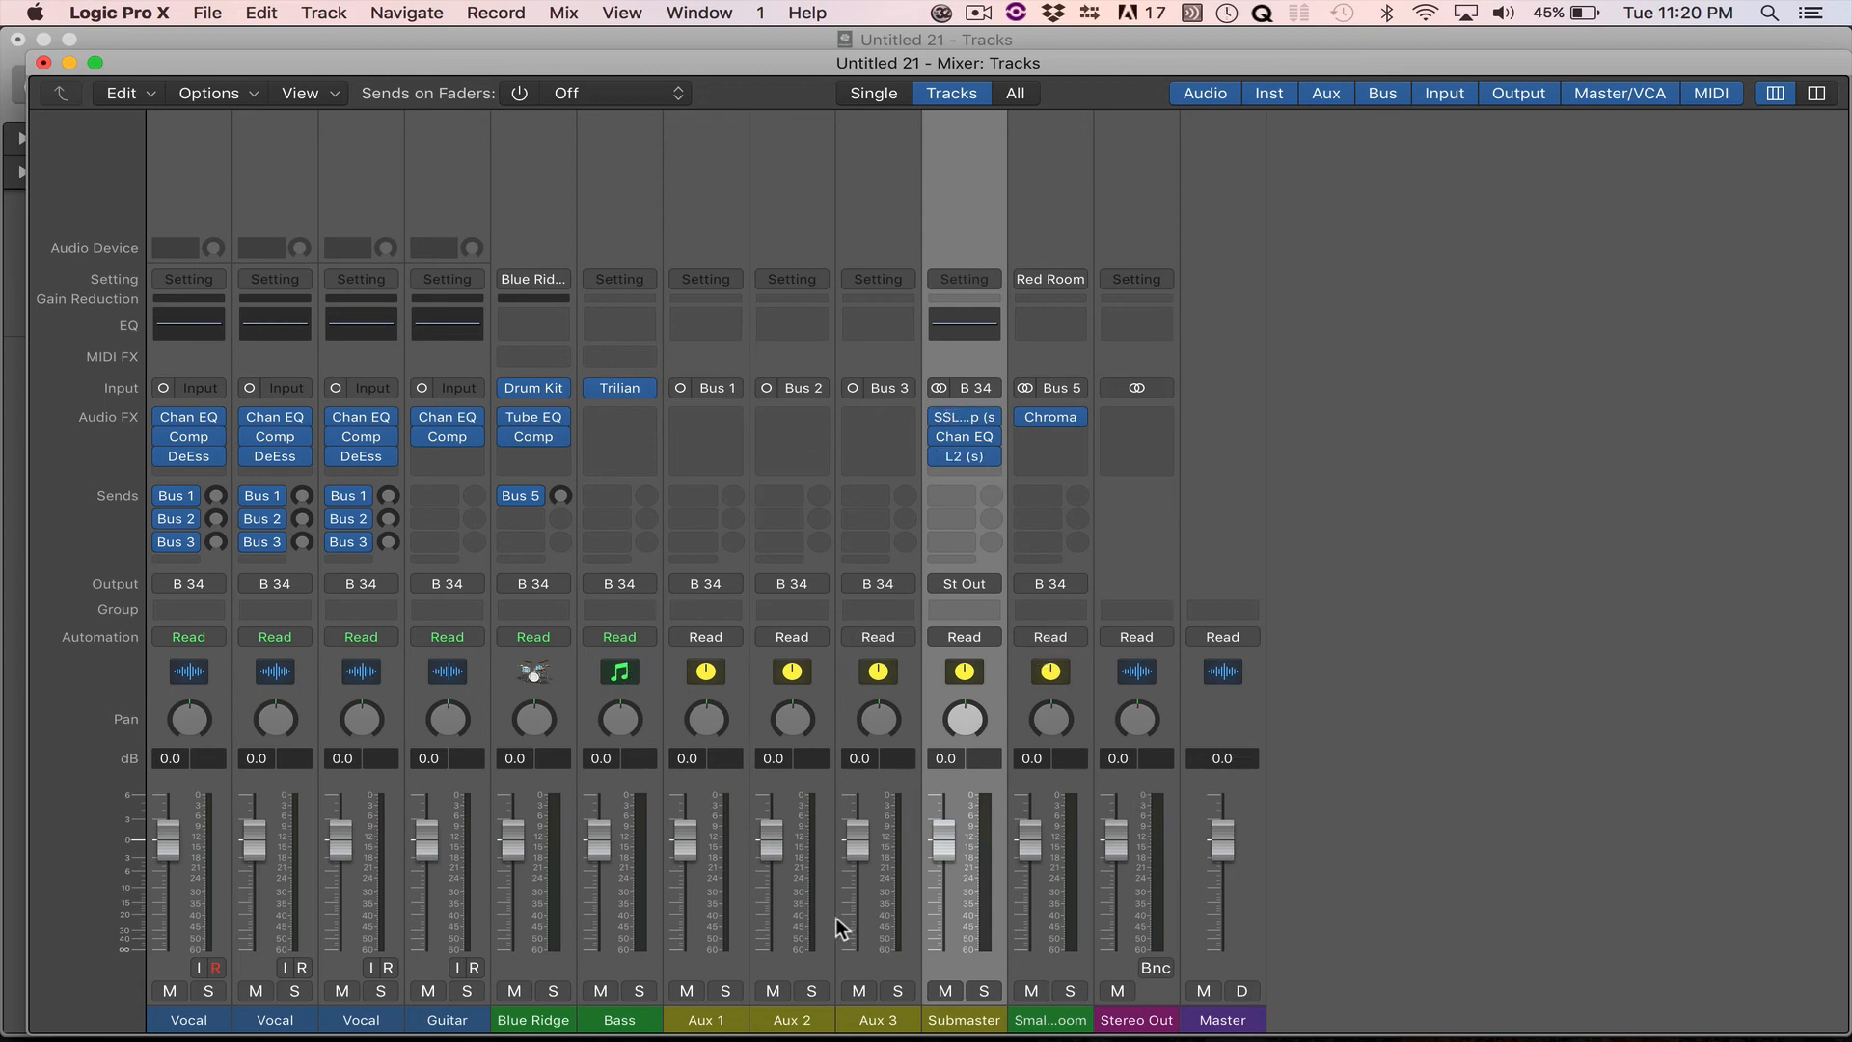
Close the mixer window and save the project as a template named "Tutorial Template" in the Project Templates folder.
{"action": "key", "text": "super+w"}
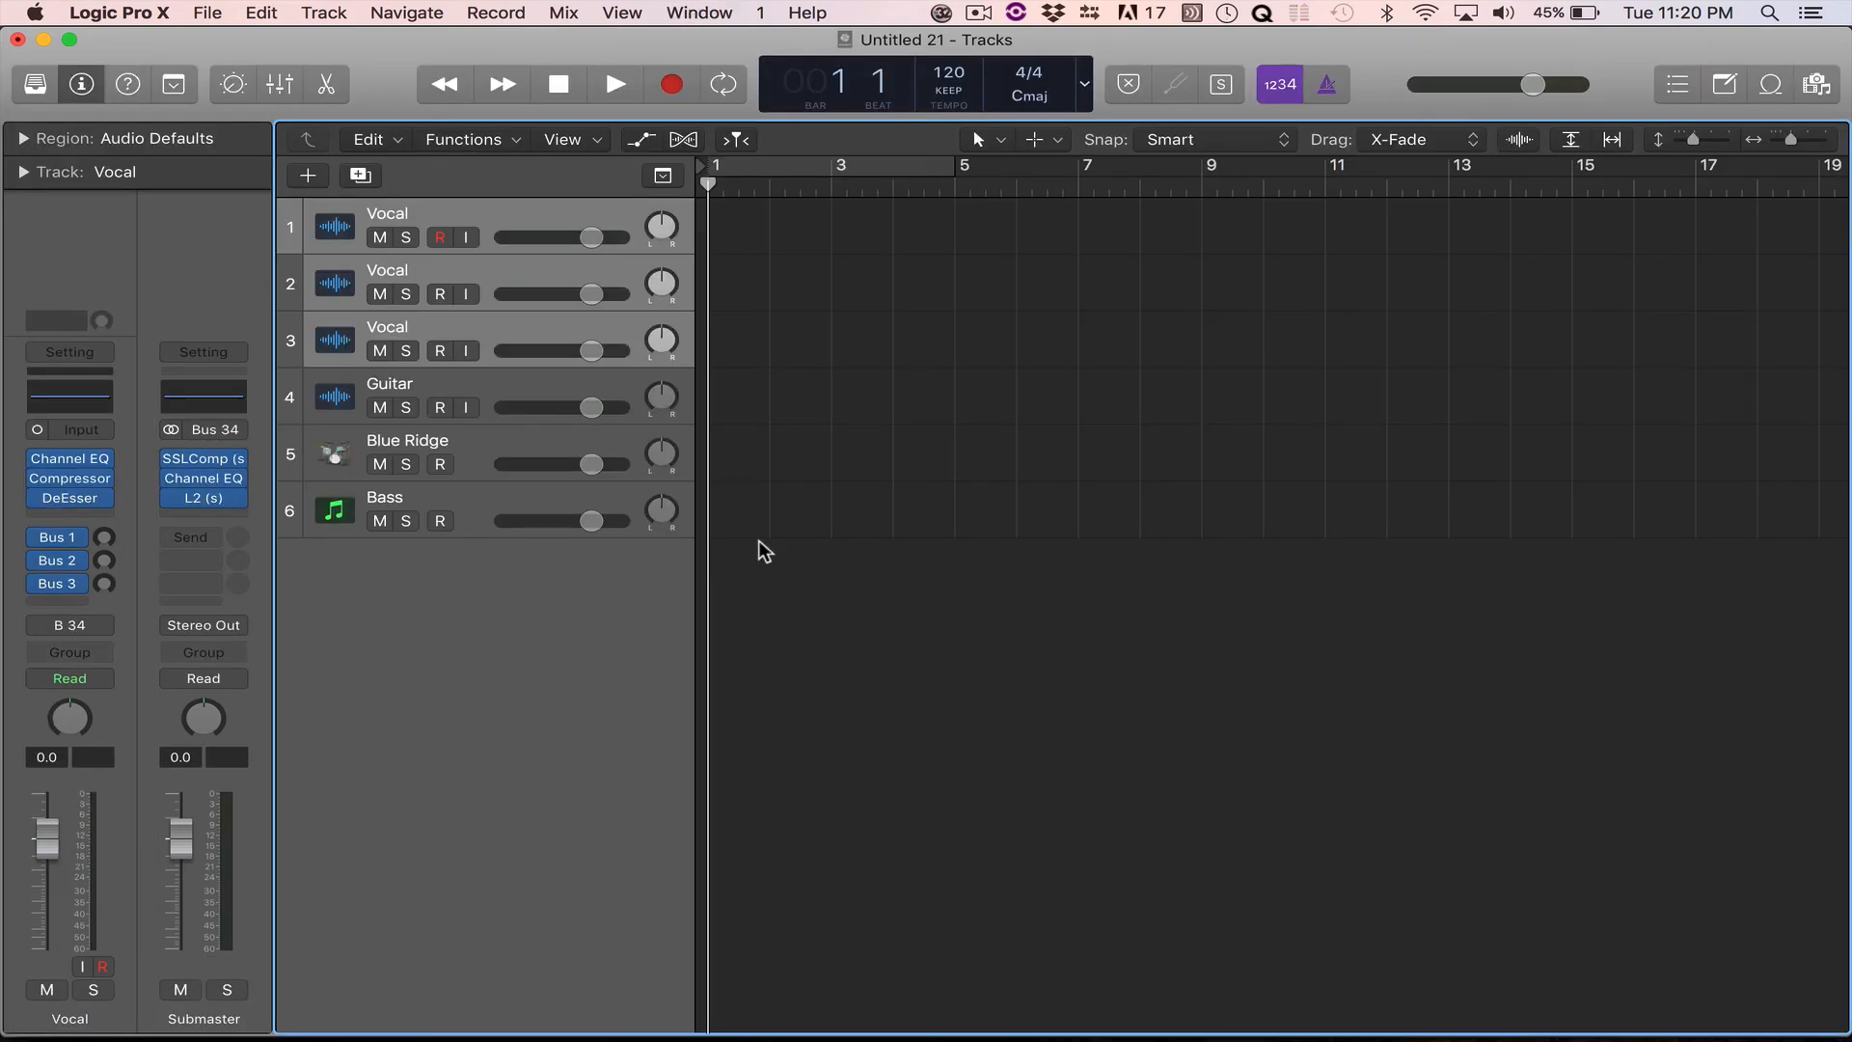
{"action": "left_click", "coordinate": [215, 10]}
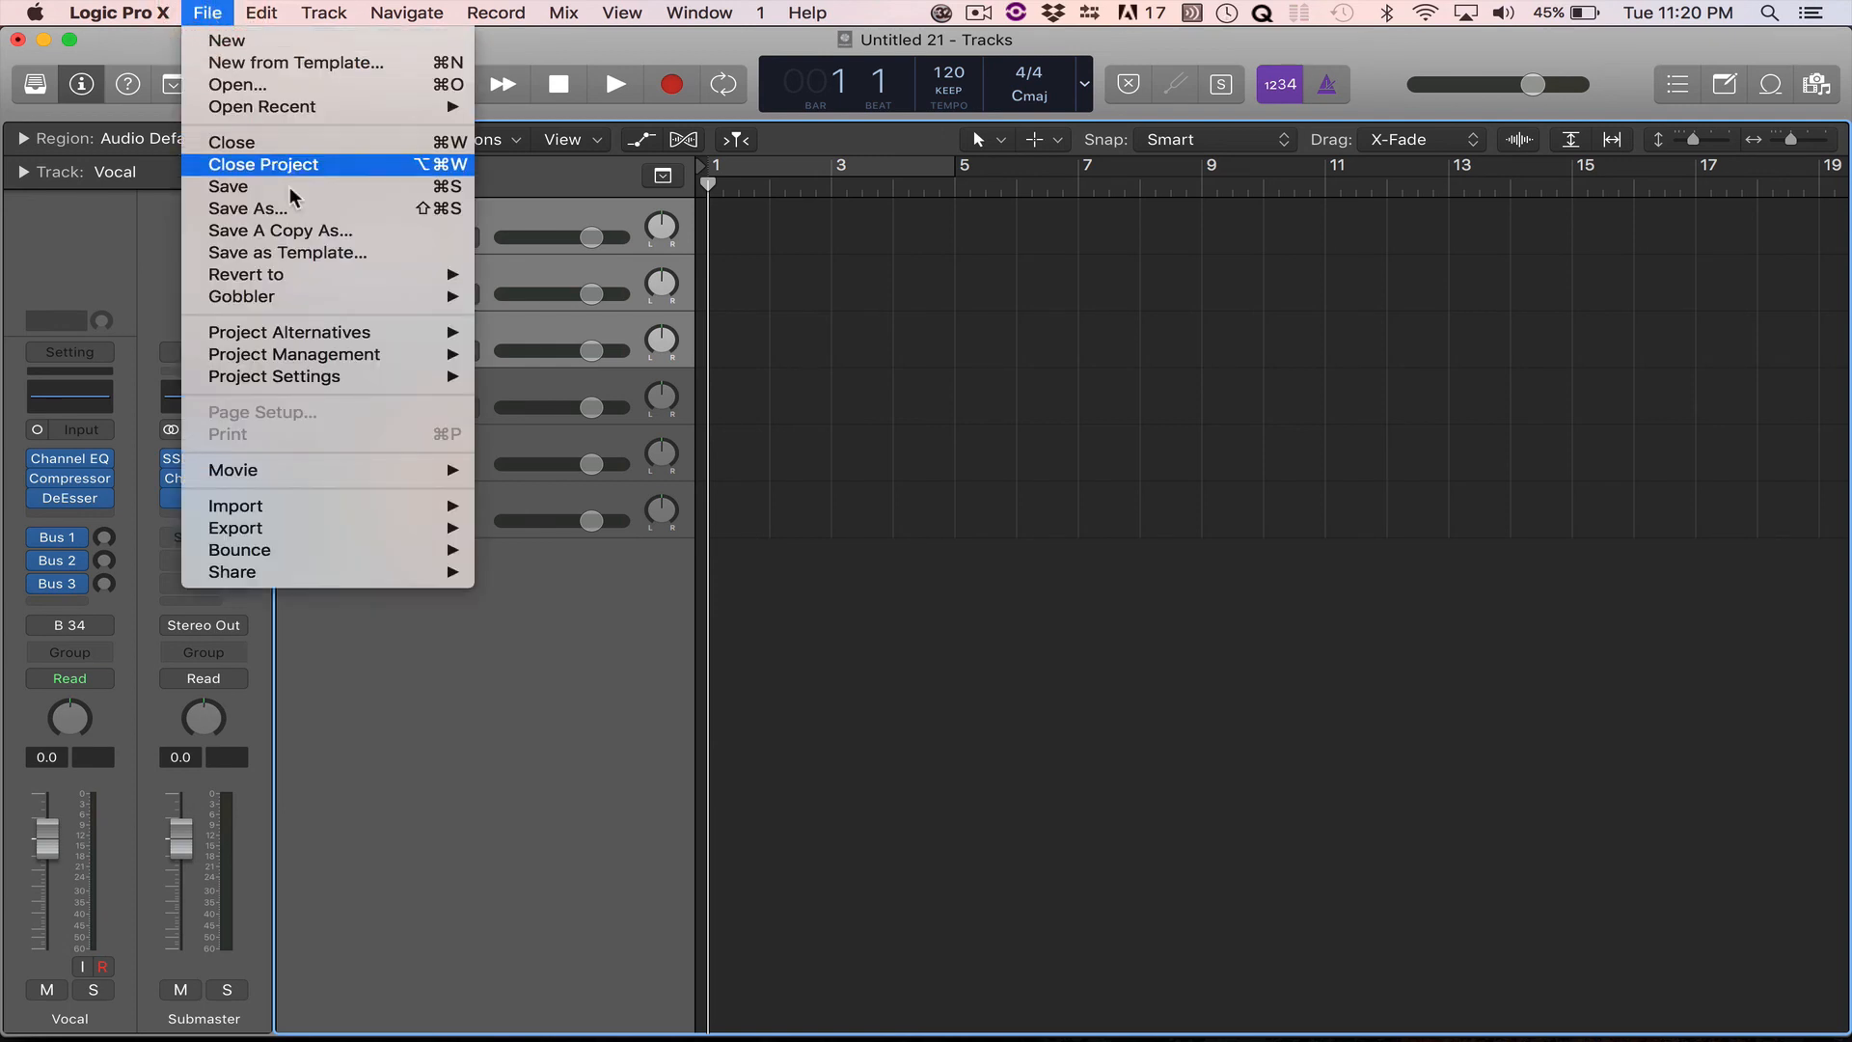
{"action": "left_click", "coordinate": [317, 257]}
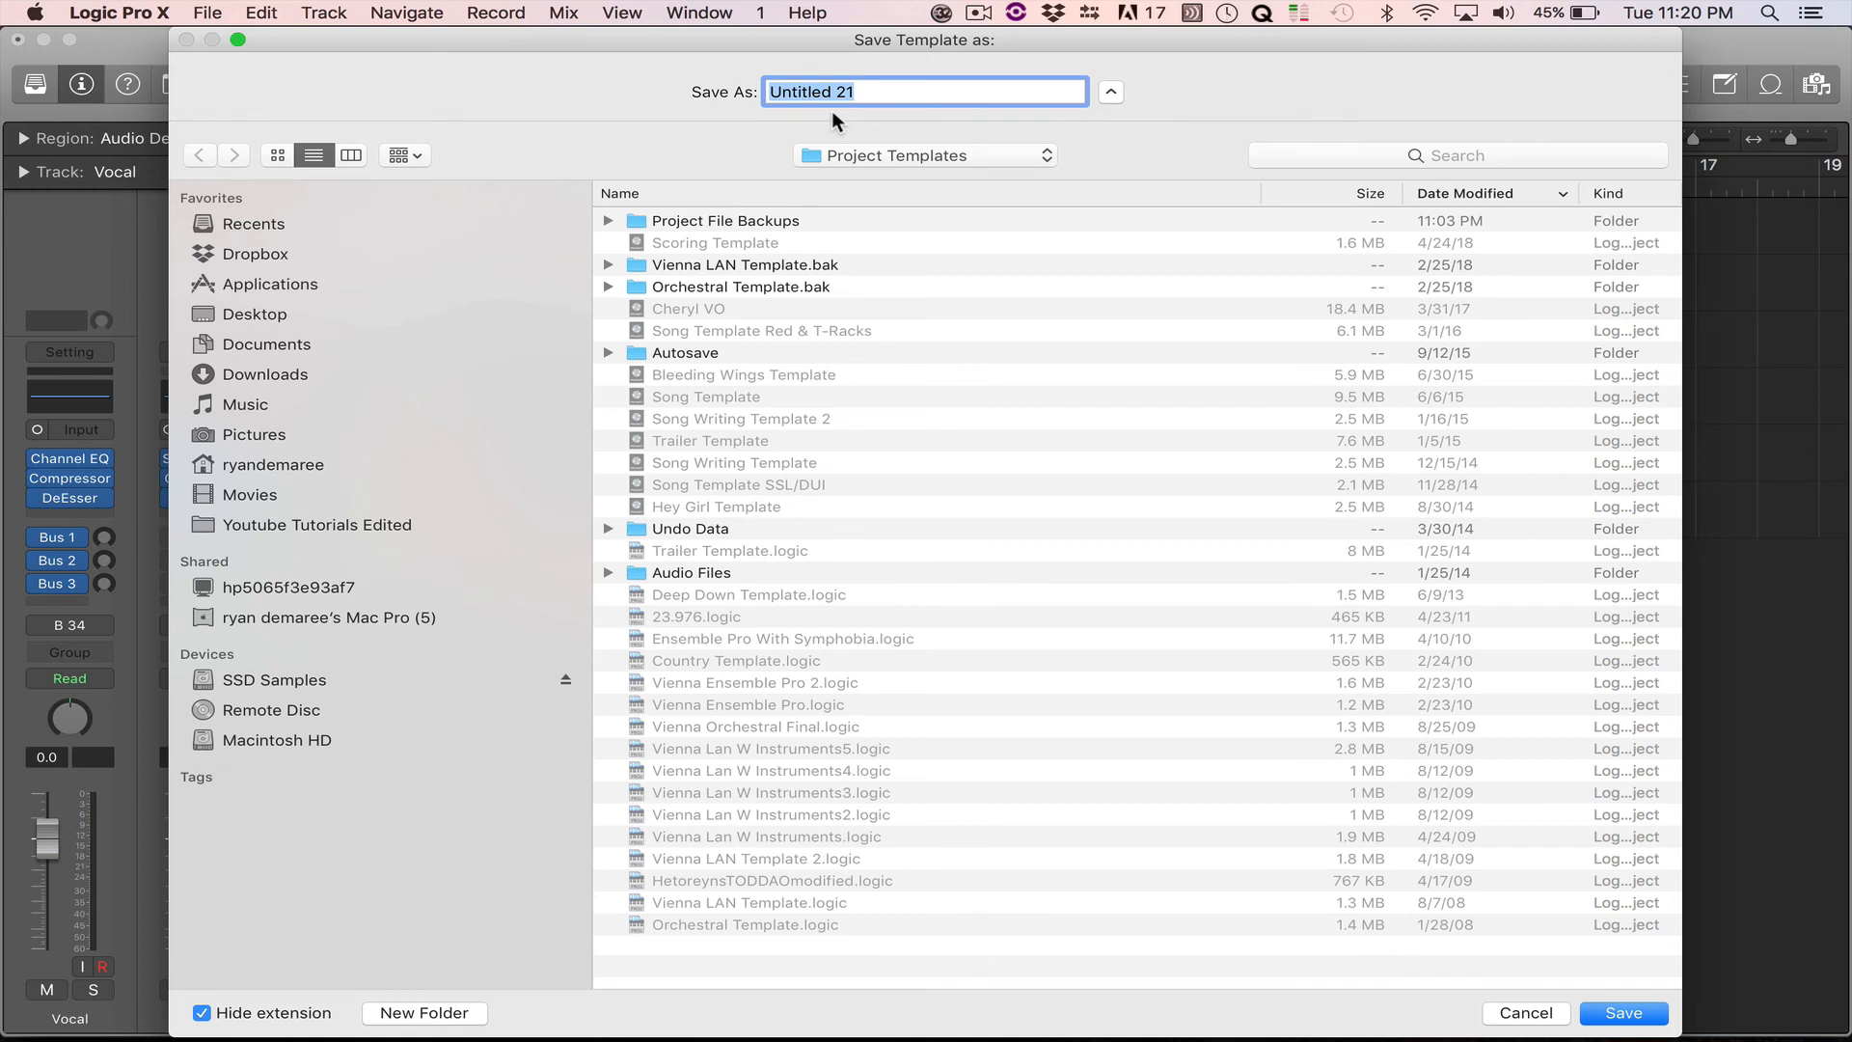
{"action": "type", "text": "Demo"}
{"action": "key", "text": "BackSpace"}
{"action": "key", "text": "BackSpace"}
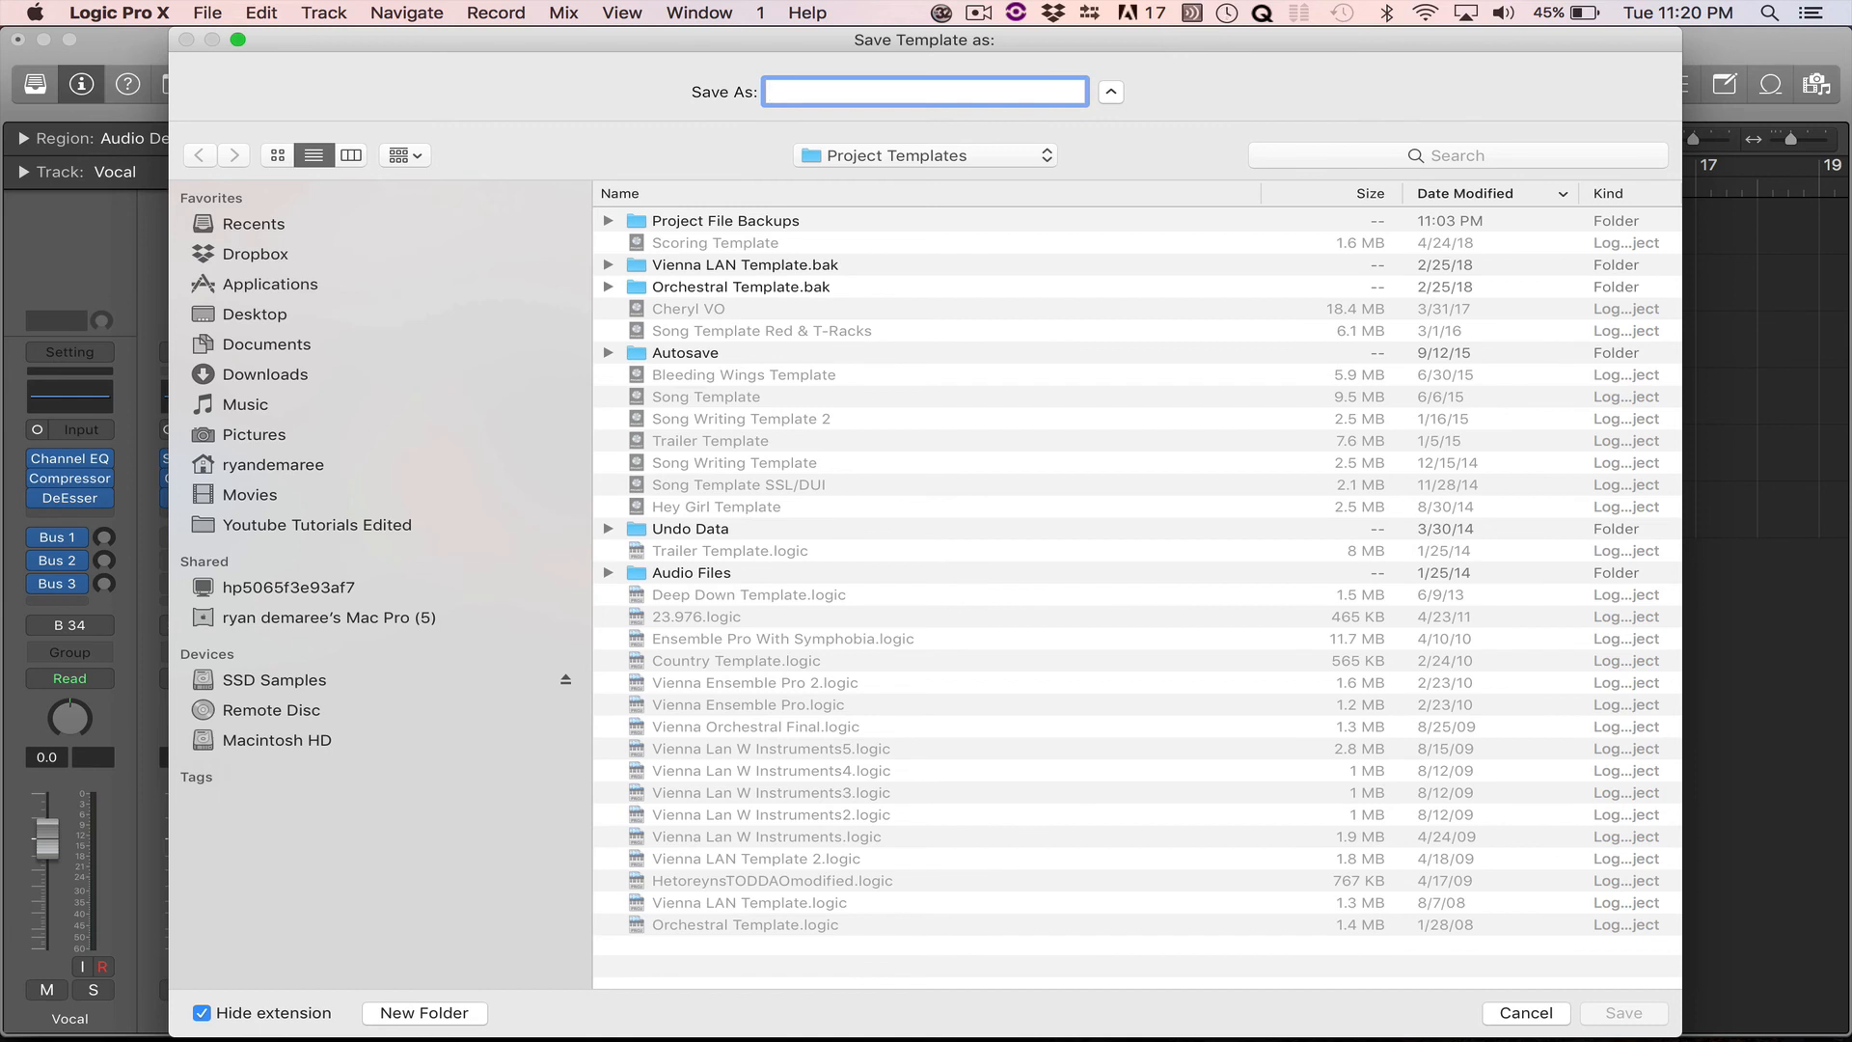
{"action": "type", "text": "Tutorial Template"}
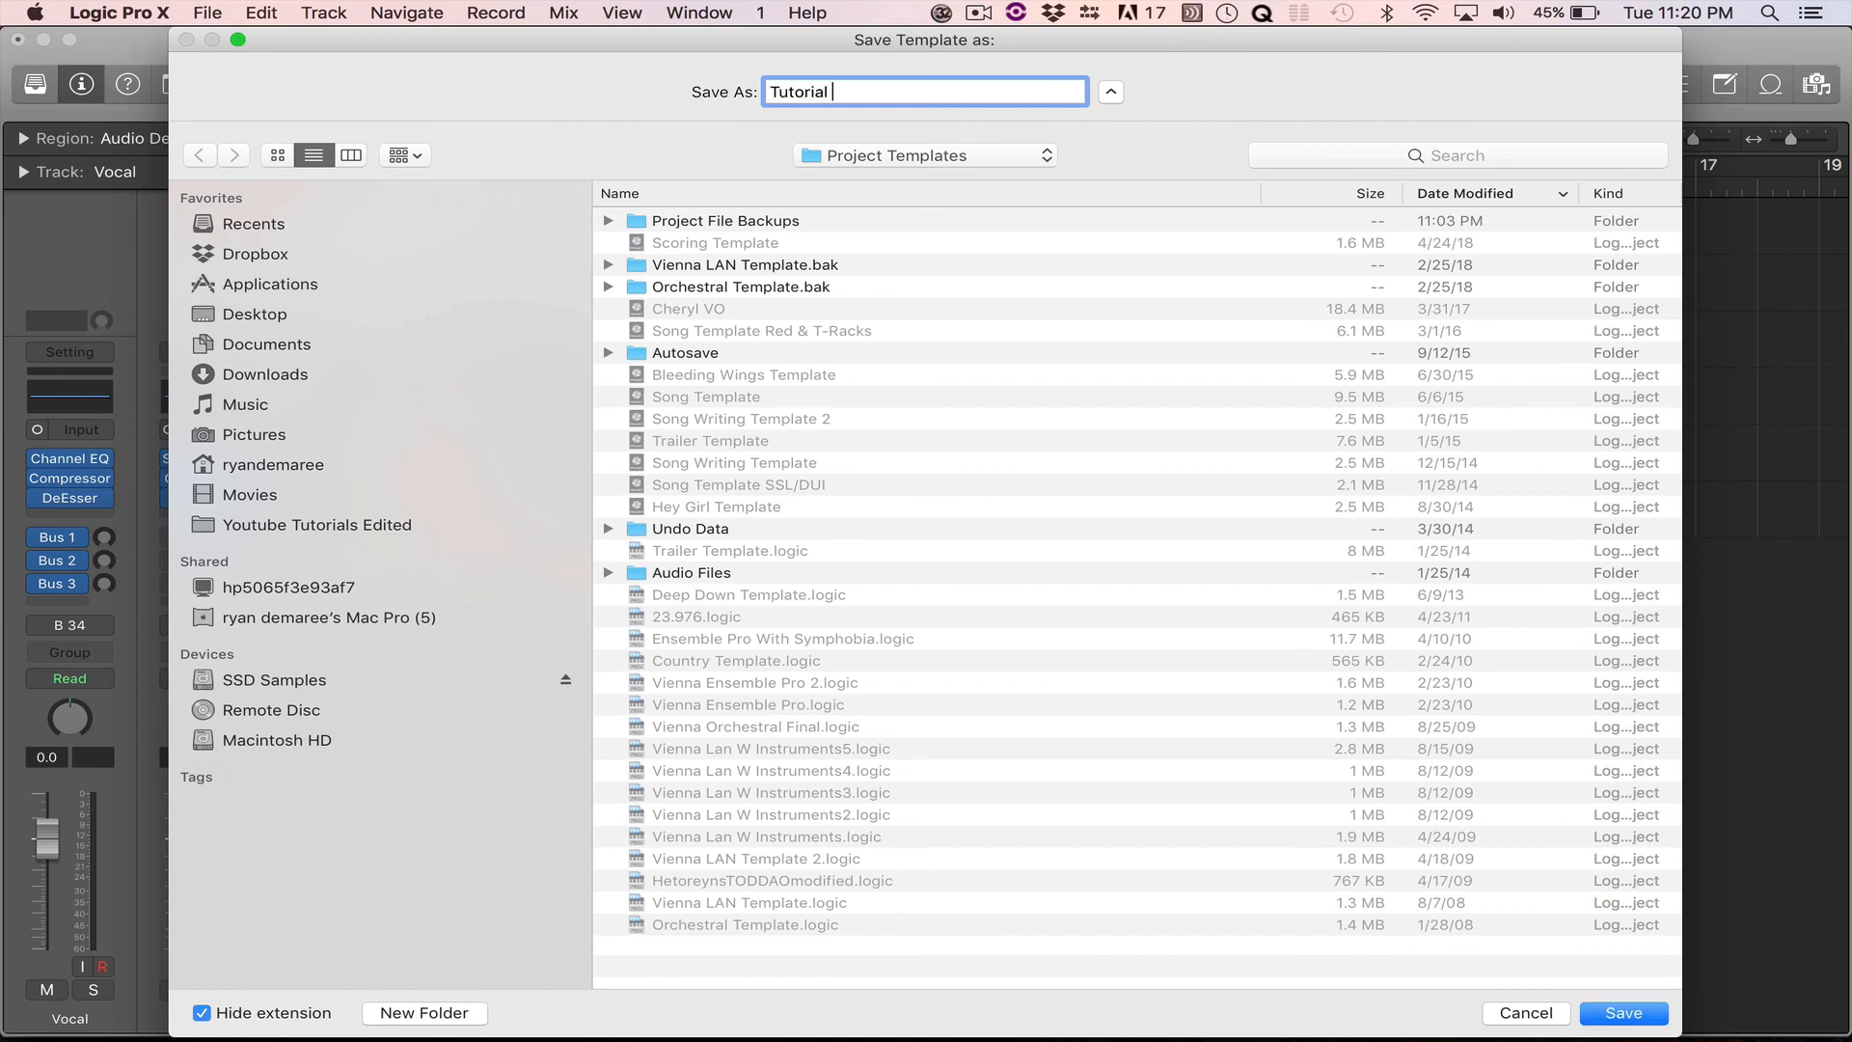
{"action": "key", "text": "Return"}
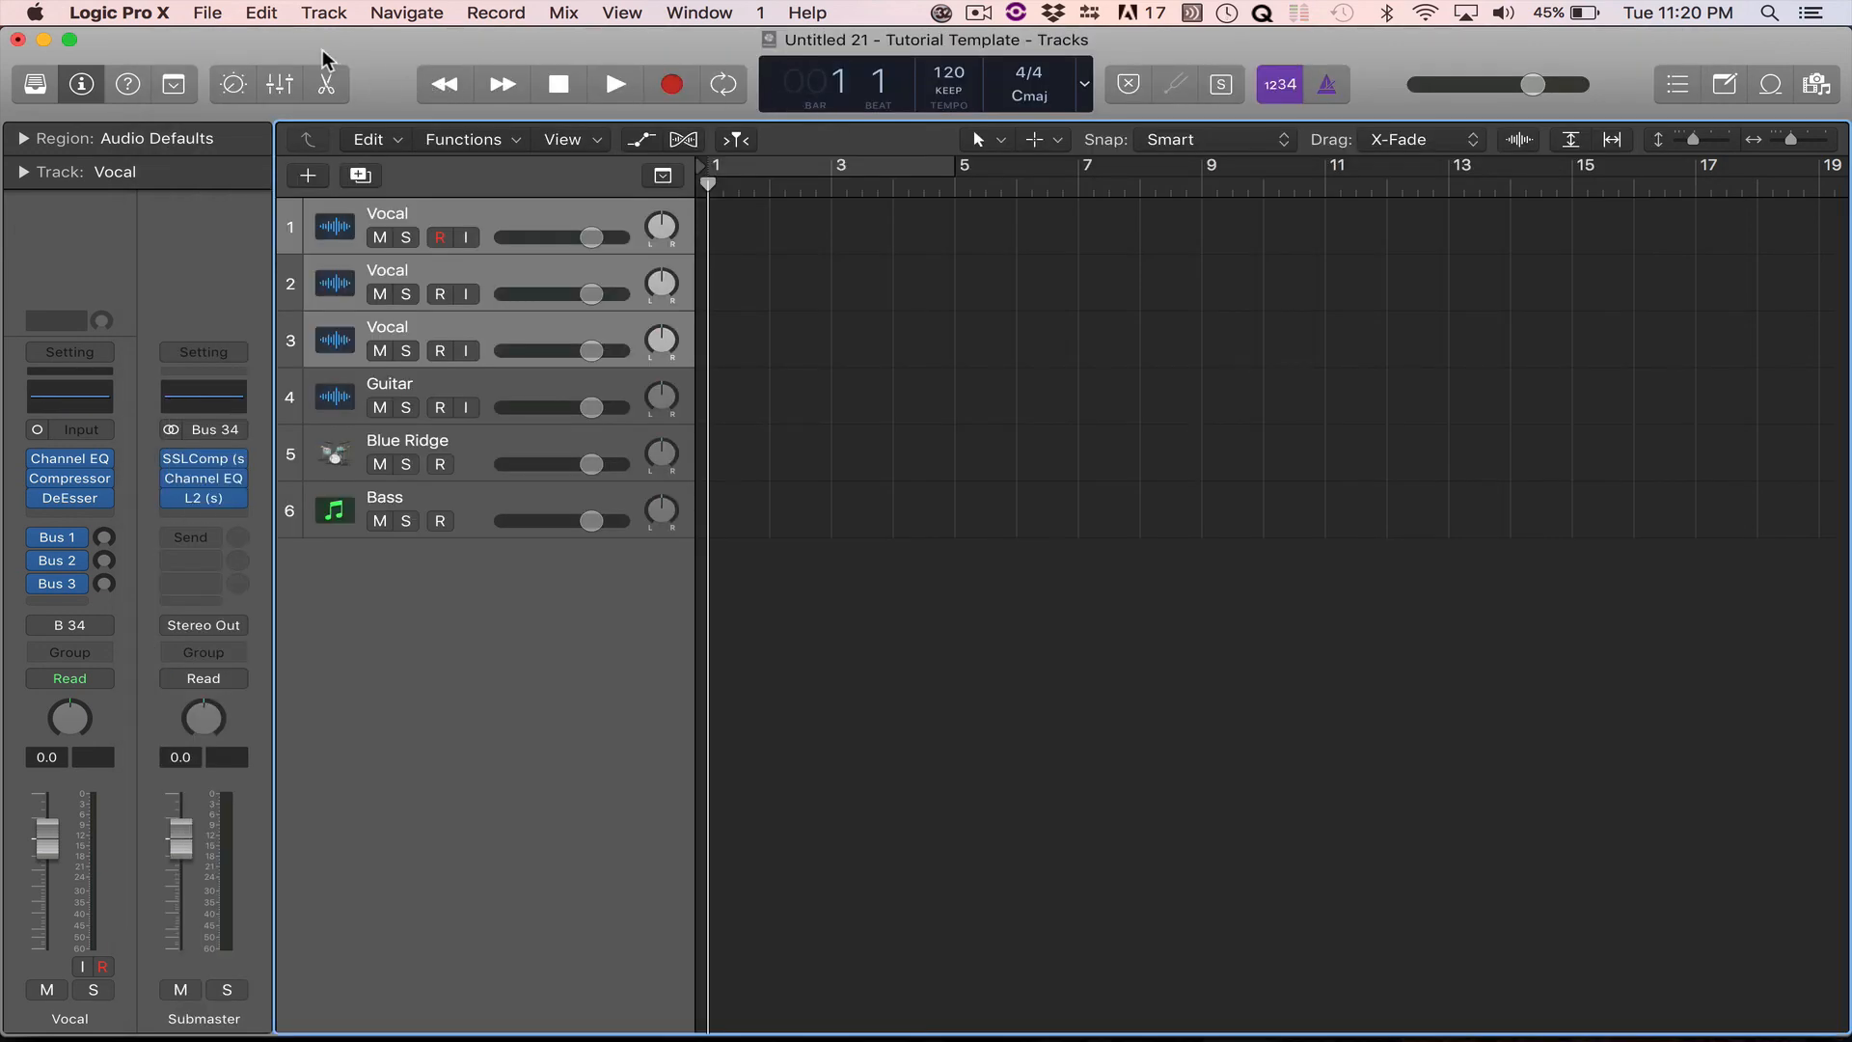
Start a new project from "Tutorial Template" in My Templates, keeping the current project open.
{"action": "left_click", "coordinate": [209, 12]}
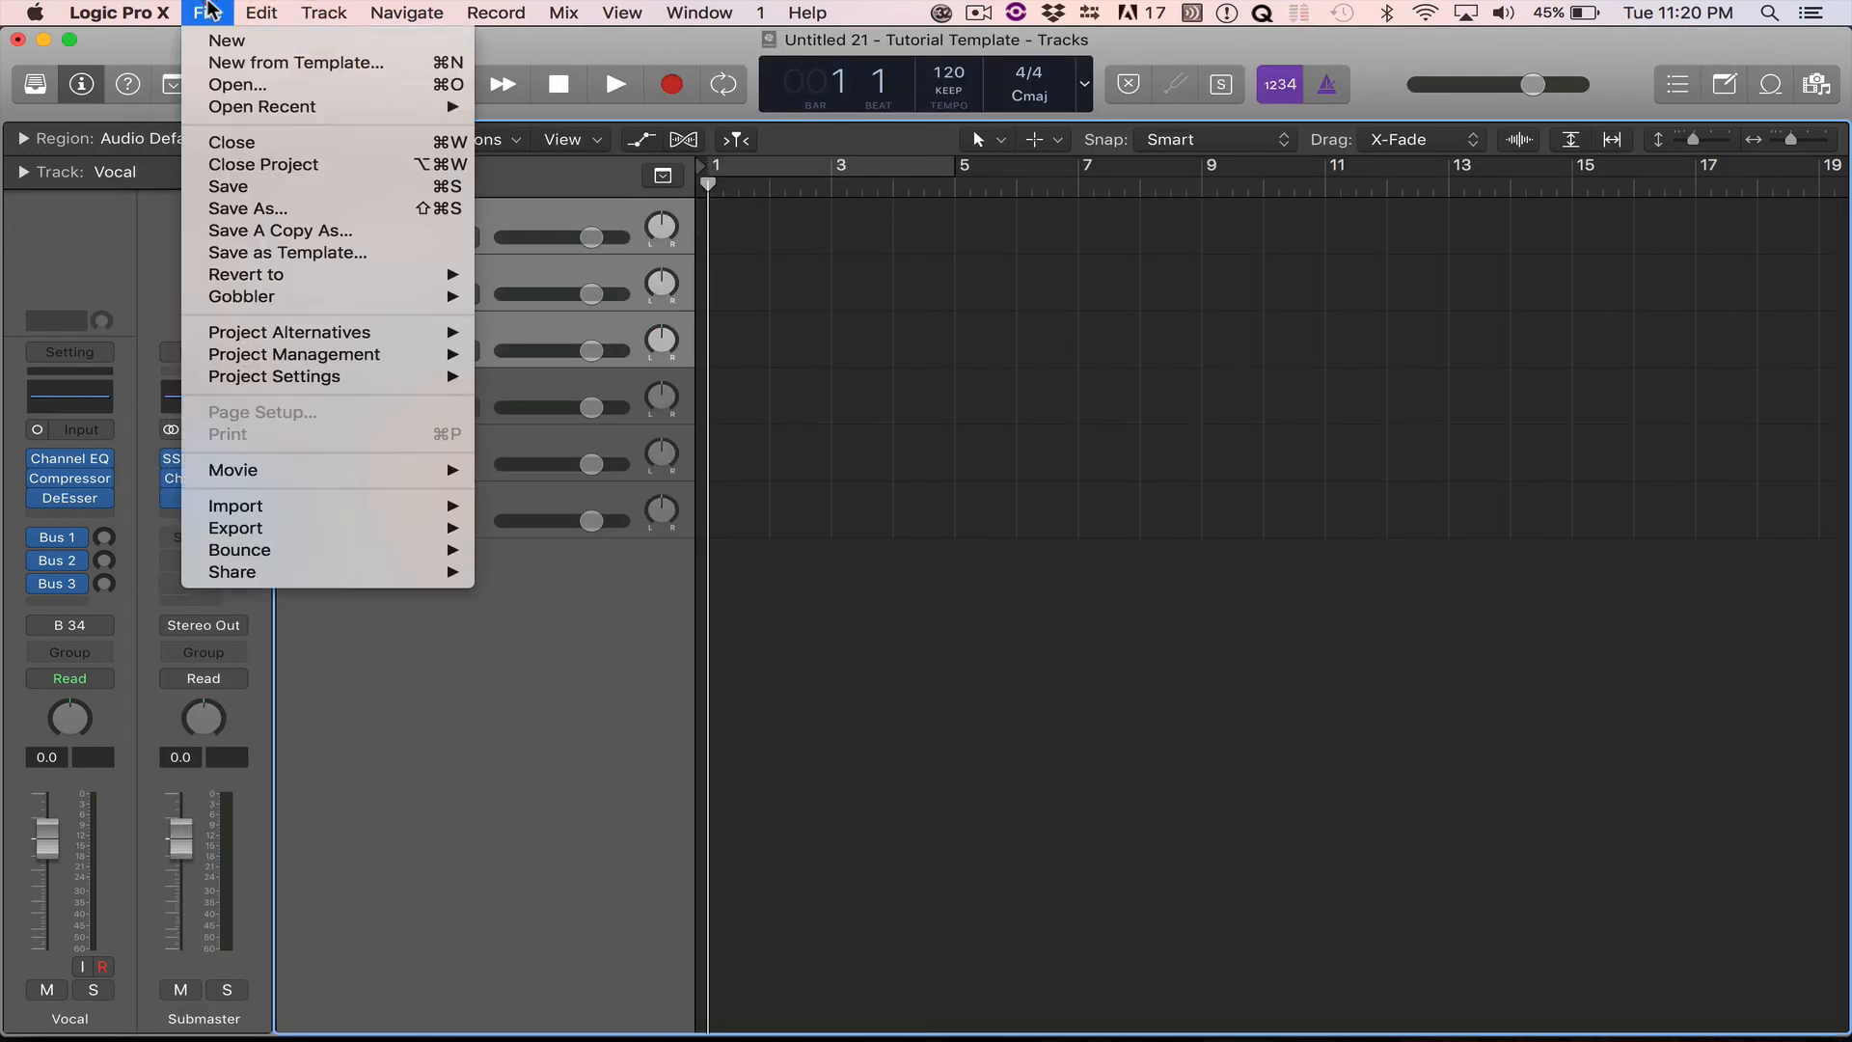
{"action": "left_click", "coordinate": [222, 64]}
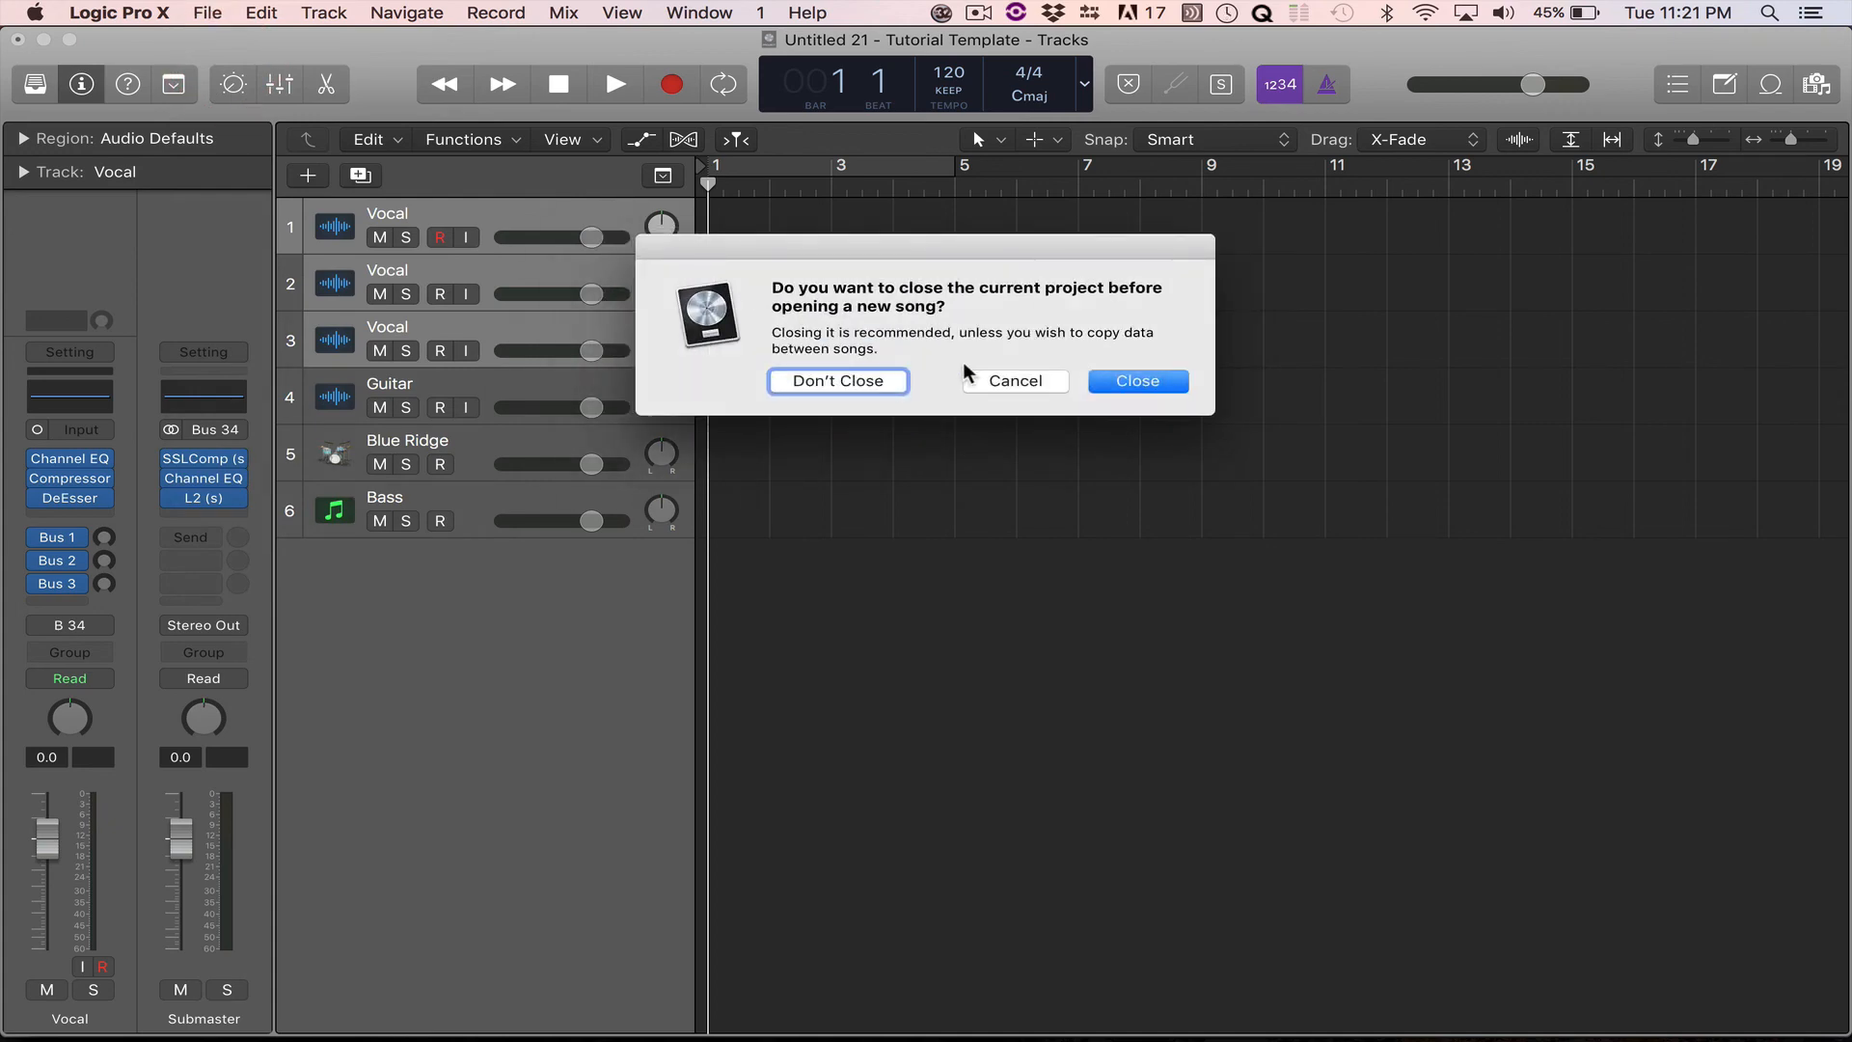
{"action": "left_click", "coordinate": [859, 382]}
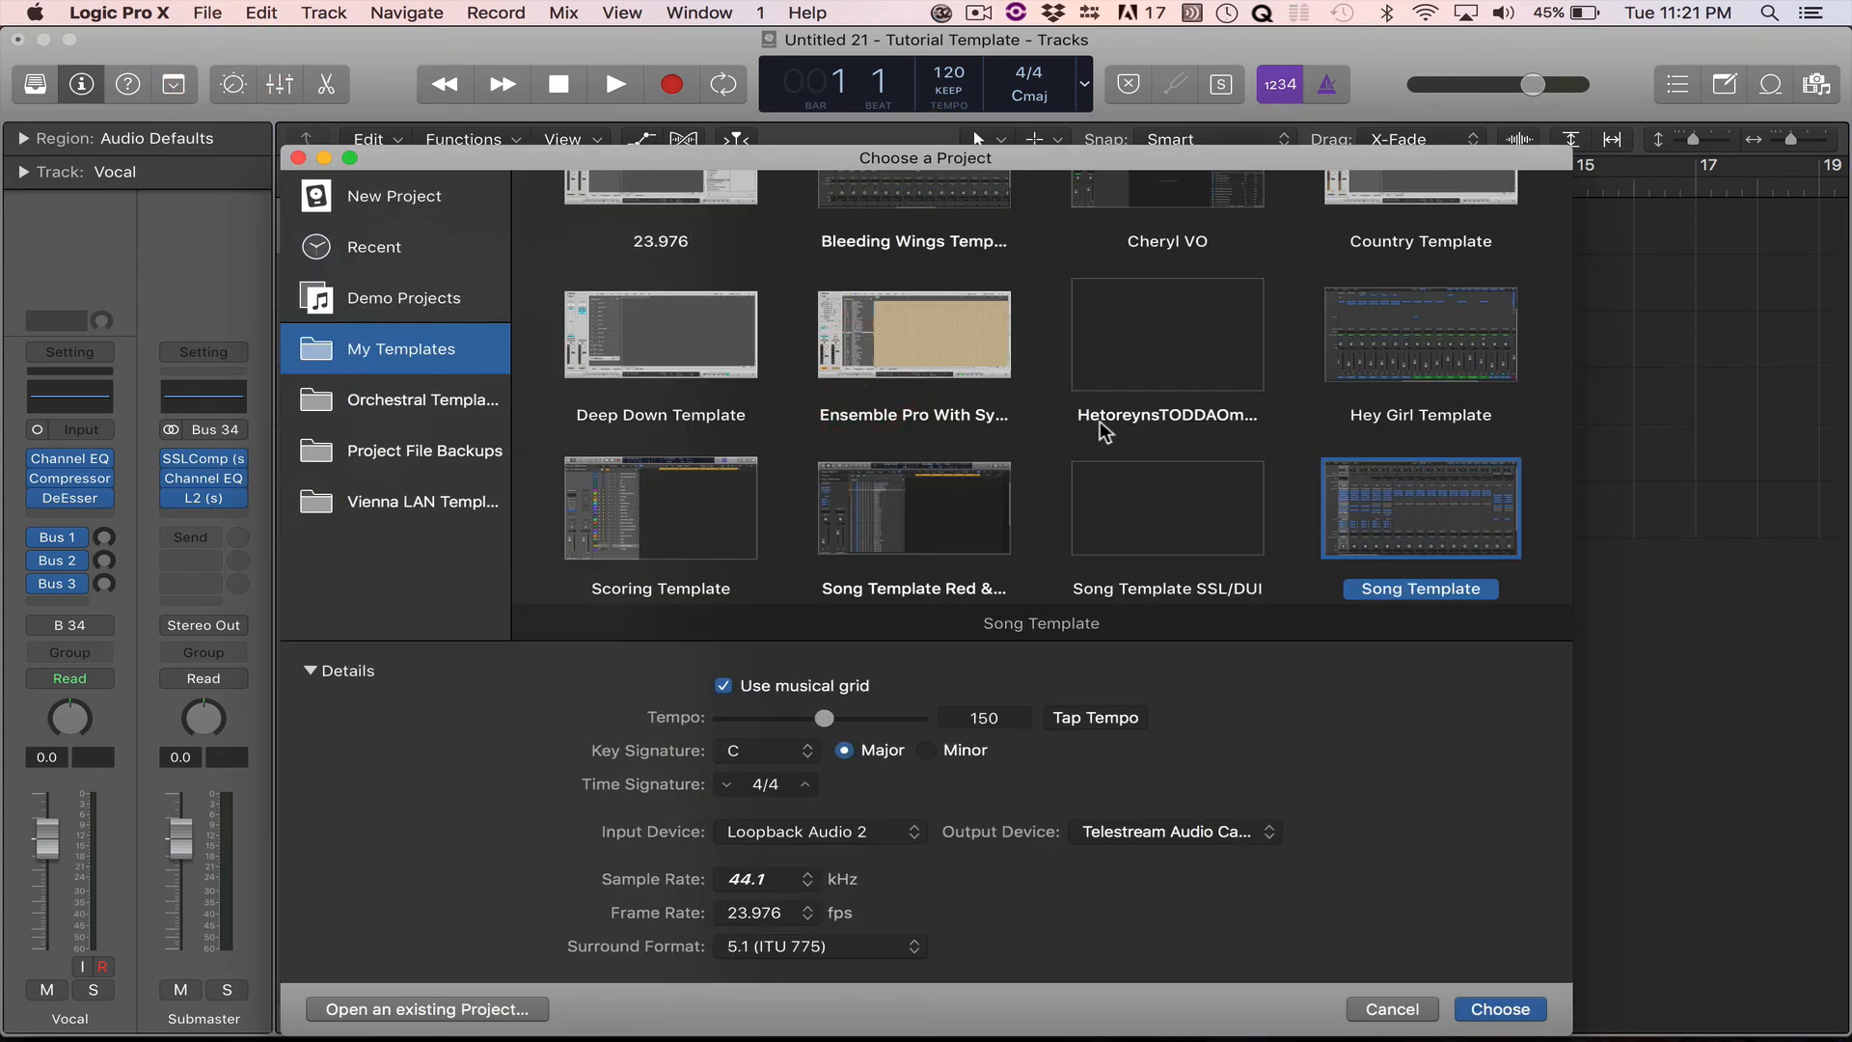
{"action": "scroll", "coordinate": [1100, 424], "scroll_direction": "up", "scroll_amount": 3}
{"action": "scroll", "coordinate": [1189, 386], "scroll_direction": "down", "scroll_amount": 10}
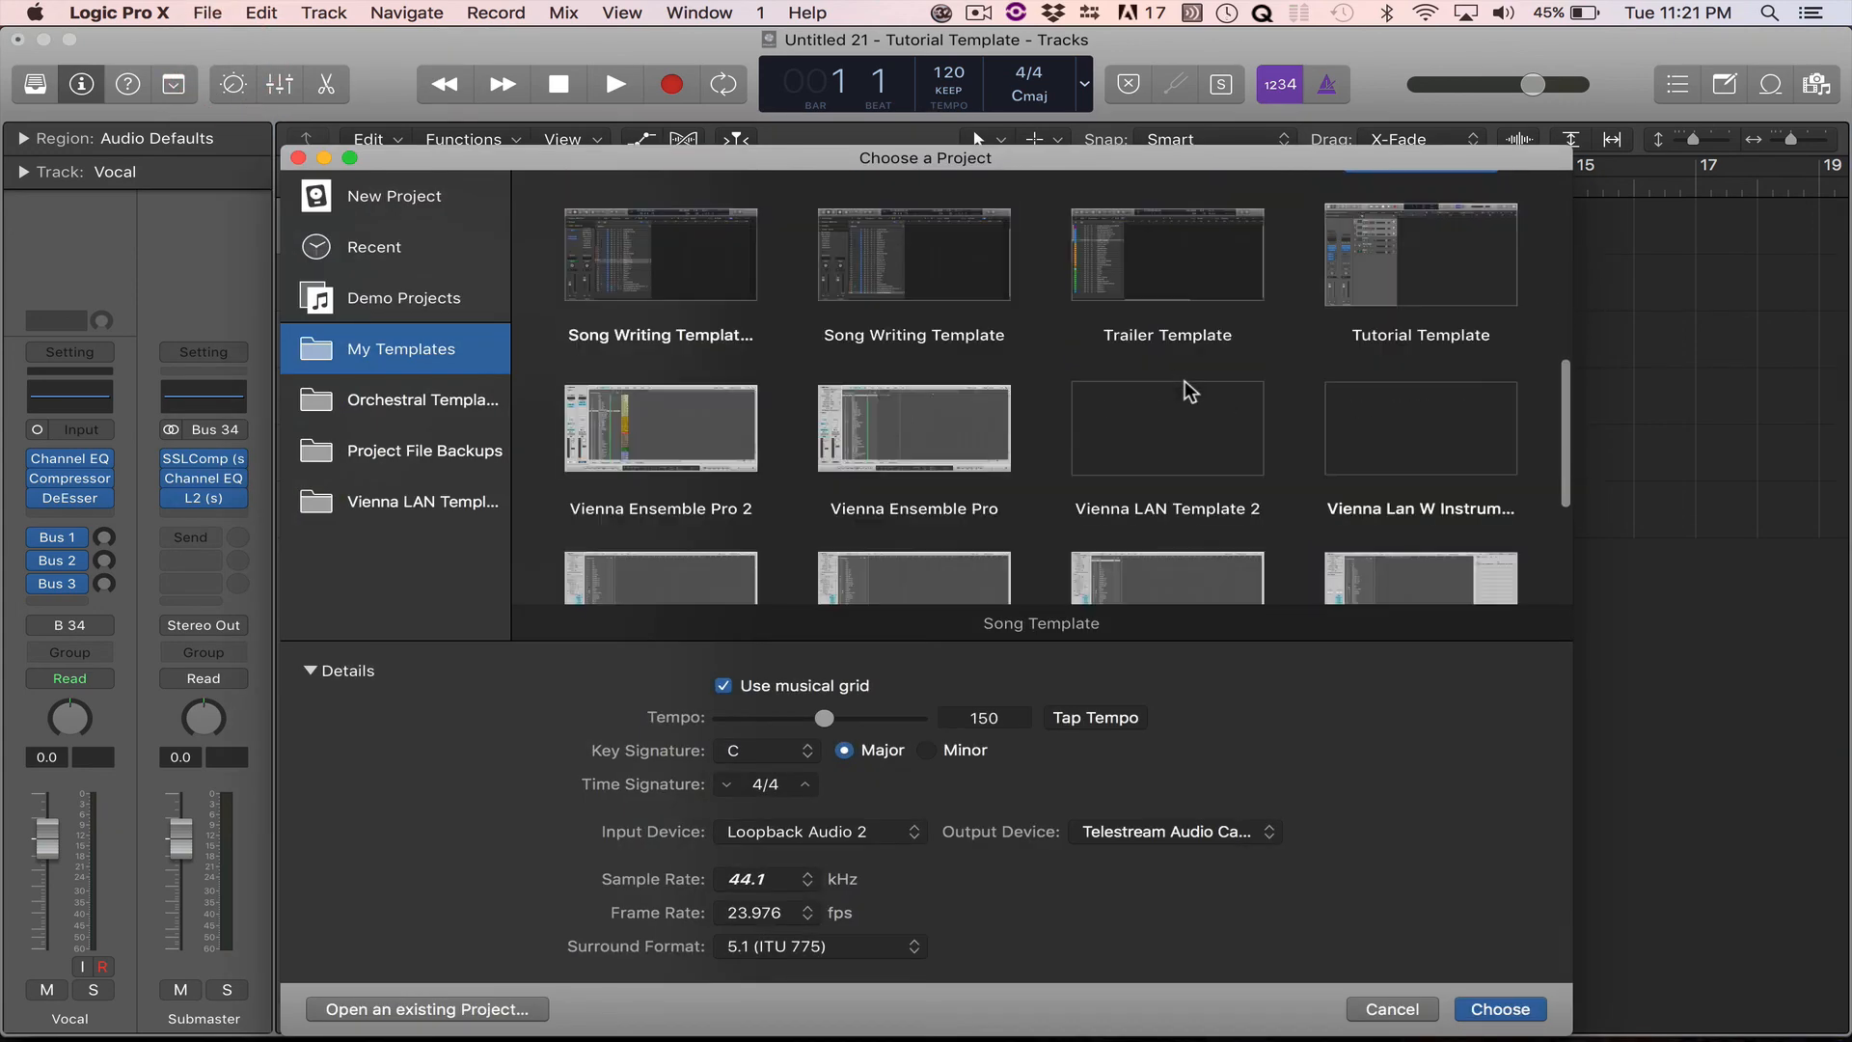
{"action": "left_click", "coordinate": [1468, 255]}
{"action": "scroll", "coordinate": [1468, 256], "scroll_direction": "up", "scroll_amount": 2}
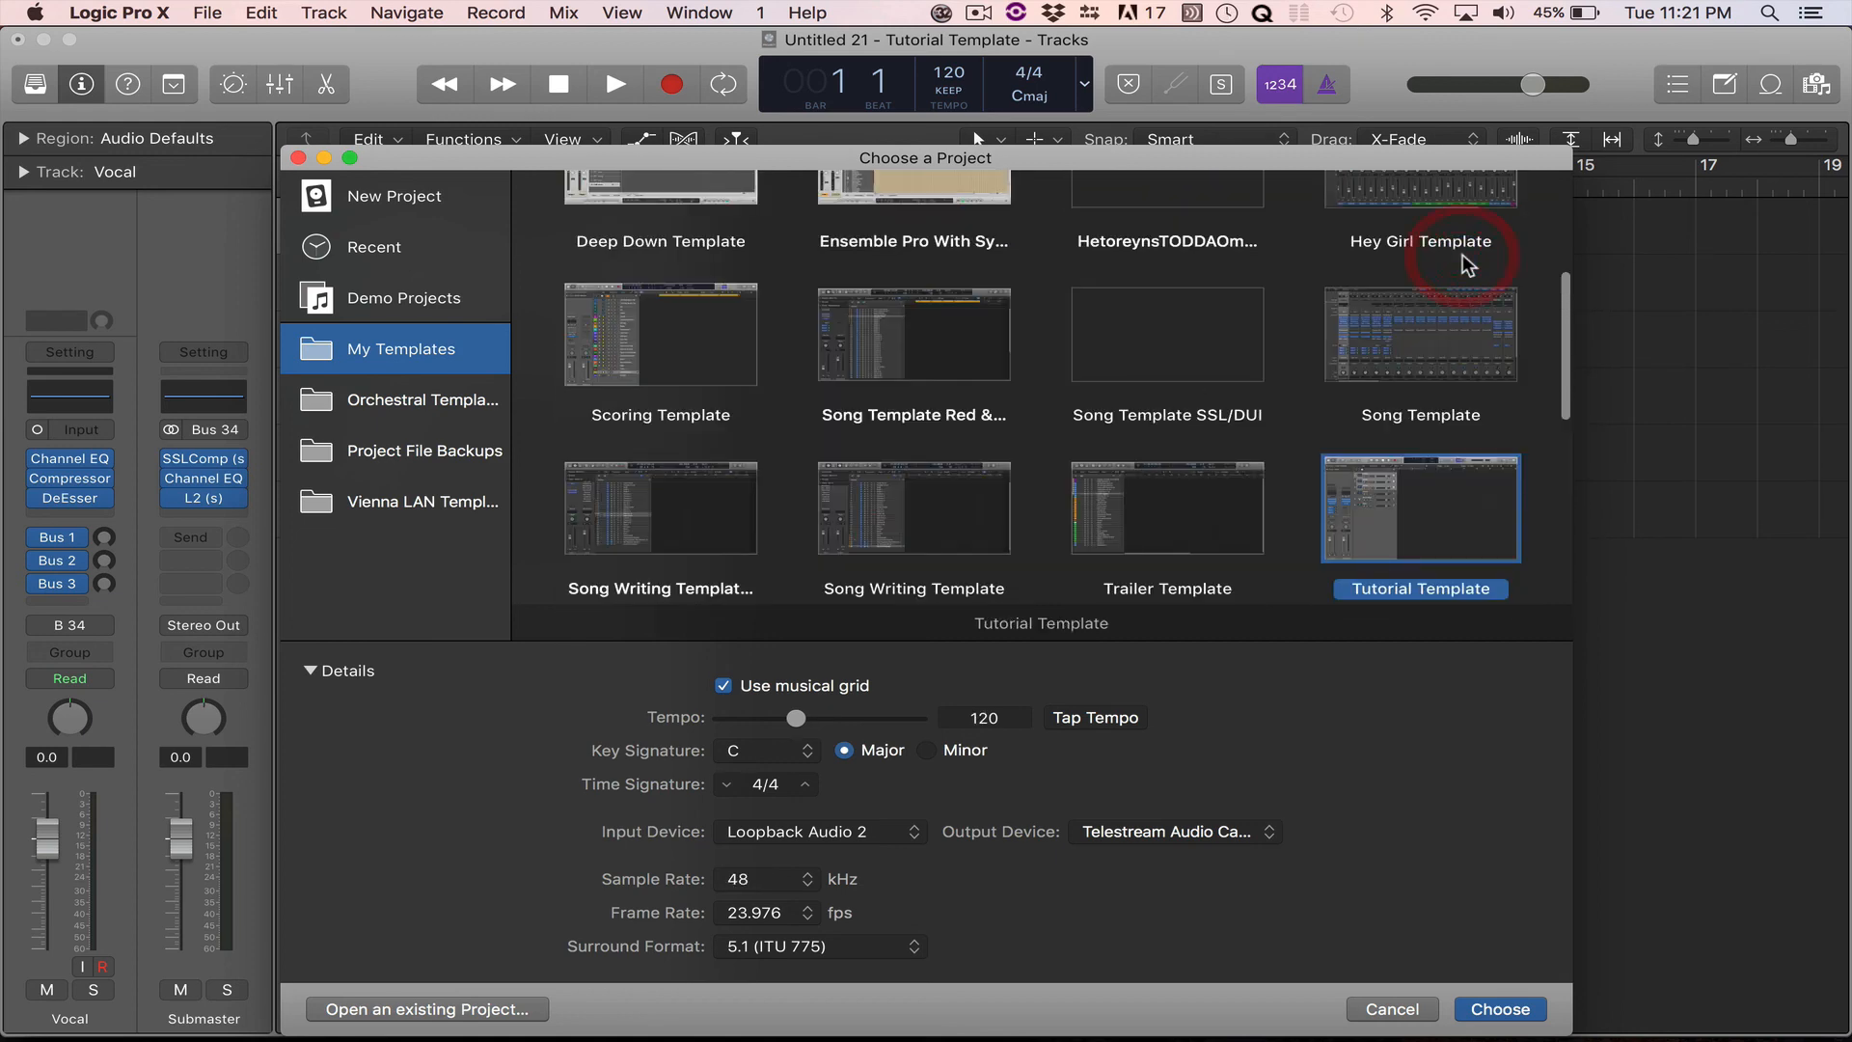
{"action": "double_click", "coordinate": [1432, 474]}
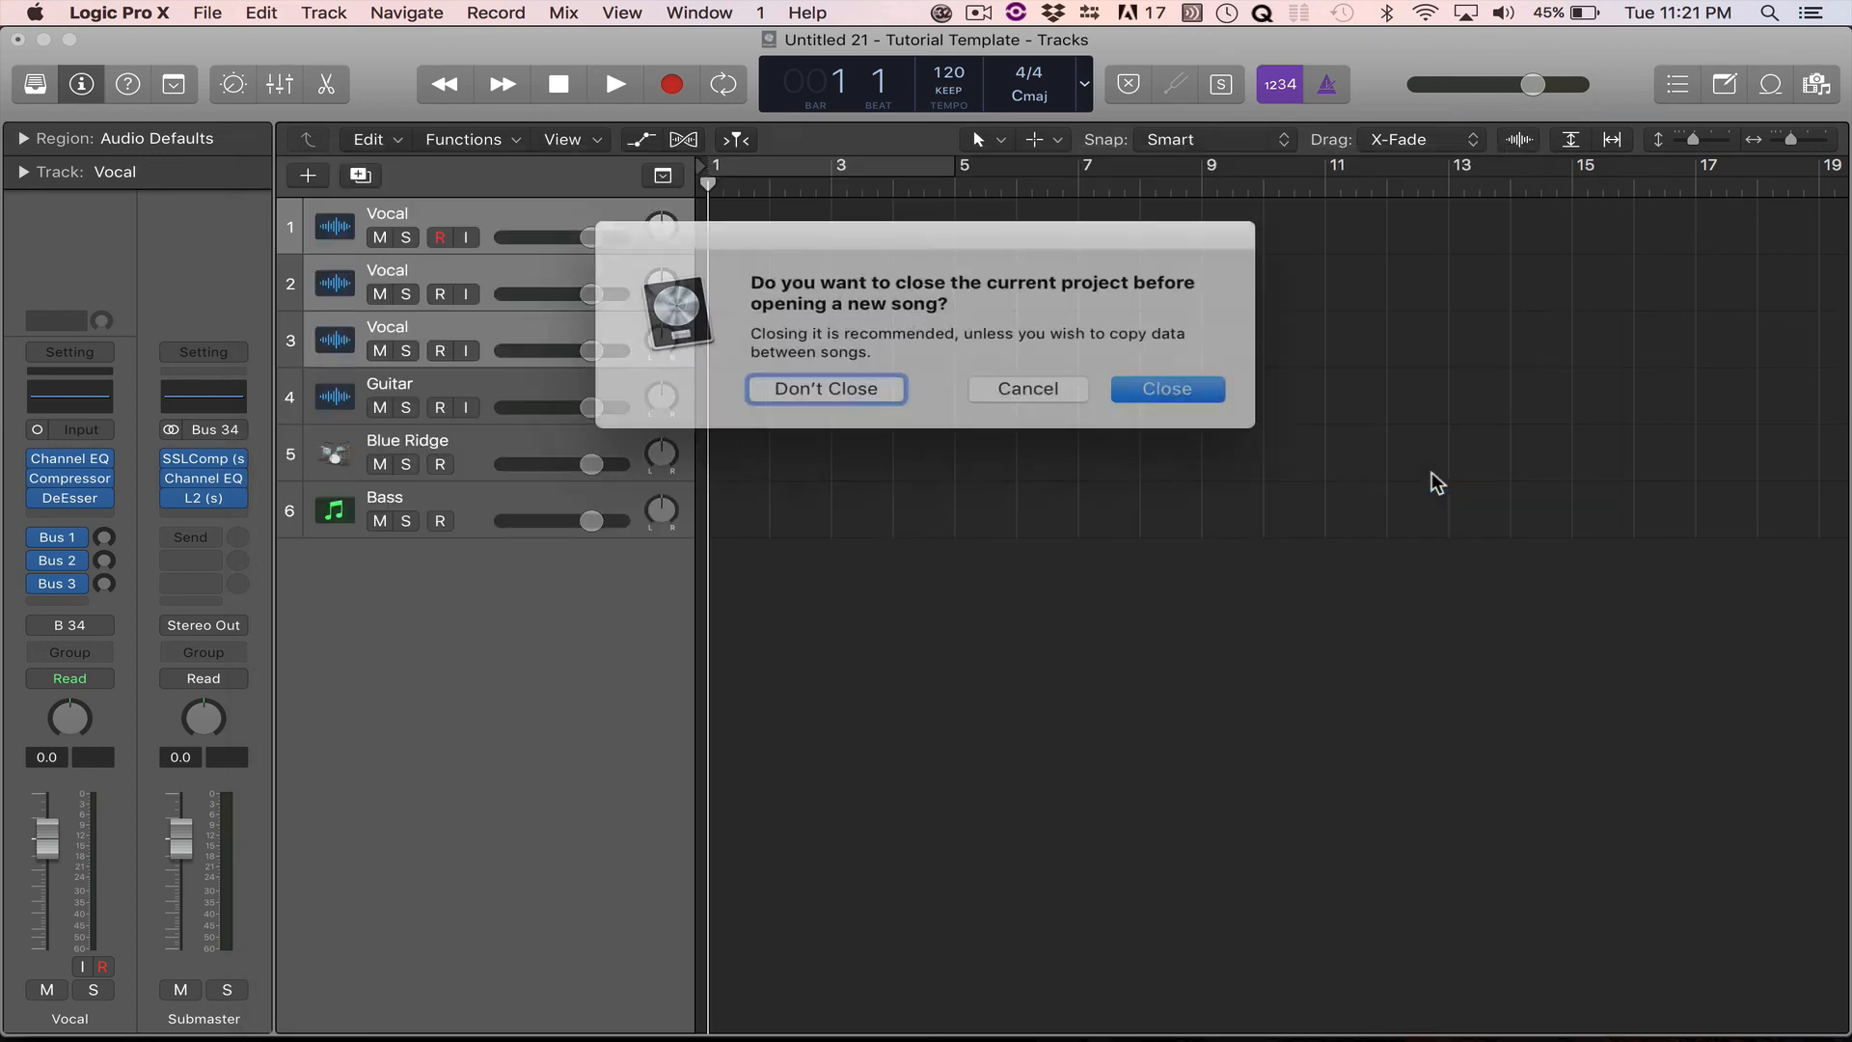
{"action": "left_click", "coordinate": [837, 380]}
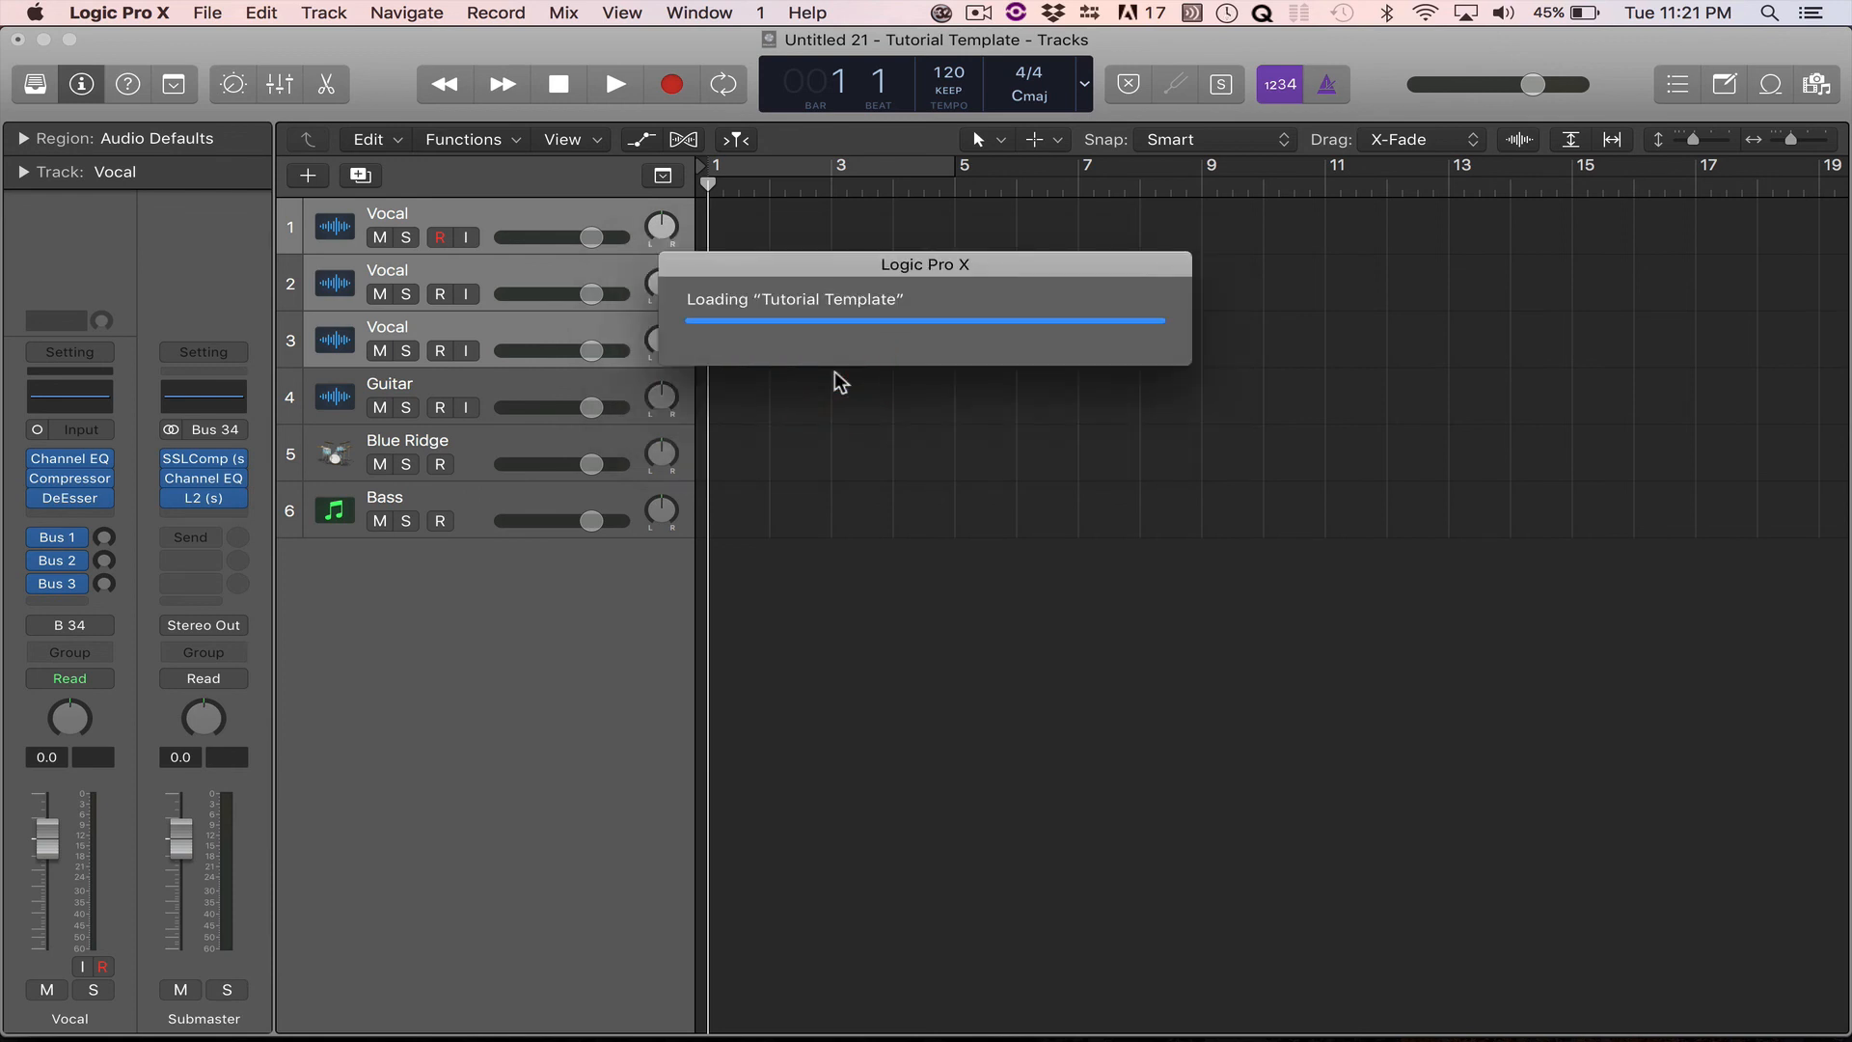